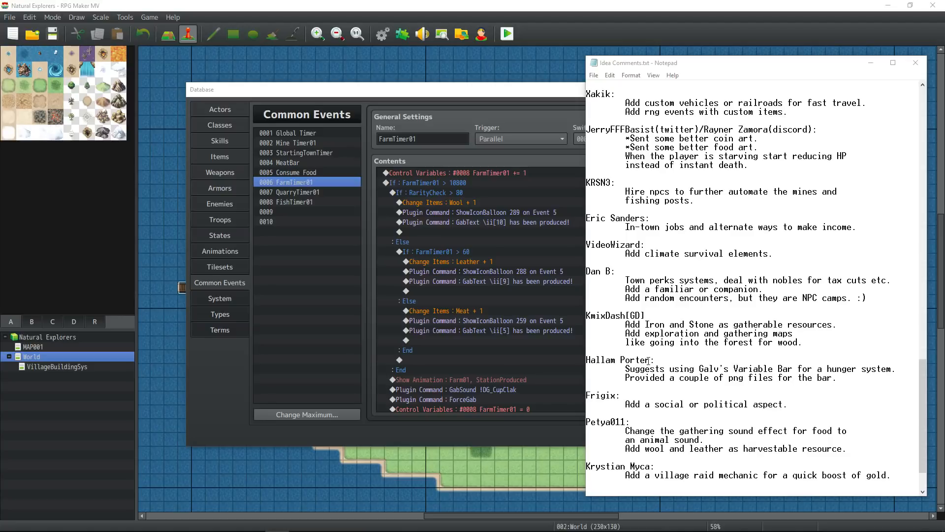
Step: Read the most recent suggestions in Idea Comments.txt, highlighting the village raid, wool and leather, and social or political aspect ideas
{"action": "left_click", "coordinate": [659, 465]}
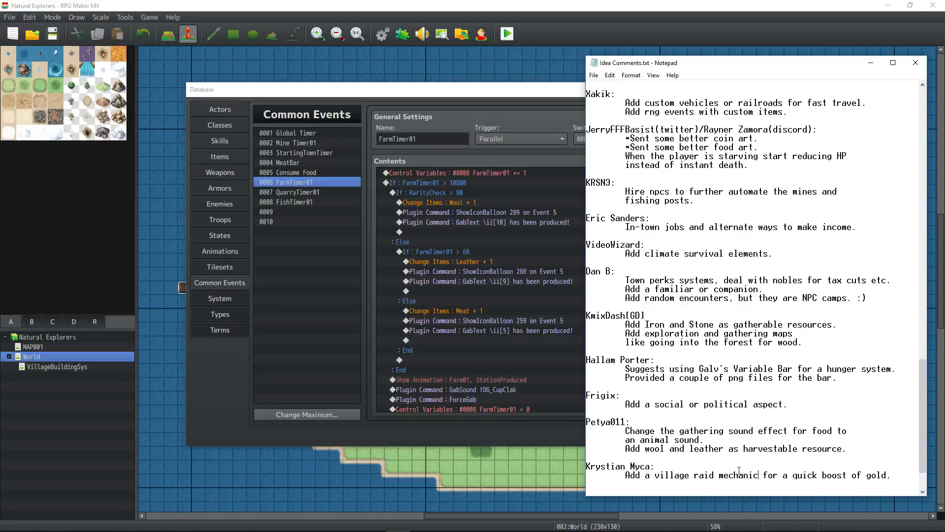
{"action": "left_click_drag", "start_coordinate": [802, 475], "coordinate": [867, 476]}
{"action": "left_click", "coordinate": [643, 420]}
{"action": "left_click_drag", "start_coordinate": [640, 449], "coordinate": [825, 452]}
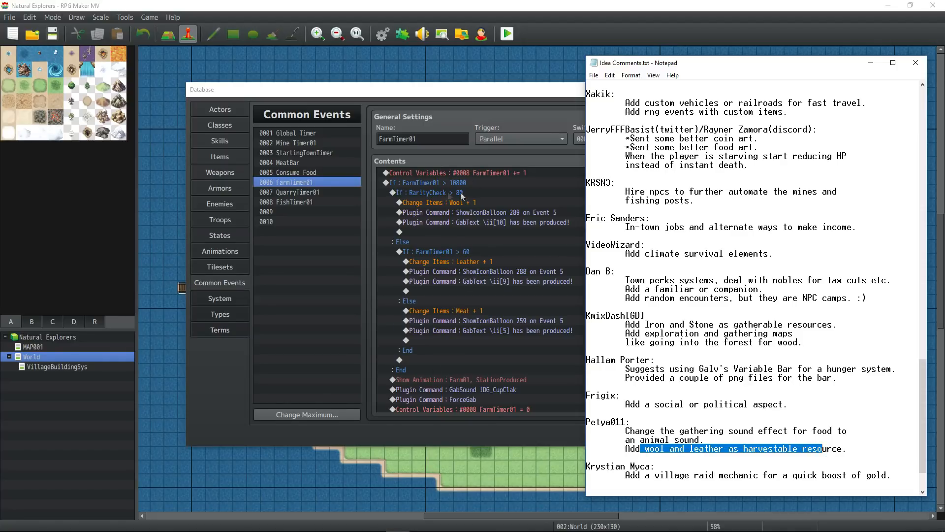
{"action": "left_click_drag", "start_coordinate": [630, 404], "coordinate": [725, 412]}
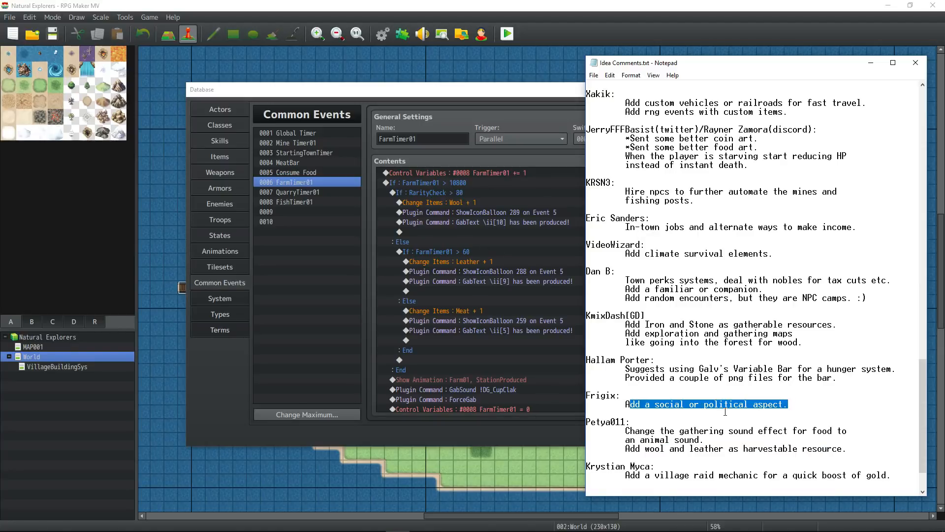
{"action": "left_click", "coordinate": [716, 402]}
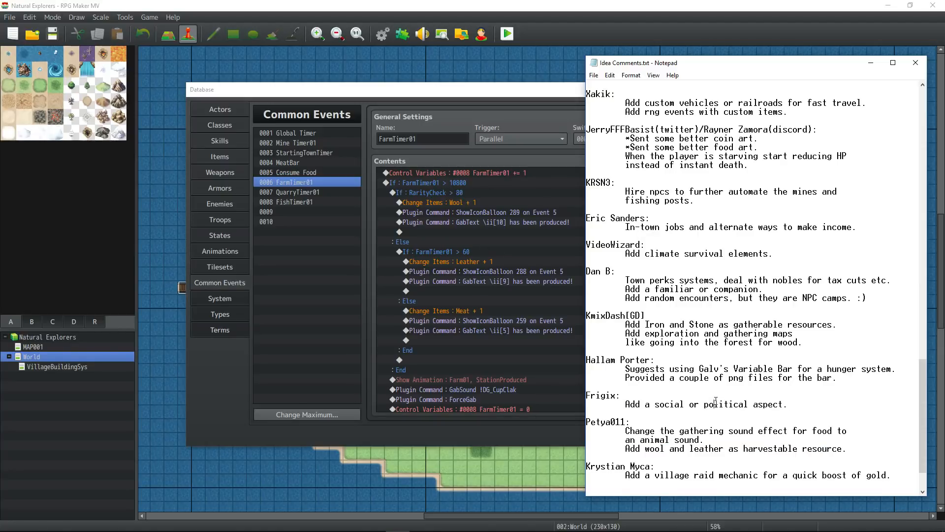
{"action": "left_click_drag", "start_coordinate": [788, 404], "coordinate": [629, 405]}
{"action": "left_click", "coordinate": [701, 404]}
Step: Look through the earlier suggestions up to the start of Idea Comments.txt and put the notes file away
{"action": "scroll", "coordinate": [702, 391], "scroll_direction": "up", "scroll_amount": 11}
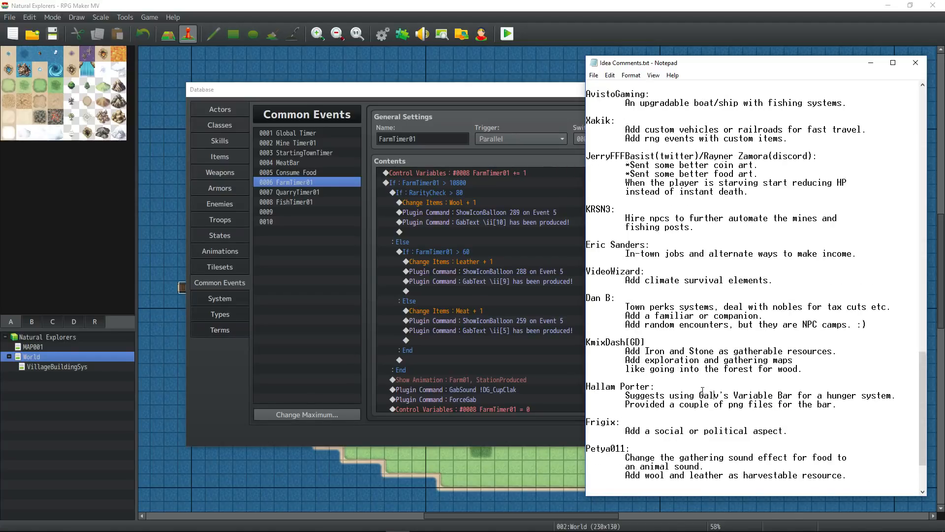
{"action": "scroll", "coordinate": [702, 391], "scroll_direction": "up", "scroll_amount": 16}
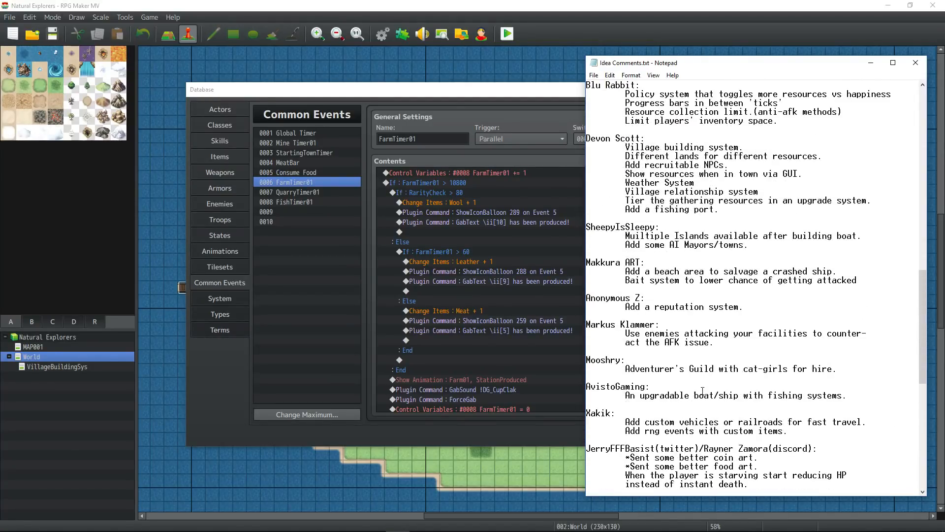
{"action": "scroll", "coordinate": [703, 392], "scroll_direction": "up", "scroll_amount": 9}
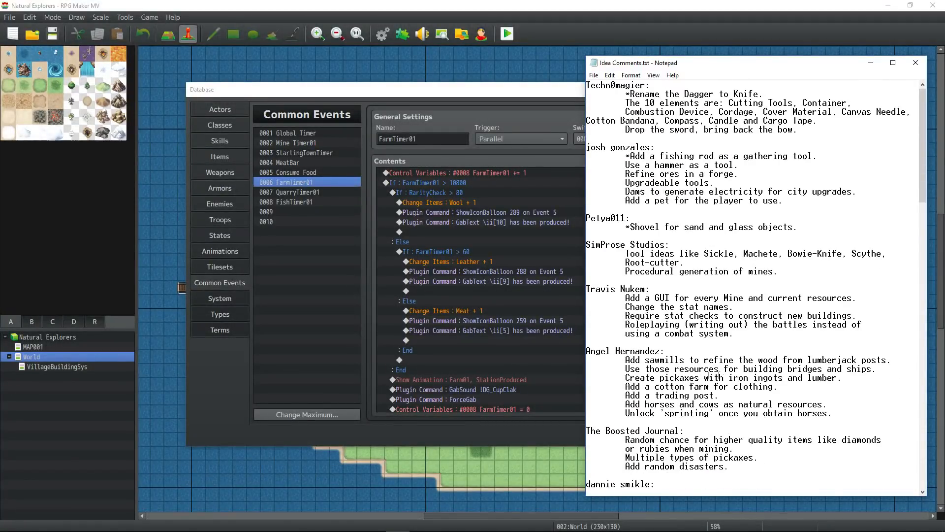
{"action": "left_click", "coordinate": [871, 63]}
Step: Review the FarmTimer01 common event's overall structure, its timer variable increment and its timer condition
{"action": "left_click", "coordinate": [457, 251]}
{"action": "left_click", "coordinate": [536, 221]}
{"action": "scroll", "coordinate": [527, 219], "scroll_direction": "down", "scroll_amount": 2}
{"action": "scroll", "coordinate": [496, 211], "scroll_direction": "up", "scroll_amount": 2}
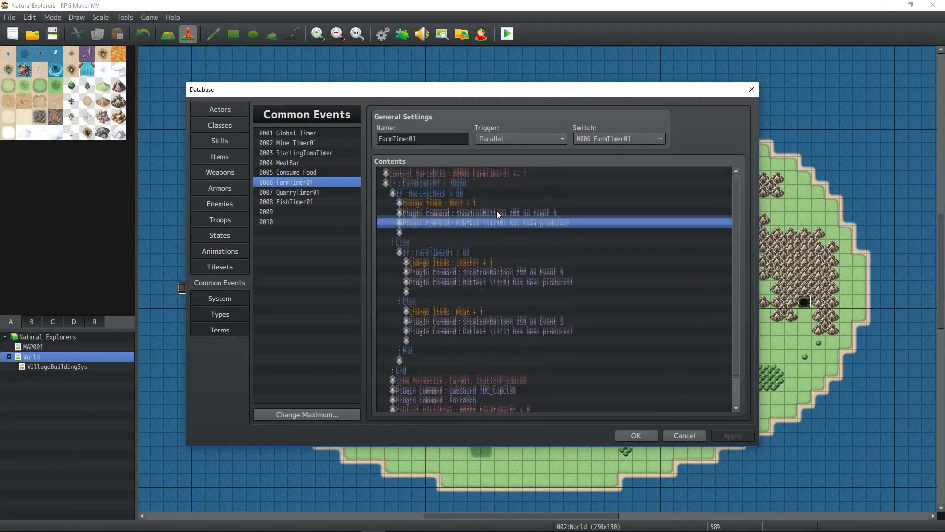
{"action": "left_click", "coordinate": [470, 206]}
{"action": "left_click", "coordinate": [476, 253]}
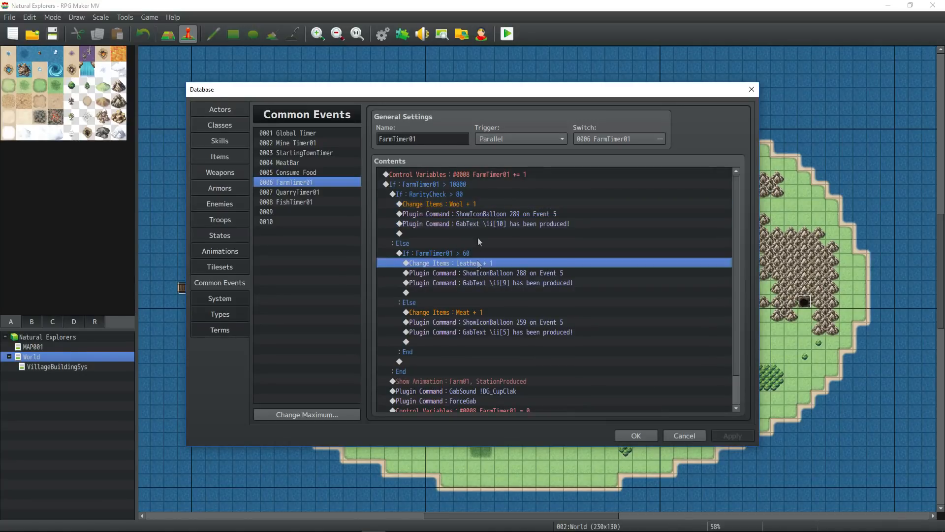
{"action": "left_click", "coordinate": [456, 184]}
{"action": "left_click", "coordinate": [537, 175]}
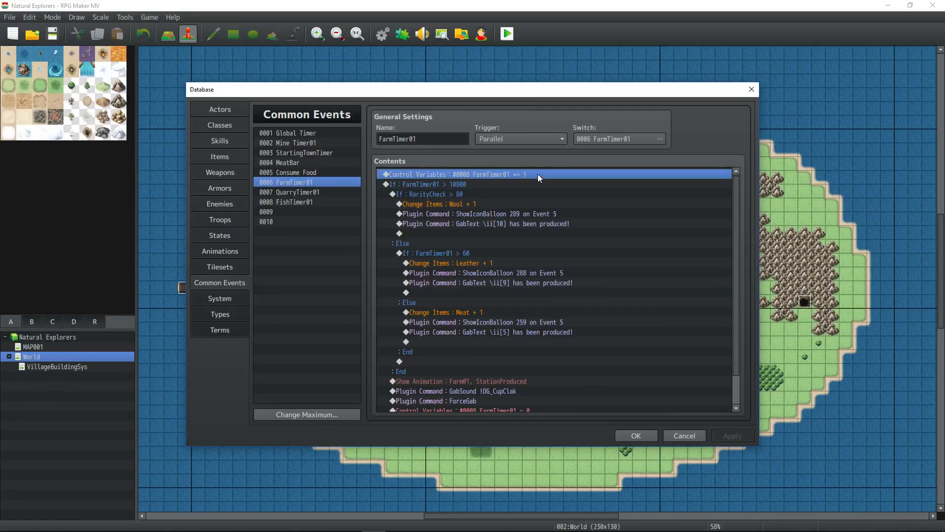
{"action": "left_click", "coordinate": [491, 183]}
Step: Examine FarmTimer01's RarityCheck branch, including the Wool item change, icon balloon and gab text commands
{"action": "left_click", "coordinate": [443, 195]}
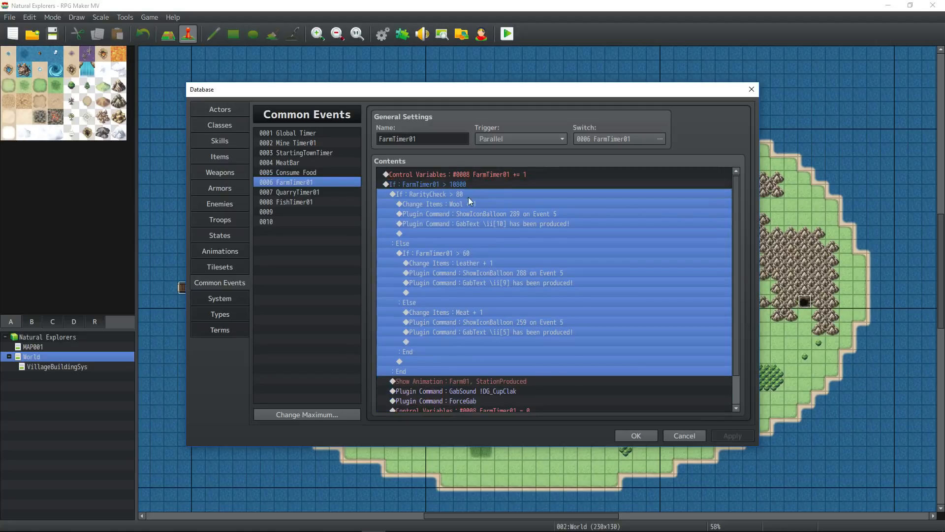
{"action": "left_click", "coordinate": [459, 204]}
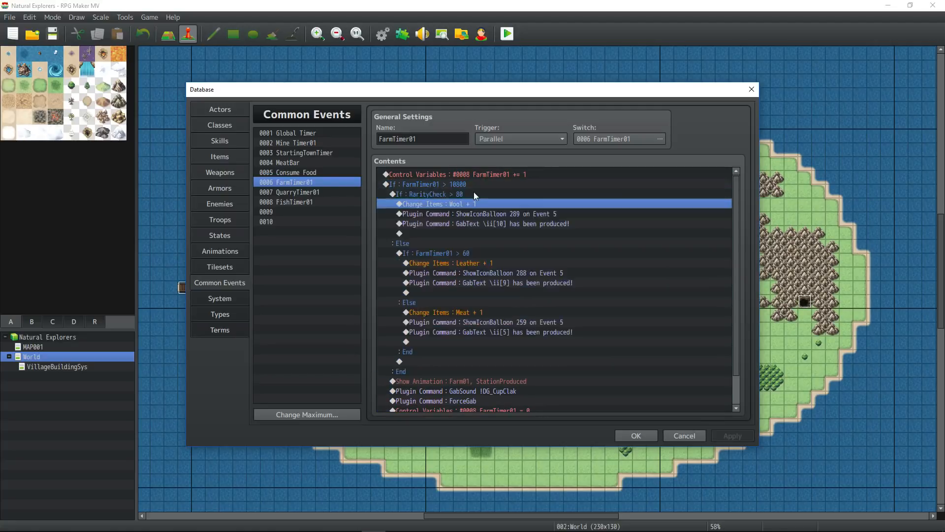
{"action": "left_click", "coordinate": [474, 194]}
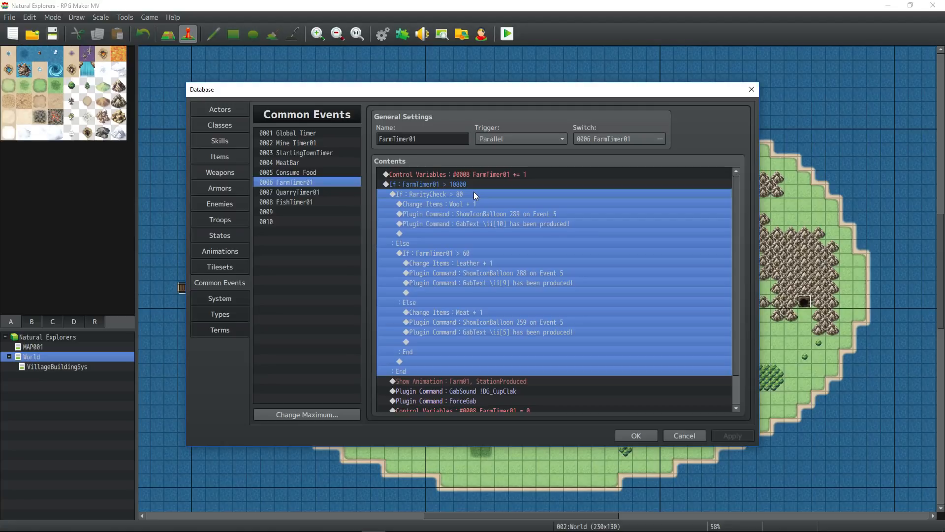
{"action": "left_click", "coordinate": [477, 204]}
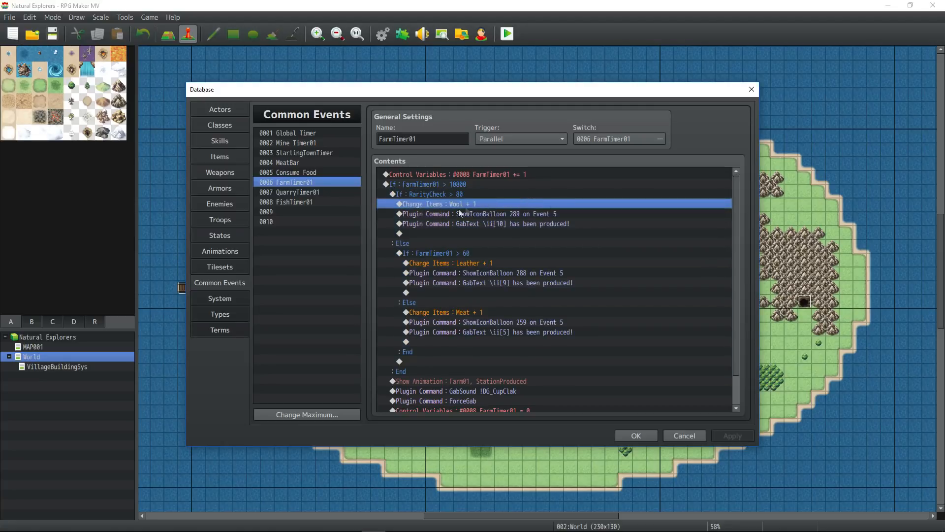
{"action": "left_click", "coordinate": [494, 213]}
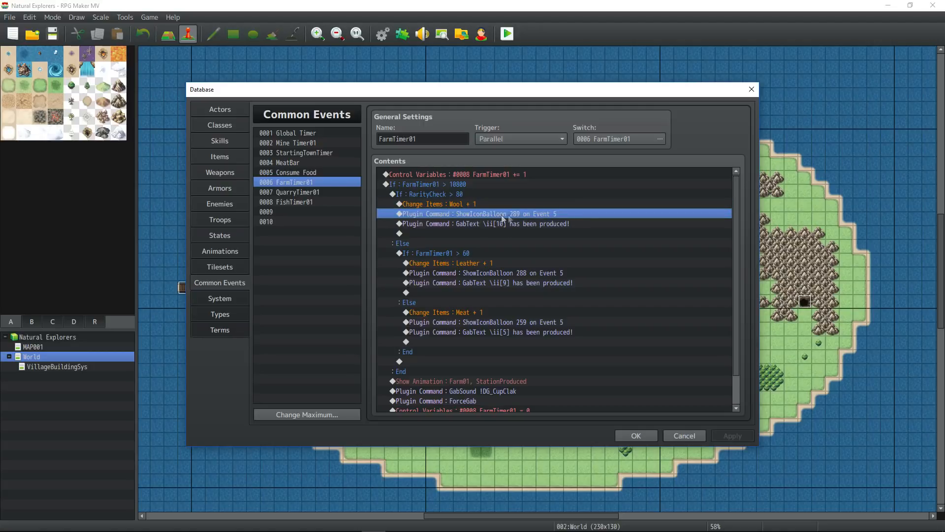
{"action": "key", "text": "Down"}
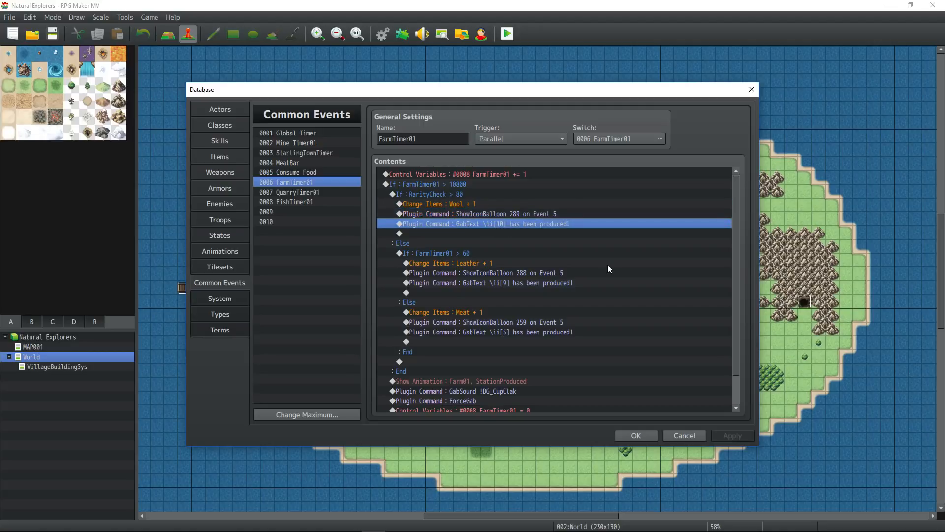
Step: Examine FarmTimer01's Leather and Meat branches and the closing commands of the event
{"action": "left_click_drag", "start_coordinate": [607, 269], "coordinate": [482, 270]}
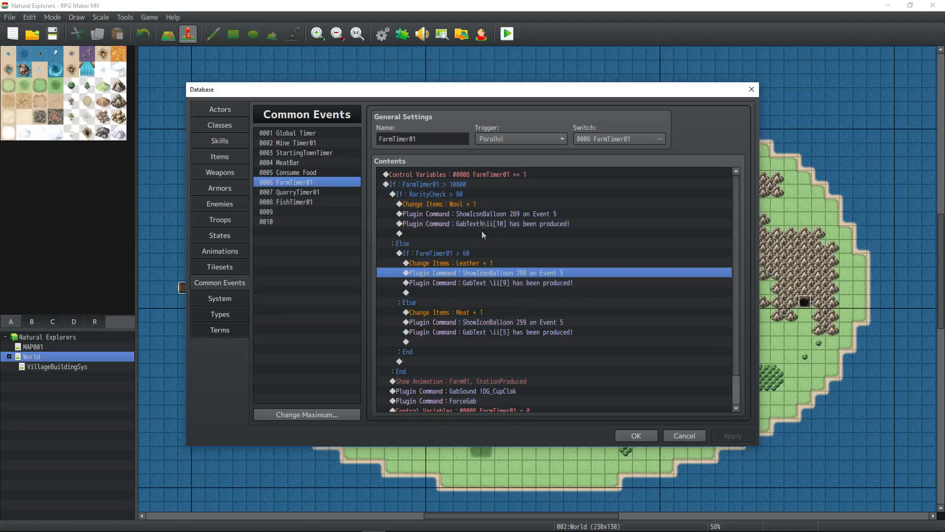
{"action": "left_click", "coordinate": [489, 263]}
{"action": "left_click", "coordinate": [493, 273]}
{"action": "left_click", "coordinate": [471, 302]}
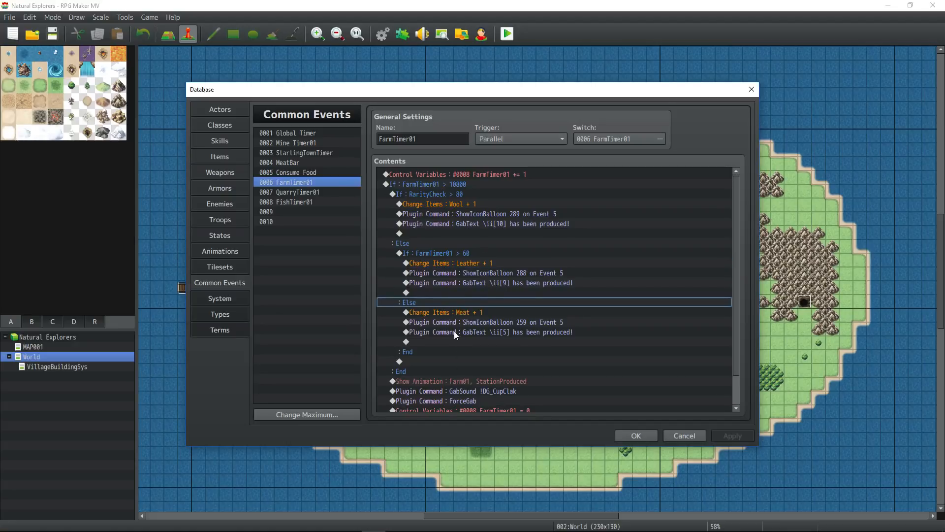
{"action": "left_click", "coordinate": [468, 314]}
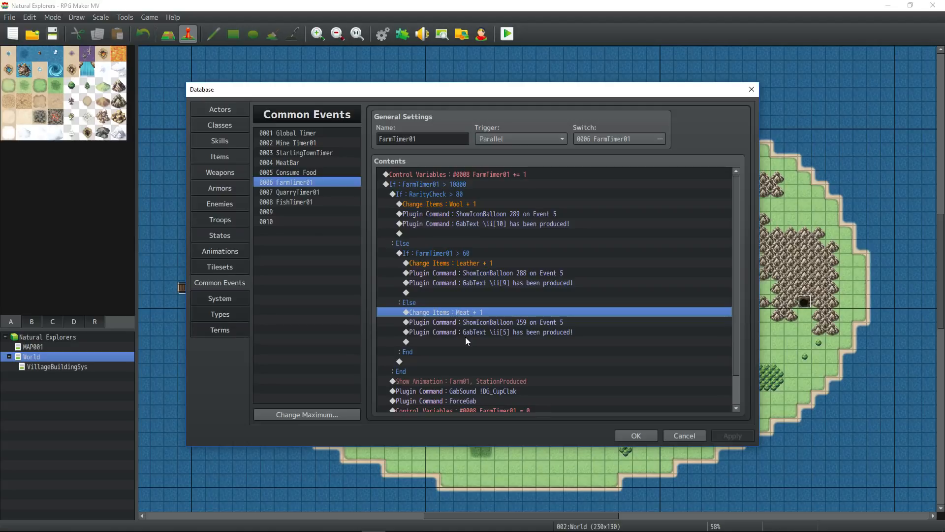
{"action": "scroll", "coordinate": [465, 336], "scroll_direction": "down", "scroll_amount": 2}
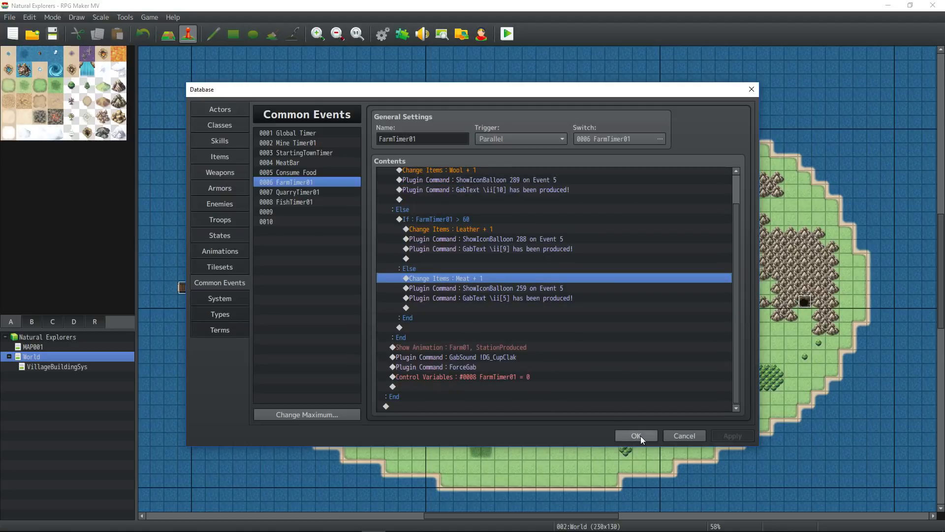
Step: Review the FishTimer01 common event and the FishFarm01 map event's fishing dock purchase commands
{"action": "left_click", "coordinate": [302, 201]}
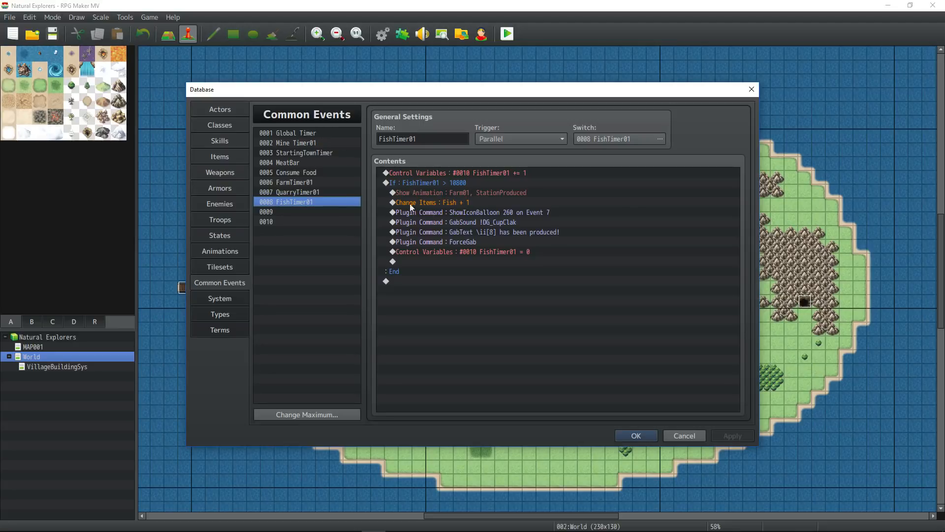
{"action": "left_click", "coordinate": [516, 174]}
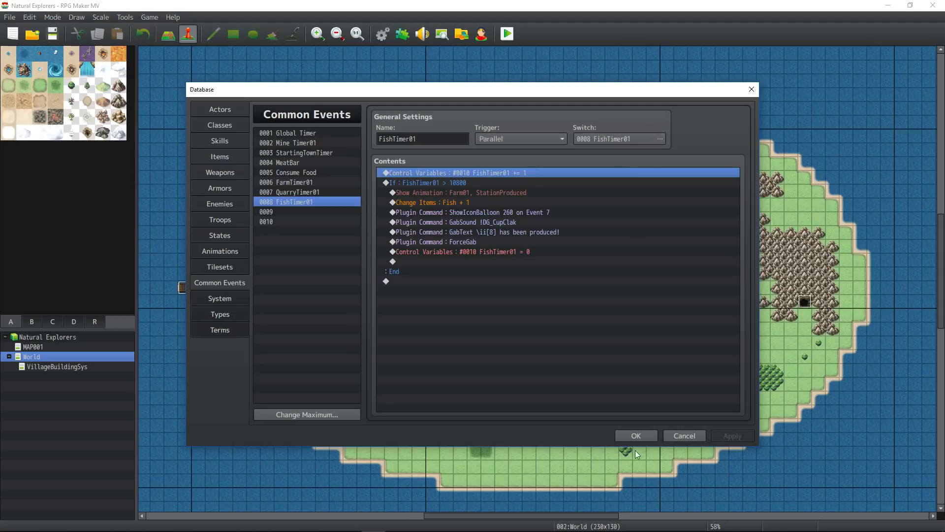
{"action": "left_click", "coordinate": [636, 435]}
{"action": "double_click", "coordinate": [462, 287]}
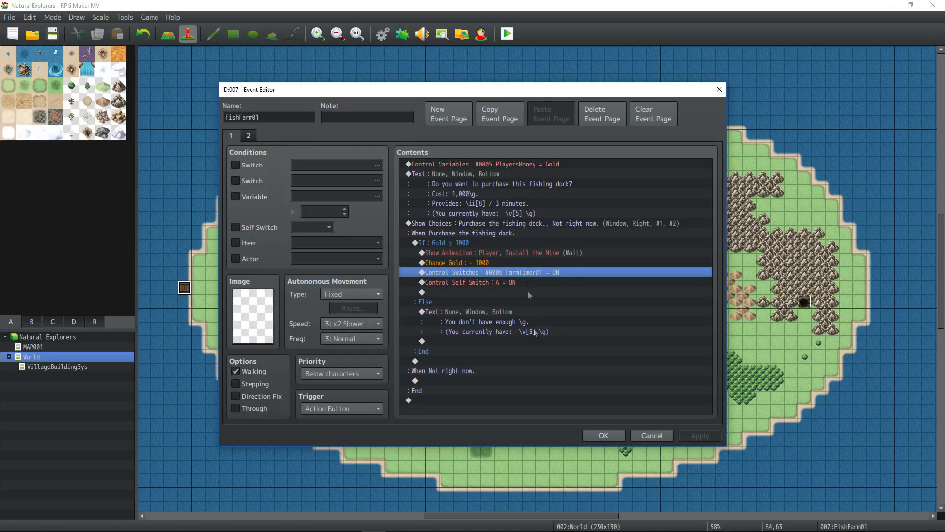
{"action": "left_click", "coordinate": [603, 435]}
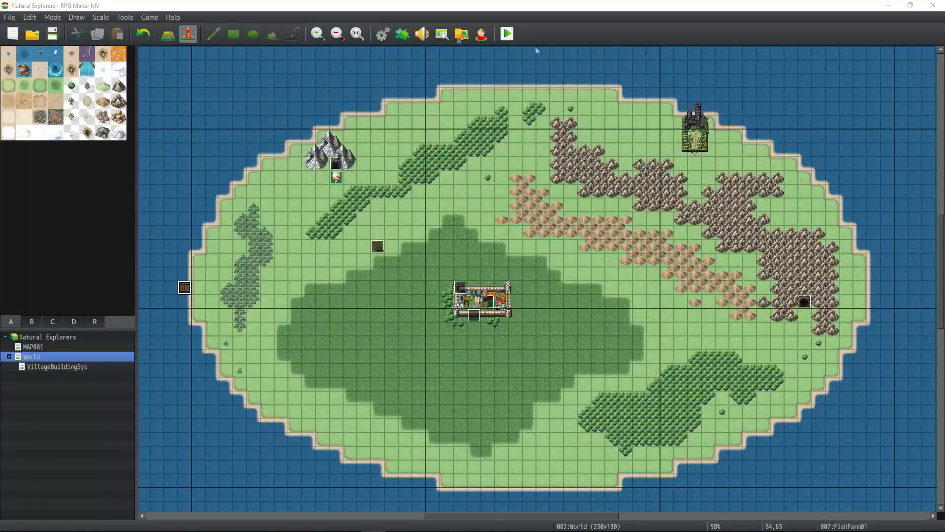
Step: Reopen the database and examine FishTimer01's timer condition, Fish item change, plugin commands and timer reset
{"action": "key", "text": "F9"}
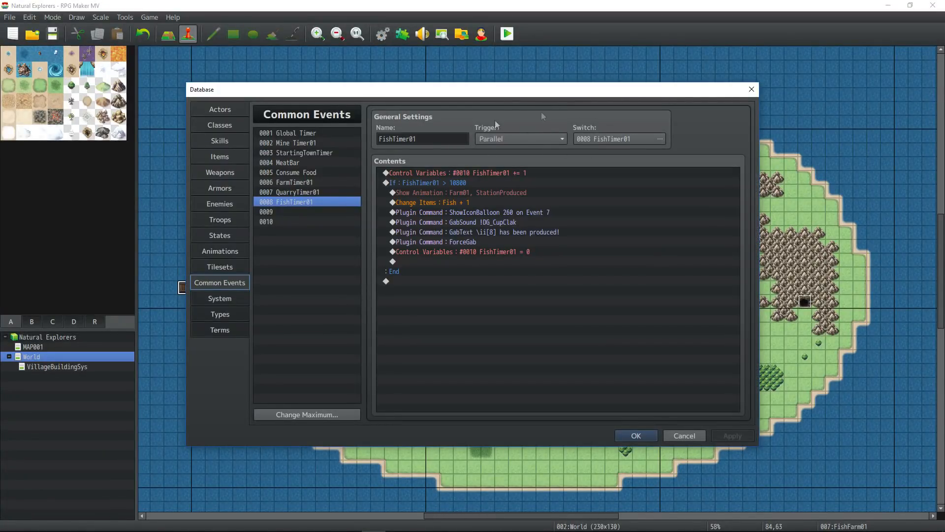
{"action": "left_click", "coordinate": [457, 185]}
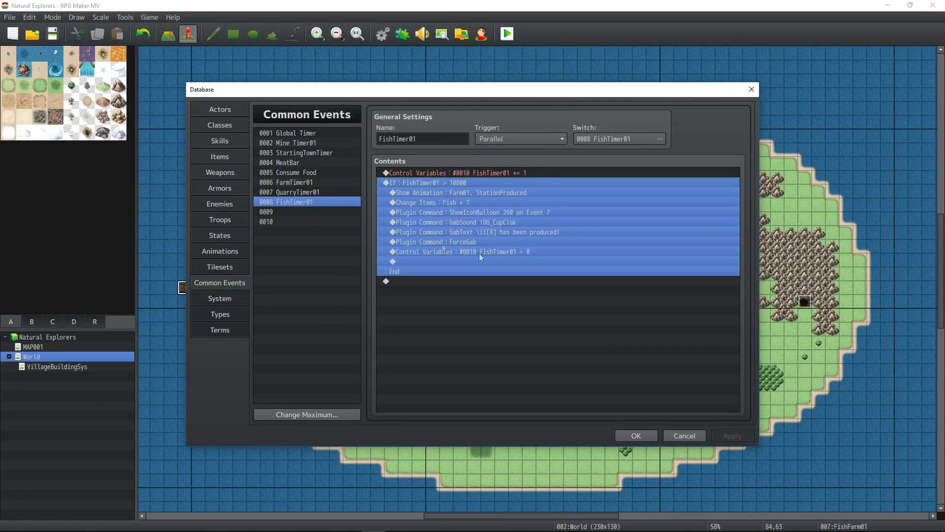
{"action": "left_click", "coordinate": [559, 173]}
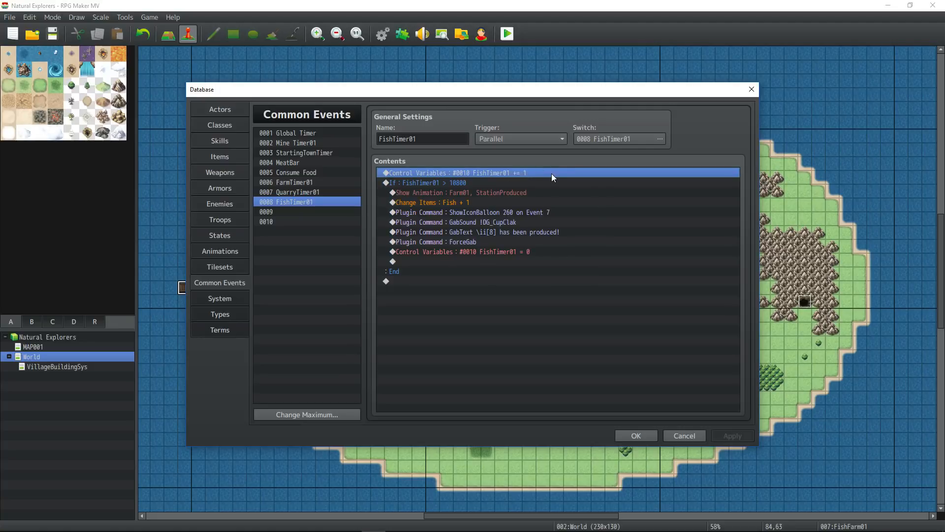
{"action": "left_click", "coordinate": [456, 183]}
{"action": "left_click", "coordinate": [527, 209]}
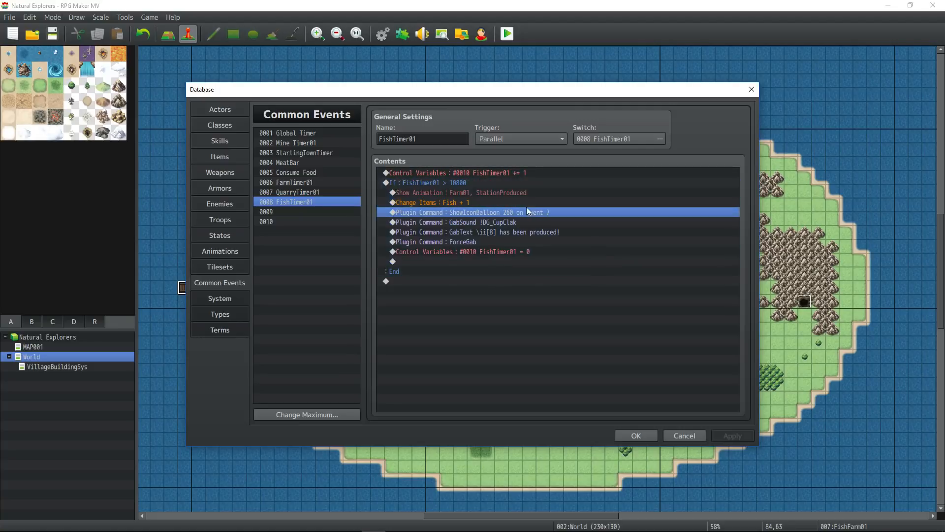
{"action": "left_click", "coordinate": [526, 193]}
{"action": "left_click", "coordinate": [492, 203]}
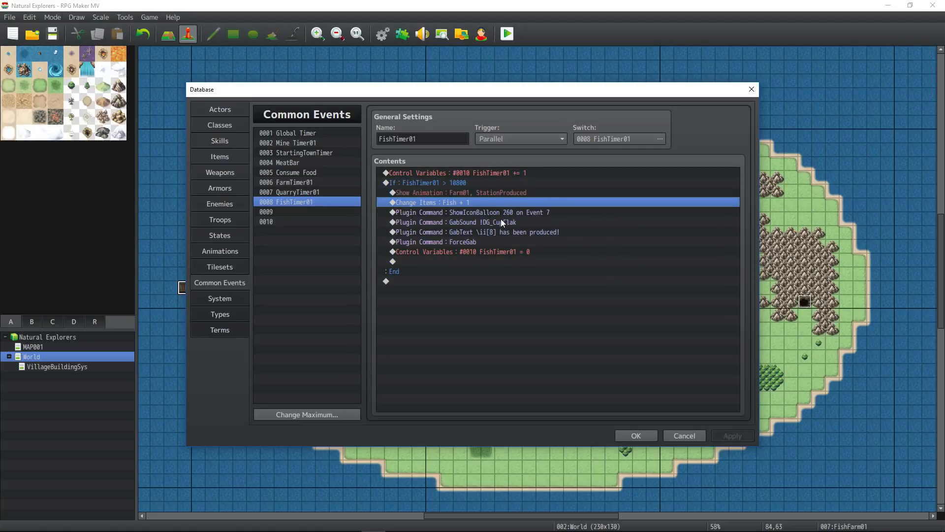
{"action": "left_click", "coordinate": [512, 213]}
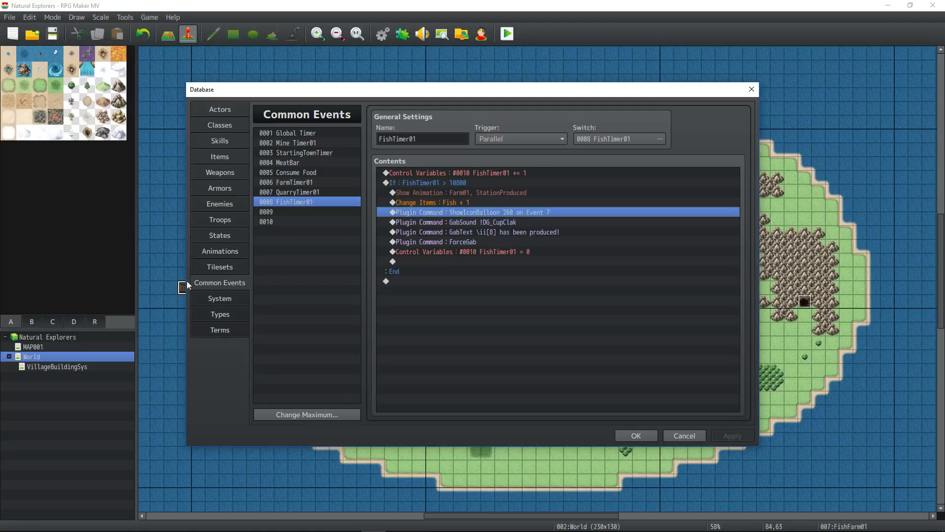
{"action": "left_click", "coordinate": [495, 222]}
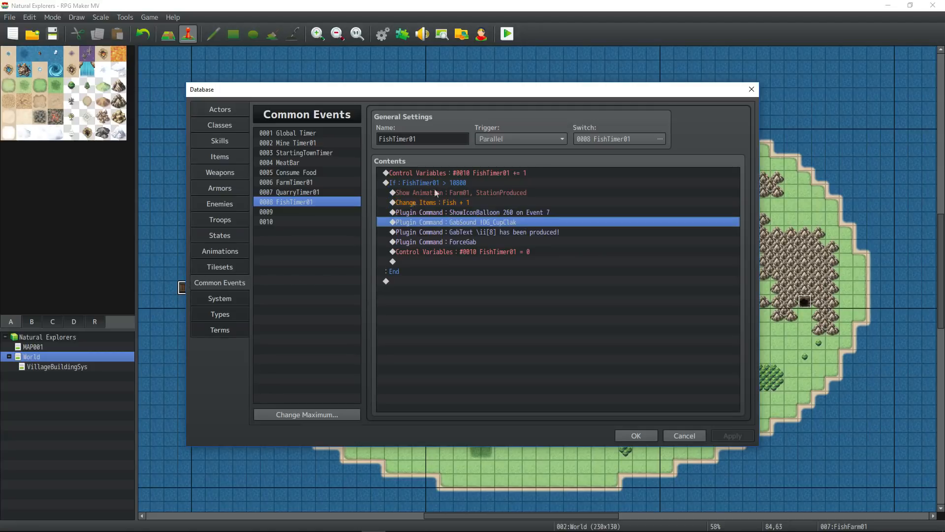
{"action": "left_click", "coordinate": [498, 252]}
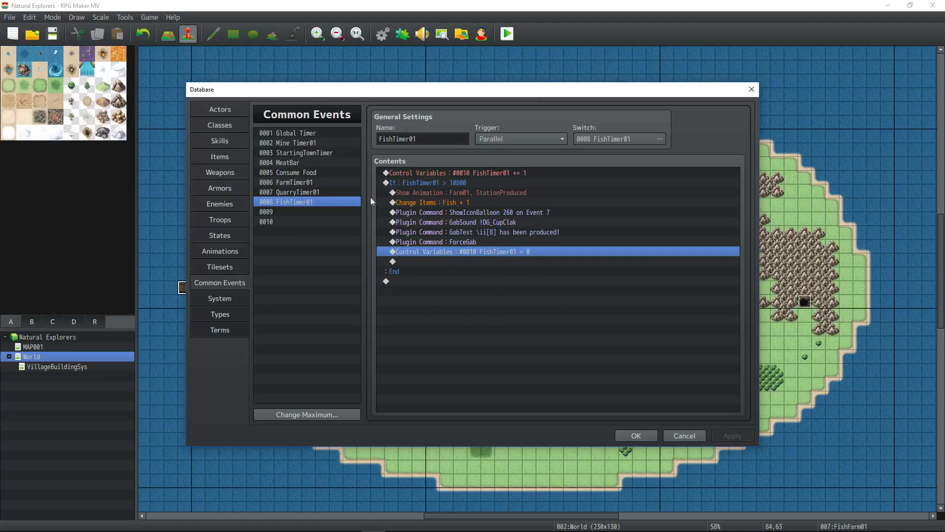
Step: Check the Consume Food common event and the settings of the Meat and Fish items
{"action": "left_click", "coordinate": [314, 173]}
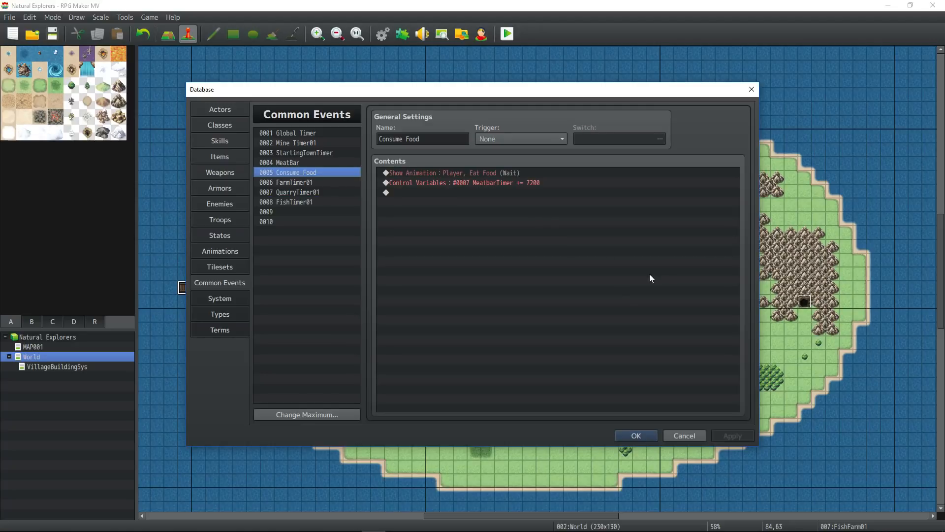
{"action": "left_click", "coordinate": [220, 156]}
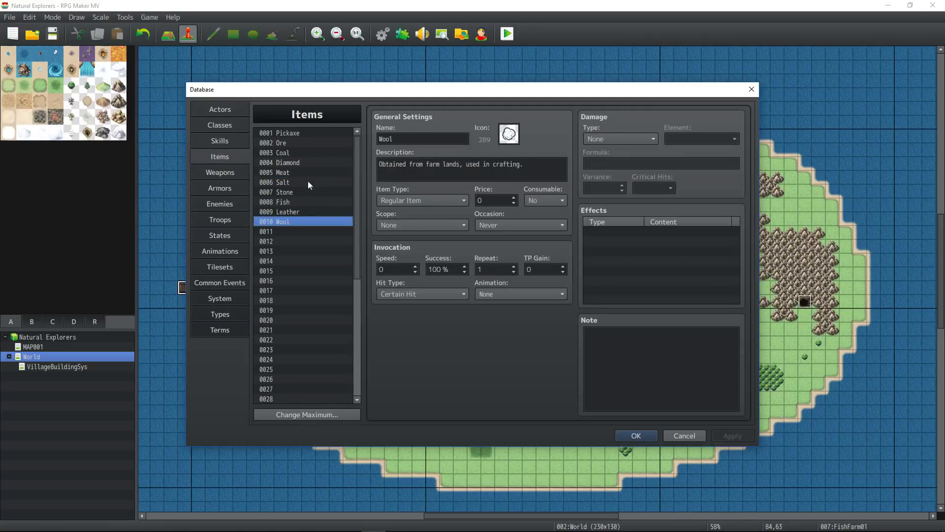
{"action": "left_click", "coordinate": [306, 173]}
{"action": "left_click", "coordinate": [293, 202]}
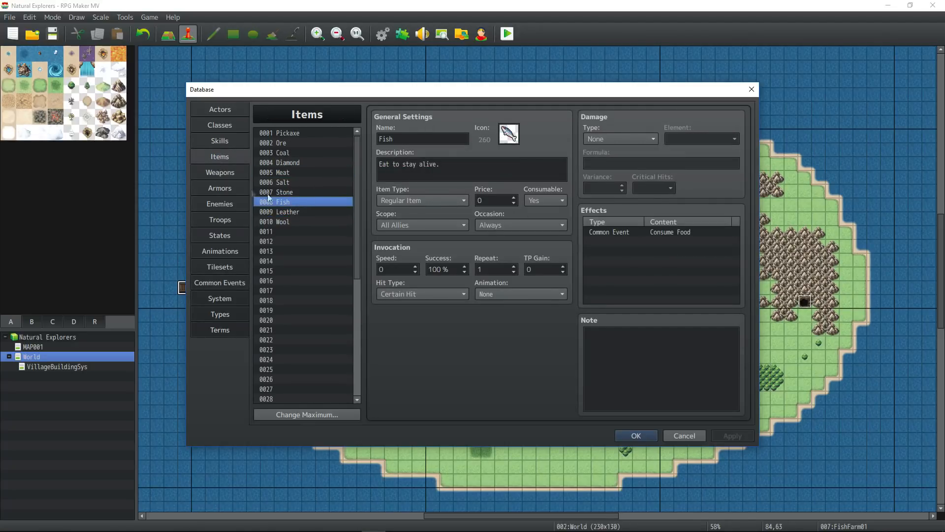
Step: Review the settings of the Meat, Wool and Fish items, close the database and look at the VillageBuildingSys and World maps
{"action": "left_click", "coordinate": [289, 172]}
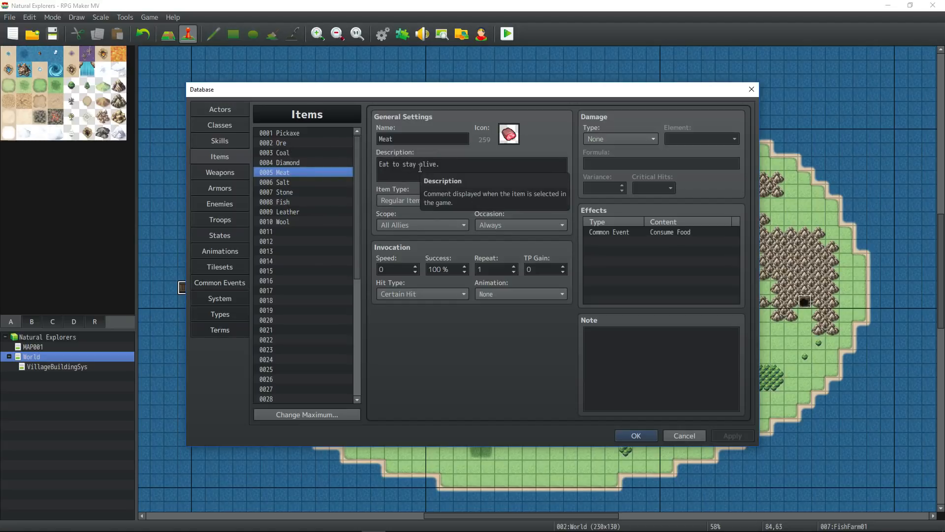
{"action": "left_click", "coordinate": [308, 223]}
{"action": "left_click", "coordinate": [302, 203]}
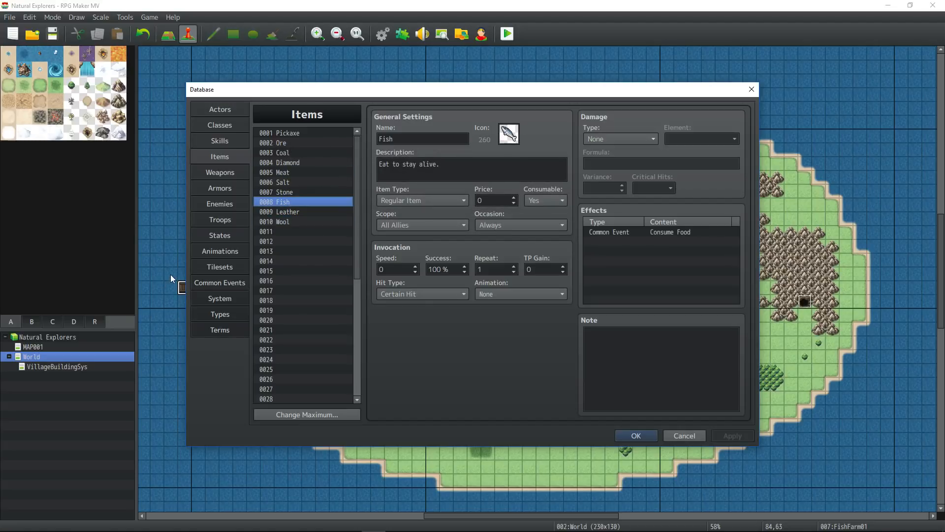
{"action": "left_click", "coordinate": [636, 436]}
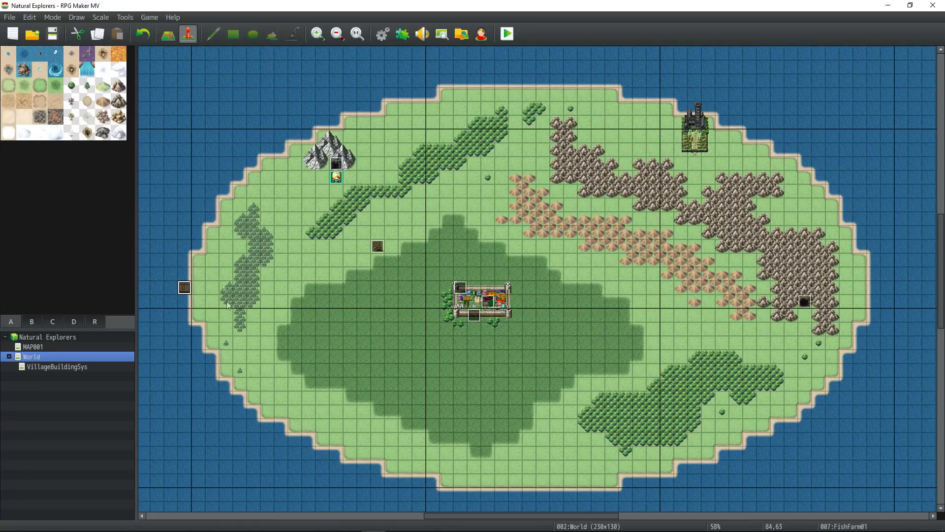
{"action": "left_click", "coordinate": [57, 366]}
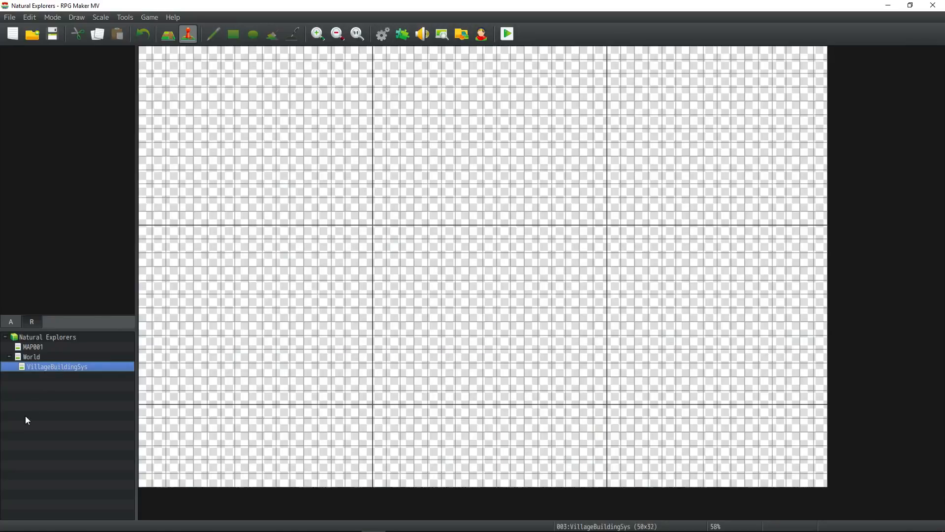
{"action": "left_click", "coordinate": [52, 356]}
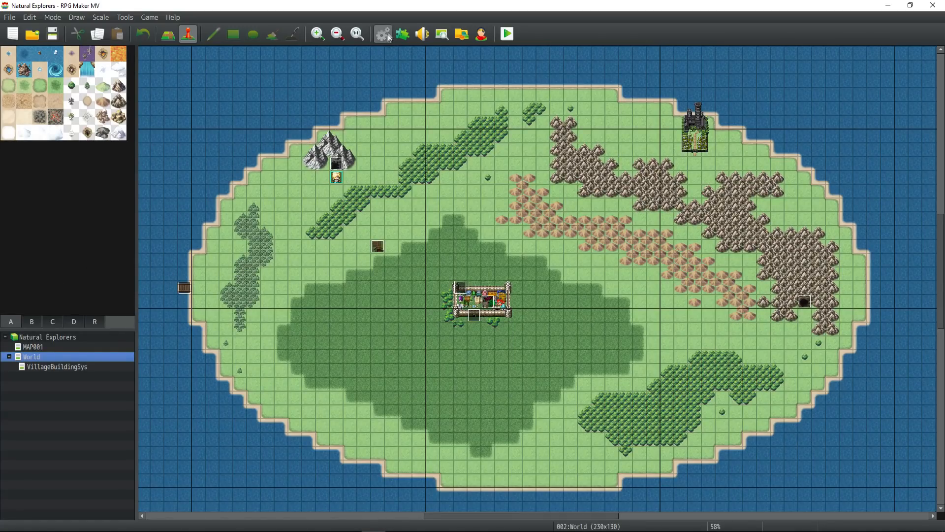
Step: Turn on the YEP_GridFreeDoodads and YEP_X_ExtDoodadPack1 plugins in the Plugin Manager
{"action": "left_click", "coordinate": [402, 33]}
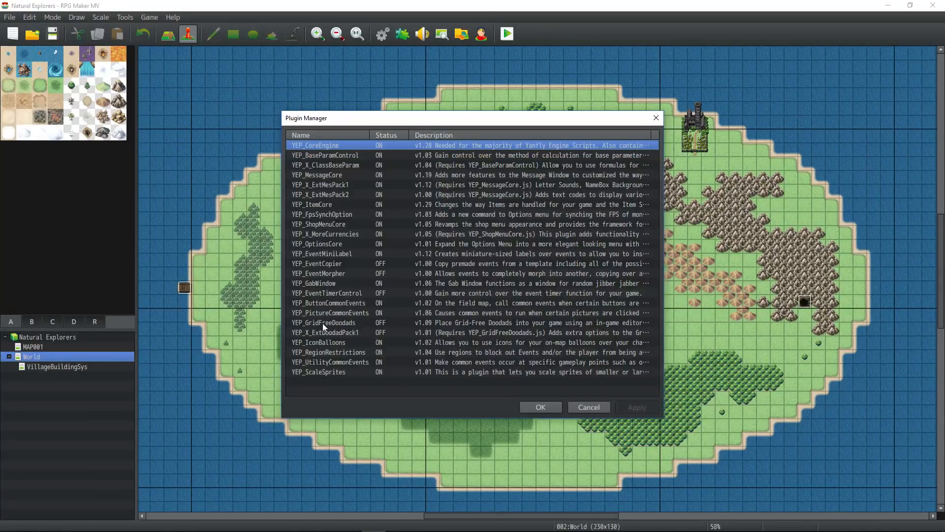
{"action": "right_click", "coordinate": [341, 324]}
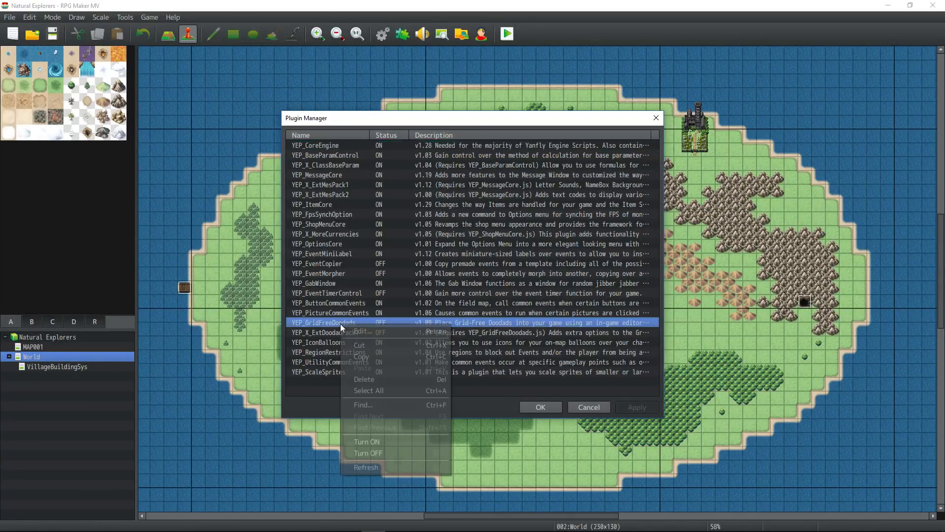
{"action": "left_click", "coordinate": [397, 445]}
{"action": "right_click", "coordinate": [364, 333]}
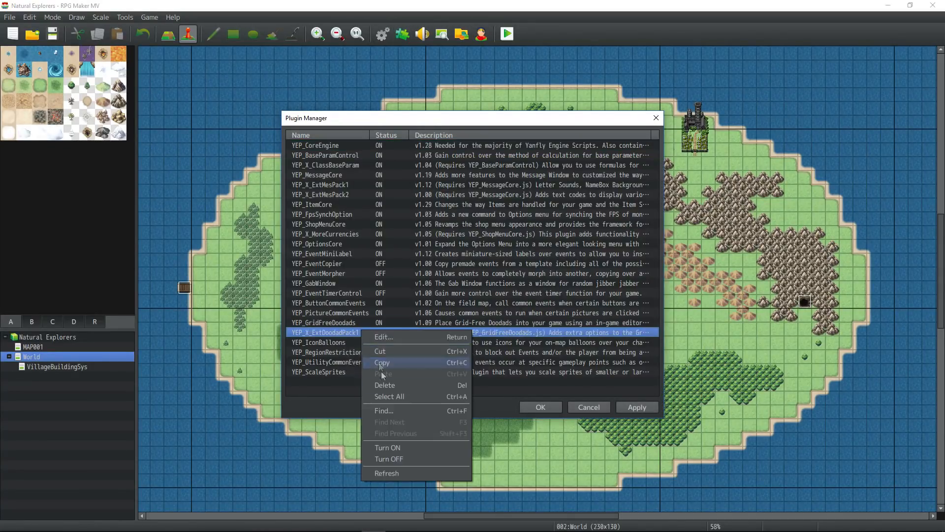
{"action": "left_click", "coordinate": [394, 445]}
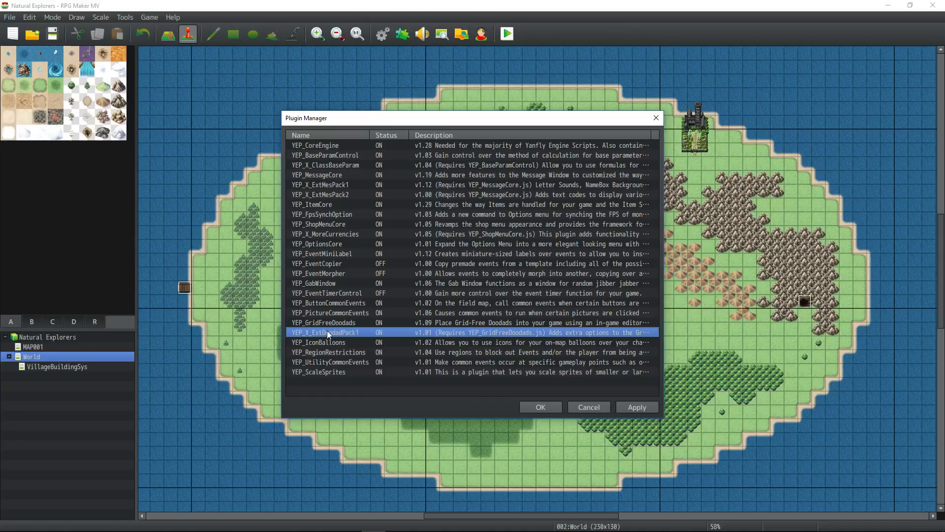
Step: Read the introduction in YEP_X_ExtDoodadPack1's help and accept the Plugin Manager changes
{"action": "right_click", "coordinate": [374, 333]}
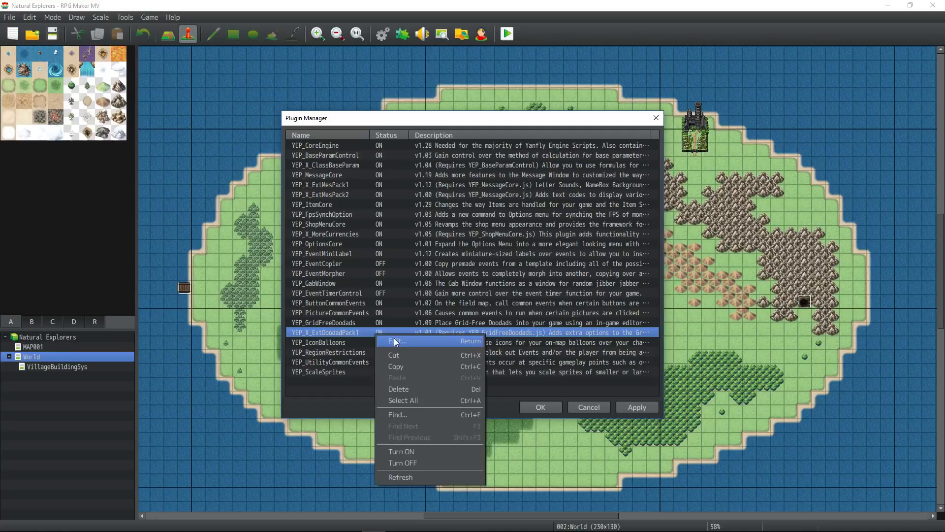
{"action": "left_click", "coordinate": [394, 341]}
{"action": "mouse_move", "coordinate": [481, 251]}
{"action": "left_mouse_down"}
{"action": "mouse_move", "coordinate": [497, 362]}
{"action": "mouse_move", "coordinate": [494, 246]}
{"action": "left_mouse_up"}
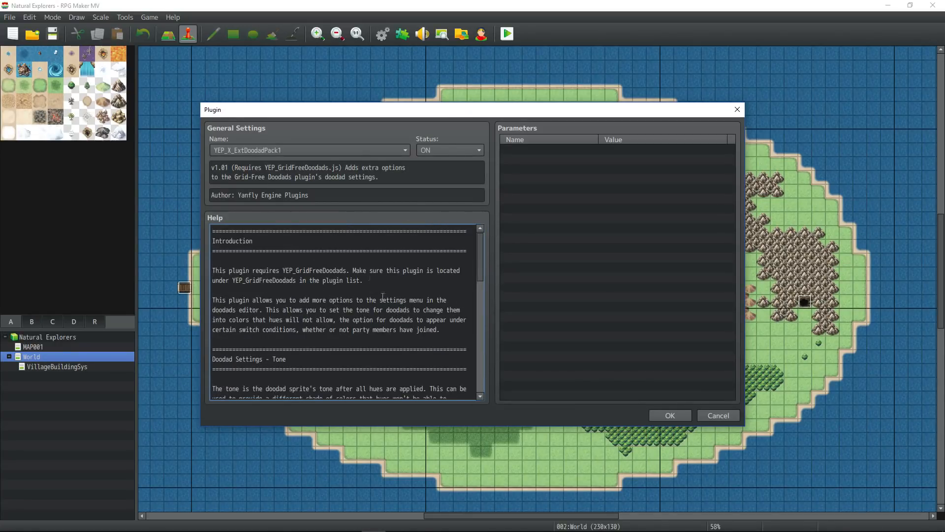
{"action": "left_click", "coordinate": [670, 416]}
{"action": "left_click", "coordinate": [343, 322]}
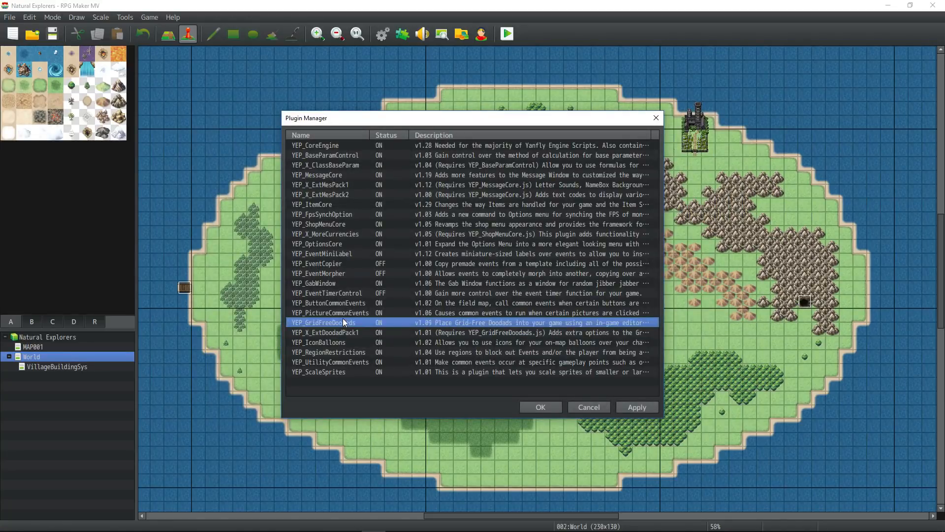
{"action": "left_click", "coordinate": [542, 407]}
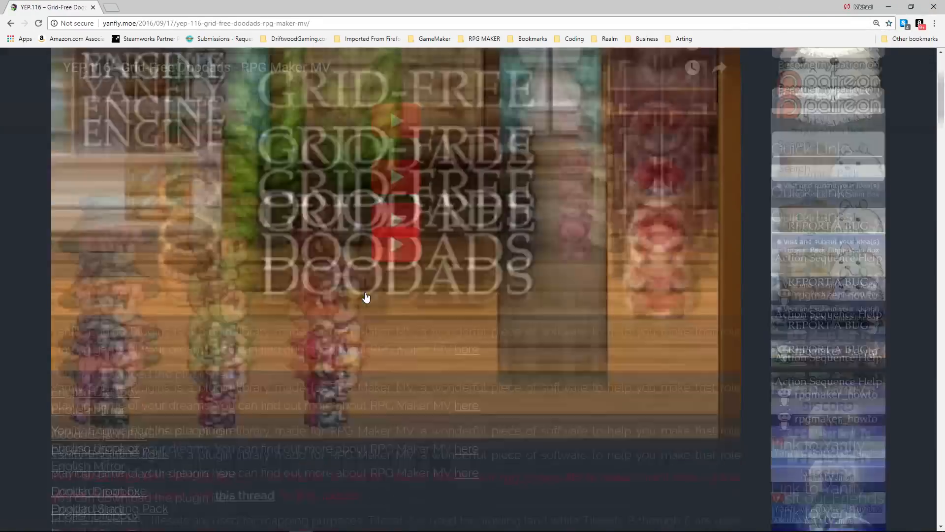
Step: On Yanfly's Grid-Free Doodads page in the browser, download the Doodad Starting Pack and read the Requirements instructions
{"action": "scroll", "coordinate": [366, 298], "scroll_direction": "down", "scroll_amount": 5}
{"action": "scroll", "coordinate": [405, 317], "scroll_direction": "up", "scroll_amount": 6}
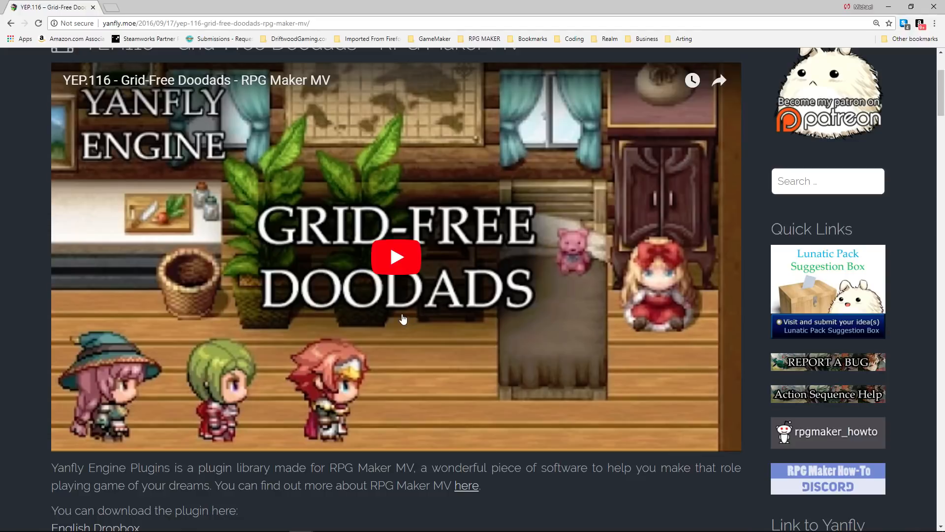
{"action": "scroll", "coordinate": [402, 319], "scroll_direction": "down", "scroll_amount": 2}
{"action": "scroll", "coordinate": [118, 436], "scroll_direction": "down", "scroll_amount": 2}
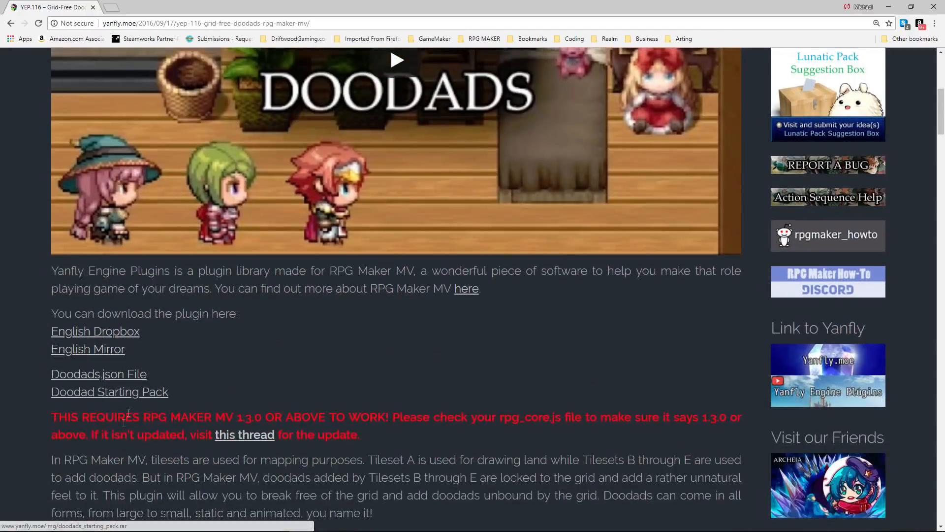
{"action": "right_click", "coordinate": [140, 396]}
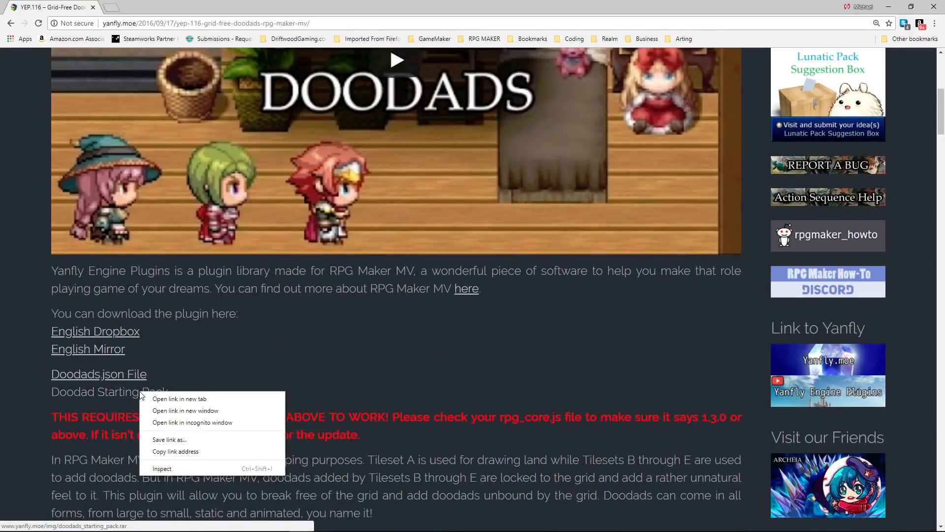
{"action": "left_click", "coordinate": [193, 439]}
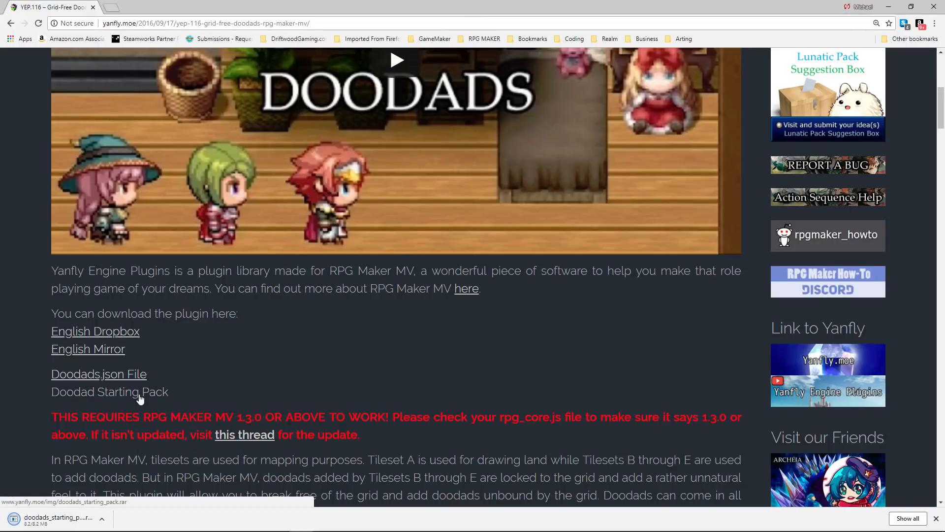
{"action": "scroll", "coordinate": [127, 401], "scroll_direction": "down", "scroll_amount": 9}
{"action": "left_click_drag", "start_coordinate": [74, 118], "coordinate": [393, 272]}
{"action": "left_click", "coordinate": [393, 273]}
Step: Switch to File Explorer, create a folder named doodads in the Natural Explorers project's img folder and open it
{"action": "key", "text": "alt+Tab"}
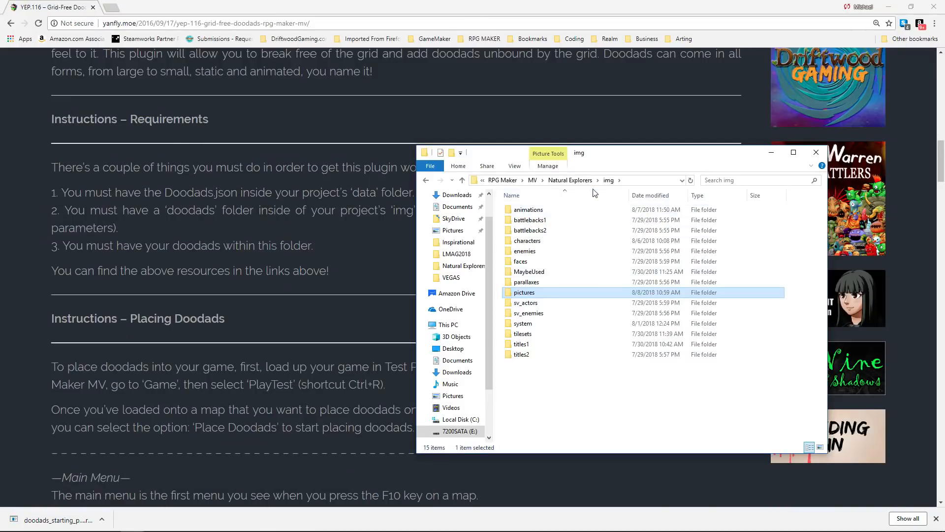
{"action": "right_click", "coordinate": [524, 373]}
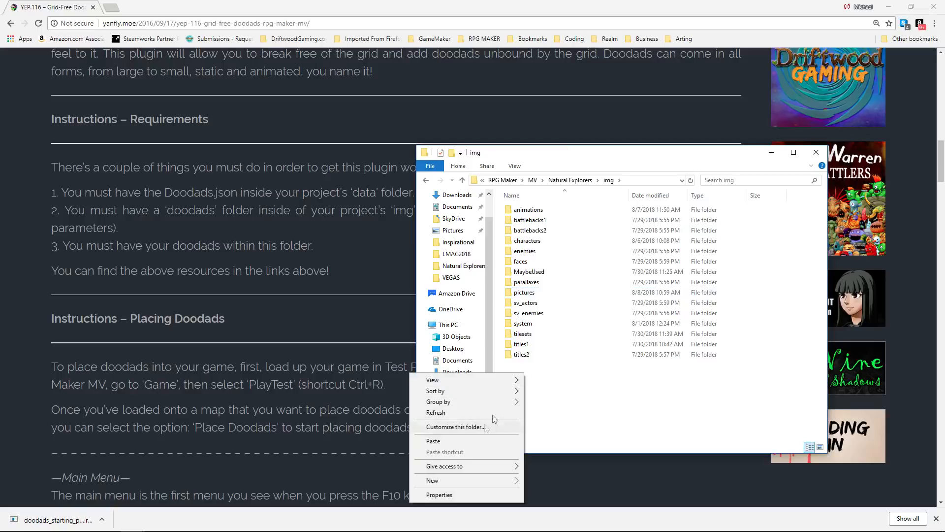
{"action": "mouse_move", "coordinate": [461, 480]}
{"action": "left_click", "coordinate": [537, 335]}
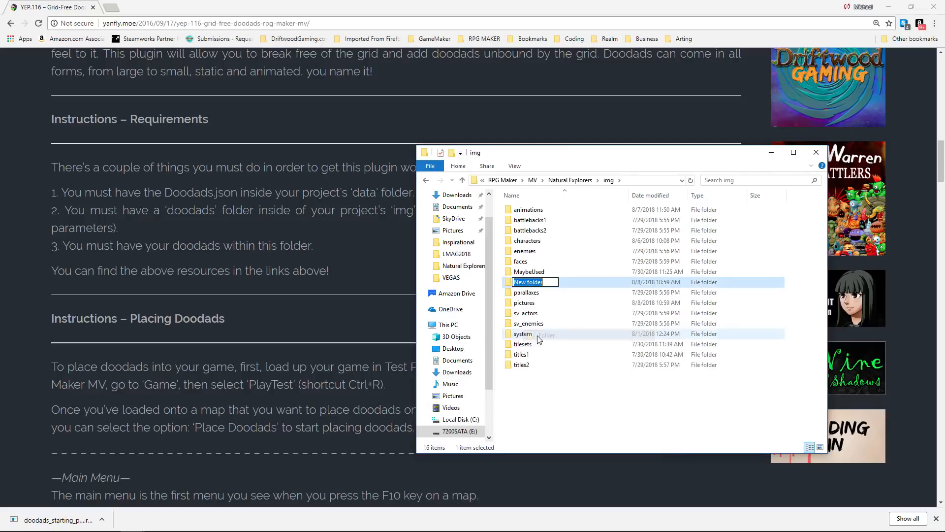
{"action": "type", "text": "doodads"}
{"action": "key", "text": "Return"}
{"action": "key", "text": "Return"}
Step: Paste doodads_starting_pack.rar into the doodads folder and extract it there with 7-Zip
{"action": "right_click", "coordinate": [562, 298]}
{"action": "left_click", "coordinate": [526, 362]}
{"action": "right_click_drag", "start_coordinate": [556, 218], "coordinate": [554, 250]}
{"action": "mouse_move", "coordinate": [602, 255]}
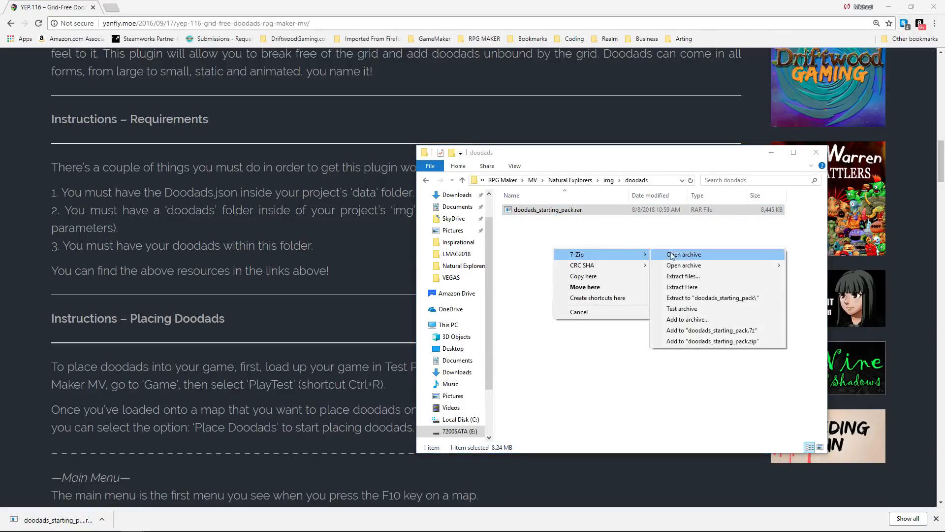
{"action": "left_click", "coordinate": [682, 287]}
Step: Move the doodad category folders from the extracted img/doodads folder into the project's img/doodads folder and delete doodads_starting_pack.rar
{"action": "double_click", "coordinate": [522, 210]}
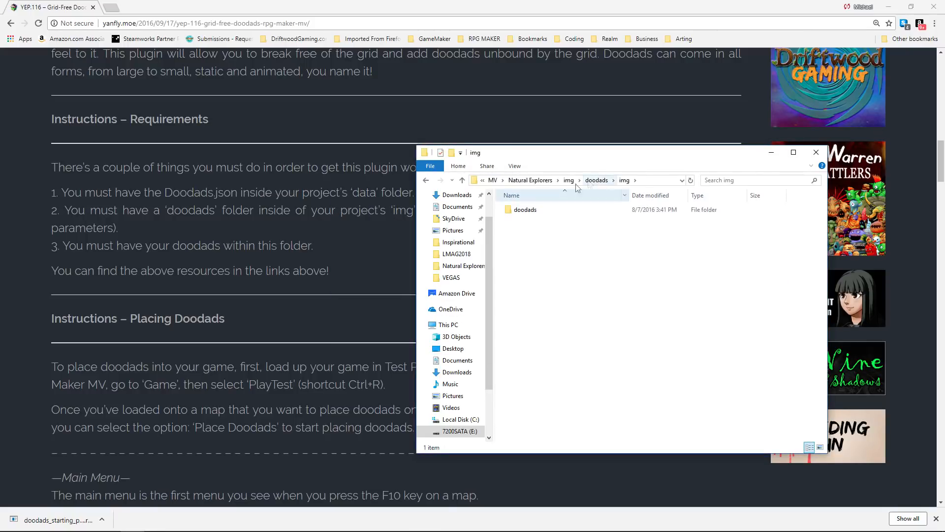
{"action": "left_click", "coordinate": [525, 211]}
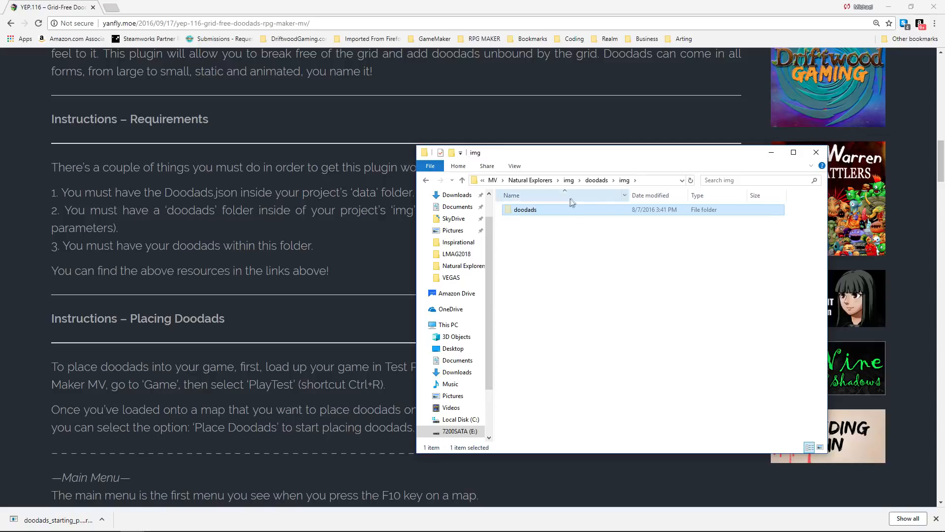
{"action": "left_click", "coordinate": [570, 181]}
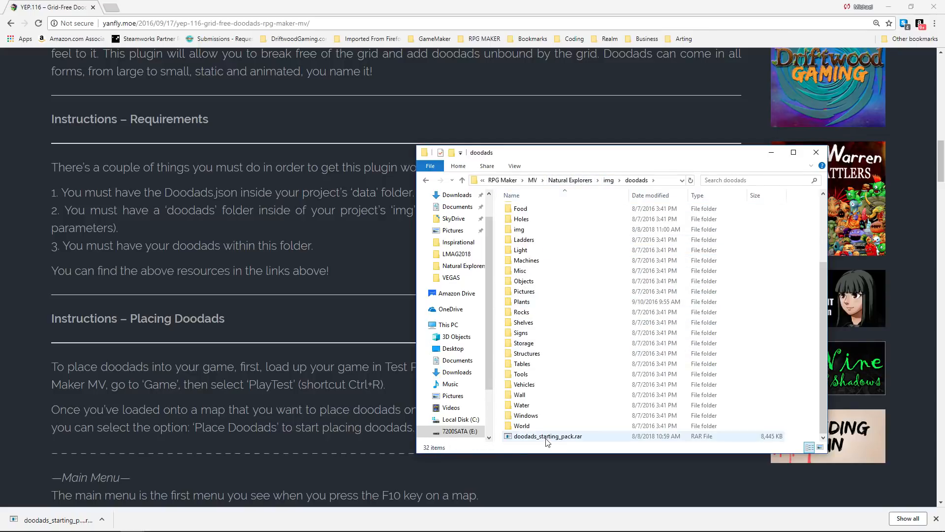
{"action": "left_click", "coordinate": [548, 438]}
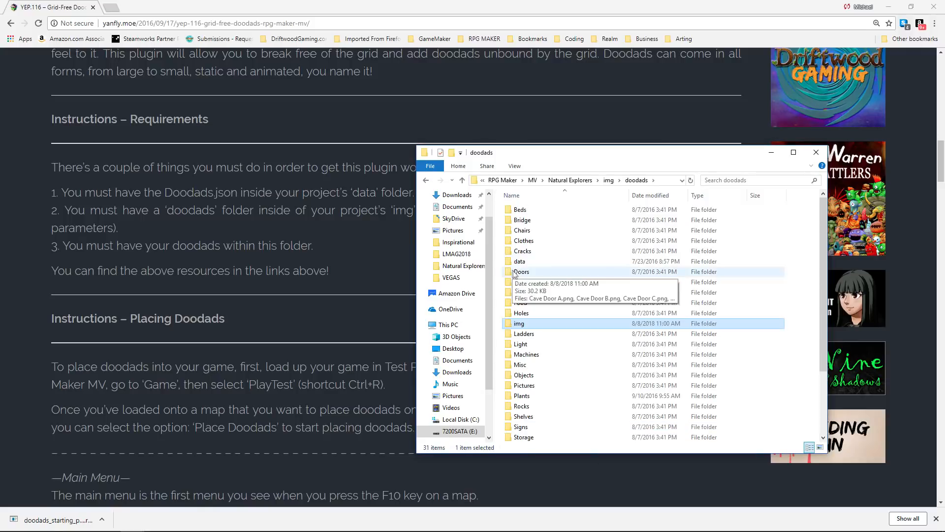
Step: Move Doodads.json from the extracted data folder into the Natural Explorers project's data folder
{"action": "double_click", "coordinate": [520, 261]}
{"action": "left_click", "coordinate": [547, 212]}
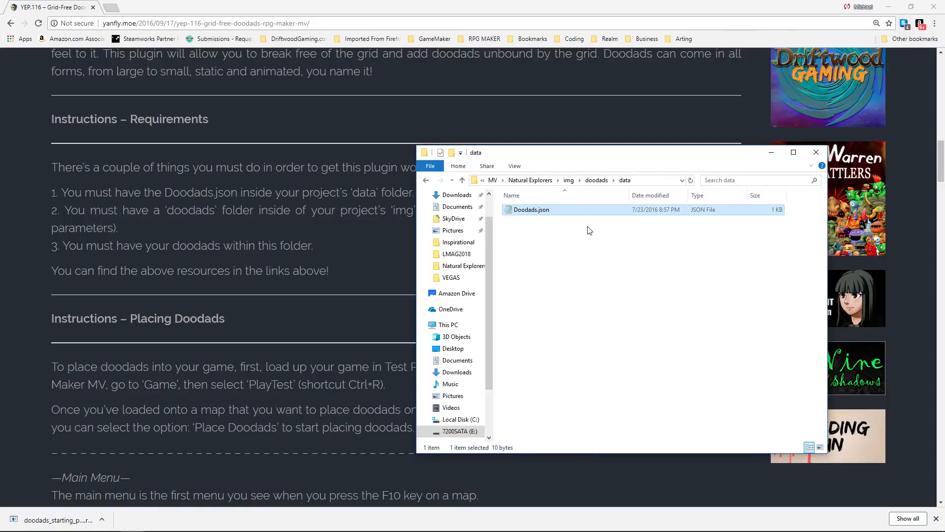
{"action": "left_click", "coordinate": [569, 181]}
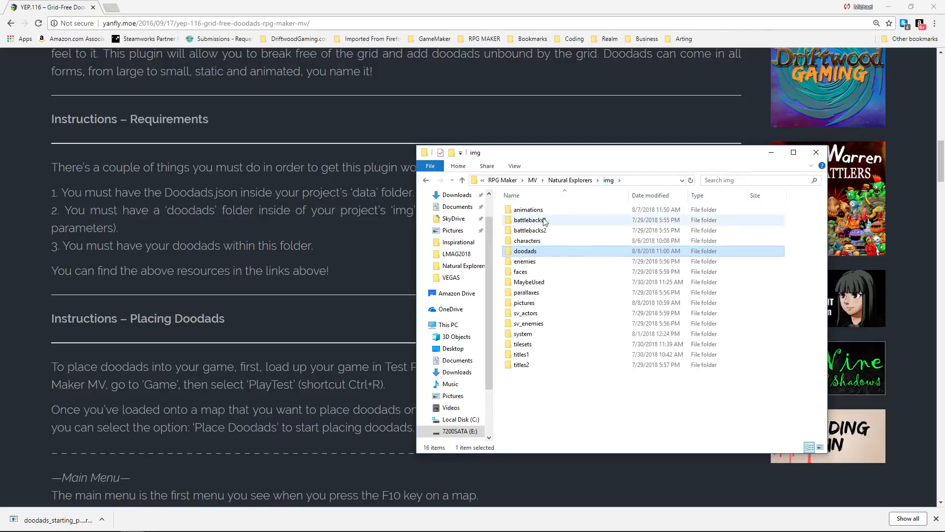
{"action": "left_click", "coordinate": [570, 181]}
{"action": "double_click", "coordinate": [532, 220]}
{"action": "key", "text": "ctrl+v"}
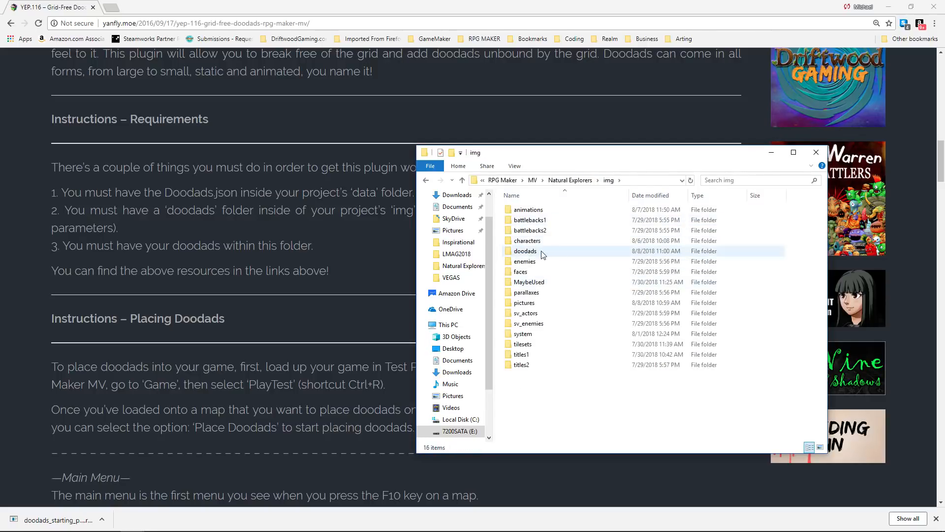
Step: Delete the leftover data and img subfolders from the project's img/doodads folder
{"action": "double_click", "coordinate": [542, 251]}
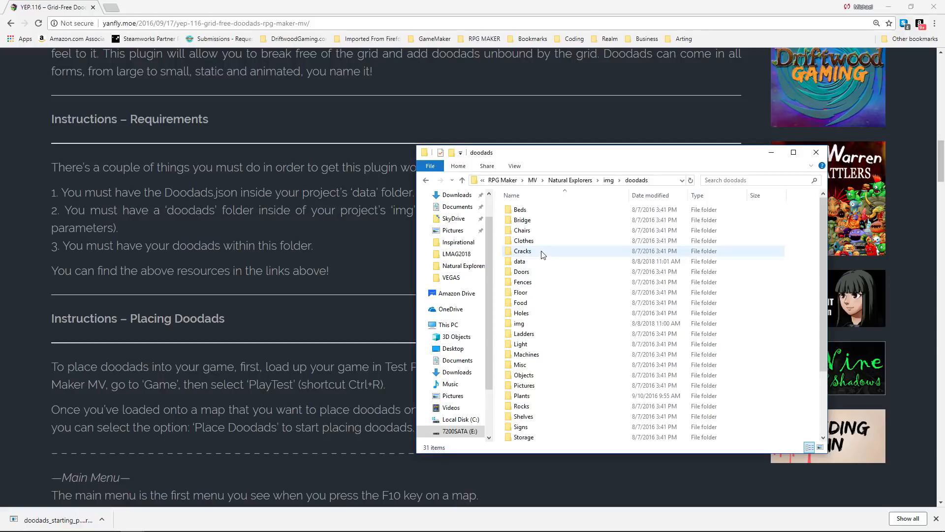
{"action": "left_click", "coordinate": [530, 262]}
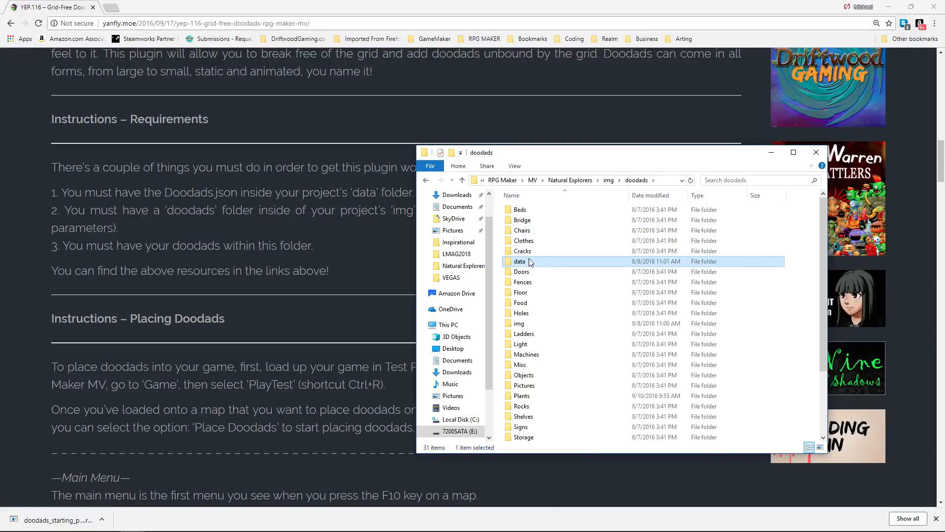
{"action": "right_click", "coordinate": [520, 262]}
{"action": "left_click", "coordinate": [492, 477]}
{"action": "double_click", "coordinate": [521, 315]}
{"action": "left_click", "coordinate": [636, 180]}
{"action": "right_click", "coordinate": [519, 313]}
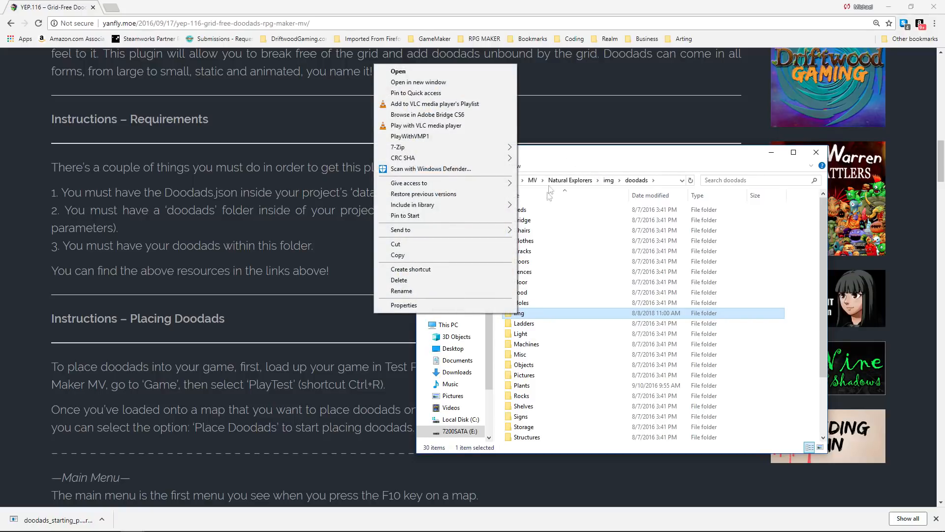
{"action": "left_click", "coordinate": [486, 280]}
{"action": "left_click", "coordinate": [512, 312]}
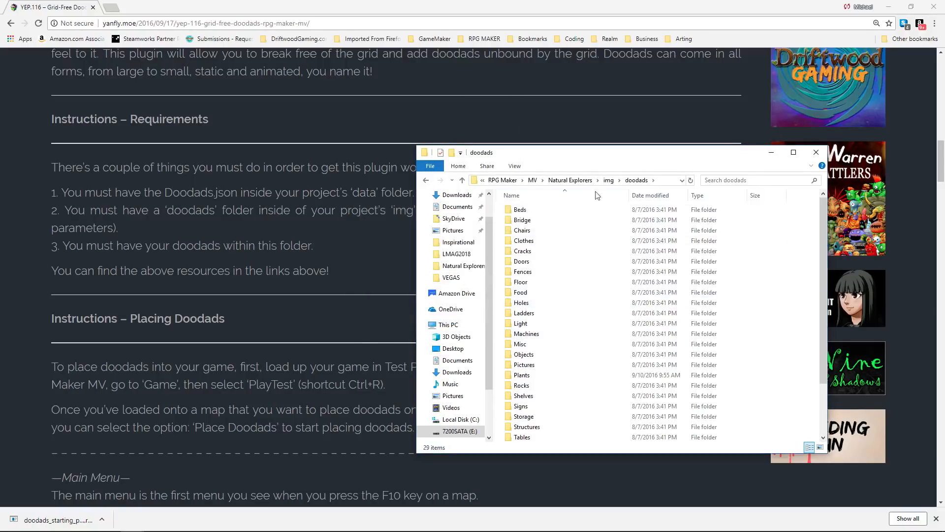
Step: Check the project's folder structure from the Natural Explorers folder through img to the doodads folder
{"action": "left_click", "coordinate": [579, 181]}
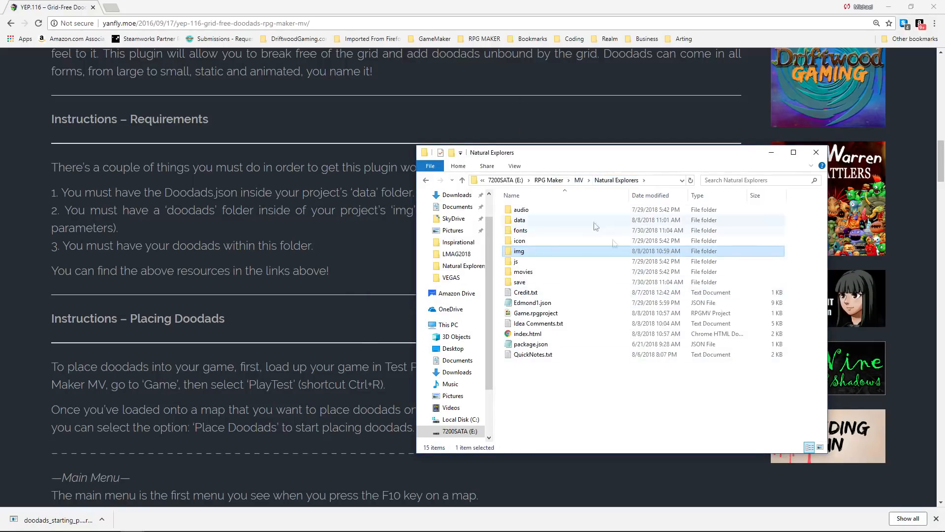
{"action": "double_click", "coordinate": [527, 252]}
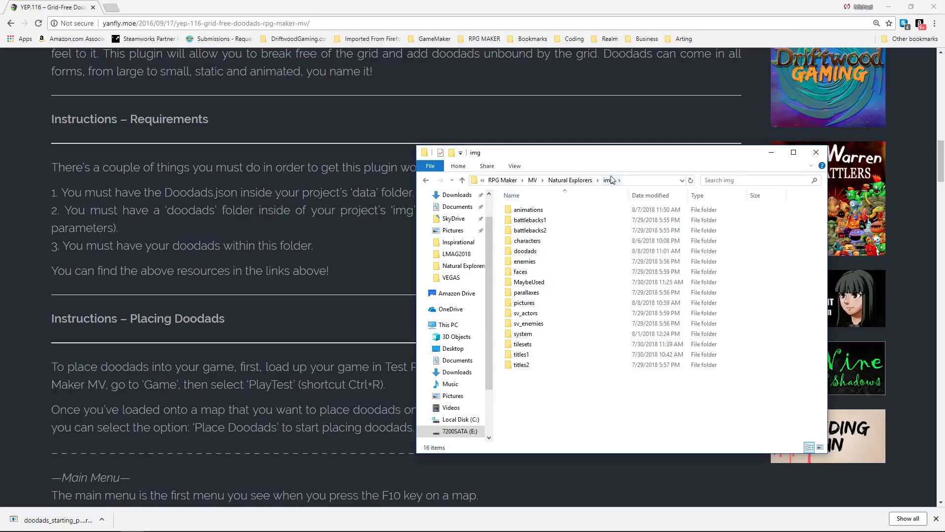
{"action": "double_click", "coordinate": [543, 252]}
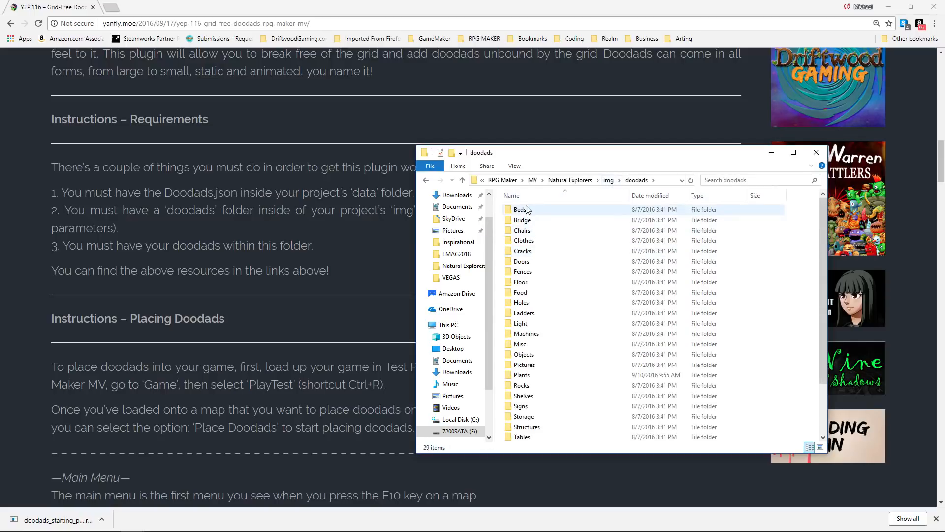
Step: Create a new folder named DG_ inside the project's img/doodads folder
{"action": "scroll", "coordinate": [530, 248], "scroll_direction": "down", "scroll_amount": 2}
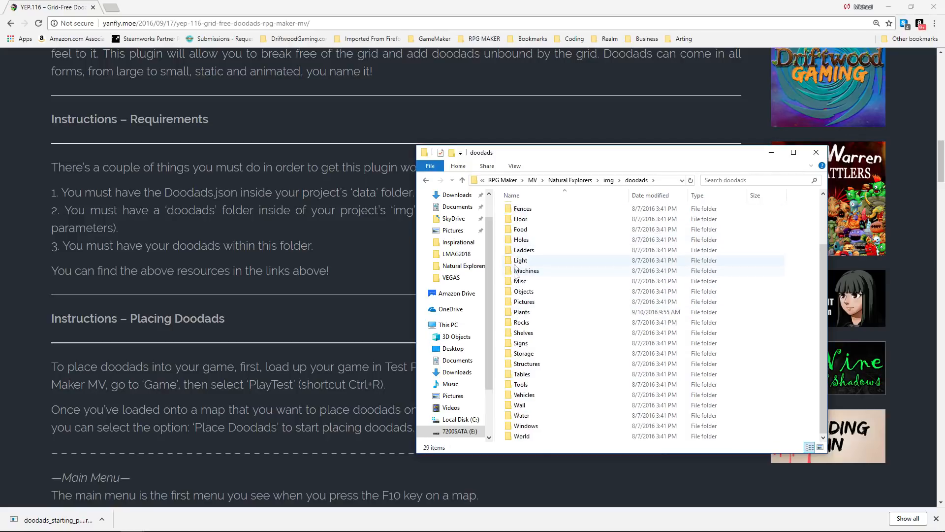
{"action": "right_click", "coordinate": [500, 305]}
{"action": "mouse_move", "coordinate": [431, 423]}
{"action": "left_click", "coordinate": [536, 278]}
{"action": "type", "text": "DG_"}
{"action": "key", "text": "Return"}
{"action": "key", "text": "Return"}
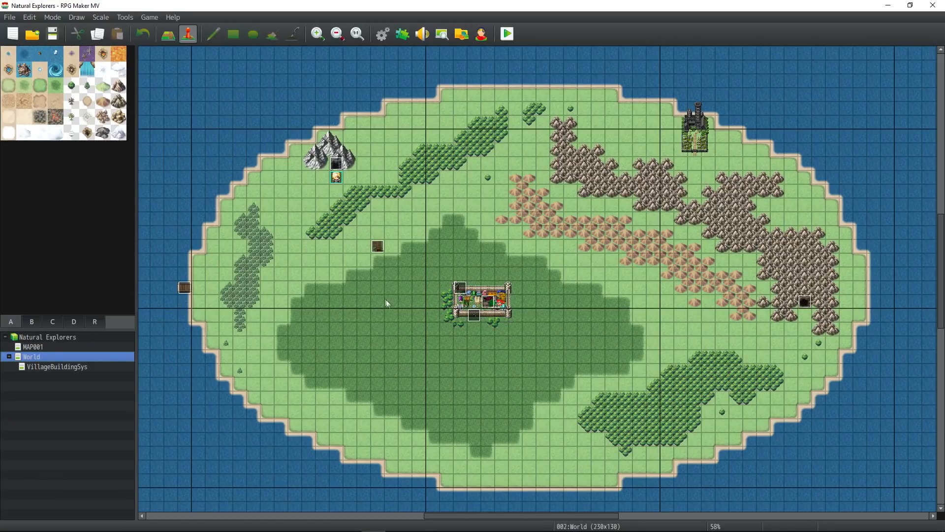
Step: Open the VillageBuildingSys map and paste the copied Dungeons of Driftwood fsm tileset files into Natural Explorers' img/tilesets folder
{"action": "left_click", "coordinate": [75, 369]}
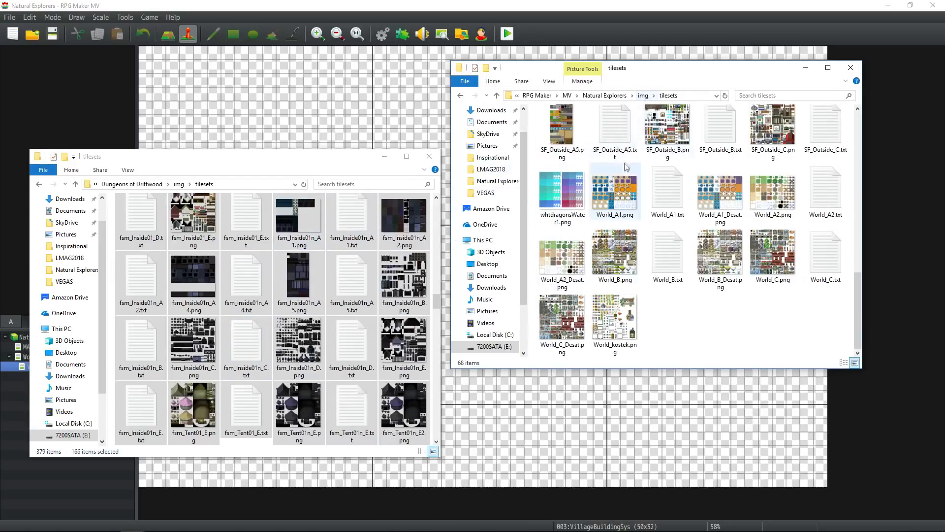
{"action": "key", "text": "ctrl+v"}
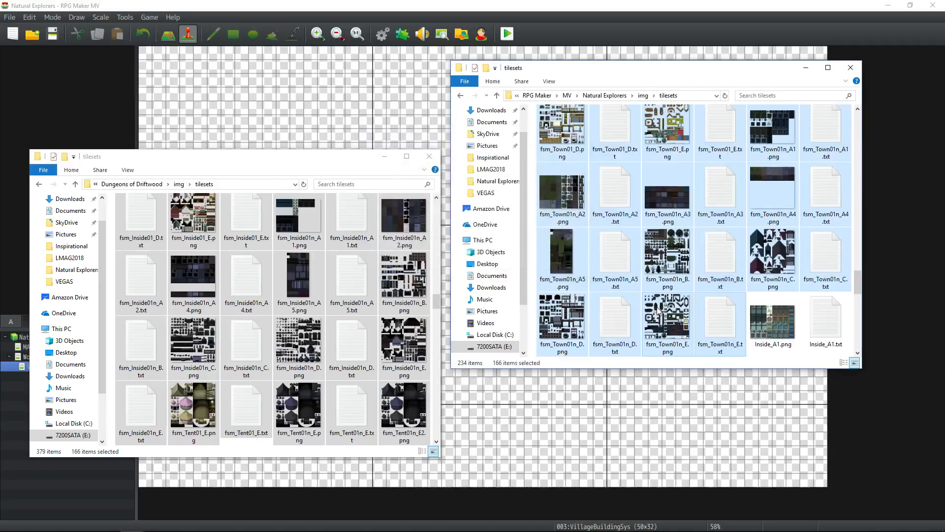
{"action": "scroll", "coordinate": [655, 303], "scroll_direction": "up", "scroll_amount": 15}
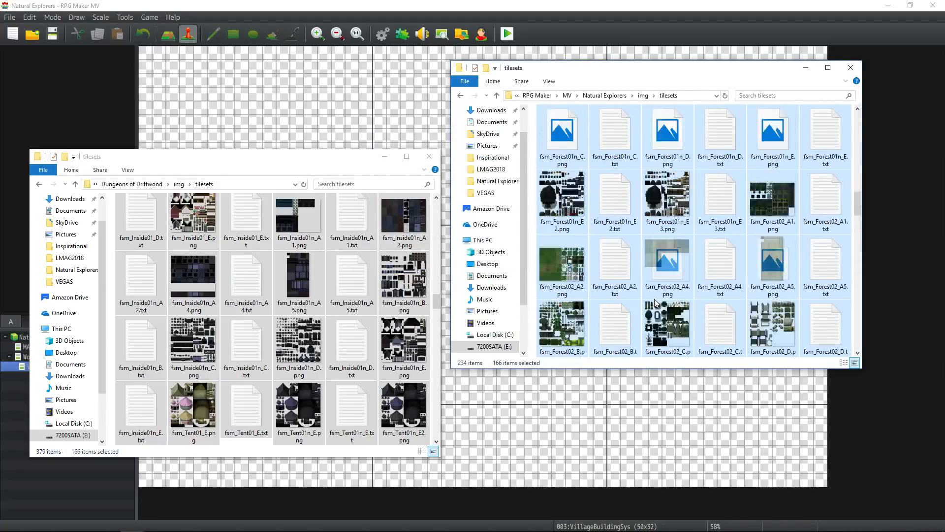
{"action": "scroll", "coordinate": [655, 303], "scroll_direction": "up", "scroll_amount": 5}
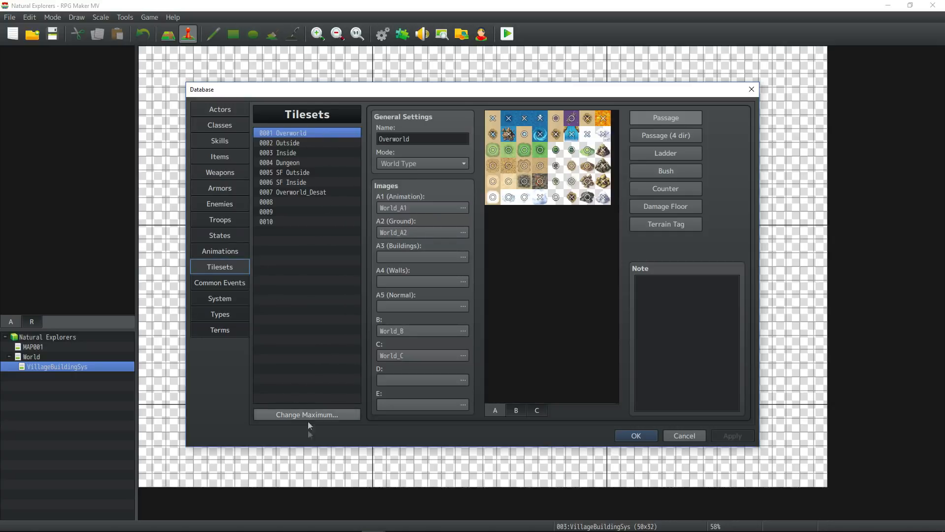
Step: Raise the maximum number of tilesets in the database and paste the copied FSM tilesets starting at entry 0010
{"action": "left_click", "coordinate": [321, 414]}
{"action": "left_click_drag", "start_coordinate": [356, 191], "coordinate": [351, 270]}
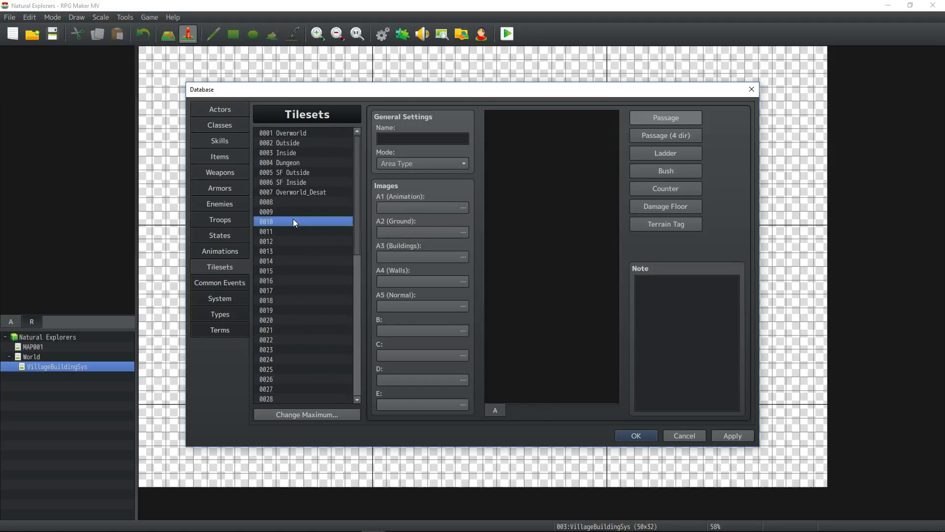
{"action": "key", "text": "ctrl+v"}
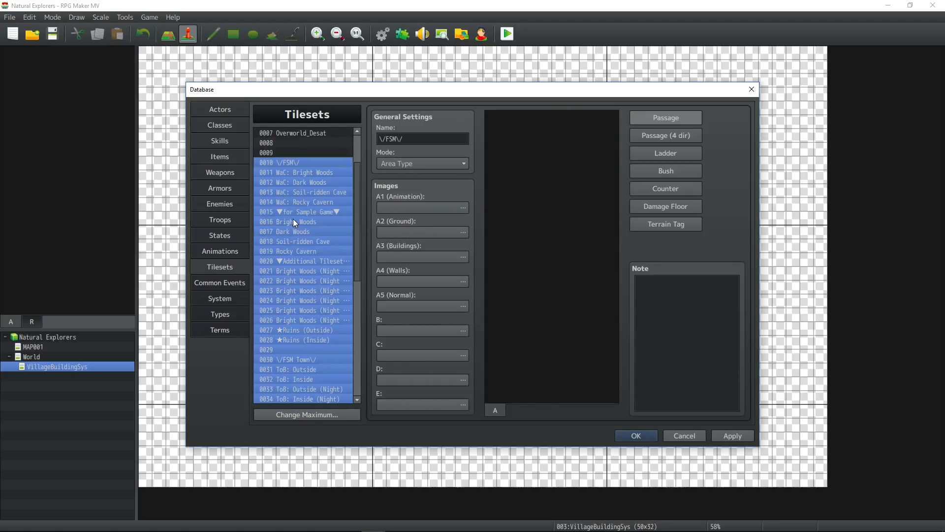
Step: Look over the list of pasted FSM tilesets, previewing Bright Woods and WaC: Bright Woods
{"action": "left_click", "coordinate": [307, 221]}
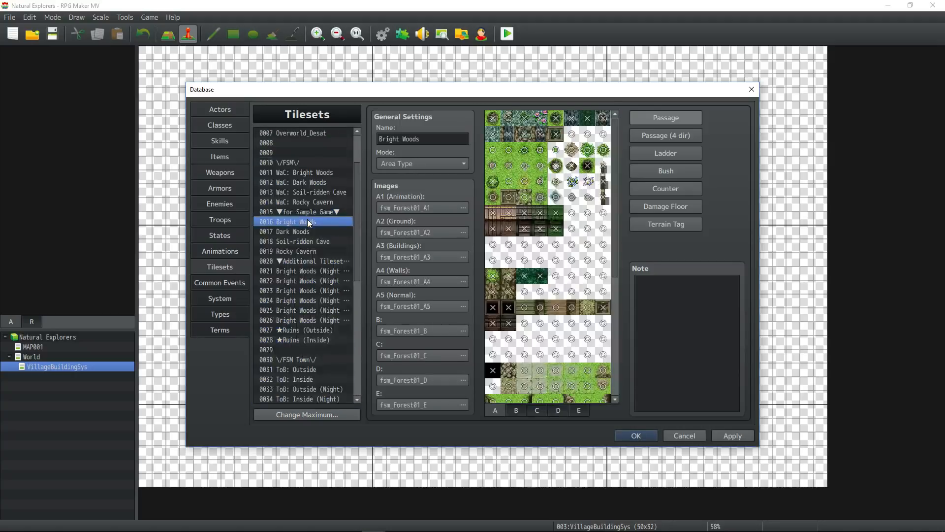
{"action": "left_click", "coordinate": [307, 173]}
{"action": "left_click", "coordinate": [308, 164]}
{"action": "scroll", "coordinate": [313, 181], "scroll_direction": "down", "scroll_amount": 4}
{"action": "scroll", "coordinate": [314, 181], "scroll_direction": "up", "scroll_amount": 7}
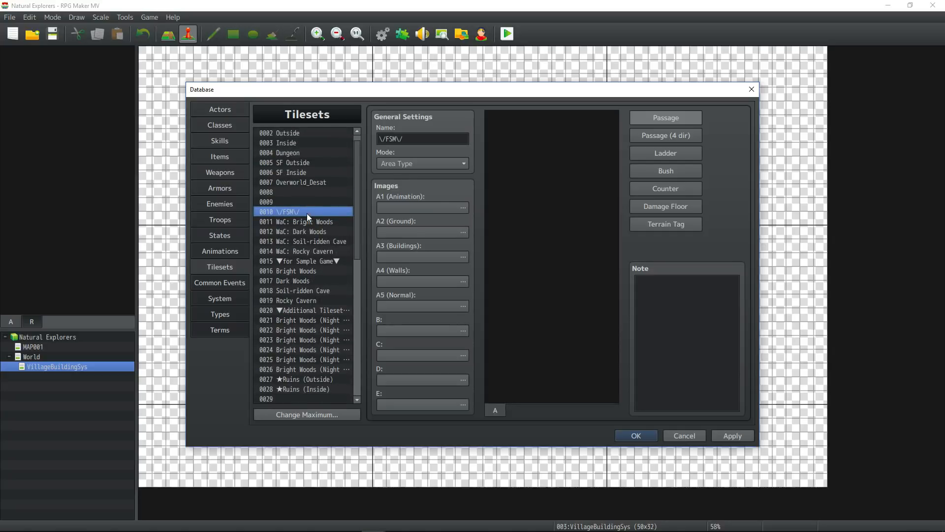
{"action": "scroll", "coordinate": [306, 214], "scroll_direction": "down", "scroll_amount": 2}
{"action": "scroll", "coordinate": [306, 214], "scroll_direction": "down", "scroll_amount": 1}
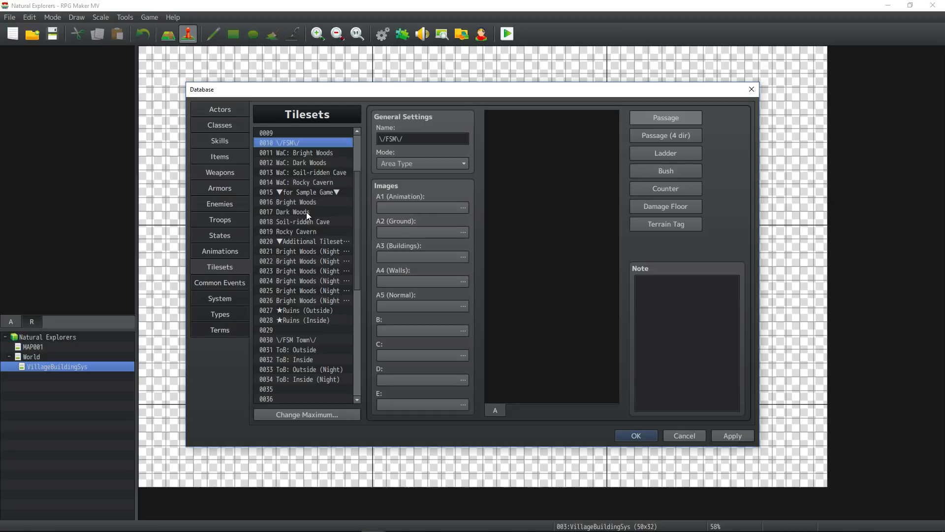
Step: Examine the pasted tilesets one by one, from WaC: Bright Woods through the sample game and additional tilesets
{"action": "left_click", "coordinate": [293, 154]}
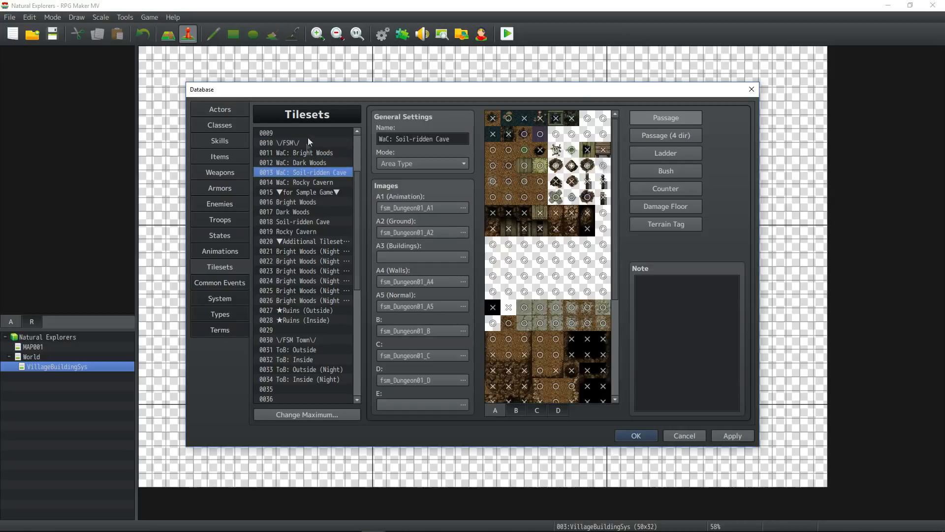
{"action": "left_click", "coordinate": [303, 141]}
{"action": "left_click", "coordinate": [314, 379]}
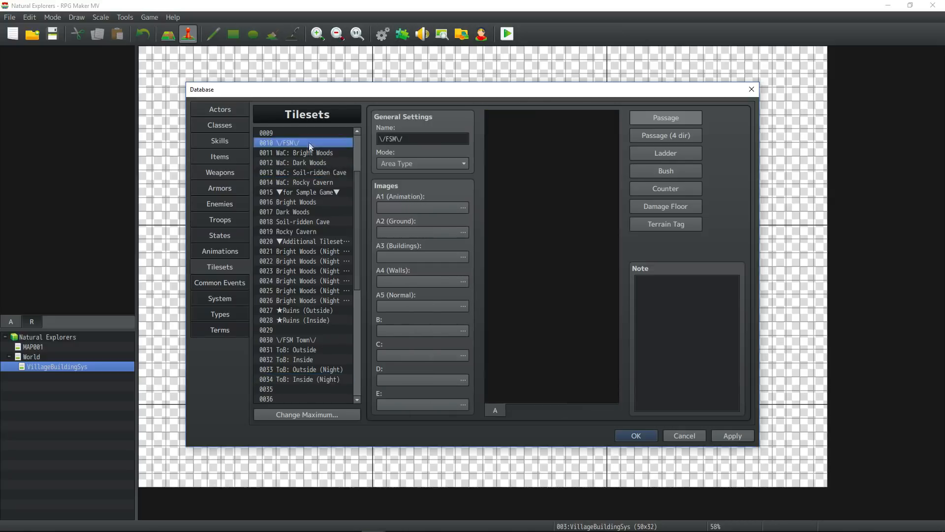
{"action": "left_click", "coordinate": [309, 161]}
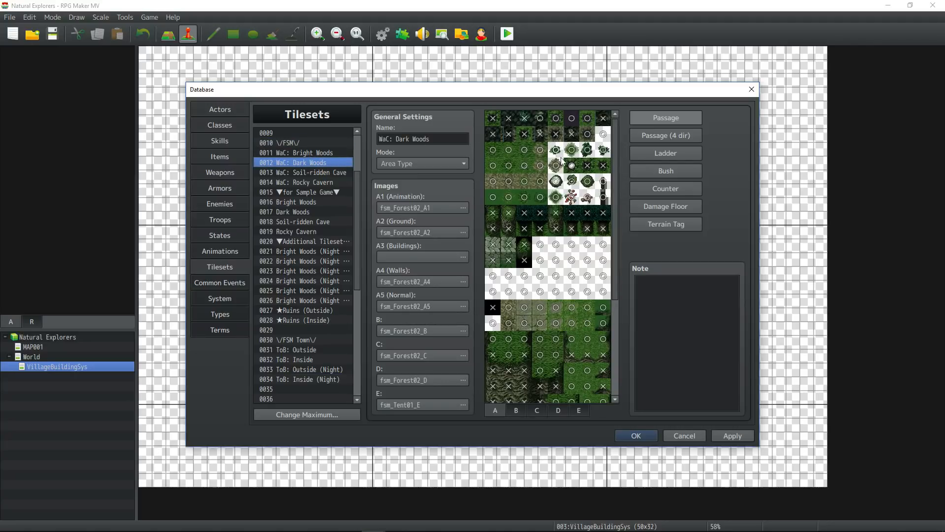
{"action": "left_click", "coordinate": [315, 171]}
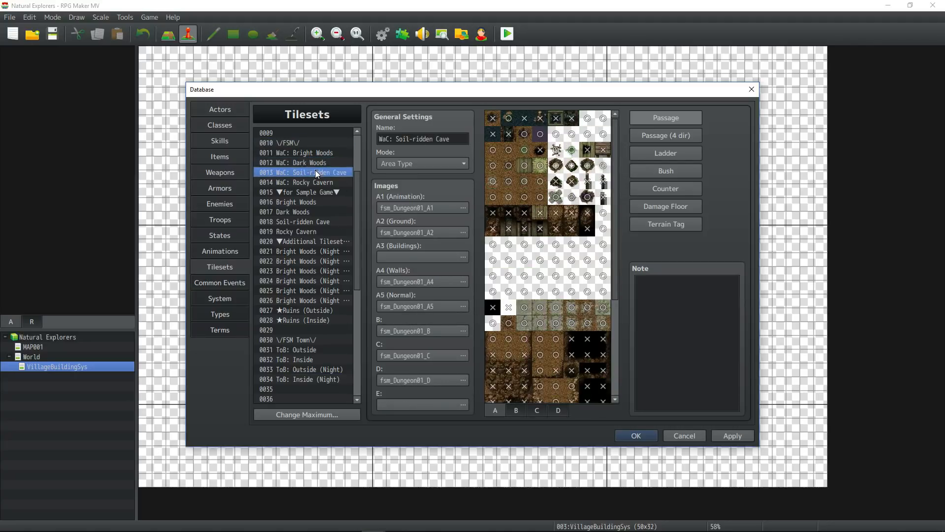
{"action": "left_click", "coordinate": [309, 184]}
{"action": "left_click", "coordinate": [306, 192]}
{"action": "left_click", "coordinate": [307, 203]}
{"action": "left_click", "coordinate": [306, 212]}
{"action": "left_click", "coordinate": [305, 221]}
{"action": "left_click", "coordinate": [304, 232]}
{"action": "left_click", "coordinate": [305, 241]}
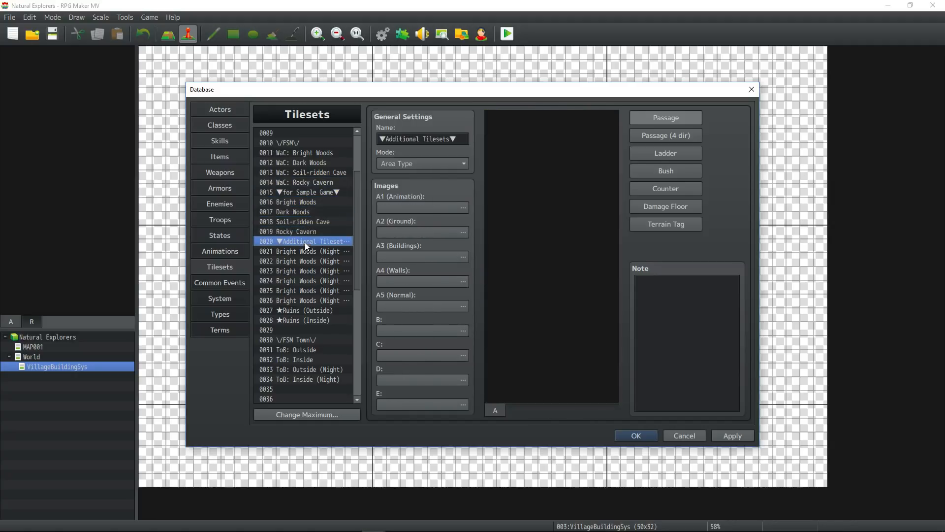
{"action": "left_click_drag", "start_coordinate": [307, 253], "coordinate": [295, 350]}
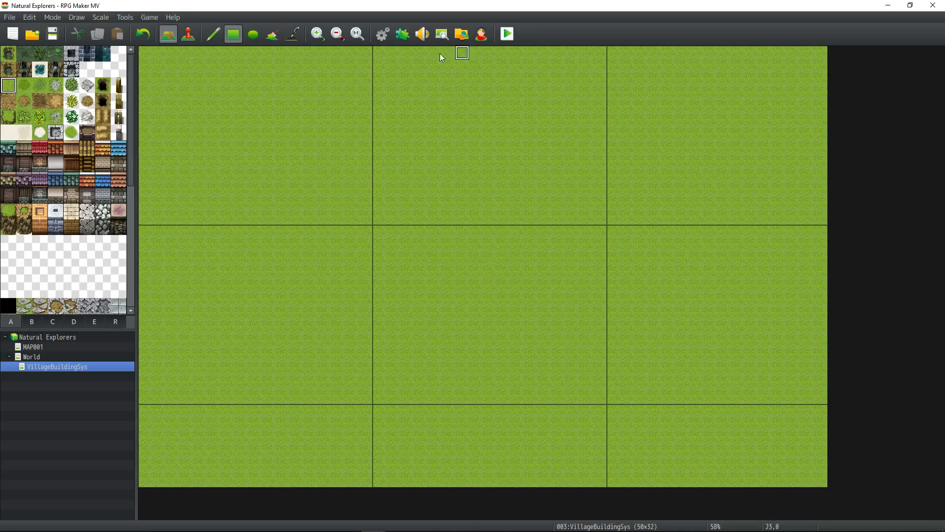
Step: Paint a farm field about 7 by 3 tiles in the upper middle of the VillageBuildingSys map
{"action": "left_click", "coordinate": [103, 133]}
{"action": "left_click_drag", "start_coordinate": [517, 177], "coordinate": [600, 177]}
{"action": "mouse_move", "coordinate": [517, 191]}
{"action": "left_mouse_down"}
{"action": "mouse_move", "coordinate": [600, 191]}
{"action": "mouse_move", "coordinate": [600, 205]}
{"action": "left_mouse_up"}
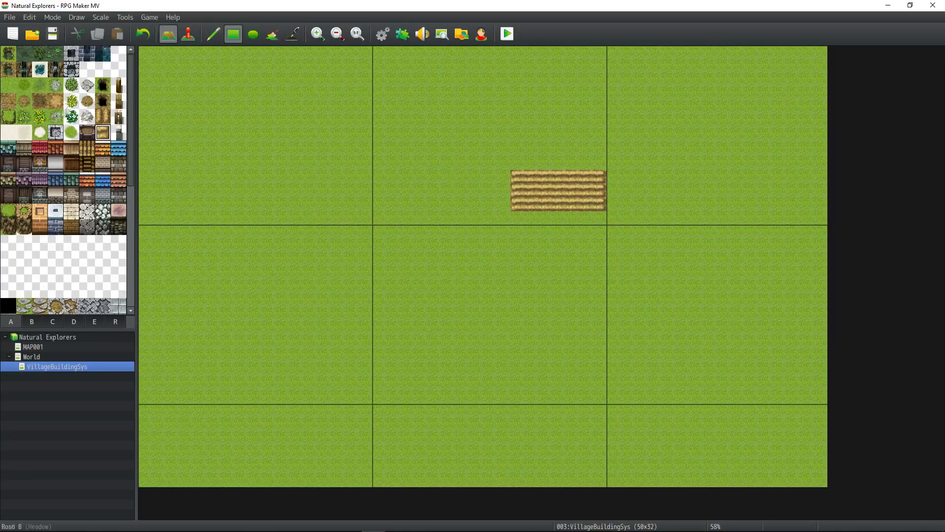
Step: Sketch winding darker grass trails freehand, branching from the south centre toward the map's west, north and east sides
{"action": "left_click", "coordinate": [28, 87]}
{"action": "left_click", "coordinate": [213, 34]}
{"action": "mouse_move", "coordinate": [448, 396]}
{"action": "left_mouse_down"}
{"action": "mouse_move", "coordinate": [359, 377]}
{"action": "mouse_move", "coordinate": [242, 315]}
{"action": "left_mouse_up"}
{"action": "mouse_move", "coordinate": [462, 383]}
{"action": "left_mouse_down"}
{"action": "mouse_move", "coordinate": [694, 380]}
{"action": "mouse_move", "coordinate": [710, 302]}
{"action": "left_mouse_up"}
{"action": "left_click_drag", "start_coordinate": [448, 380], "coordinate": [572, 247]}
{"action": "left_click_drag", "start_coordinate": [434, 327], "coordinate": [228, 108]}
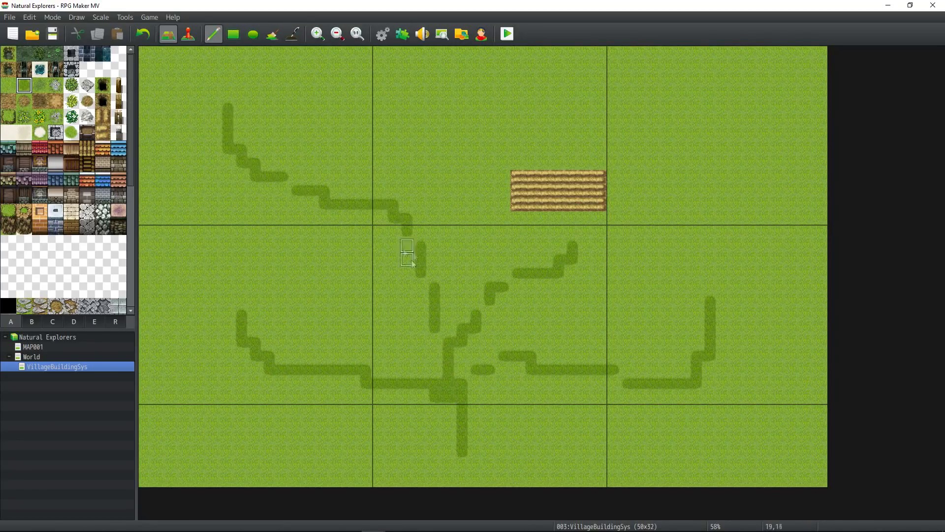
{"action": "left_click_drag", "start_coordinate": [421, 204], "coordinate": [738, 127]}
{"action": "left_click_drag", "start_coordinate": [599, 231], "coordinate": [709, 243]}
Step: Place the first three columns of a meadow cliff wall at the map's northwest edge
{"action": "scroll", "coordinate": [61, 170], "scroll_direction": "down", "scroll_amount": 10}
{"action": "left_click_drag", "start_coordinate": [24, 149], "coordinate": [24, 180]}
{"action": "left_click", "coordinate": [159, 93]}
{"action": "left_click_drag", "start_coordinate": [40, 149], "coordinate": [39, 180]}
{"action": "left_click", "coordinate": [173, 96]}
{"action": "left_click_drag", "start_coordinate": [9, 150], "coordinate": [8, 180]}
{"action": "left_click", "coordinate": [149, 100]}
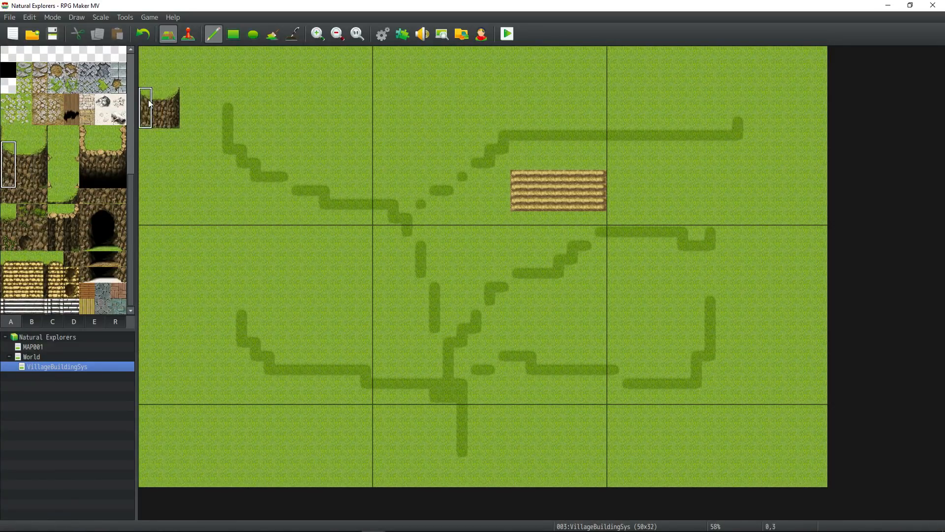
Step: Extend the northwest cliff wall to about 14 tiles wide and run its ledge edge up the east side
{"action": "left_click_drag", "start_coordinate": [24, 149], "coordinate": [24, 181]}
{"action": "left_click", "coordinate": [233, 34]}
{"action": "mouse_move", "coordinate": [146, 108]}
{"action": "left_mouse_down"}
{"action": "mouse_move", "coordinate": [291, 112]}
{"action": "mouse_move", "coordinate": [311, 121]}
{"action": "left_mouse_up"}
{"action": "left_click_drag", "start_coordinate": [39, 149], "coordinate": [40, 180]}
{"action": "left_click_drag", "start_coordinate": [323, 94], "coordinate": [324, 121]}
{"action": "left_click", "coordinate": [40, 133]}
{"action": "left_click", "coordinate": [329, 81]}
{"action": "left_click", "coordinate": [352, 82]}
{"action": "right_click", "coordinate": [395, 85]}
{"action": "mouse_move", "coordinate": [329, 81]}
{"action": "left_mouse_down"}
{"action": "mouse_move", "coordinate": [326, 54]}
{"action": "mouse_move", "coordinate": [353, 83]}
{"action": "left_mouse_up"}
Step: Build a second cliff section of overgrown wall tiles, about 3 tiles wide, halfway down the map's west edge
{"action": "left_click_drag", "start_coordinate": [24, 211], "coordinate": [24, 243]}
{"action": "mouse_move", "coordinate": [159, 232]}
{"action": "left_mouse_down"}
{"action": "mouse_move", "coordinate": [188, 251]}
{"action": "mouse_move", "coordinate": [160, 258]}
{"action": "left_mouse_up"}
{"action": "left_click_drag", "start_coordinate": [8, 228], "coordinate": [9, 243]}
{"action": "left_click_drag", "start_coordinate": [159, 245], "coordinate": [160, 261]}
{"action": "left_click", "coordinate": [8, 212]}
{"action": "left_click", "coordinate": [159, 232]}
{"action": "left_click_drag", "start_coordinate": [7, 213], "coordinate": [9, 243]}
{"action": "left_click_drag", "start_coordinate": [145, 237], "coordinate": [154, 258]}
{"action": "left_click_drag", "start_coordinate": [40, 212], "coordinate": [40, 243]}
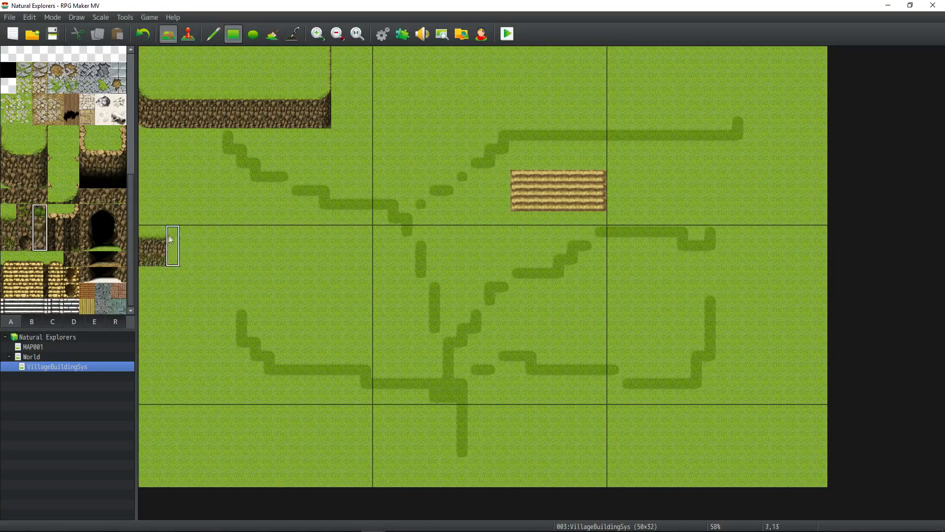
{"action": "left_click_drag", "start_coordinate": [171, 234], "coordinate": [173, 259]}
Step: Trim the top of the western cliff section with a rocky edge and place a cave entrance in the northwest cliff wall
{"action": "left_click", "coordinate": [55, 212]}
{"action": "left_click", "coordinate": [70, 212]}
{"action": "left_click", "coordinate": [172, 219]}
{"action": "left_click", "coordinate": [56, 212]}
{"action": "mouse_move", "coordinate": [160, 218]}
{"action": "left_mouse_down"}
{"action": "mouse_move", "coordinate": [151, 217]}
{"action": "mouse_move", "coordinate": [158, 235]}
{"action": "mouse_move", "coordinate": [147, 218]}
{"action": "left_mouse_up"}
{"action": "right_click", "coordinate": [172, 220]}
{"action": "left_click", "coordinate": [172, 232]}
{"action": "right_click", "coordinate": [172, 206]}
{"action": "left_click", "coordinate": [103, 224]}
{"action": "left_click", "coordinate": [219, 107]}
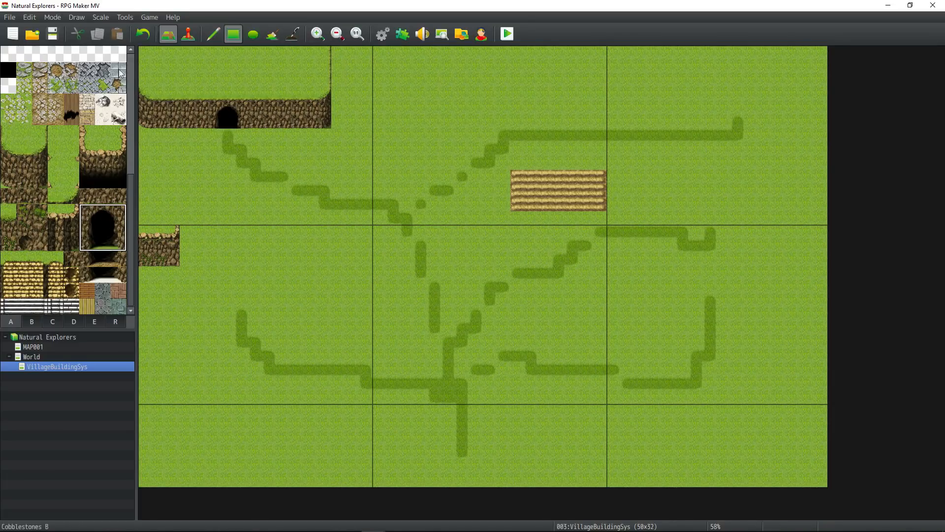
Step: Extend the western cliff across the map to its east edge and line the top with a rocky rim
{"action": "left_click_drag", "start_coordinate": [24, 148], "coordinate": [24, 180]}
{"action": "mouse_move", "coordinate": [189, 217]}
{"action": "left_mouse_down"}
{"action": "mouse_move", "coordinate": [217, 244]}
{"action": "mouse_move", "coordinate": [333, 252]}
{"action": "mouse_move", "coordinate": [844, 249]}
{"action": "left_mouse_up"}
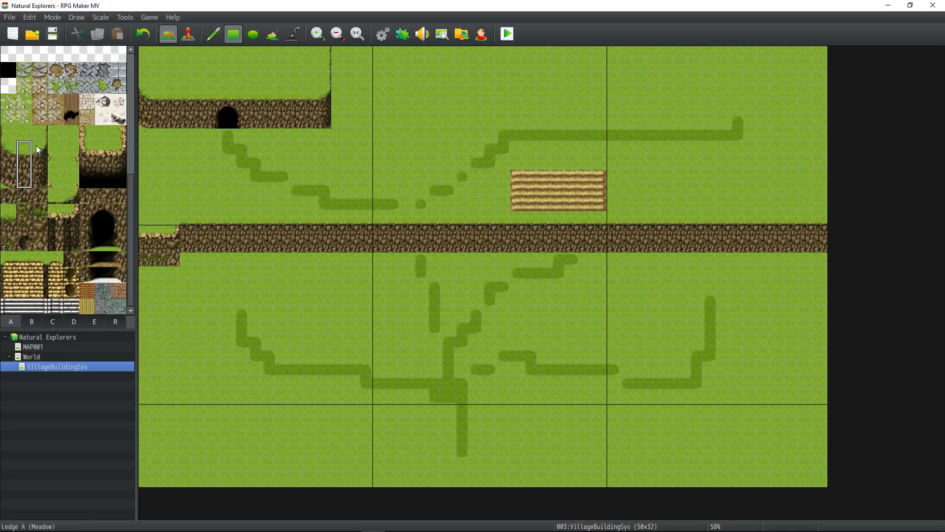
{"action": "left_click", "coordinate": [56, 181]}
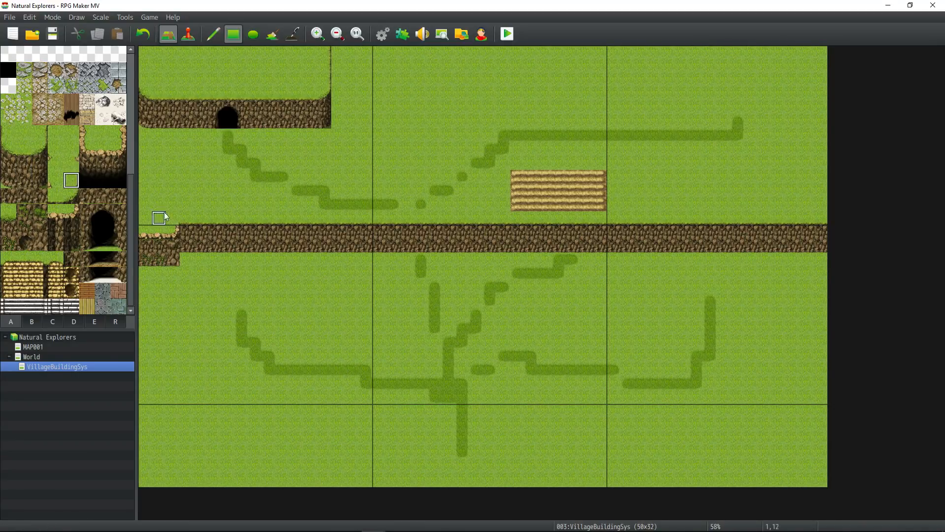
{"action": "left_click", "coordinate": [103, 149]}
{"action": "left_click_drag", "start_coordinate": [200, 216], "coordinate": [823, 220]}
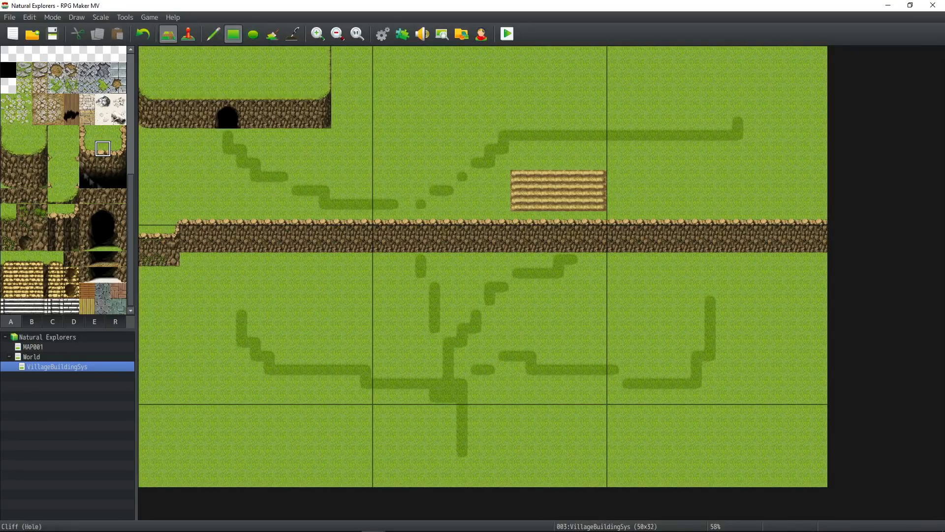
Step: Place a staircase about 5 tiles wide in the middle of the long cliff wall
{"action": "left_click_drag", "start_coordinate": [20, 256], "coordinate": [25, 293]}
{"action": "left_click", "coordinate": [408, 228]}
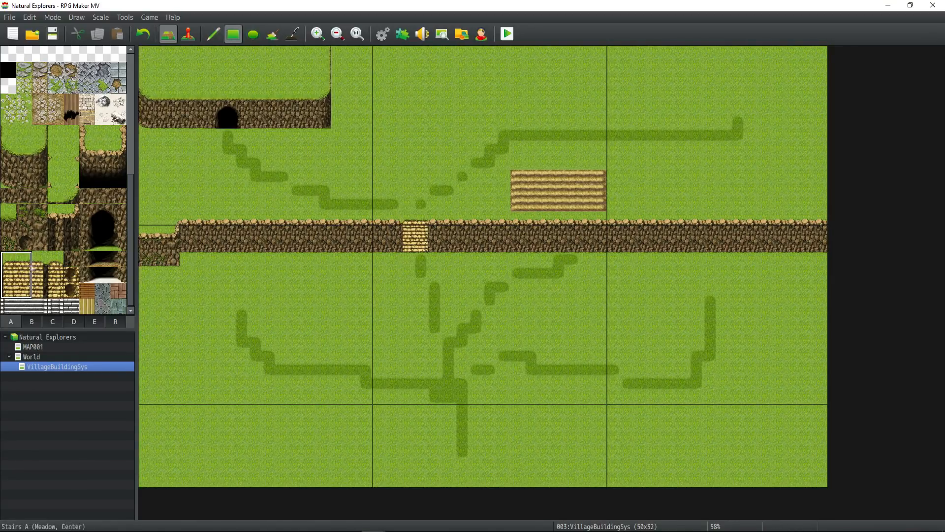
{"action": "left_click_drag", "start_coordinate": [432, 231], "coordinate": [448, 232]}
{"action": "left_click_drag", "start_coordinate": [39, 256], "coordinate": [39, 293]}
{"action": "left_click", "coordinate": [462, 233]}
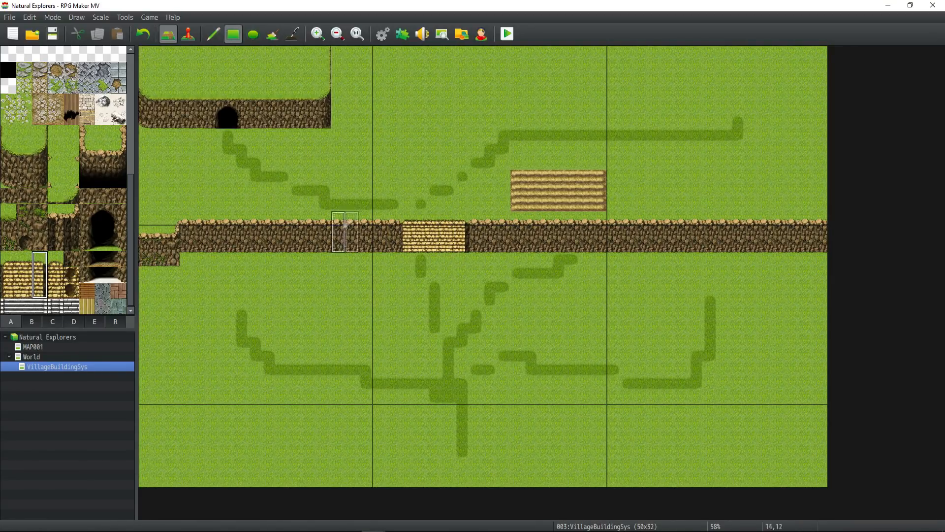
Step: Scatter yellow flower patches over the map and lay stepping stones from the stairs down to the south edge
{"action": "scroll", "coordinate": [114, 134], "scroll_direction": "up", "scroll_amount": 5}
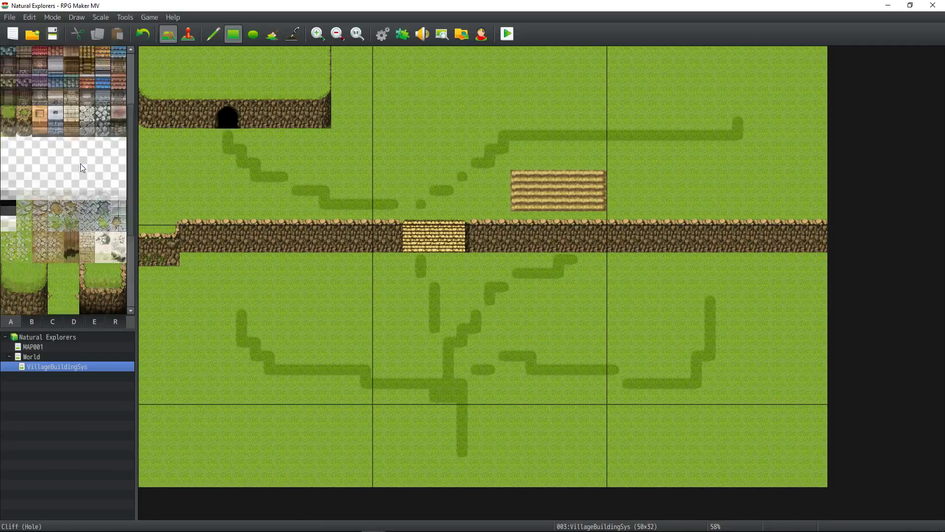
{"action": "left_click", "coordinate": [40, 117]}
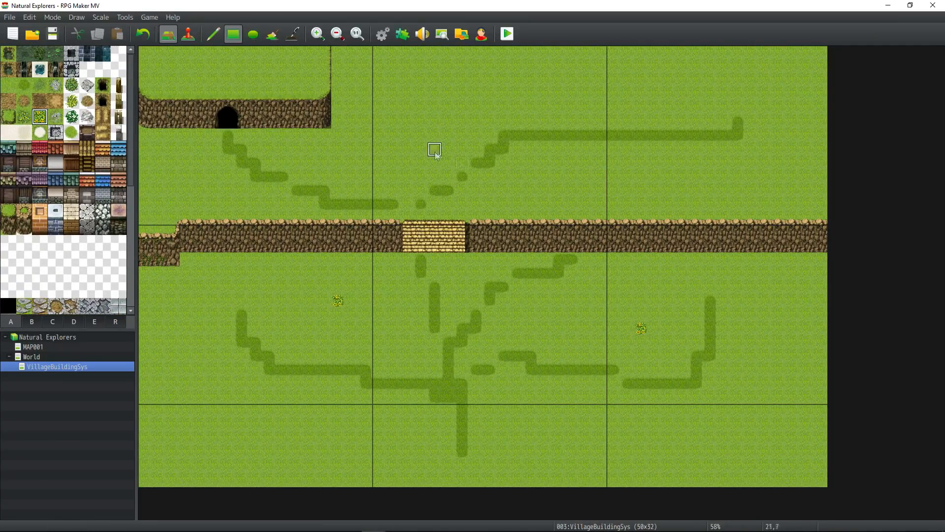
{"action": "left_click", "coordinate": [186, 424]}
{"action": "left_click", "coordinate": [56, 117]}
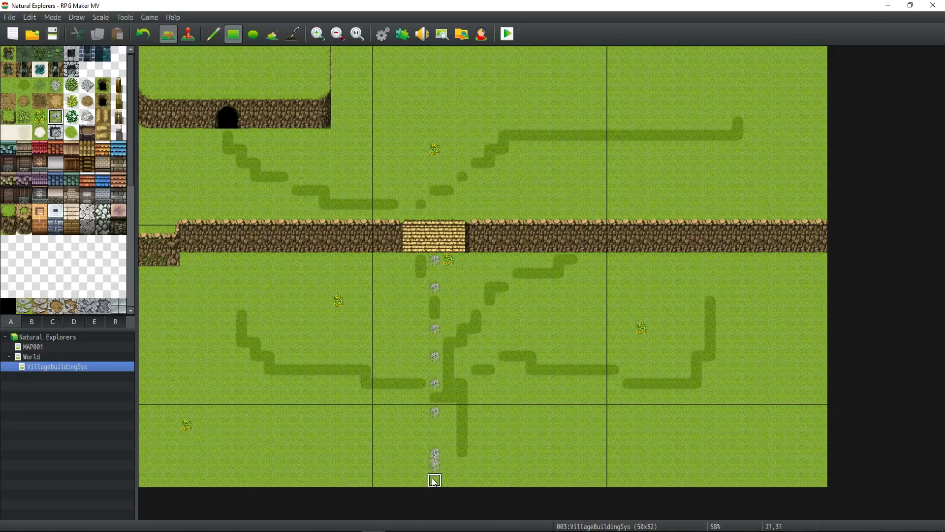
Step: Scatter yellow-flowered, dark green and blue-green bushes around the map's outer areas
{"action": "left_click", "coordinate": [73, 102]}
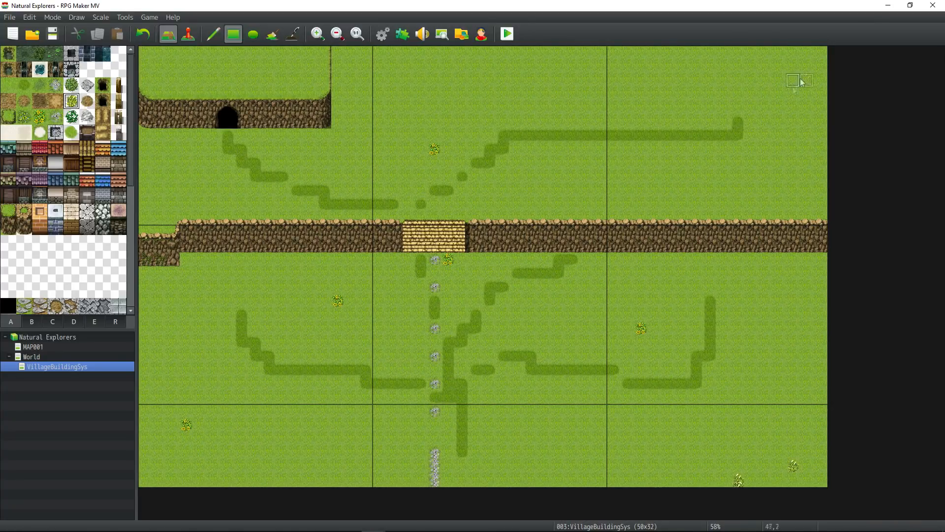
{"action": "left_click", "coordinate": [173, 190]}
{"action": "left_click", "coordinate": [173, 396]}
{"action": "left_click", "coordinate": [793, 369]}
{"action": "left_click", "coordinate": [71, 118]}
{"action": "left_click", "coordinate": [145, 135]}
{"action": "left_click", "coordinate": [779, 66]}
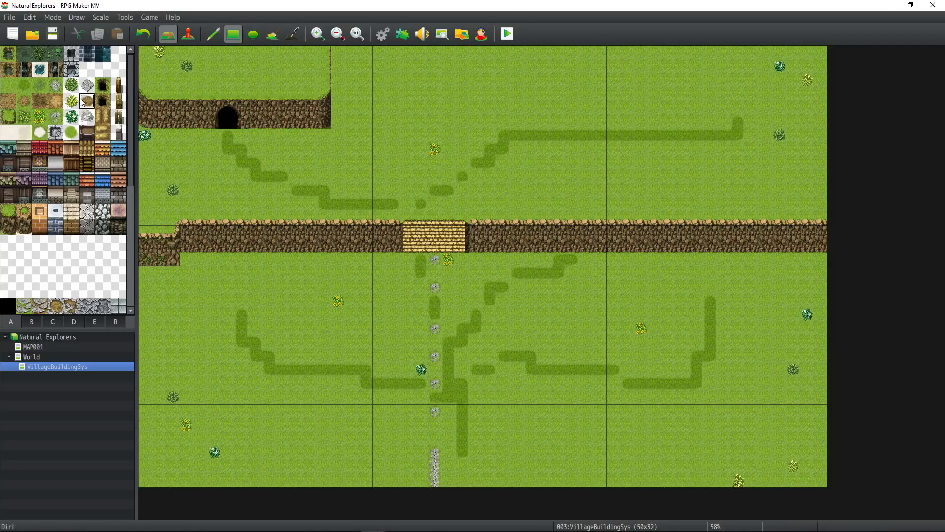
Step: Draw a fence along the map's southern border, leaving a gap for the stone path
{"action": "left_click", "coordinate": [118, 117]}
{"action": "left_click_drag", "start_coordinate": [148, 466], "coordinate": [397, 467]}
{"action": "left_click_drag", "start_coordinate": [480, 466], "coordinate": [822, 466]}
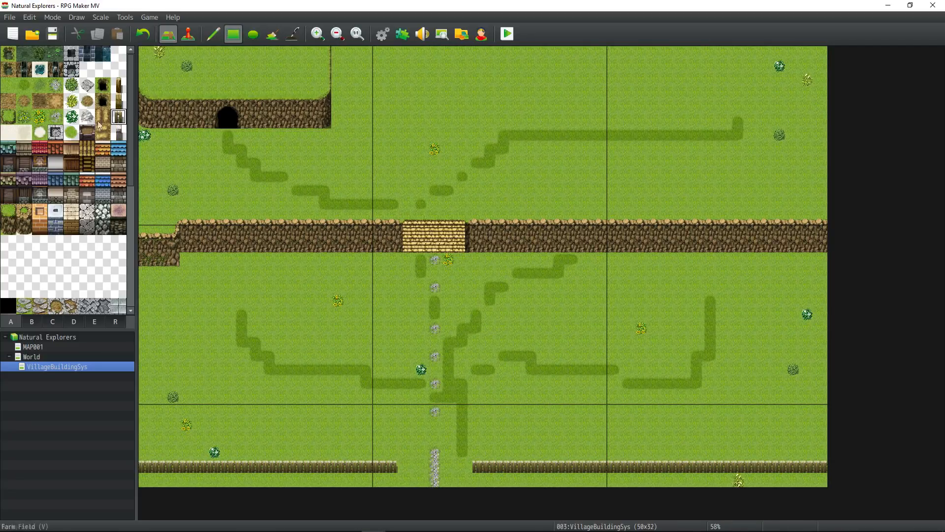
Step: Create an event named ToWorldMap at the southern end of the stone path
{"action": "key", "text": "F6"}
{"action": "double_click", "coordinate": [438, 480]}
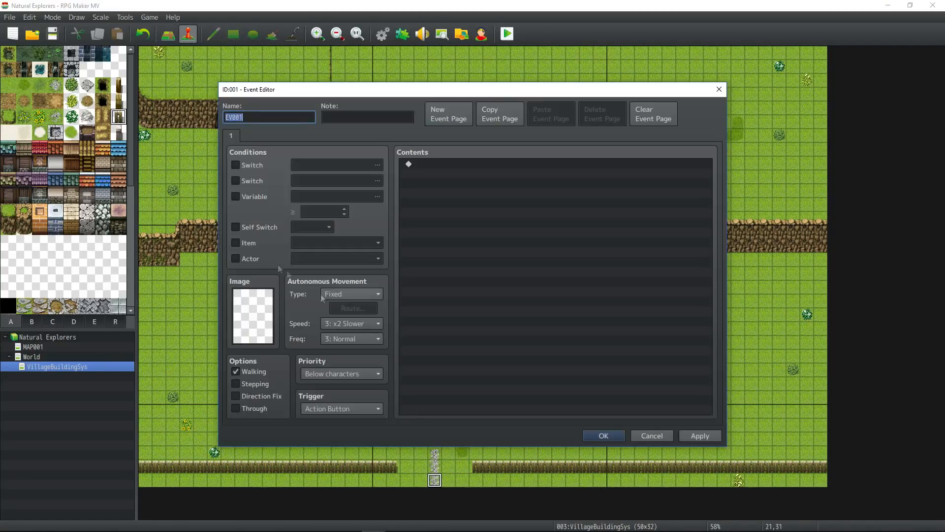
{"action": "type", "text": "ToWorldMap"}
Step: Add a Transfer Player command to the ToWorldMap event, targeting World (105,66) with direction Down and fade White
{"action": "double_click", "coordinate": [445, 165]}
{"action": "left_click", "coordinate": [456, 138]}
{"action": "left_click", "coordinate": [493, 167]}
{"action": "left_click", "coordinate": [593, 243]}
{"action": "double_click", "coordinate": [573, 320]}
{"action": "left_click", "coordinate": [515, 336]}
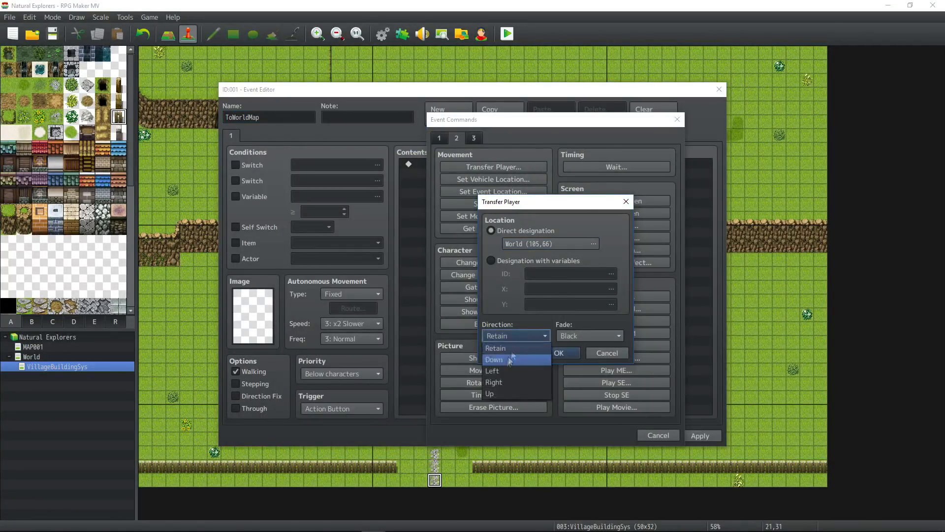
{"action": "left_click", "coordinate": [512, 359]}
{"action": "left_click", "coordinate": [568, 336]}
{"action": "left_click", "coordinate": [571, 359]}
{"action": "left_click", "coordinate": [558, 353]}
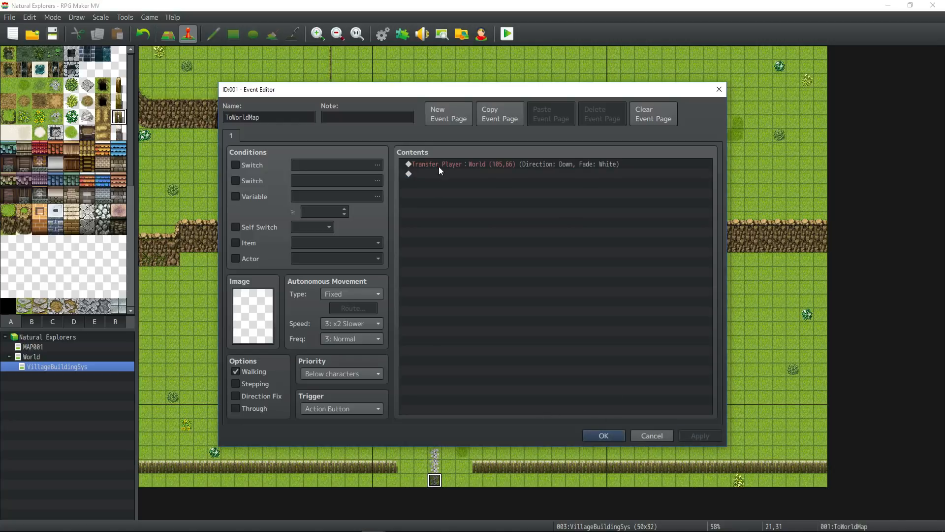
{"action": "left_click", "coordinate": [613, 437]}
Step: Clear the existing commands from event EV001 at the walled town's southern gate on the World map
{"action": "left_click", "coordinate": [32, 357]}
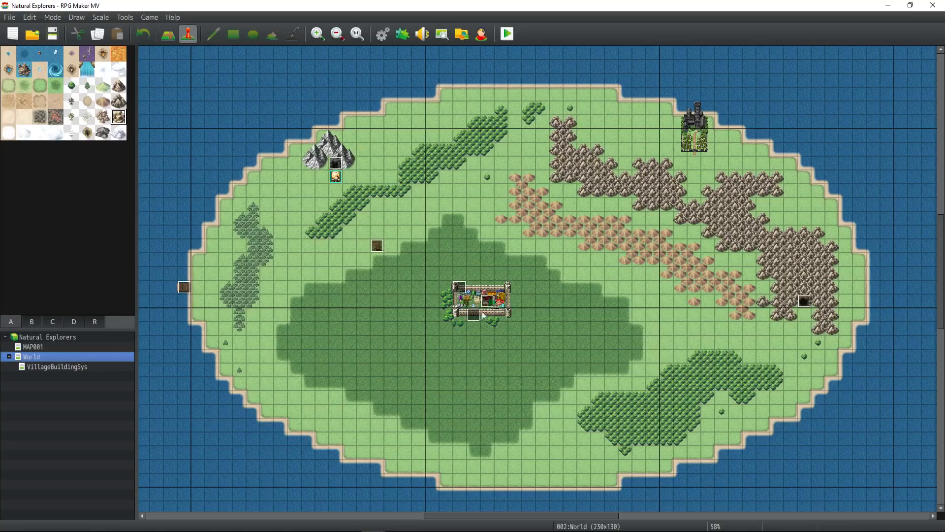
{"action": "double_click", "coordinate": [474, 315]}
{"action": "left_click", "coordinate": [460, 166]}
{"action": "key", "text": "Delete"}
{"action": "key", "text": "Delete"}
Step: Add a Transfer Player command to the gate event, targeting VillageBuildingSys (21,30) with direction Up
{"action": "double_click", "coordinate": [460, 165]}
{"action": "left_click", "coordinate": [484, 168]}
{"action": "left_click", "coordinate": [593, 243]}
{"action": "left_click", "coordinate": [343, 154]}
{"action": "double_click", "coordinate": [486, 409]}
{"action": "left_click", "coordinate": [528, 336]}
{"action": "left_click", "coordinate": [514, 394]}
{"action": "left_click", "coordinate": [558, 353]}
{"action": "left_click", "coordinate": [614, 436]}
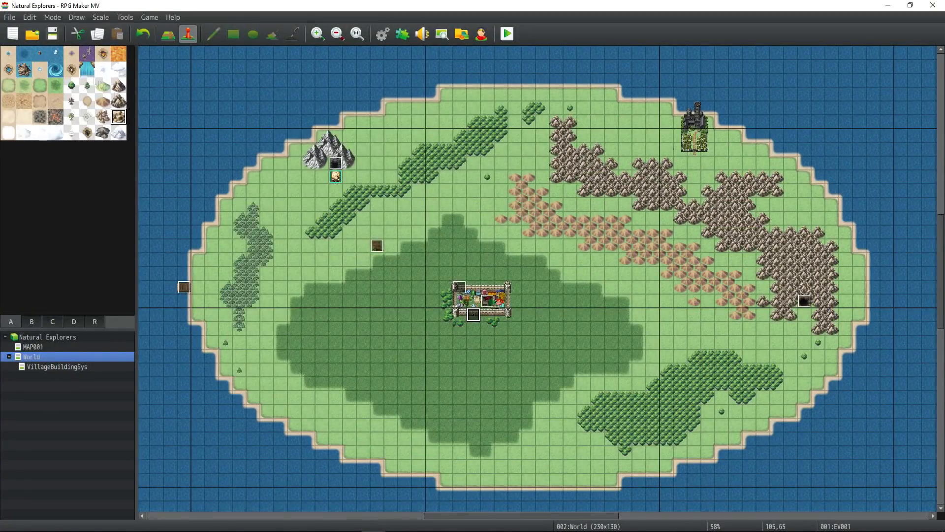
Step: Start a playtest and walk the explorer around the cave entrance and the western cliff edge of the village map
{"action": "key", "text": "ctrl+r"}
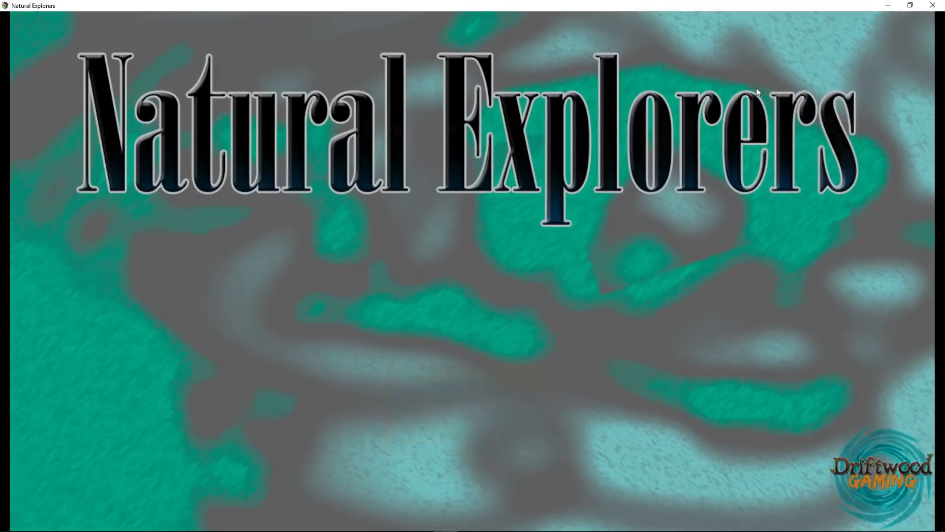
{"action": "key", "text": "Return"}
{"action": "key", "text": "Up"}
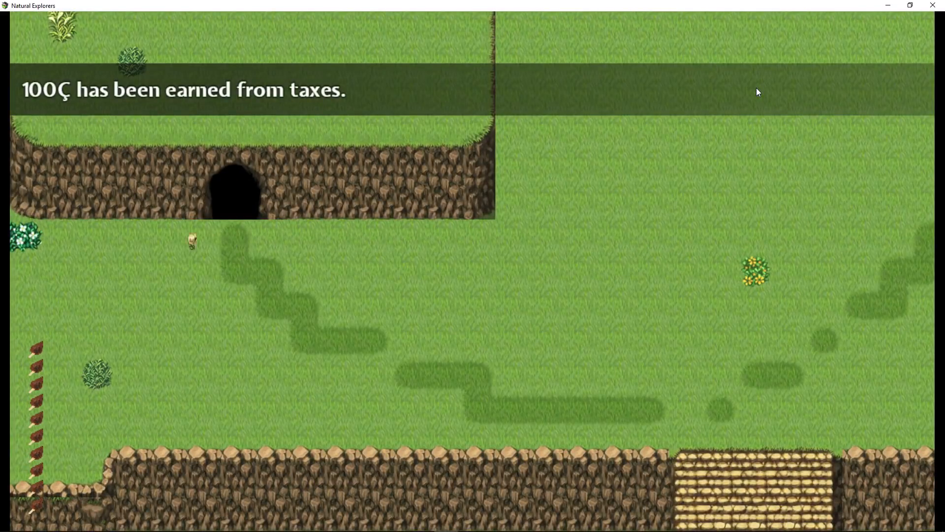
{"action": "key", "text": "Down"}
{"action": "key", "text": "Right"}
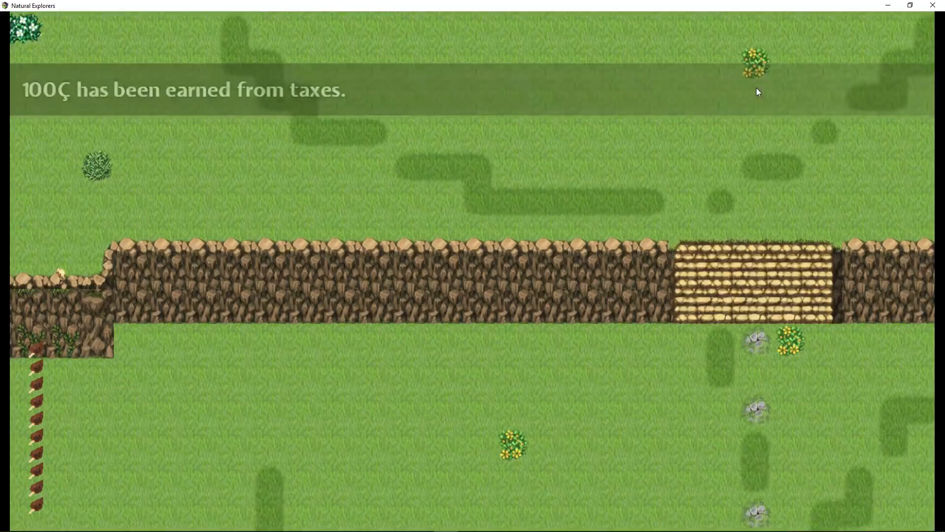
{"action": "key", "text": "Up"}
{"action": "key", "text": "Right"}
{"action": "key", "text": "Up"}
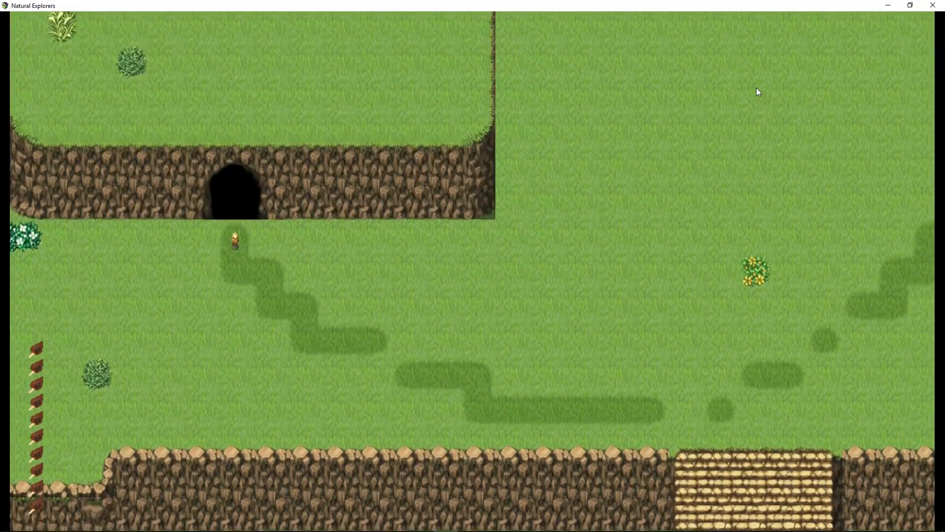
Step: Walk the explorer across the eastern upper level and down to the meadow below the cliff to check passability
{"action": "key", "text": "Right"}
{"action": "key", "text": "Up"}
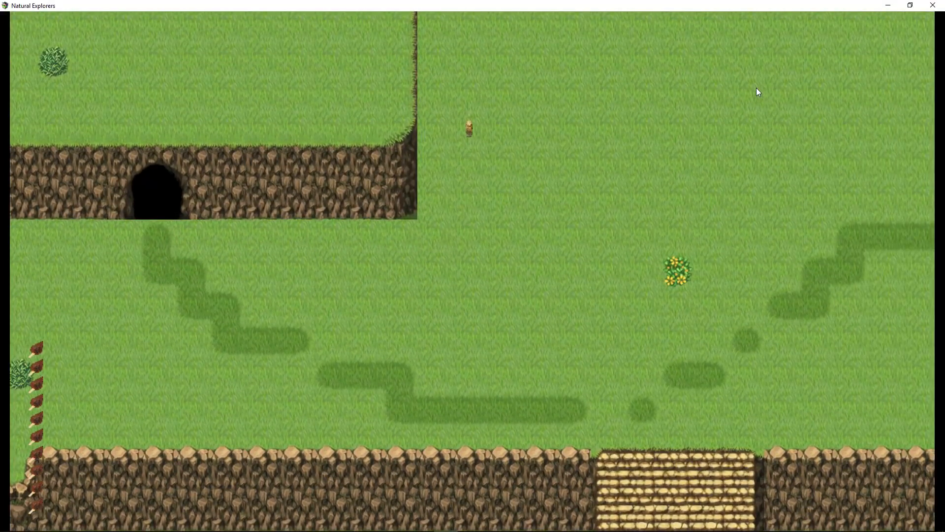
{"action": "key", "text": "Down"}
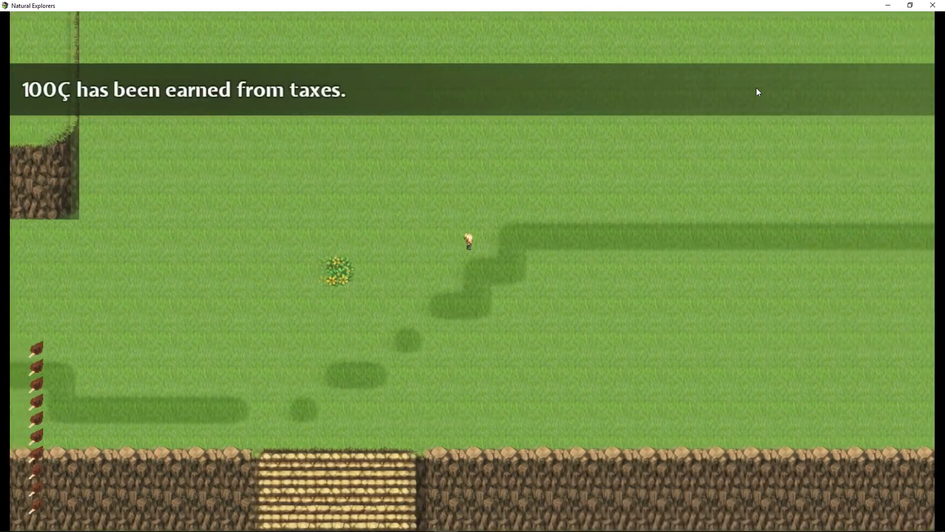
{"action": "key", "text": "Down"}
{"action": "key", "text": "Right"}
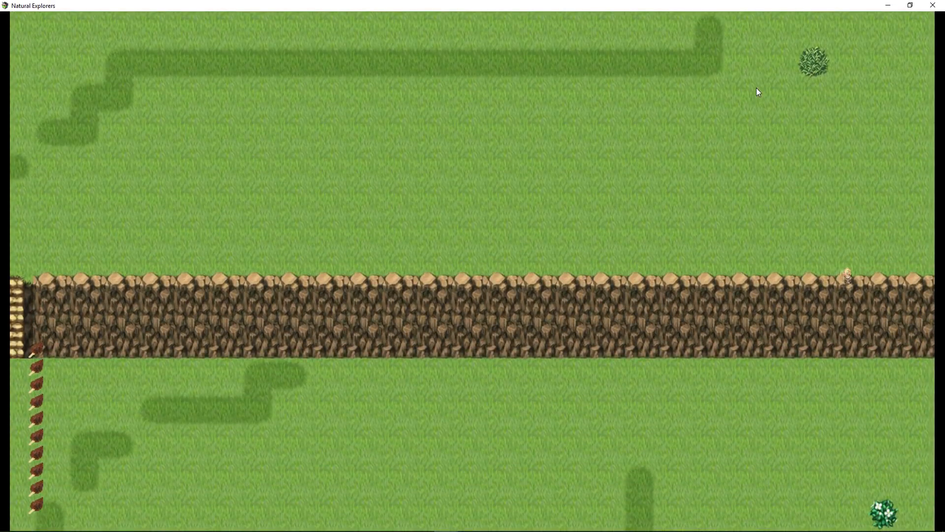
{"action": "key", "text": "Left"}
{"action": "key", "text": "Down"}
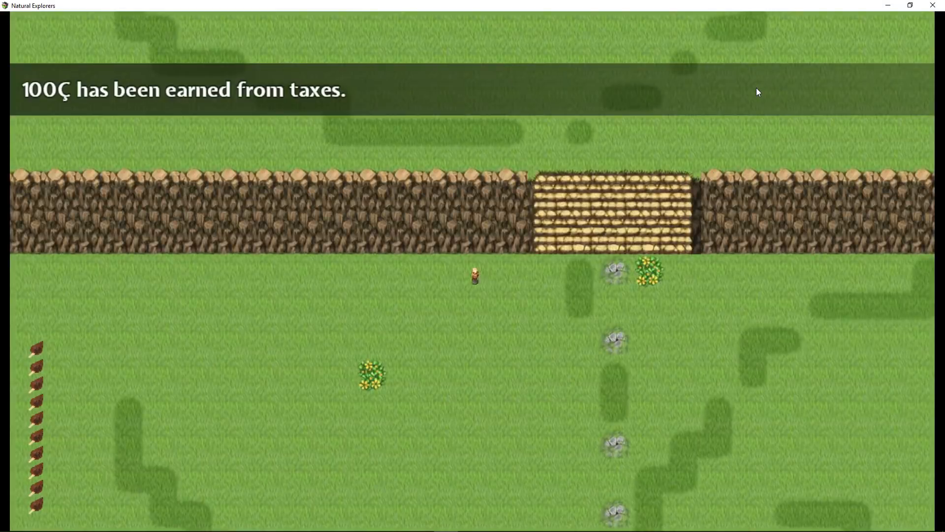
Step: Walk the explorer to the village's western edge and eastward along the southern fence to check its collision
{"action": "key", "text": "Left"}
{"action": "key", "text": "Left"}
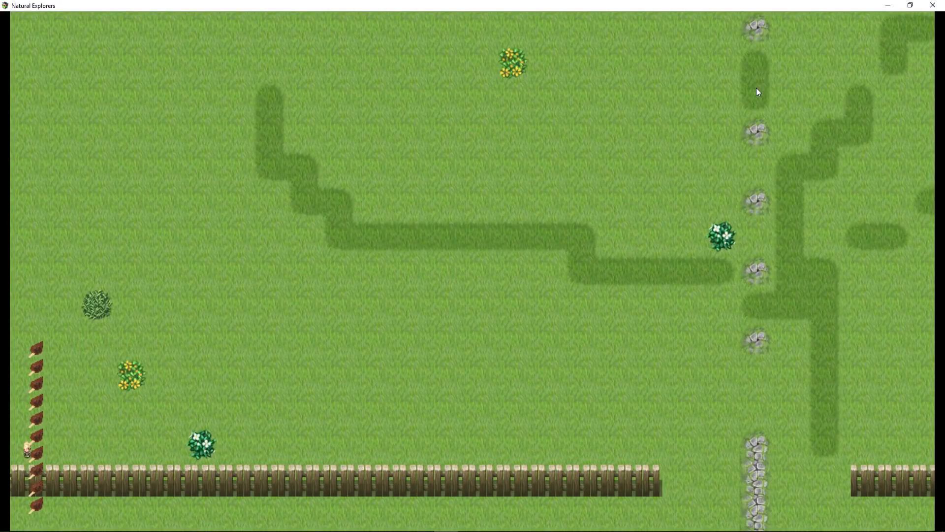
{"action": "key", "text": "Right"}
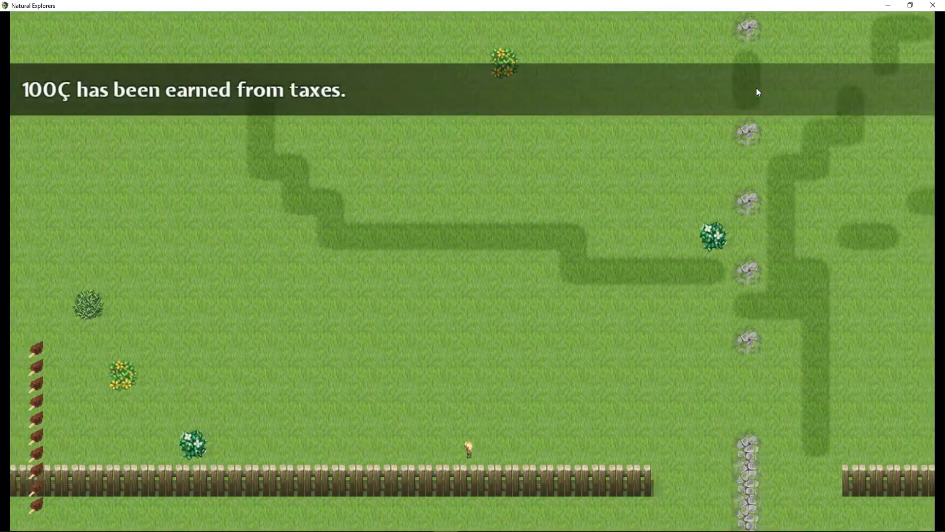
{"action": "key", "text": "Right"}
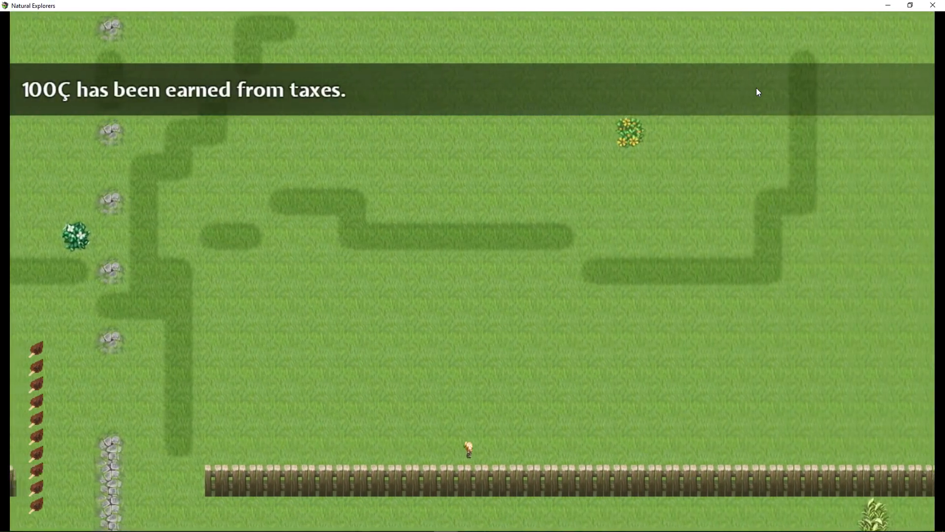
{"action": "key", "text": "Right"}
Step: Check the in-game menu, close it, and walk the explorer back to the upper level near the cave
{"action": "key", "text": "Escape"}
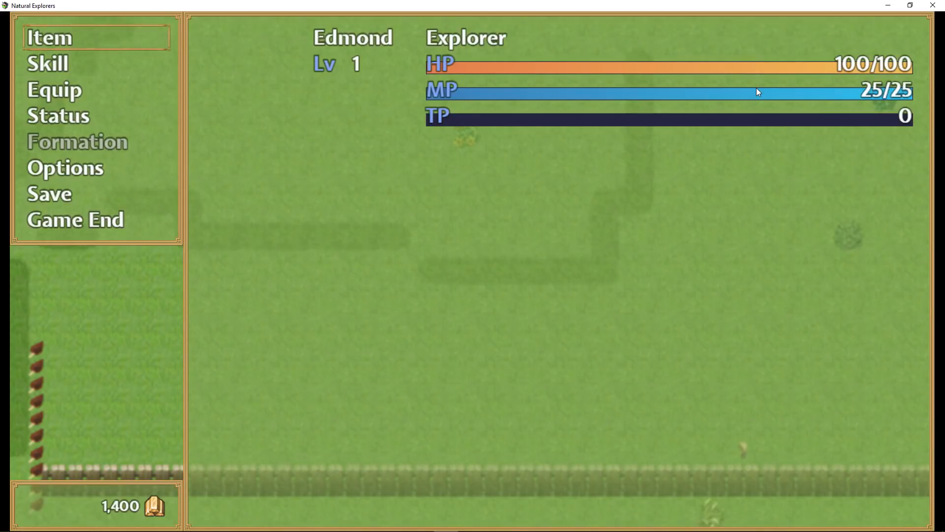
{"action": "key", "text": "Escape"}
{"action": "key", "text": "Up"}
{"action": "key", "text": "Left"}
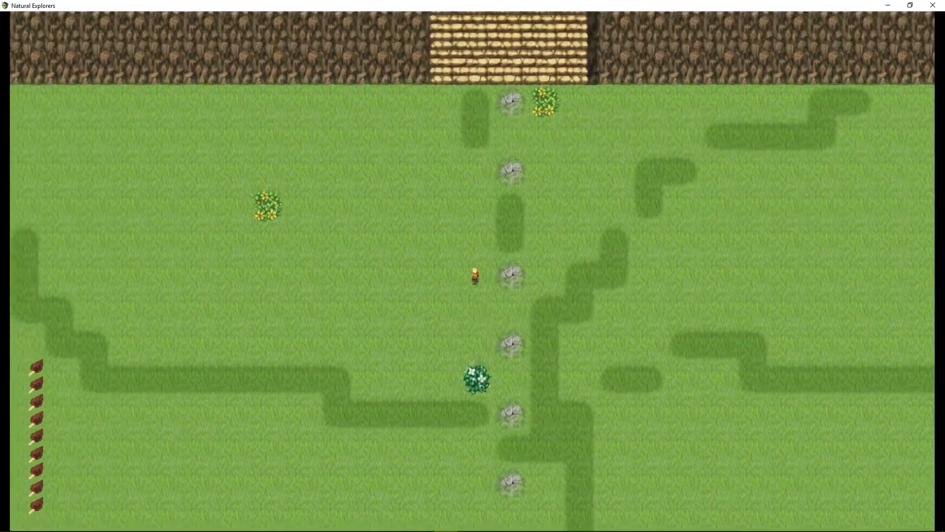
{"action": "key", "text": "Up"}
{"action": "key", "text": "Left"}
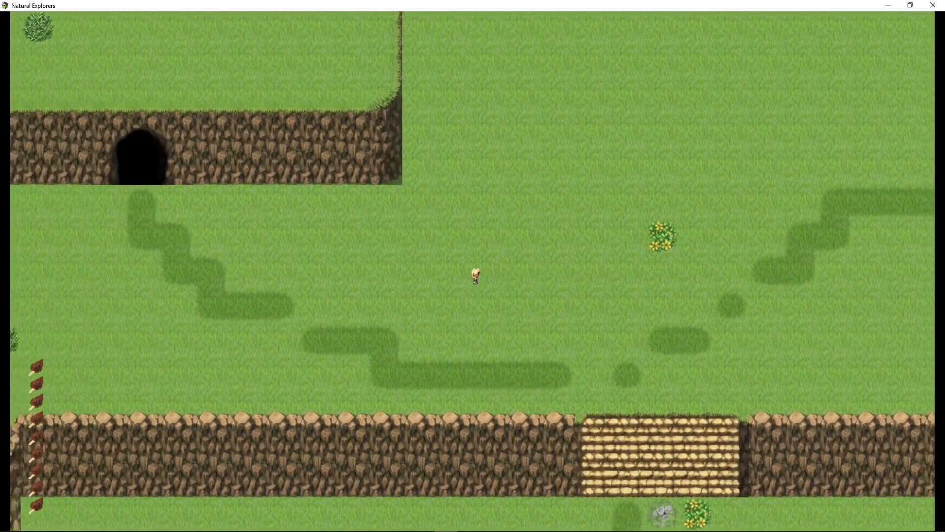
{"action": "key", "text": "Up"}
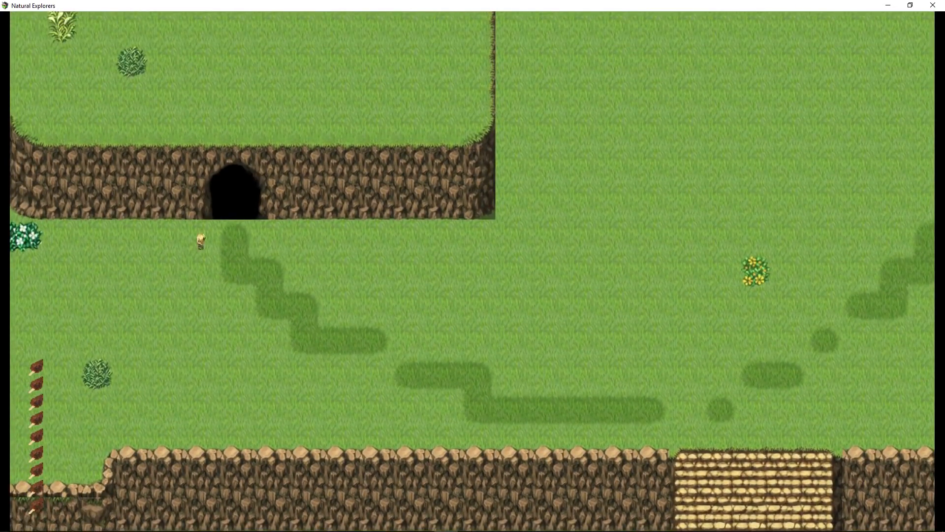
Step: Walk the explorer from the cave down through the western meadow and across to the eastern side below the cliff
{"action": "key", "text": "Right"}
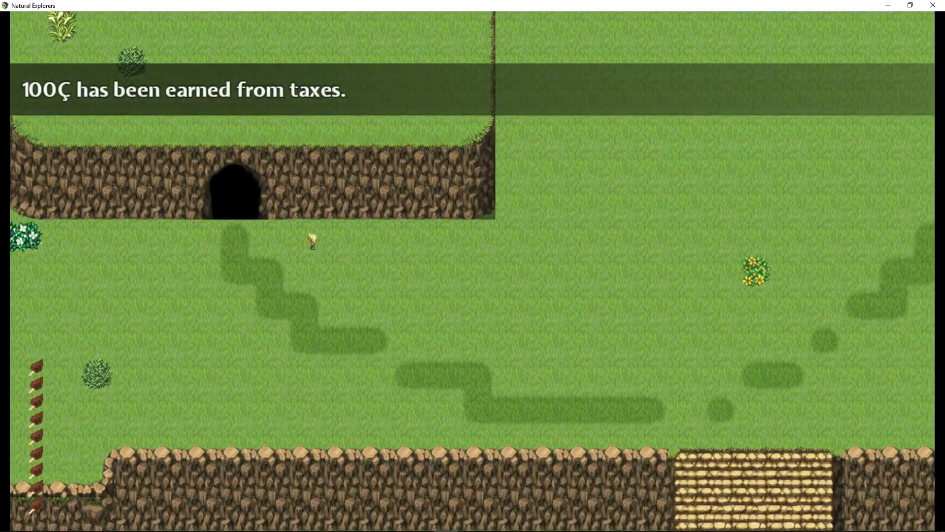
{"action": "key", "text": "Right"}
{"action": "key", "text": "Down"}
{"action": "key", "text": "Left"}
{"action": "key", "text": "Down"}
{"action": "key", "text": "Left"}
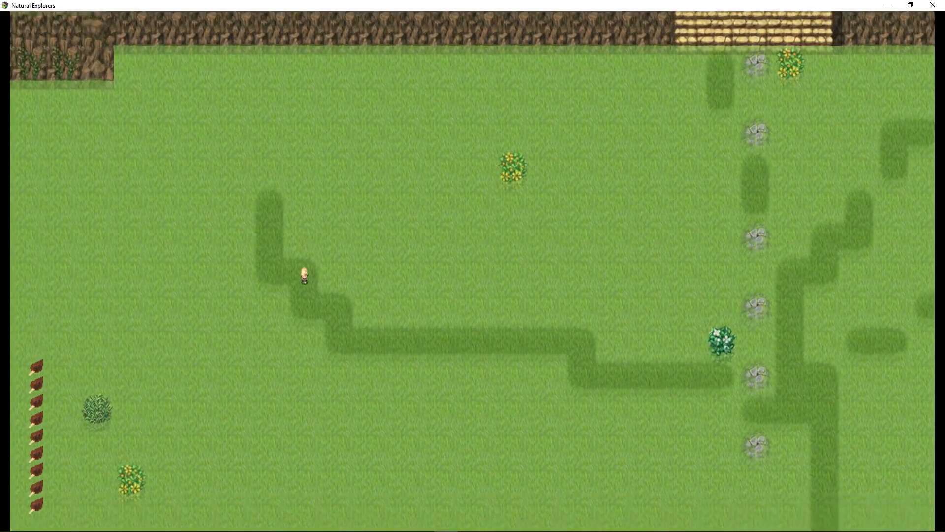
{"action": "key", "text": "Down"}
{"action": "key", "text": "Right"}
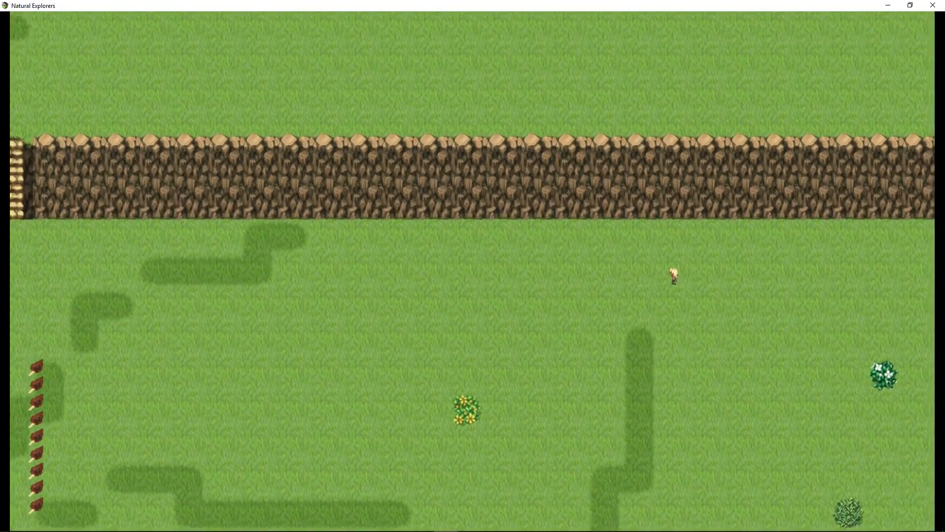
Step: Walk the explorer back to the southern stone path and leave the village for the World map to test the transfer
{"action": "key", "text": "Down"}
{"action": "key", "text": "Up"}
{"action": "key", "text": "Left"}
{"action": "key", "text": "Up"}
{"action": "key", "text": "Down"}
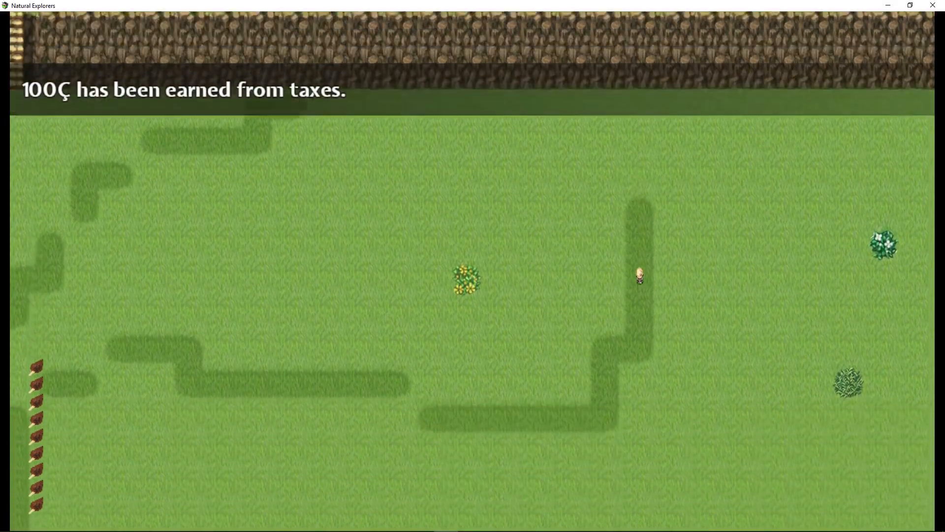
{"action": "key", "text": "Left"}
{"action": "key", "text": "Left"}
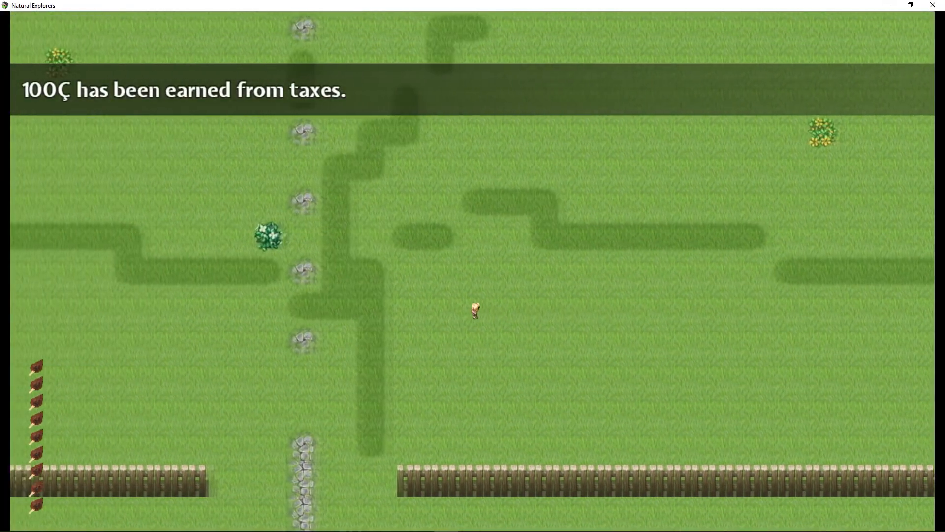
{"action": "key", "text": "Right"}
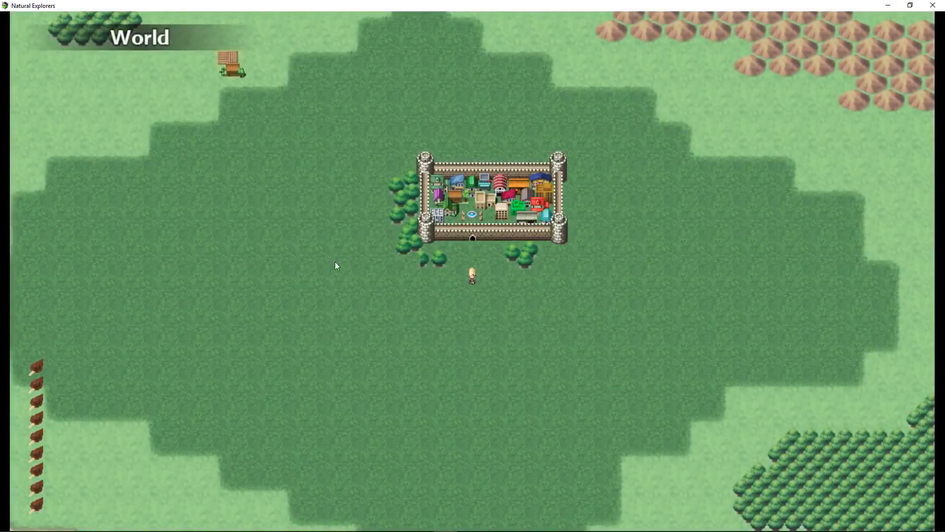
Step: Walk west toward the World map's wooden pier, and change the passage setting of the wooden pier tile in the Overworld_Desat tileset
{"action": "key", "text": "Left"}
{"action": "key", "text": "Up"}
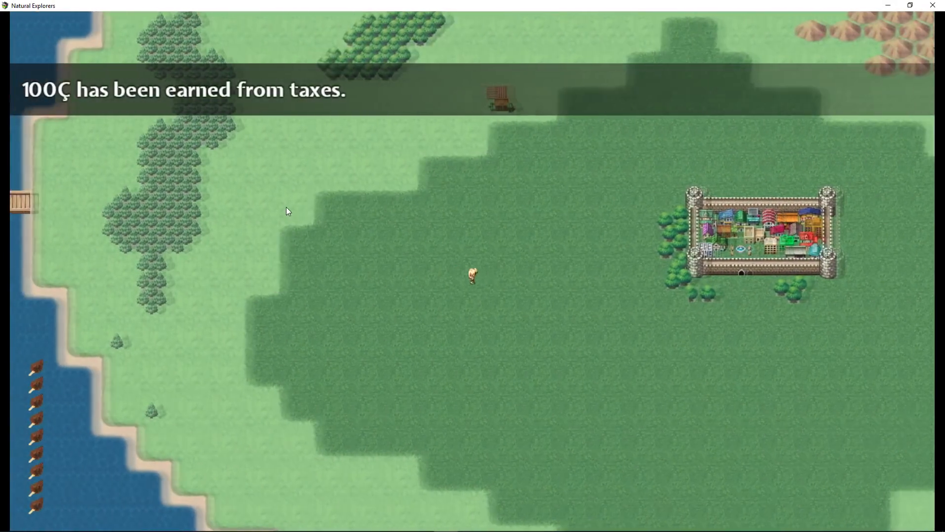
{"action": "key", "text": "Left"}
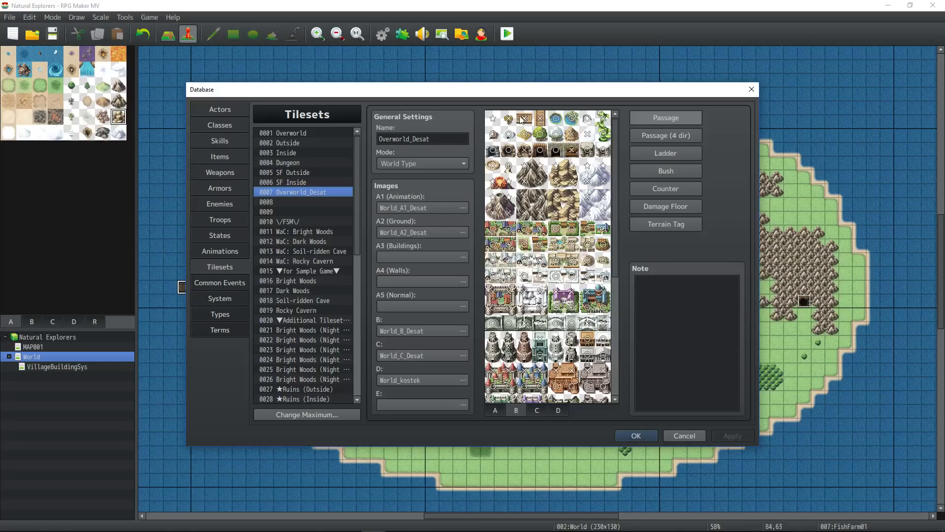
{"action": "left_click", "coordinate": [523, 119]}
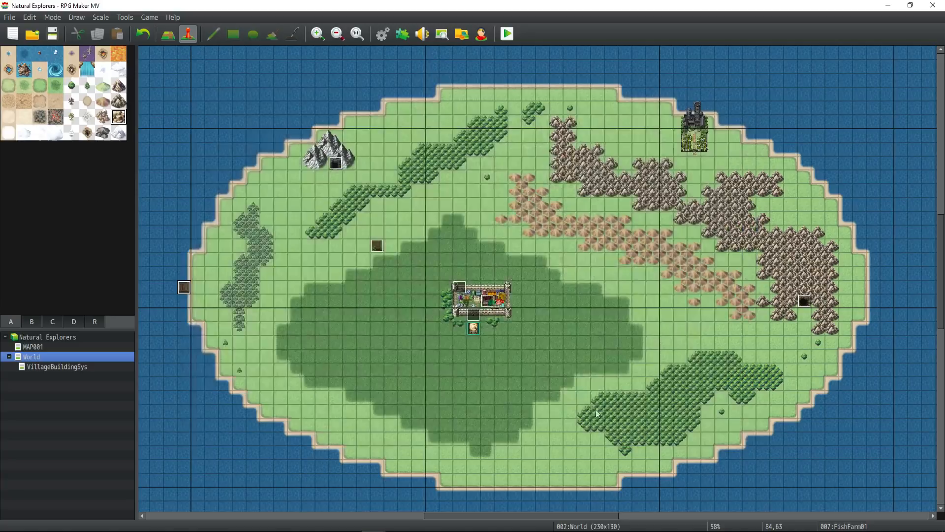
Step: Change the trigger of the town gate event EV001 on the World map, and select the ToWorldMap event on VillageBuildingSys
{"action": "double_click", "coordinate": [474, 315]}
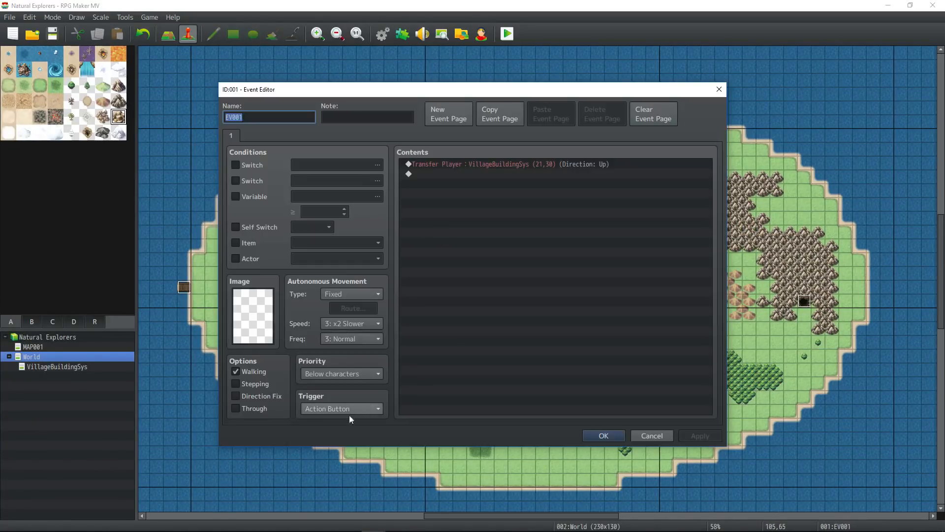
{"action": "left_click", "coordinate": [349, 410]}
{"action": "left_click", "coordinate": [350, 431]}
{"action": "left_click", "coordinate": [596, 438]}
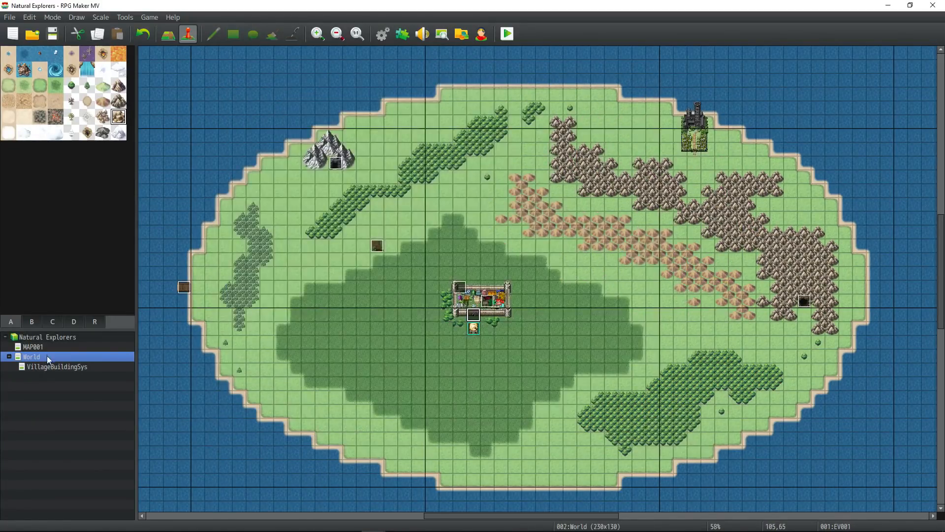
{"action": "left_click", "coordinate": [47, 367]}
{"action": "right_click", "coordinate": [436, 481]}
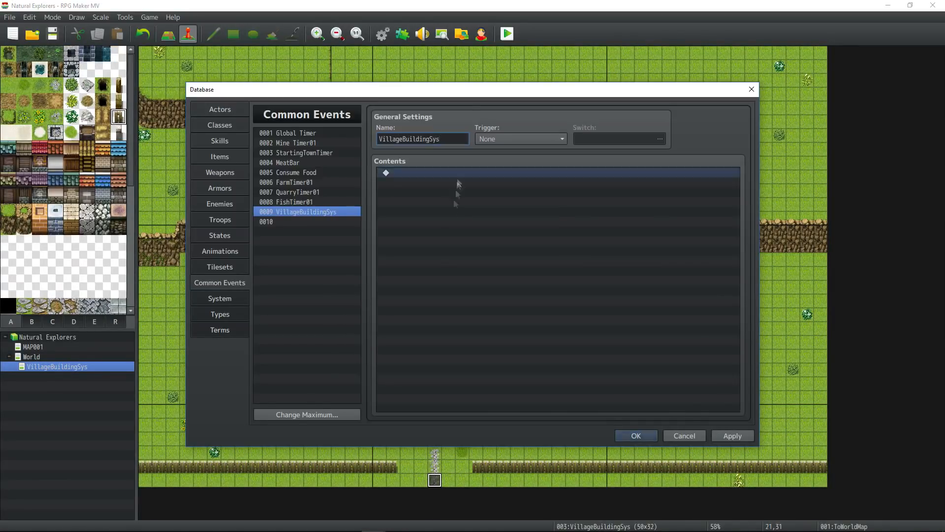
Step: Add a Control Switches command to the VillageBuildingSys common event that turns ON switch 0009, naming the switch VillageBuilding
{"action": "double_click", "coordinate": [452, 212]}
{"action": "left_click", "coordinate": [442, 138]}
{"action": "left_click", "coordinate": [496, 251]}
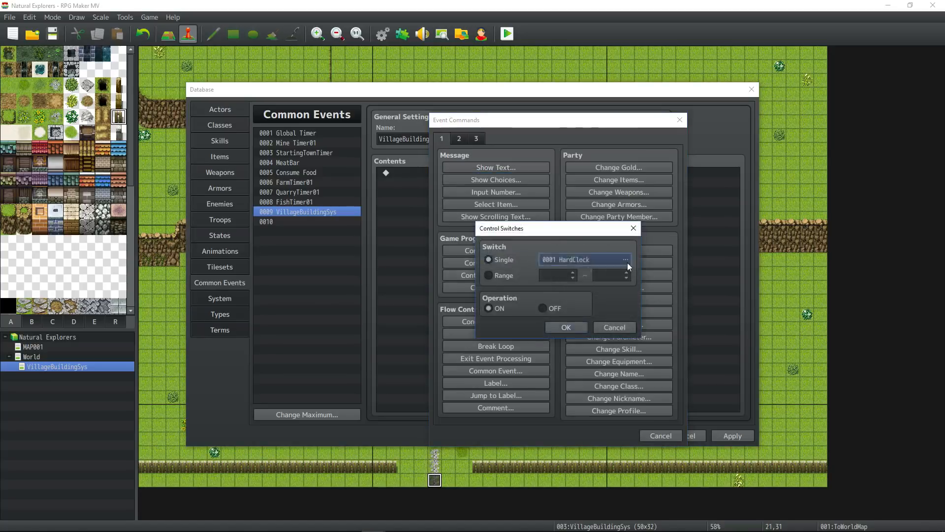
{"action": "left_click", "coordinate": [625, 260]}
{"action": "left_click", "coordinate": [599, 254]}
{"action": "left_click", "coordinate": [600, 380]}
{"action": "type", "text": "VillageBu"}
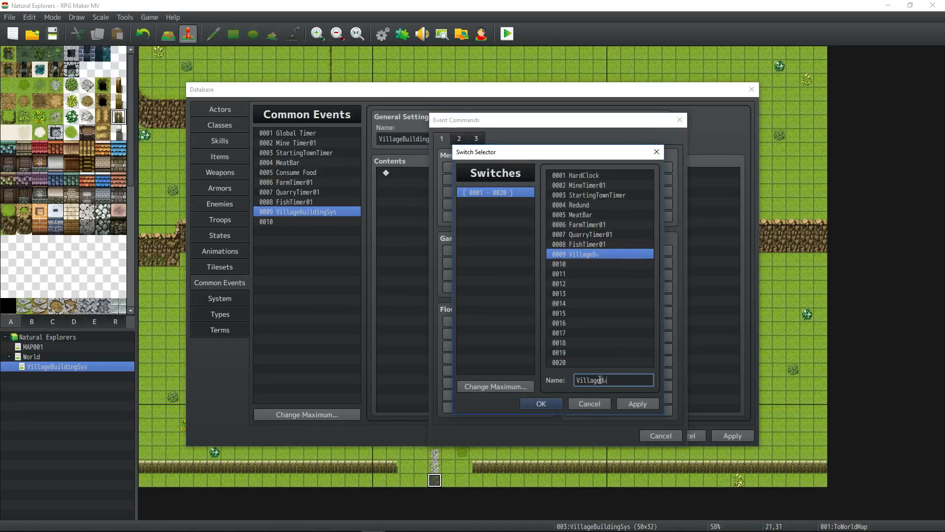
{"action": "type", "text": "ilding"}
{"action": "left_click", "coordinate": [541, 404]}
{"action": "left_click", "coordinate": [549, 326]}
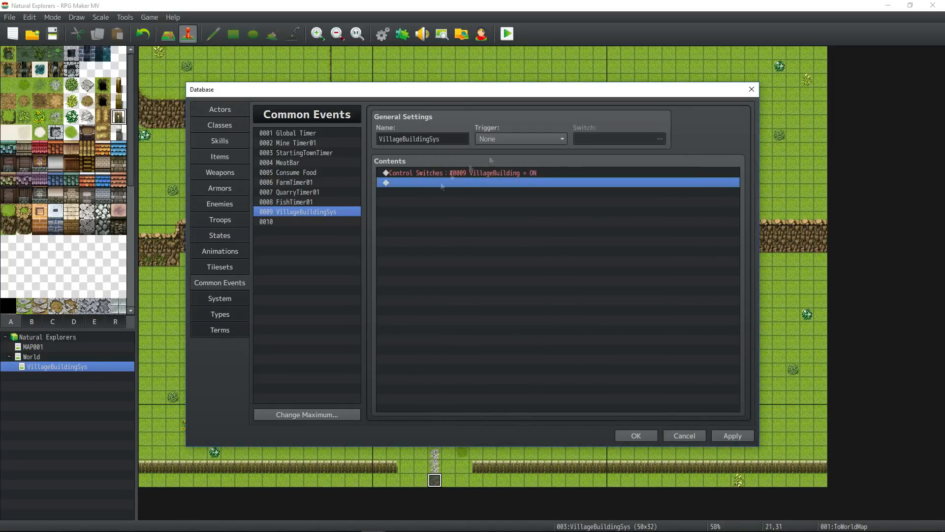
{"action": "left_click", "coordinate": [462, 173]}
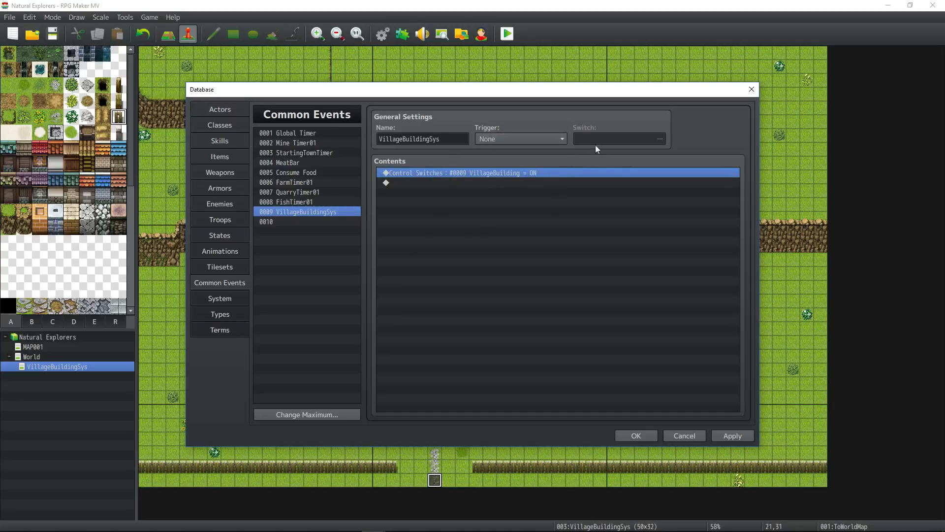
Step: Accept the database changes, start a new game in a playtest, and begin placing doodads in the doodad editor
{"action": "left_click", "coordinate": [632, 434]}
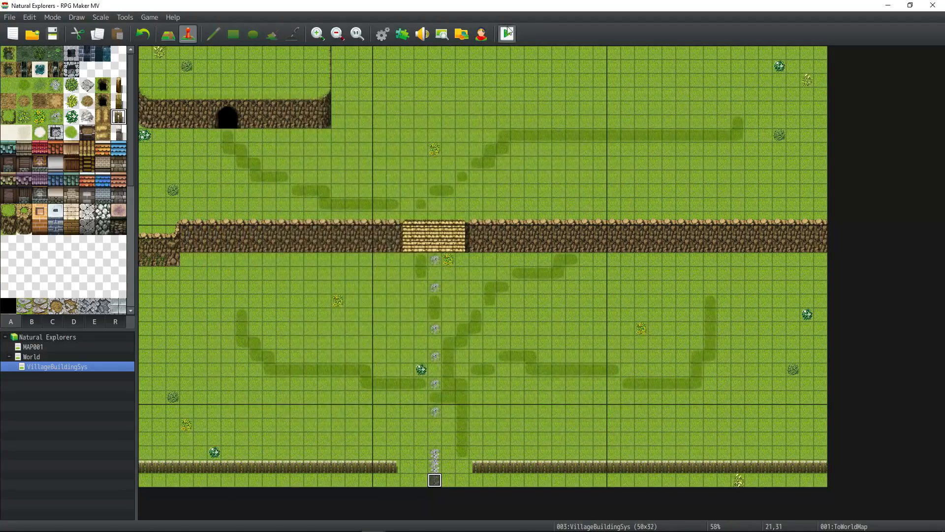
{"action": "left_click", "coordinate": [507, 33]}
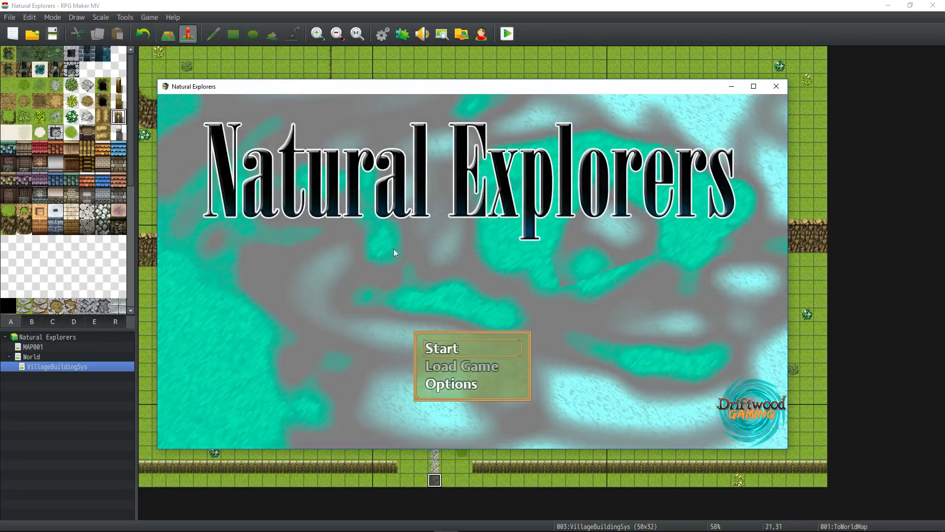
{"action": "left_click", "coordinate": [454, 347]}
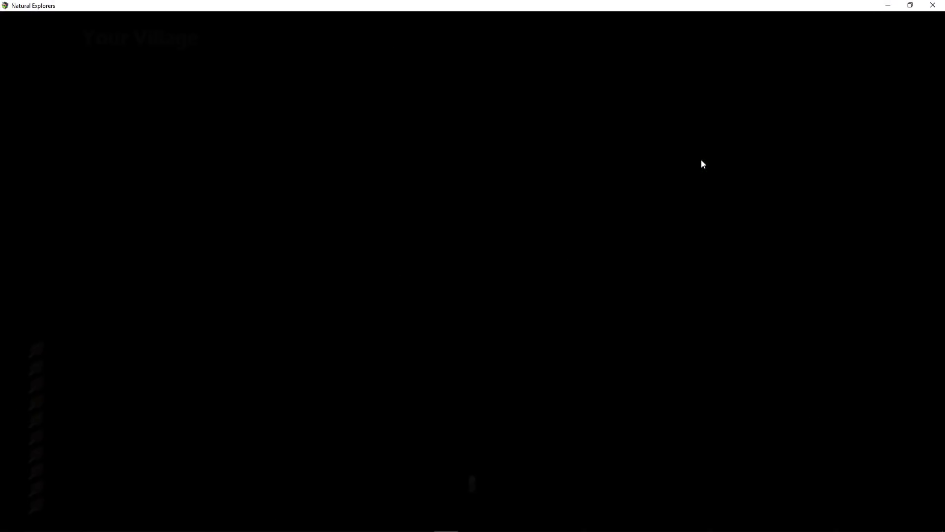
{"action": "key", "text": "F10"}
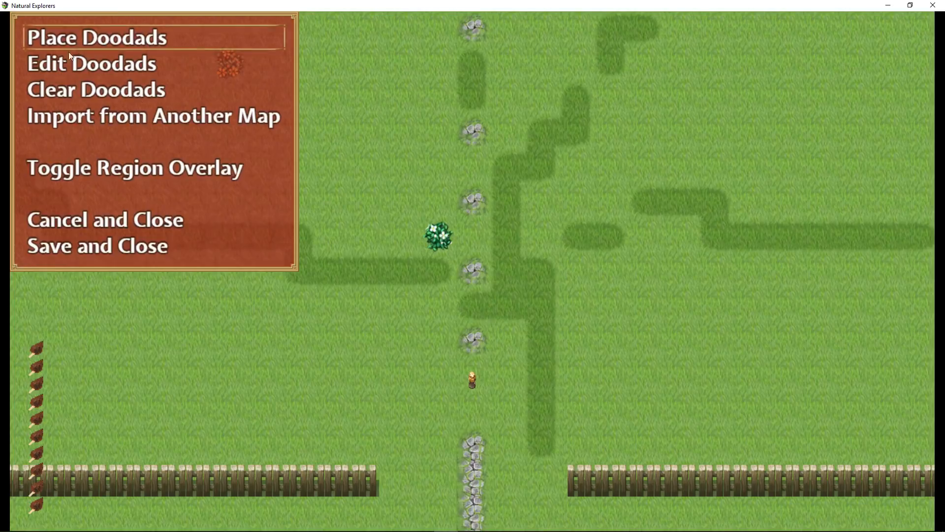
{"action": "left_click", "coordinate": [101, 38]}
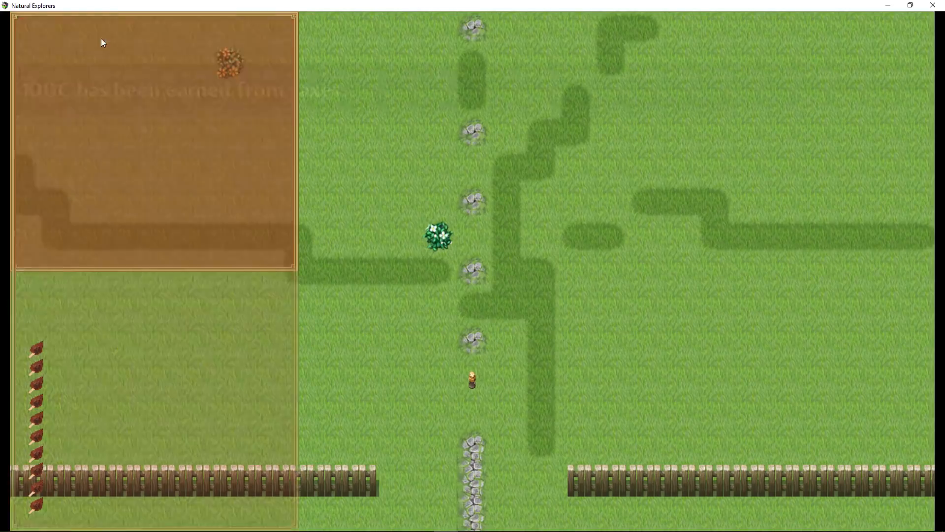
{"action": "scroll", "coordinate": [114, 72], "scroll_direction": "down", "scroll_amount": 2}
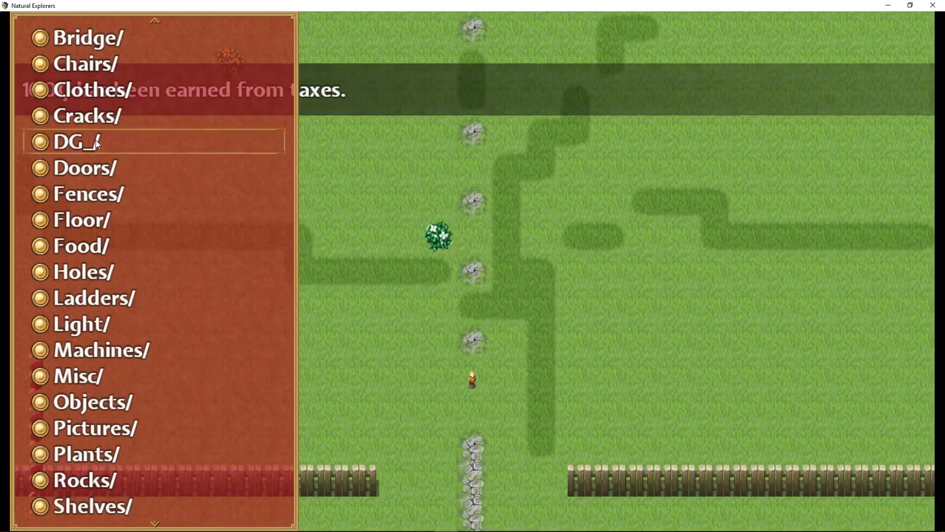
{"action": "left_click", "coordinate": [95, 146]}
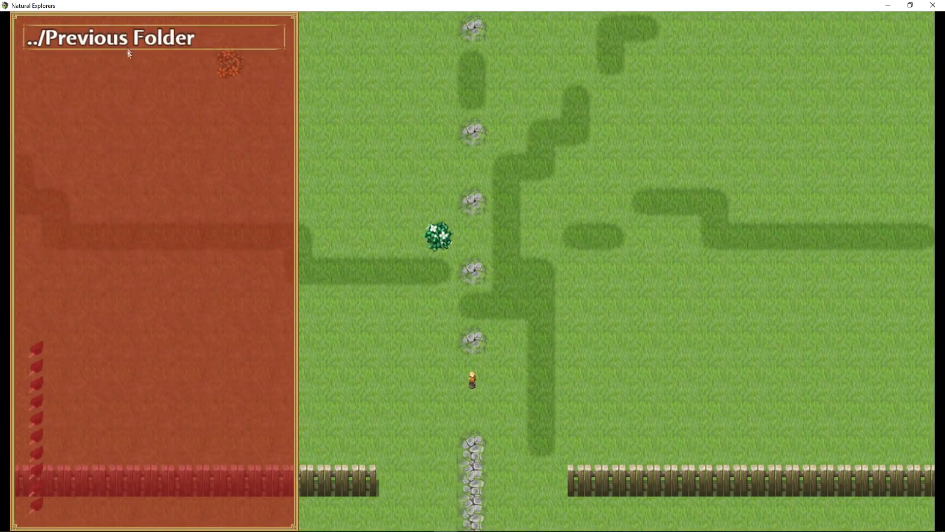
{"action": "left_click", "coordinate": [152, 41]}
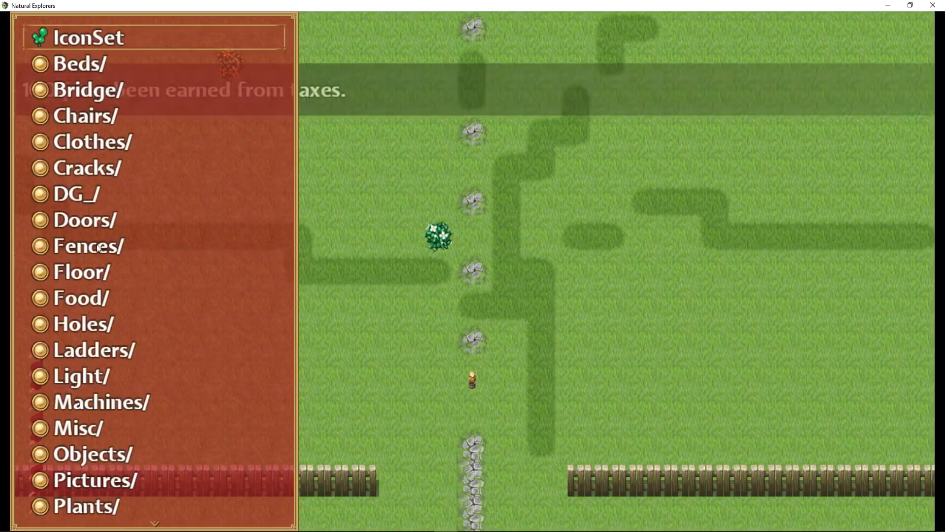
Step: Pick the Monument E doodad and place it on layer 5, on the stone path beside the white-flowered bush
{"action": "scroll", "coordinate": [110, 264], "scroll_direction": "down", "scroll_amount": 12}
{"action": "left_click", "coordinate": [114, 326]}
{"action": "scroll", "coordinate": [136, 206], "scroll_direction": "down", "scroll_amount": 12}
{"action": "scroll", "coordinate": [135, 224], "scroll_direction": "down", "scroll_amount": 12}
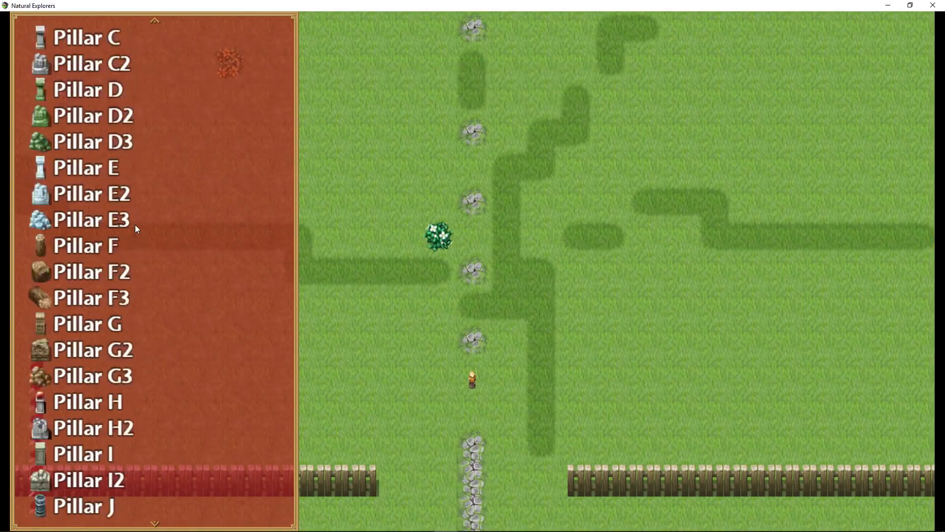
{"action": "scroll", "coordinate": [135, 225], "scroll_direction": "up", "scroll_amount": 6}
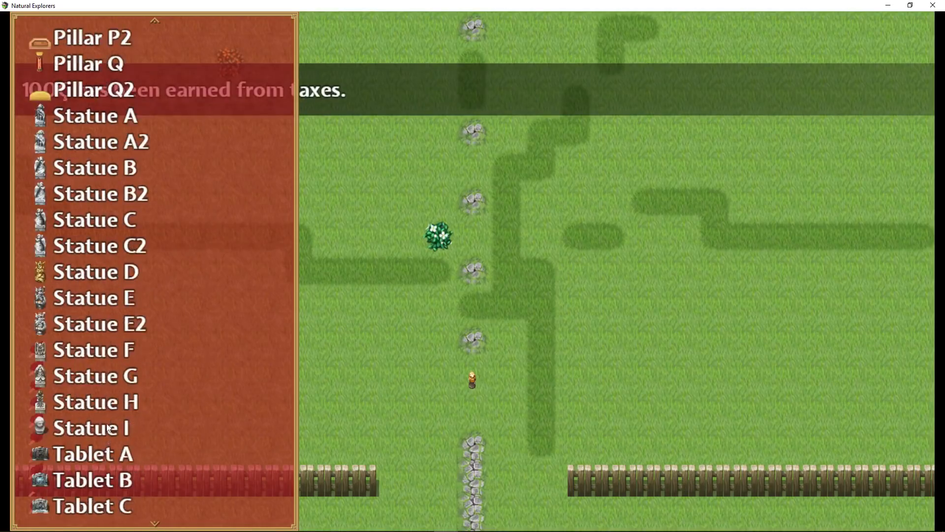
{"action": "scroll", "coordinate": [96, 303], "scroll_direction": "up", "scroll_amount": 8}
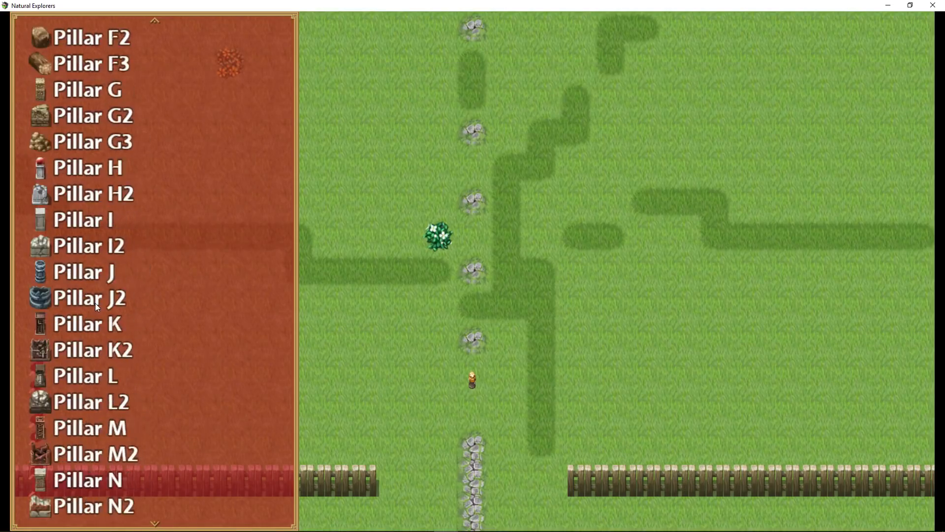
{"action": "scroll", "coordinate": [96, 303], "scroll_direction": "up", "scroll_amount": 18}
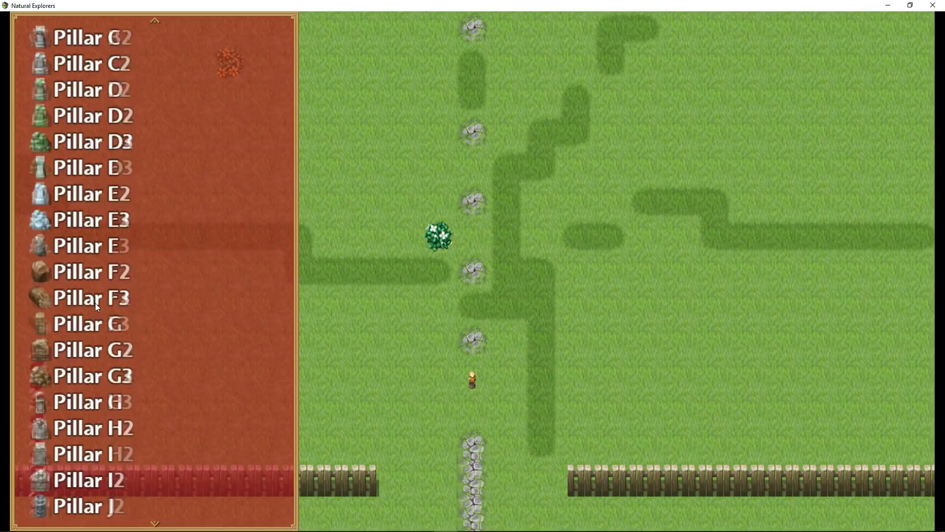
{"action": "scroll", "coordinate": [96, 303], "scroll_direction": "up", "scroll_amount": 9}
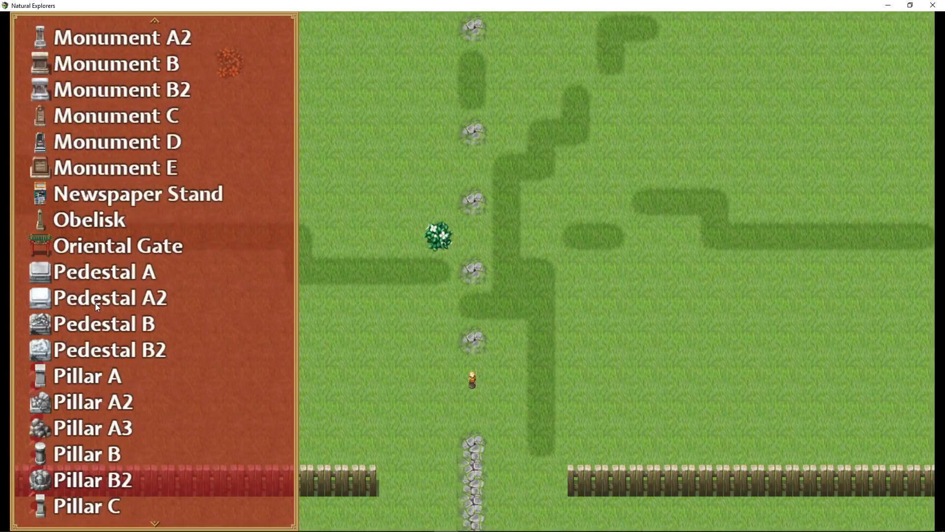
{"action": "left_click", "coordinate": [138, 169]}
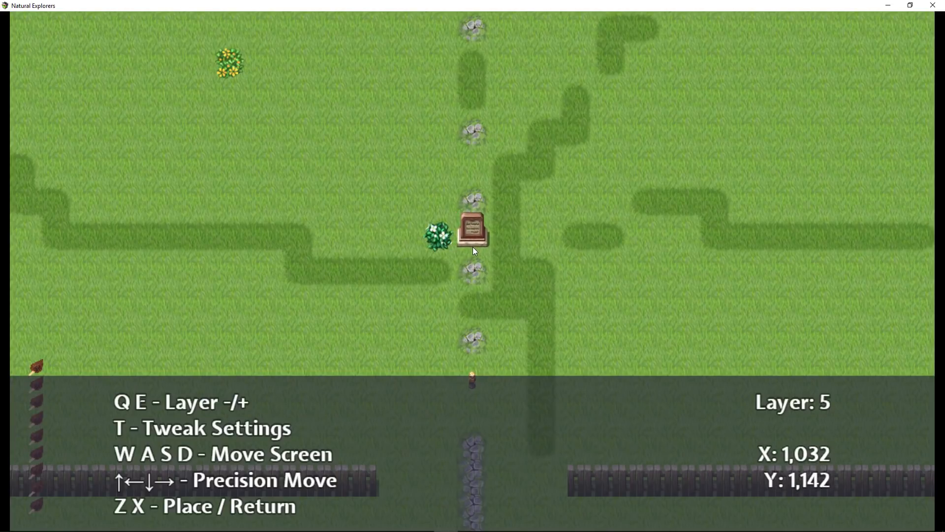
{"action": "key", "text": "a"}
{"action": "key", "text": "d"}
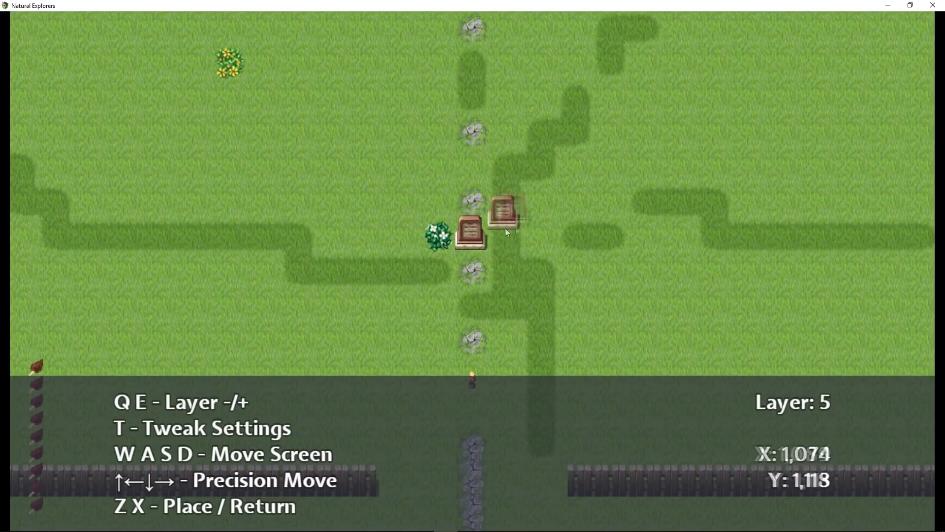
{"action": "left_click", "coordinate": [491, 241]}
Step: Stop placing doodads, open the placed monument's settings for editing, and set its hue to 90
{"action": "right_click", "coordinate": [170, 191]}
{"action": "right_click", "coordinate": [159, 141]}
{"action": "left_click", "coordinate": [123, 64]}
{"action": "left_click", "coordinate": [123, 64]}
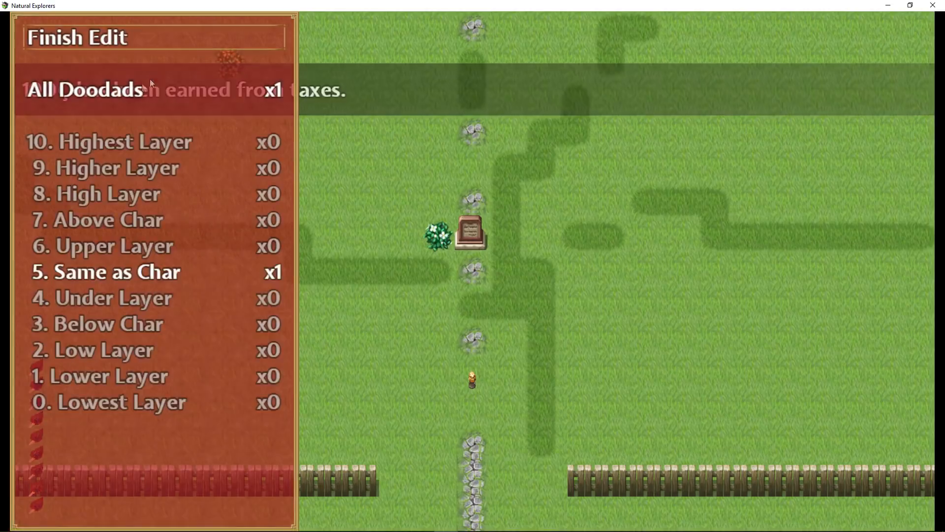
{"action": "double_click", "coordinate": [154, 87]}
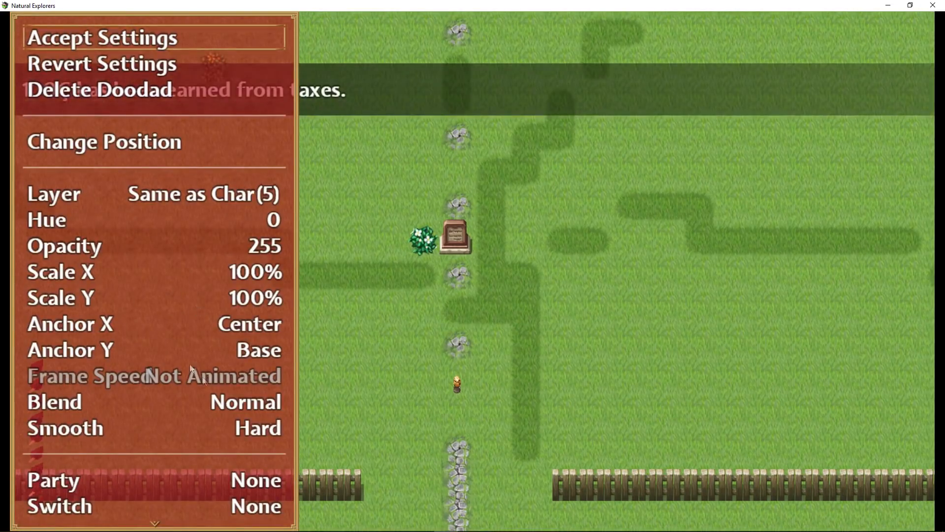
{"action": "left_click", "coordinate": [226, 219]}
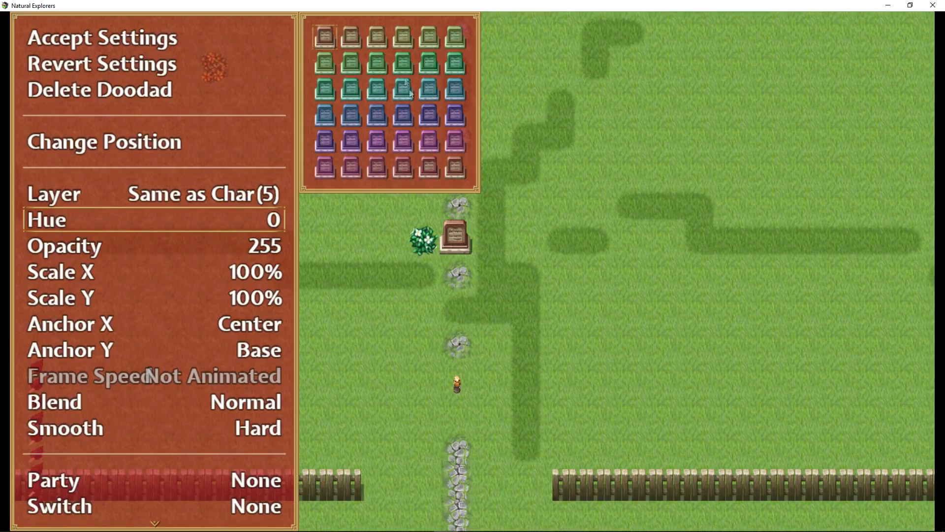
{"action": "left_click", "coordinate": [396, 60]}
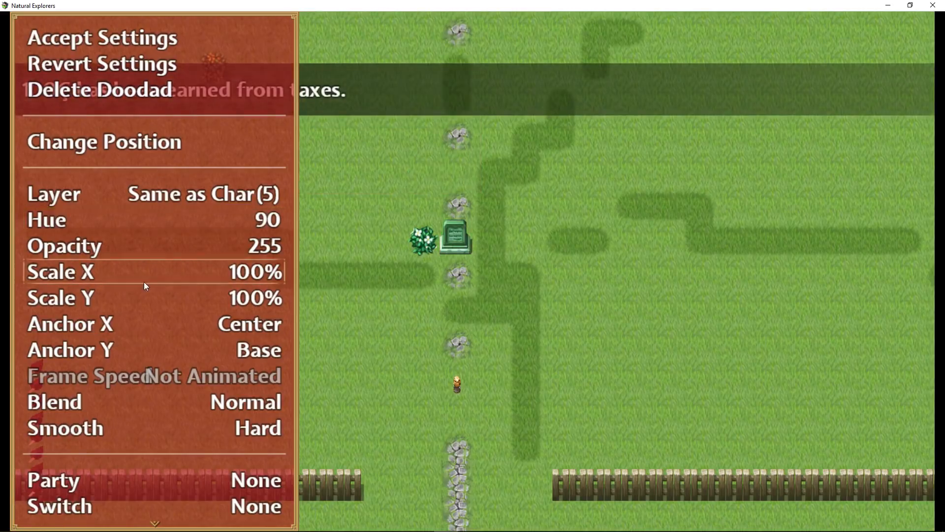
Step: Scale the monument doodad to 200% in both X and Y
{"action": "left_click", "coordinate": [143, 277]}
{"action": "left_click", "coordinate": [393, 143]}
{"action": "left_click", "coordinate": [220, 294]}
{"action": "left_click", "coordinate": [392, 142]}
Step: Try the Additive, Multiply and Screen blend modes on the monument, and return its blend to Normal
{"action": "scroll", "coordinate": [166, 372], "scroll_direction": "down", "scroll_amount": 2}
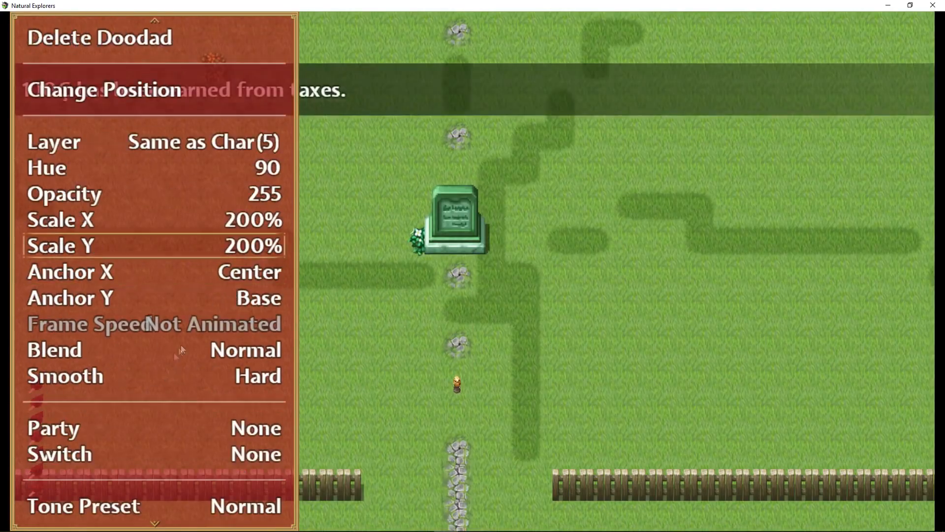
{"action": "left_click", "coordinate": [187, 352]}
{"action": "left_click", "coordinate": [406, 68]}
{"action": "left_click", "coordinate": [217, 350]}
{"action": "left_click", "coordinate": [396, 94]}
{"action": "left_click", "coordinate": [235, 347]}
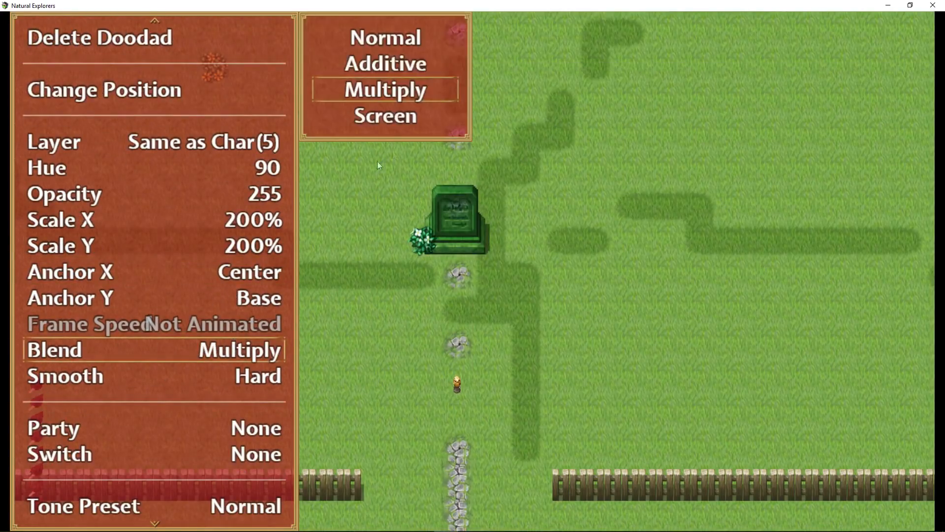
{"action": "left_click", "coordinate": [416, 117]}
{"action": "left_click", "coordinate": [229, 347]}
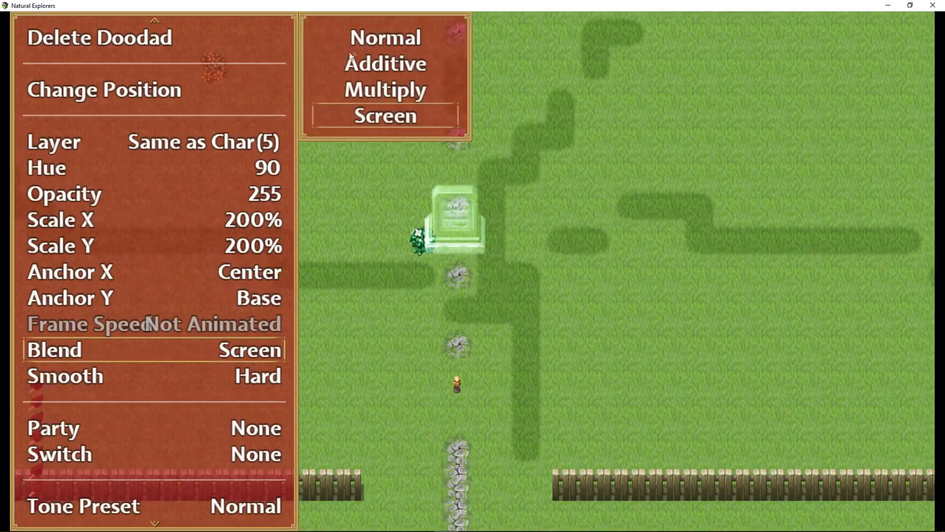
{"action": "left_click", "coordinate": [371, 42]}
{"action": "left_click", "coordinate": [173, 378]}
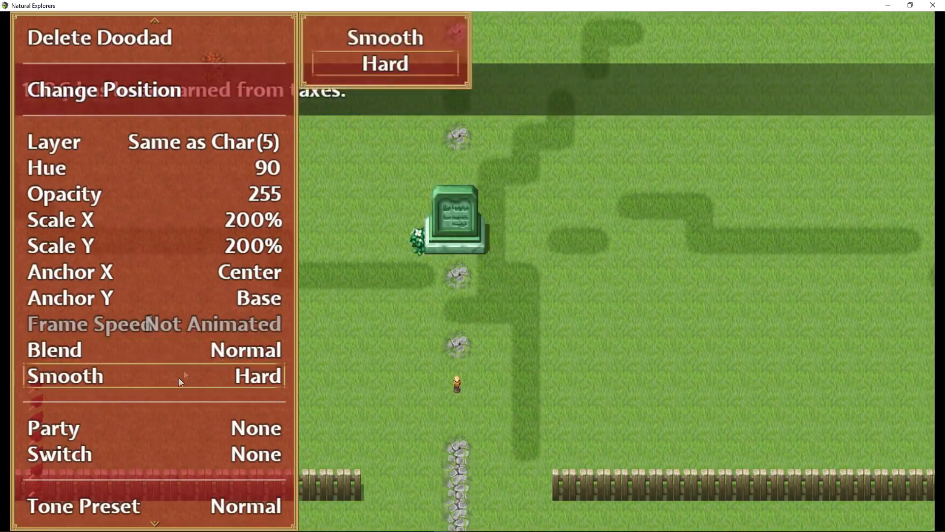
Step: Set the monument doodad's switch condition so it appears only when switch S0009 VillageBuilding is ON
{"action": "scroll", "coordinate": [107, 270], "scroll_direction": "down", "scroll_amount": 7}
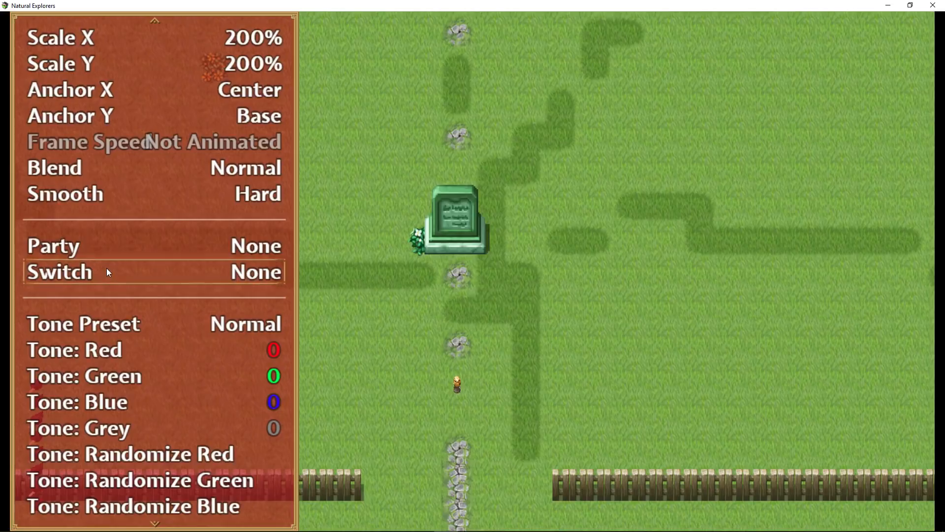
{"action": "left_click", "coordinate": [106, 268]}
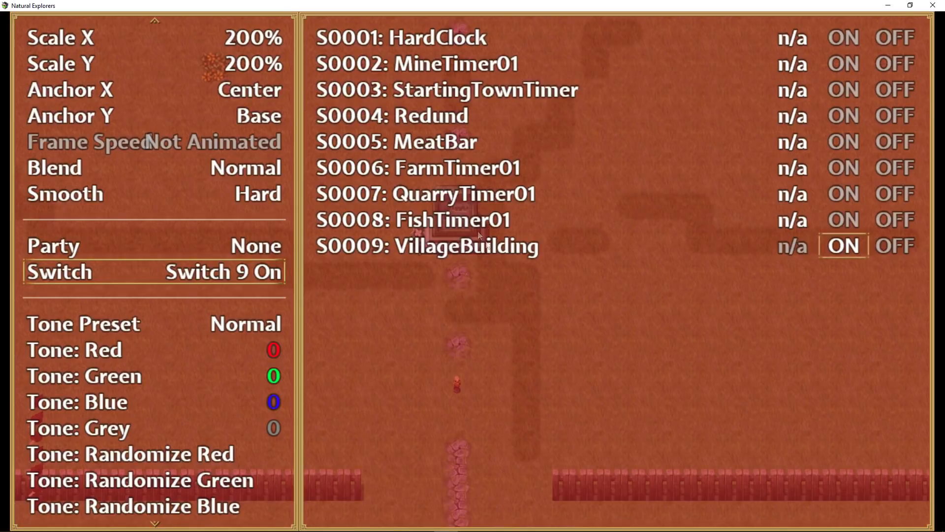
{"action": "left_click", "coordinate": [804, 249]}
{"action": "left_click", "coordinate": [893, 246]}
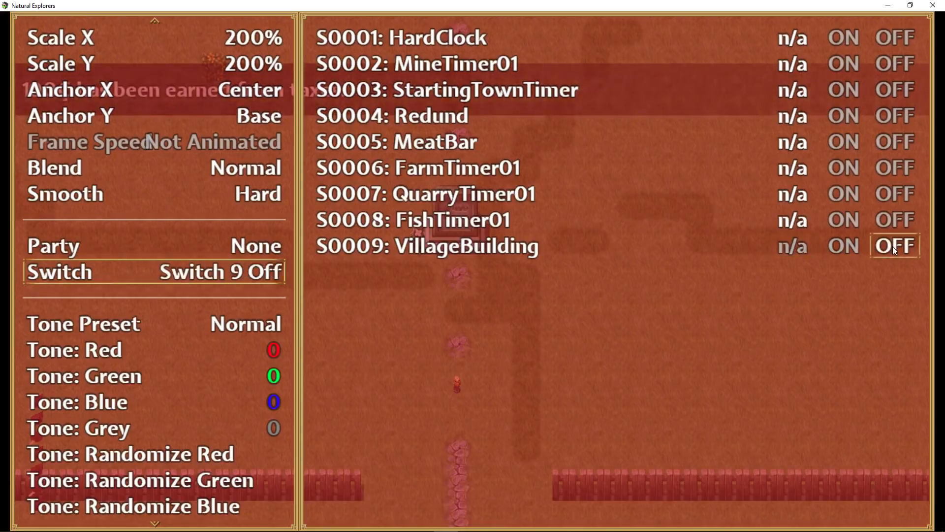
{"action": "left_click", "coordinate": [843, 246]}
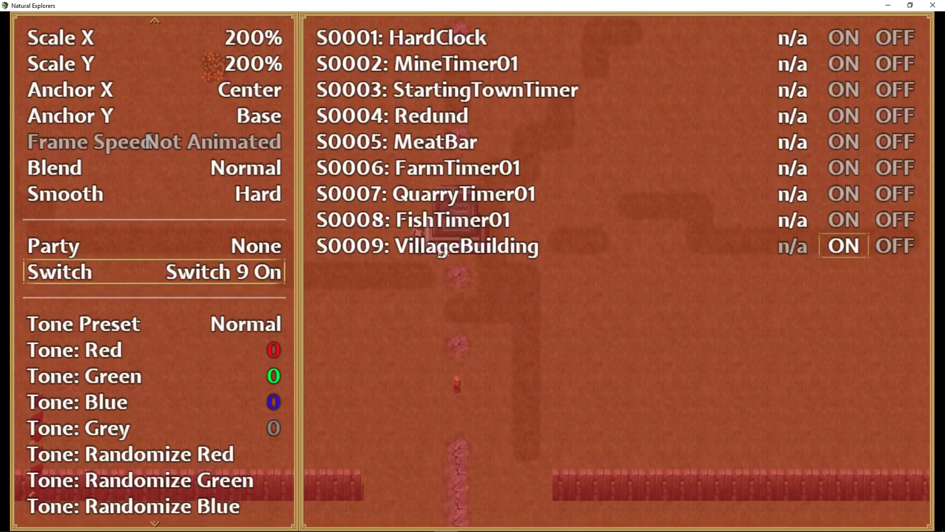
{"action": "right_click", "coordinate": [218, 276]}
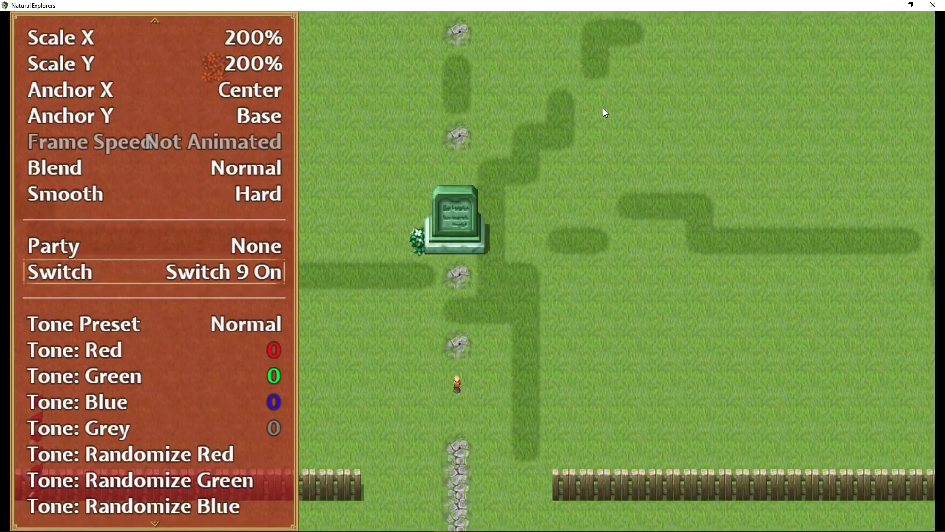
Step: Leave the monument's settings and the doodad list, and save and close the doodad editor
{"action": "scroll", "coordinate": [193, 247], "scroll_direction": "down", "scroll_amount": 3}
{"action": "scroll", "coordinate": [193, 248], "scroll_direction": "up", "scroll_amount": 6}
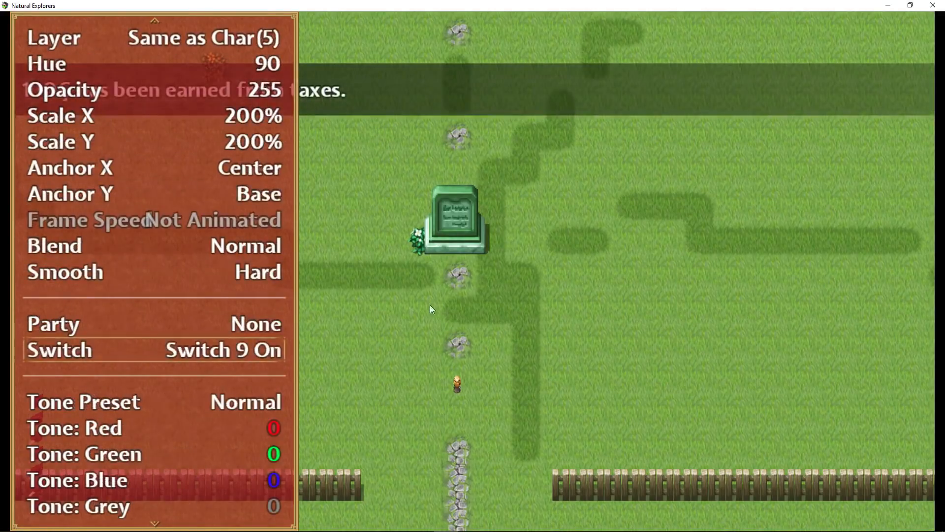
{"action": "key", "text": "Page_Up"}
{"action": "scroll", "coordinate": [120, 39], "scroll_direction": "up", "scroll_amount": 1}
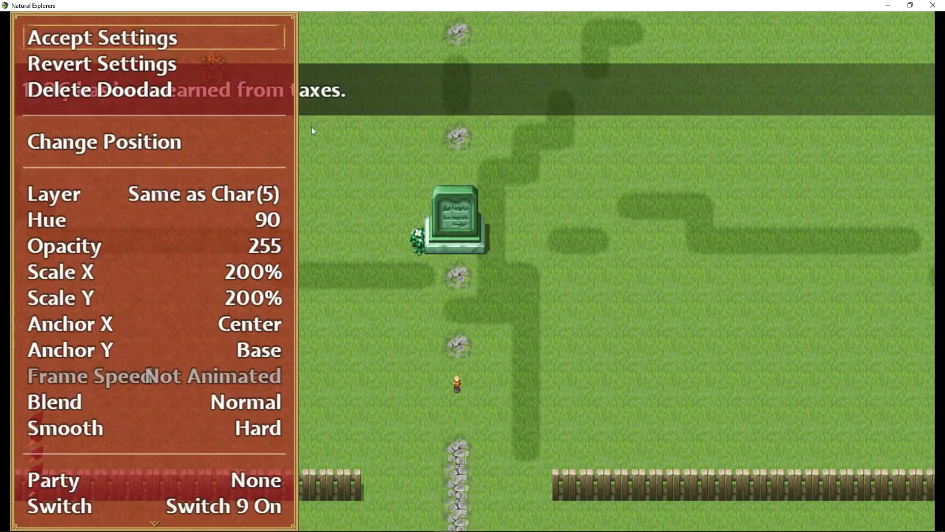
{"action": "key", "text": "Escape"}
{"action": "key", "text": "Escape"}
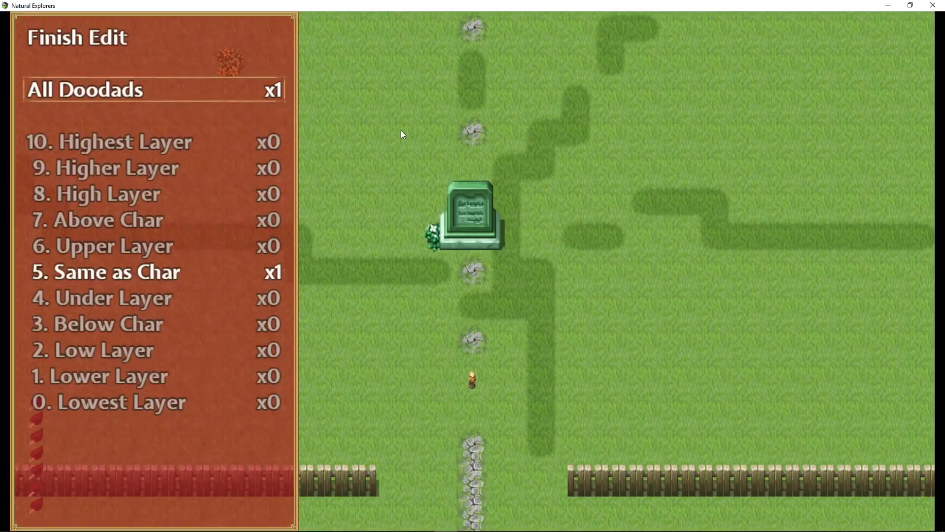
{"action": "key", "text": "Escape"}
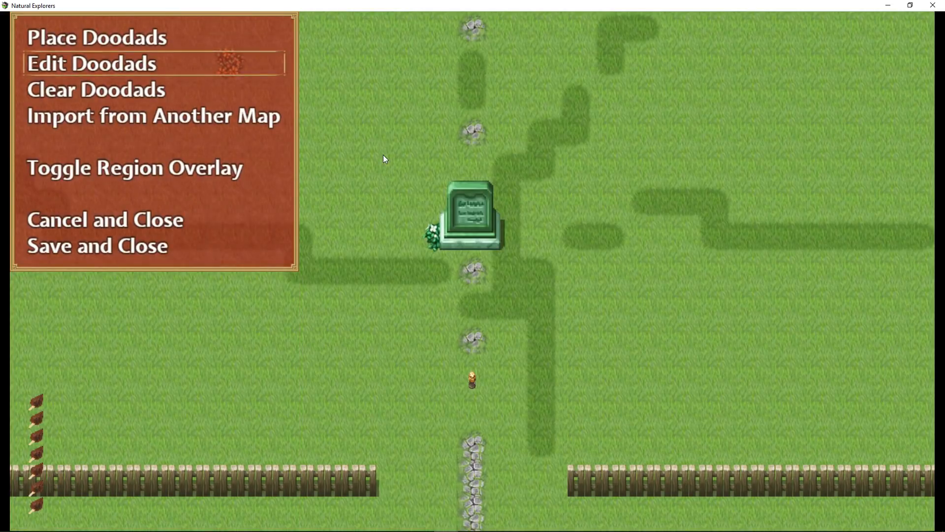
{"action": "left_click", "coordinate": [110, 246]}
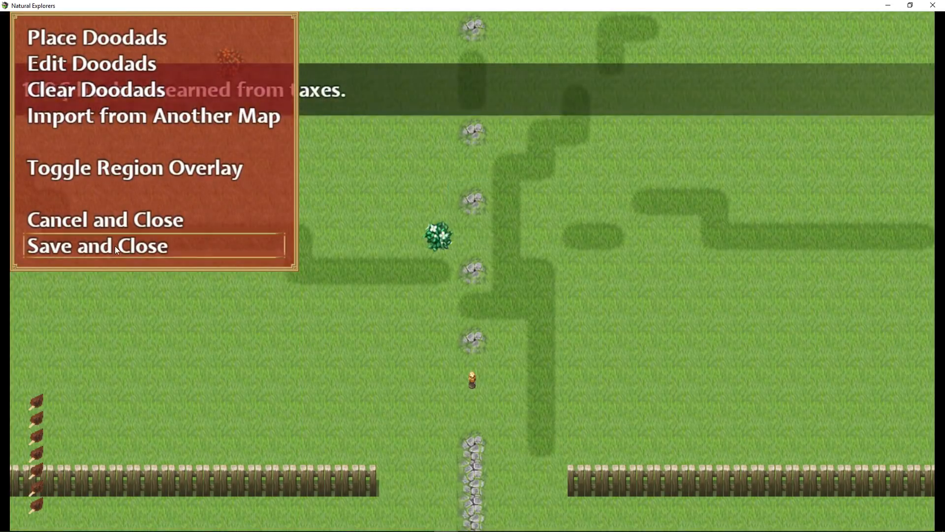
Step: Walk the explorer around the spot where the monument was placed to test its switch condition
{"action": "left_click", "coordinate": [357, 248]}
{"action": "left_click", "coordinate": [529, 215]}
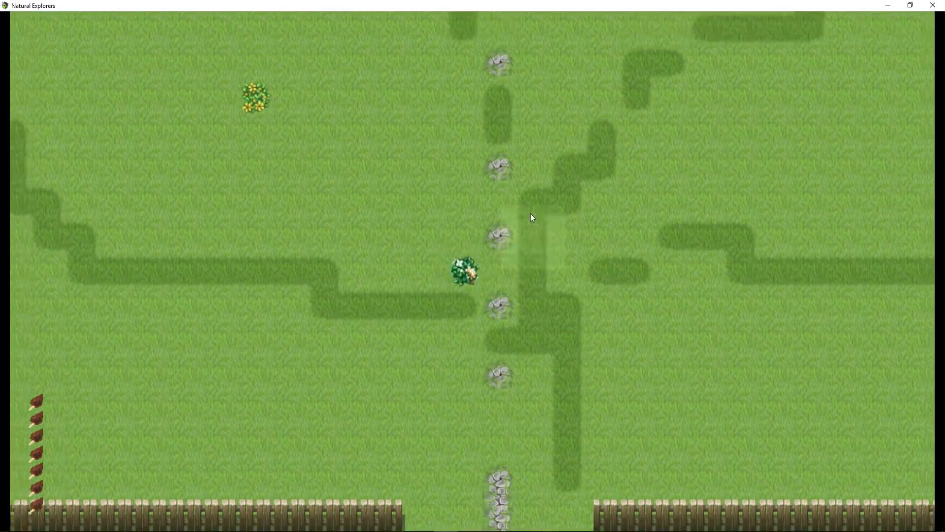
{"action": "left_click", "coordinate": [522, 291]}
{"action": "left_click", "coordinate": [437, 220]}
{"action": "left_click", "coordinate": [531, 282]}
{"action": "left_click", "coordinate": [320, 348]}
{"action": "left_click", "coordinate": [275, 166]}
{"action": "left_click", "coordinate": [486, 167]}
{"action": "left_click", "coordinate": [543, 173]}
{"action": "left_click", "coordinate": [546, 185]}
{"action": "left_click", "coordinate": [345, 298]}
{"action": "left_click", "coordinate": [524, 241]}
{"action": "left_click", "coordinate": [381, 195]}
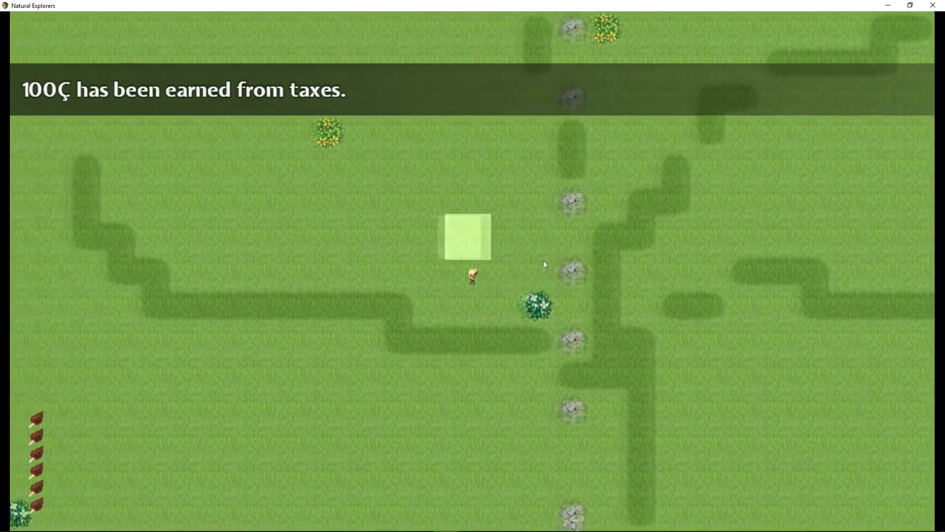
Step: Walk the explorer across the grass east of the stone path and back towards the stairs
{"action": "left_click", "coordinate": [589, 248]}
{"action": "left_click", "coordinate": [633, 252]}
{"action": "left_click", "coordinate": [717, 278]}
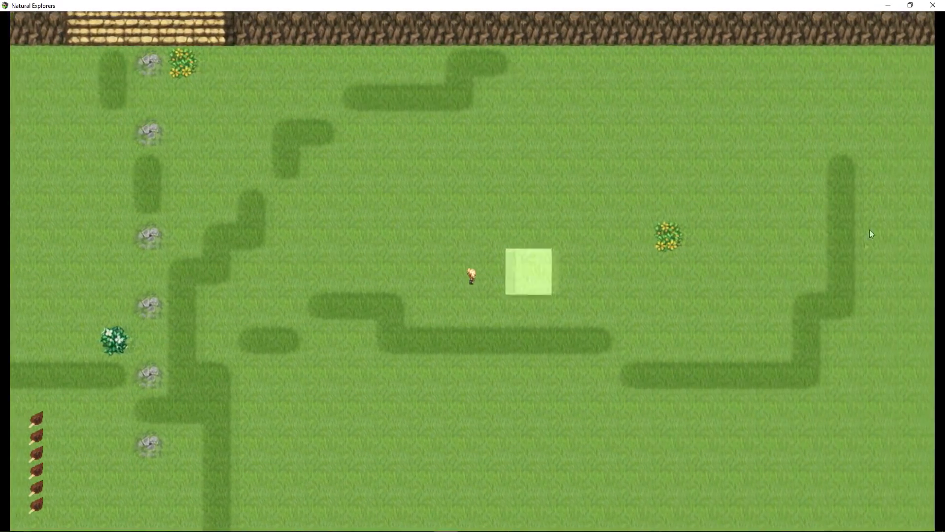
{"action": "left_click", "coordinate": [245, 308]}
{"action": "left_click", "coordinate": [232, 310]}
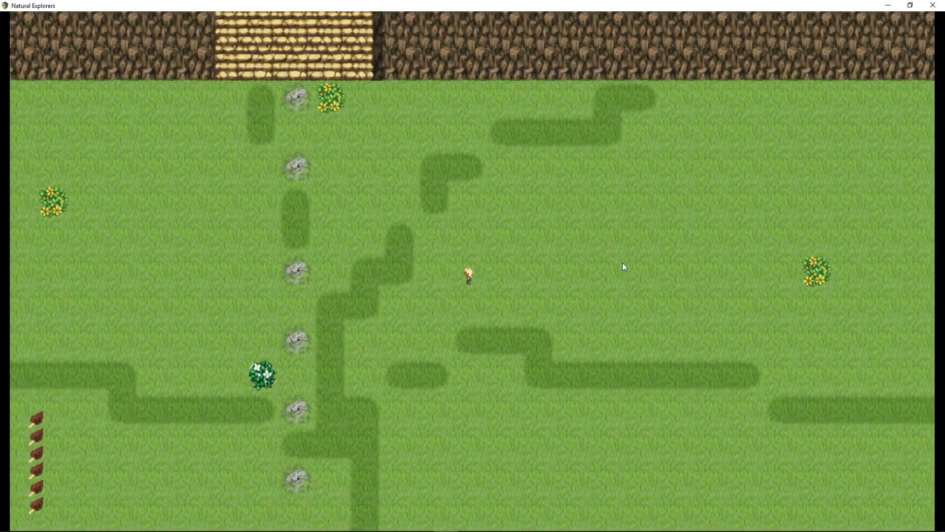
{"action": "left_click", "coordinate": [675, 268]}
{"action": "left_click", "coordinate": [682, 225]}
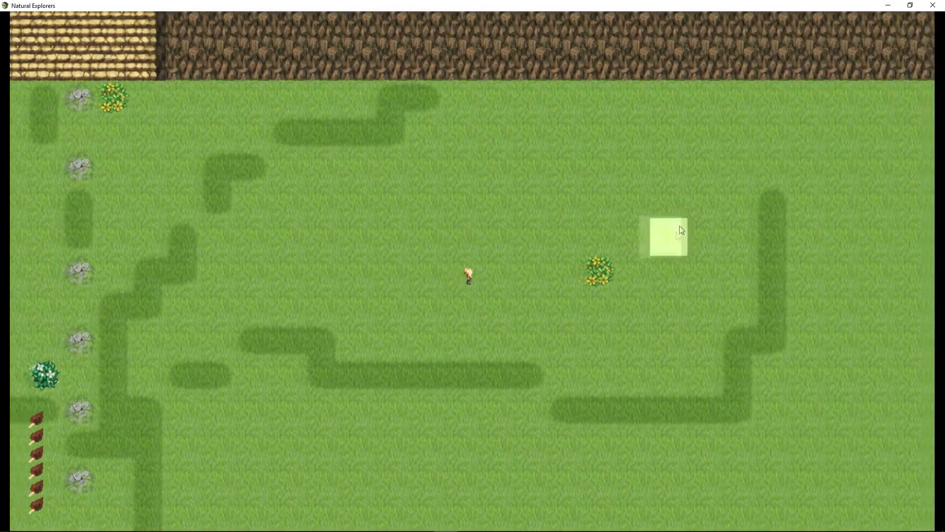
{"action": "left_click", "coordinate": [567, 265]}
{"action": "left_click", "coordinate": [433, 267]}
{"action": "left_click", "coordinate": [310, 248]}
{"action": "left_click", "coordinate": [217, 210]}
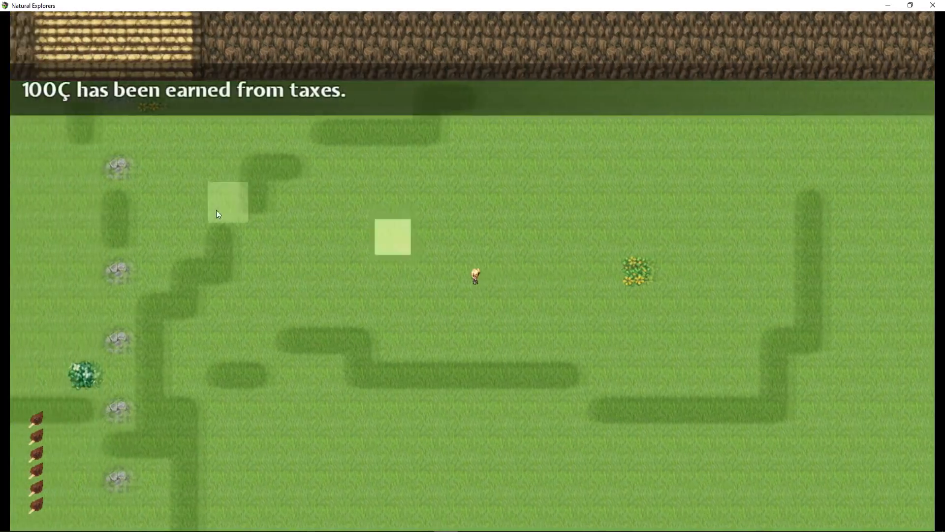
{"action": "left_click", "coordinate": [339, 170]}
{"action": "left_click", "coordinate": [487, 155]}
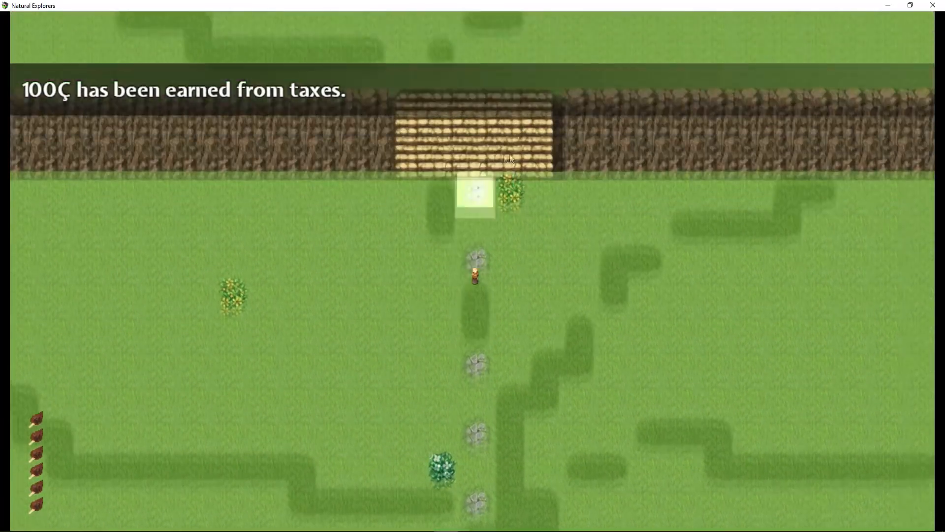
Step: Walk the explorer up the cliff stairs, west along the upper ledge and back down to the stone path above the fence
{"action": "left_click", "coordinate": [454, 154]}
{"action": "left_click", "coordinate": [499, 146]}
{"action": "left_click", "coordinate": [574, 137]}
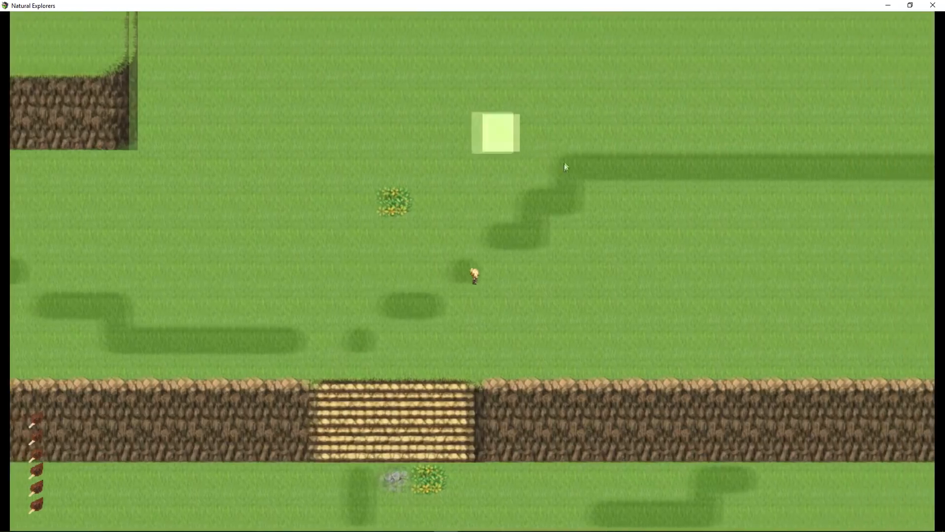
{"action": "left_click", "coordinate": [394, 200]}
{"action": "left_click", "coordinate": [253, 193]}
{"action": "left_click", "coordinate": [654, 297]}
{"action": "left_click", "coordinate": [580, 317]}
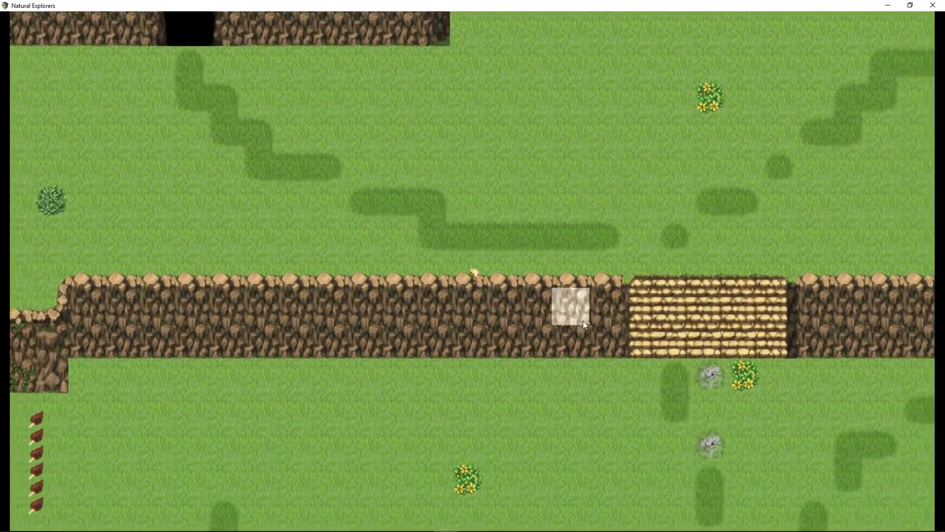
{"action": "left_click", "coordinate": [652, 316]}
{"action": "left_click", "coordinate": [524, 282]}
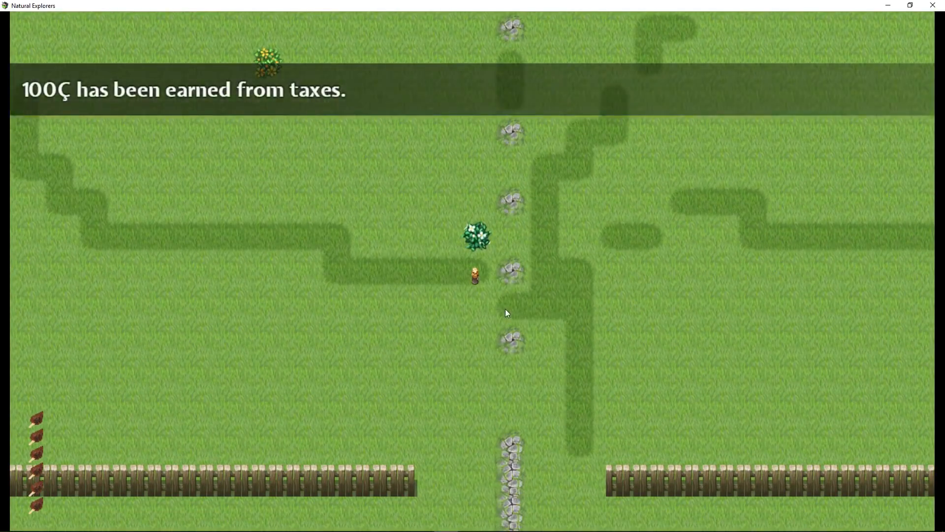
{"action": "left_click", "coordinate": [505, 309]}
{"action": "left_click", "coordinate": [471, 361]}
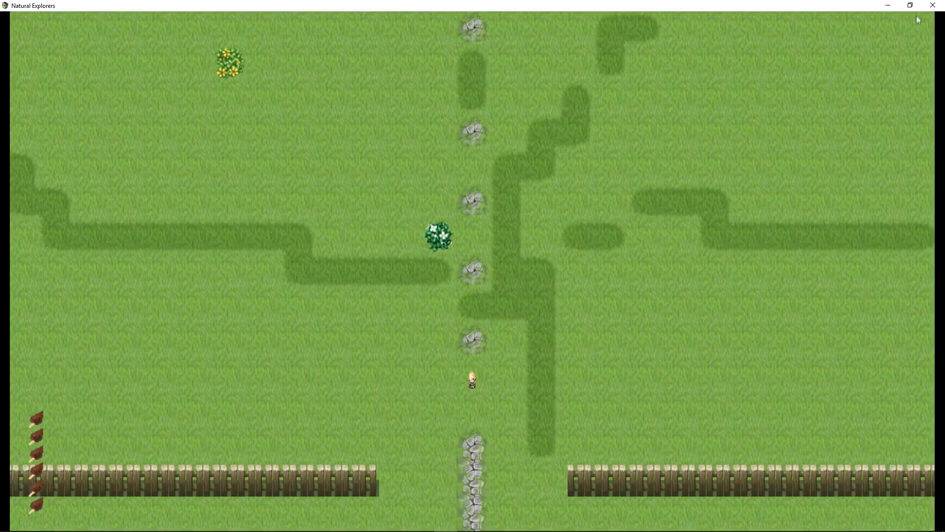
Step: End the playtest, create an event near the village entrance and open its image selection
{"action": "left_click", "coordinate": [932, 6]}
{"action": "double_click", "coordinate": [461, 424]}
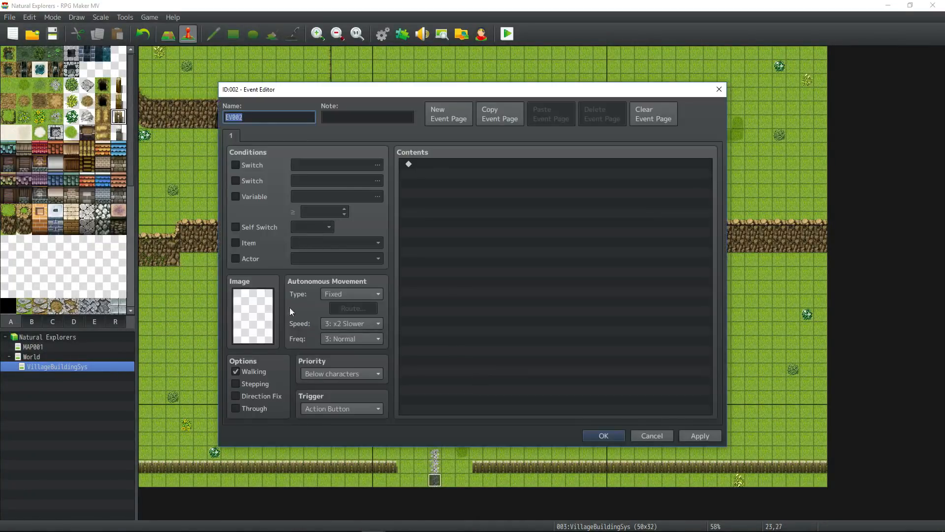
{"action": "double_click", "coordinate": [253, 309]}
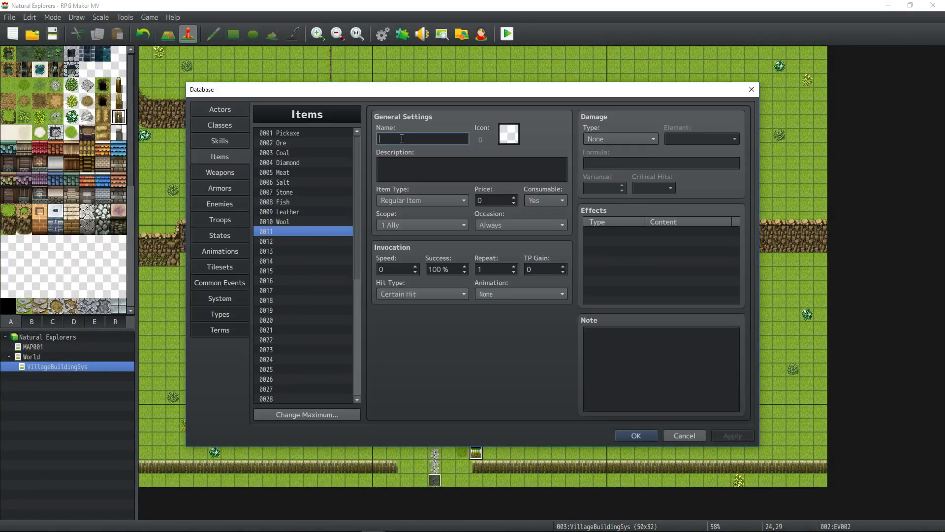
Step: Name item 0011 Village Deed, assign it icon 1549 and describe it as "Within this book you hold the rights to build a town."
{"action": "type", "text": "Village Deed"}
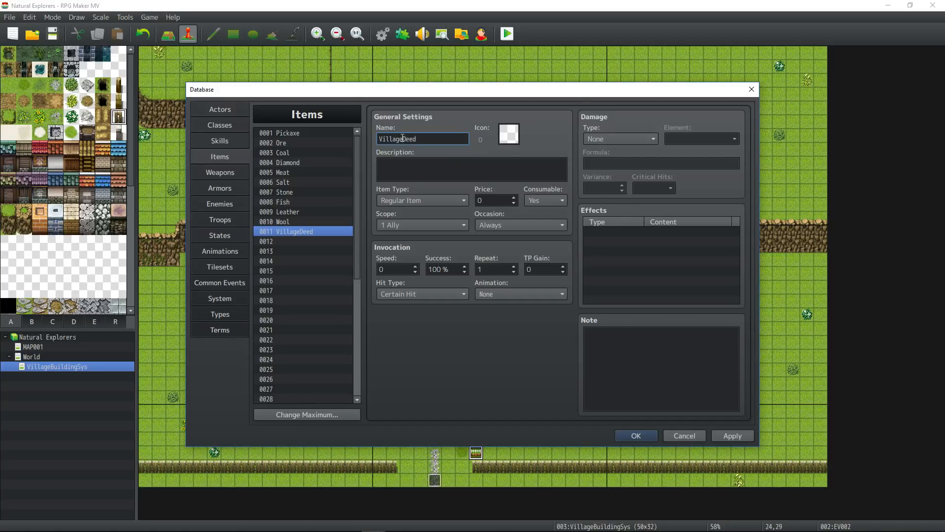
{"action": "left_click", "coordinate": [402, 138]}
{"action": "double_click", "coordinate": [509, 134]}
{"action": "left_click_drag", "start_coordinate": [601, 178], "coordinate": [602, 345]}
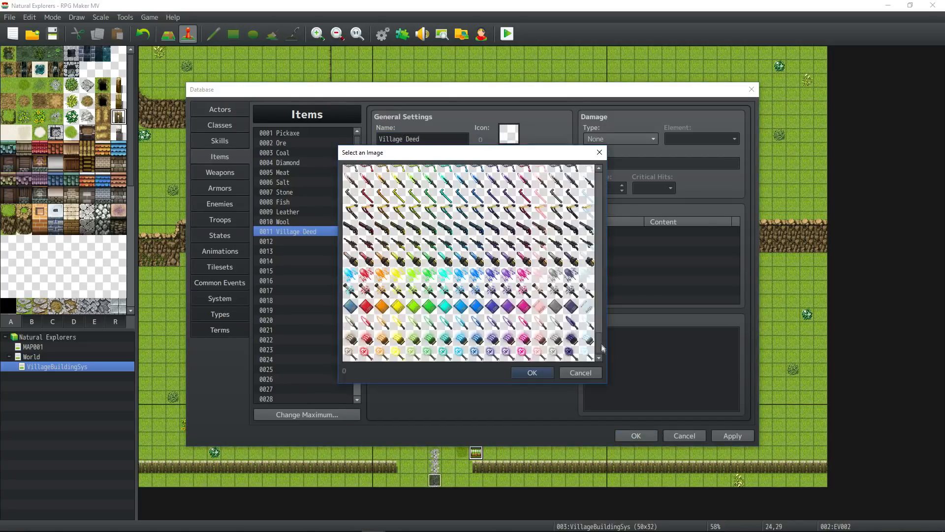
{"action": "double_click", "coordinate": [553, 312]}
{"action": "type", "text": "ou hold the rights to"}
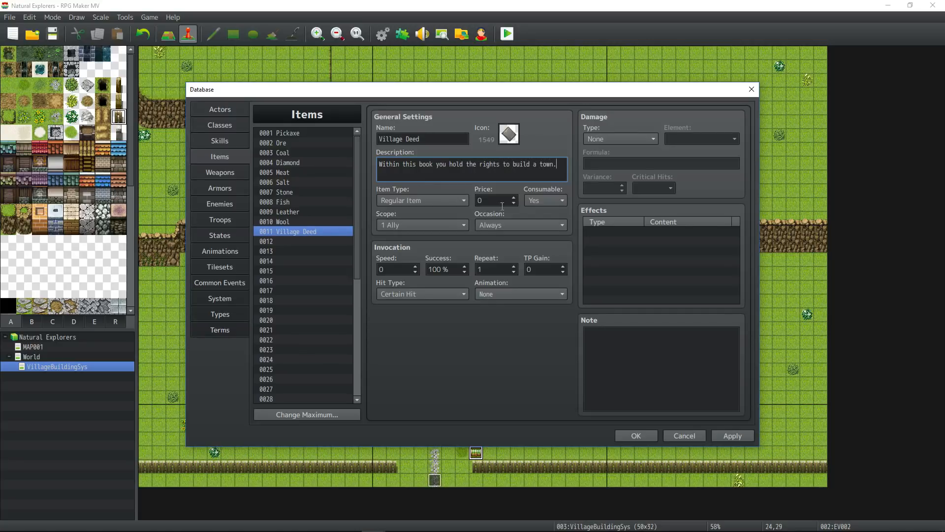
Step: Add a Common Event effect set to Global Timer to the Village Deed item
{"action": "double_click", "coordinate": [619, 229]}
{"action": "left_click", "coordinate": [682, 195]}
{"action": "left_click", "coordinate": [612, 280]}
{"action": "left_click", "coordinate": [677, 316]}
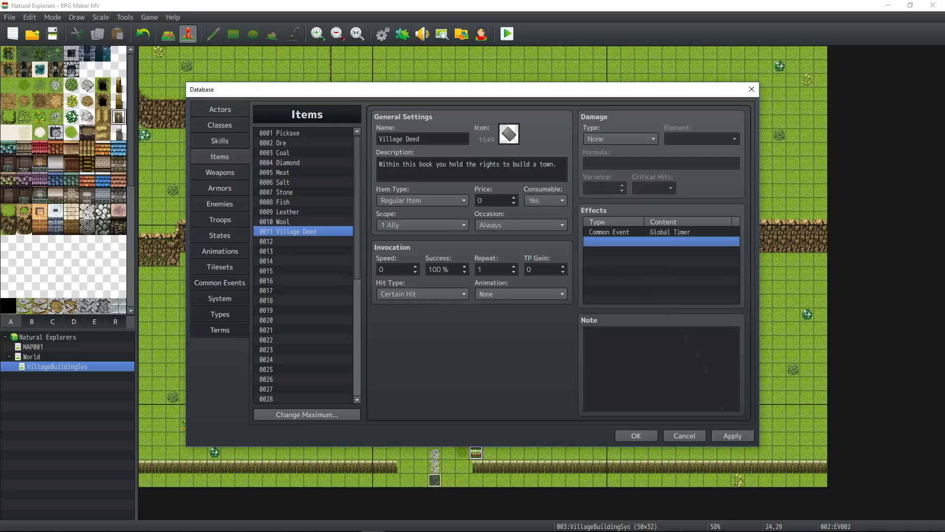
Step: Review the VillageBuildingSys common event, return to the Village Deed item and accept the database changes
{"action": "left_click", "coordinate": [228, 283]}
{"action": "left_click", "coordinate": [733, 436]}
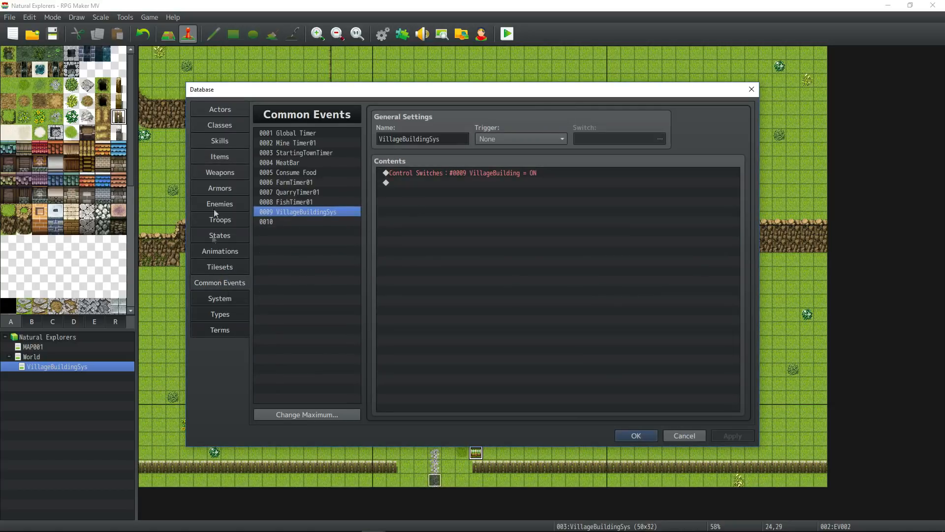
{"action": "left_click", "coordinate": [219, 157]}
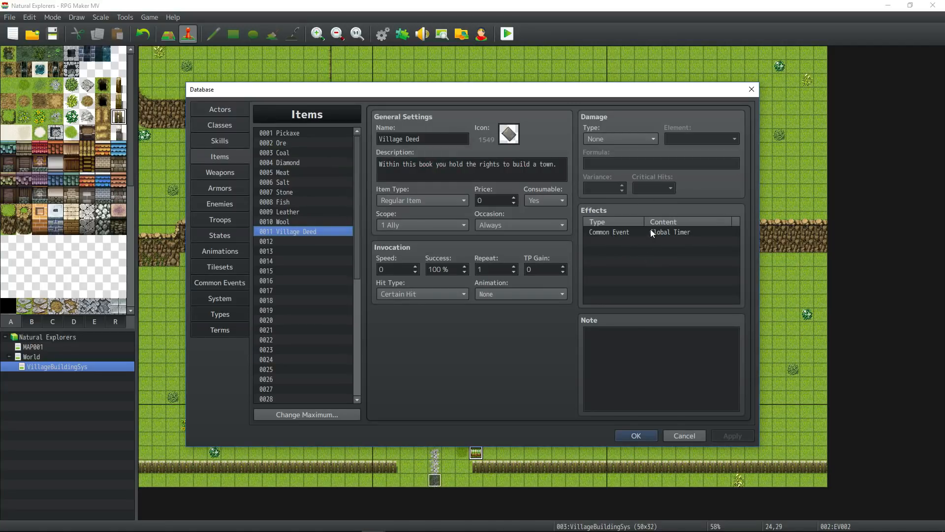
{"action": "left_click", "coordinate": [641, 439]}
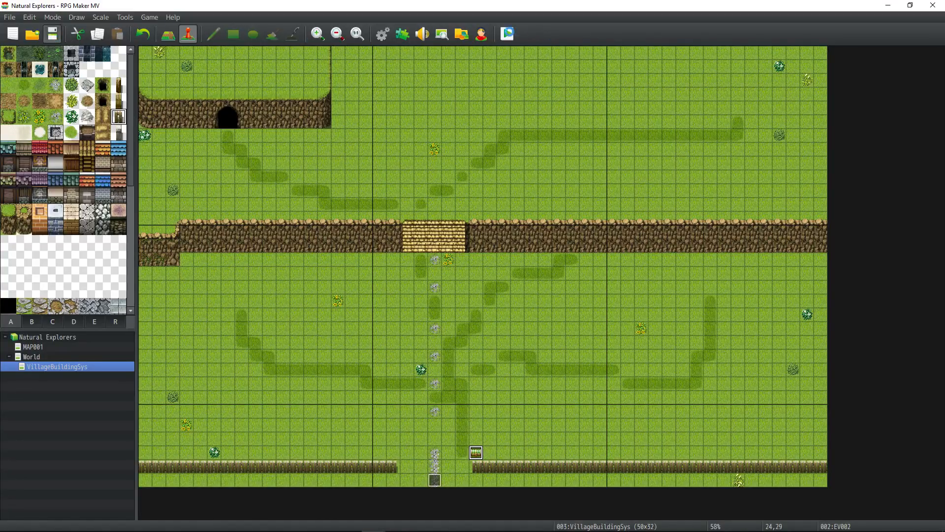
Step: Launch a playtest, start a new game and walk into the village
{"action": "left_click", "coordinate": [507, 34]}
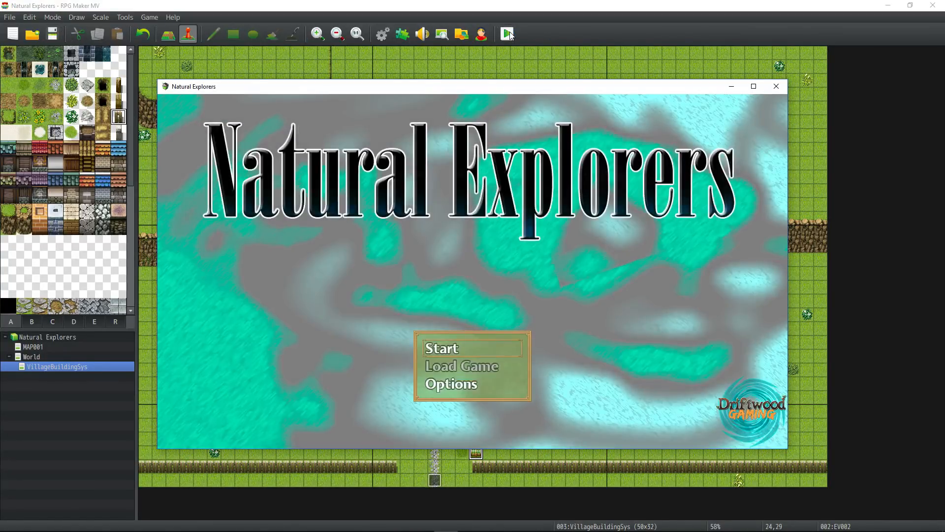
{"action": "key", "text": "Return"}
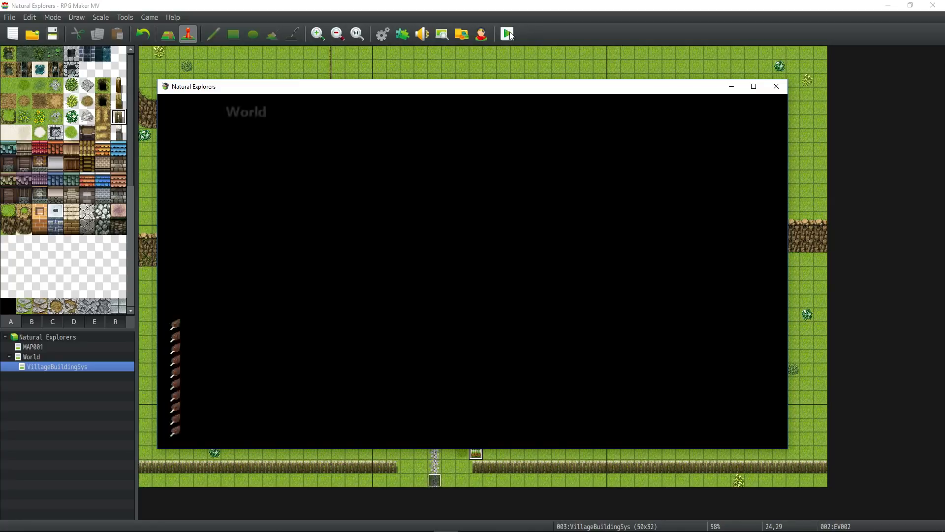
{"action": "key", "text": "Up"}
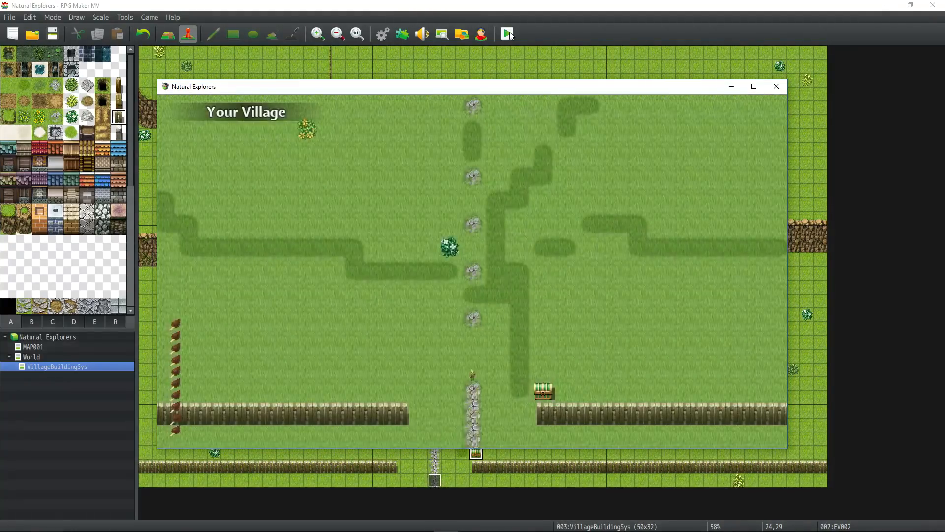
Step: Walk the explorer to the stall beside the fence, interact with it and walk away
{"action": "key", "text": "Right"}
{"action": "key", "text": "Down"}
{"action": "key", "text": "Right"}
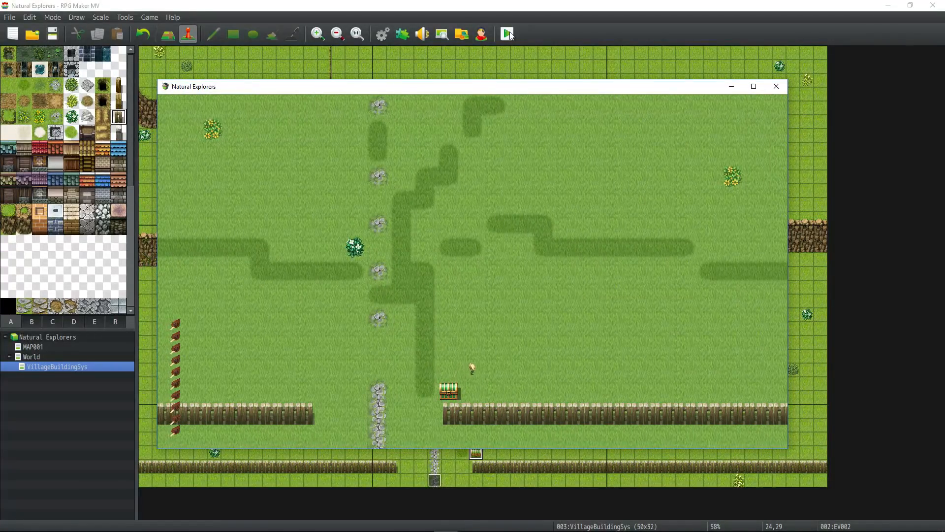
{"action": "key", "text": "Return"}
{"action": "key", "text": "Return"}
{"action": "key", "text": "Up"}
{"action": "key", "text": "Left"}
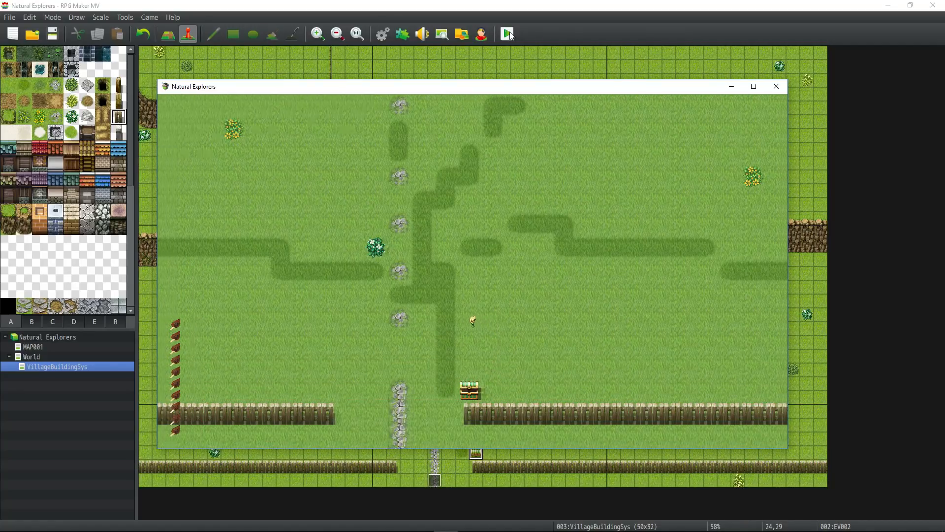
Step: Look through the explorer's items in the game menu and return to the map
{"action": "key", "text": "Escape"}
{"action": "key", "text": "Return"}
{"action": "key", "text": "Return"}
{"action": "key", "text": "Escape"}
{"action": "key", "text": "Escape"}
{"action": "key", "text": "Escape"}
Step: Walk the explorer around the eastern field of the village
{"action": "key", "text": "Up"}
{"action": "key", "text": "Right"}
{"action": "key", "text": "Down"}
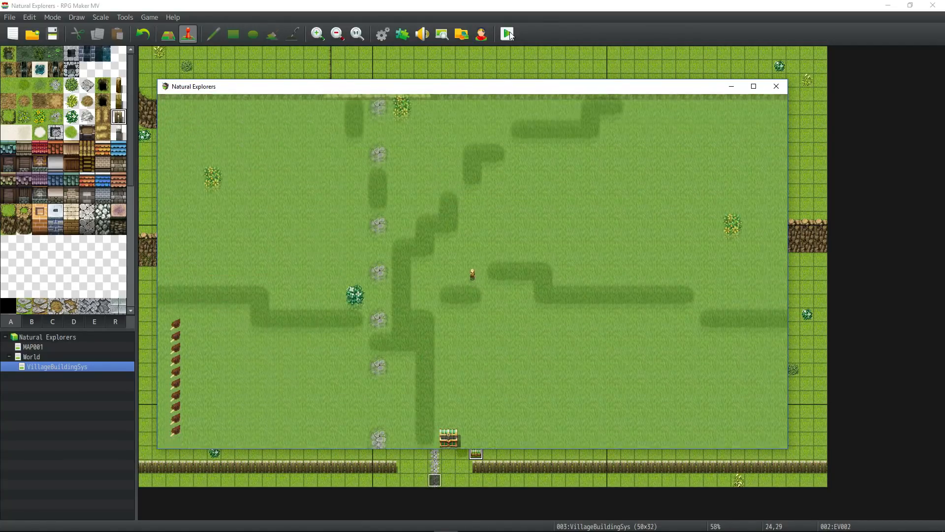
{"action": "key", "text": "Right"}
{"action": "key", "text": "Right"}
{"action": "key", "text": "Up"}
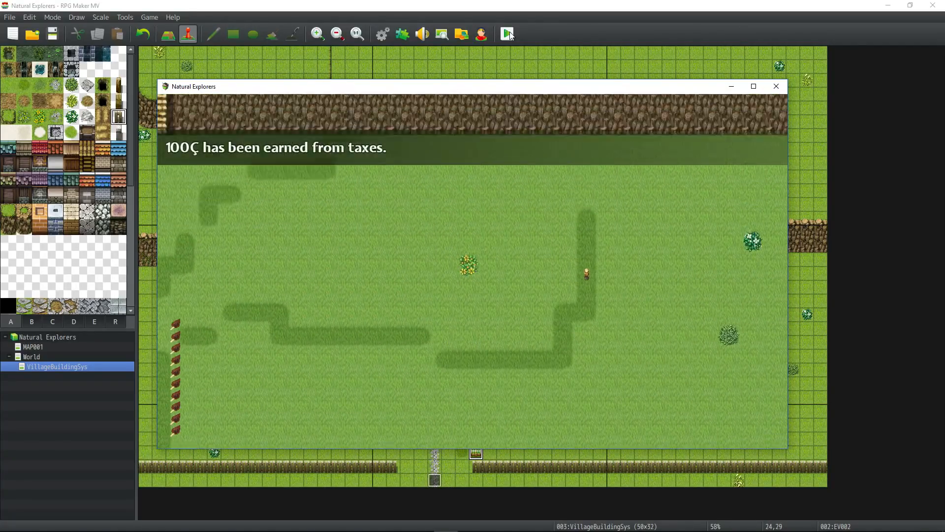
{"action": "key", "text": "Down"}
{"action": "key", "text": "Right"}
{"action": "key", "text": "Right"}
{"action": "key", "text": "Left"}
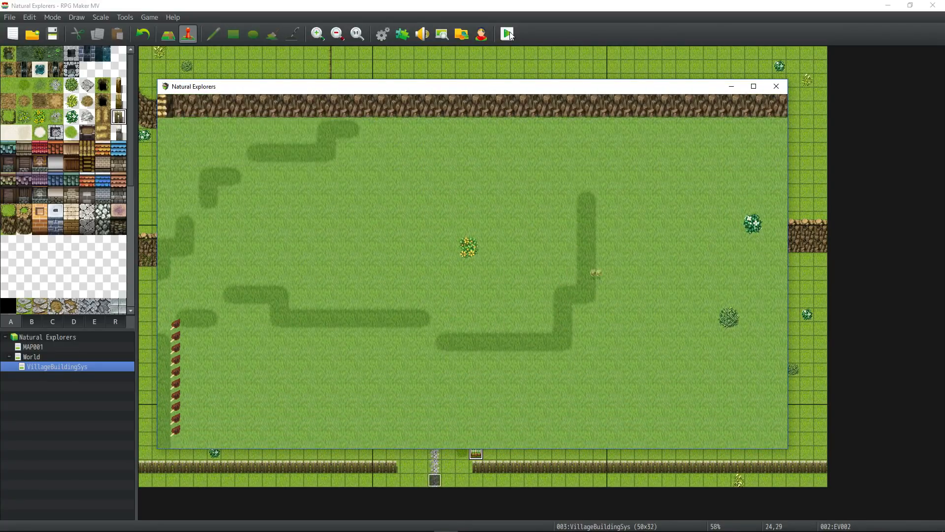
{"action": "key", "text": "Up"}
{"action": "key", "text": "Down"}
Step: Use the Village Deed from the explorer's item list
{"action": "key", "text": "Escape"}
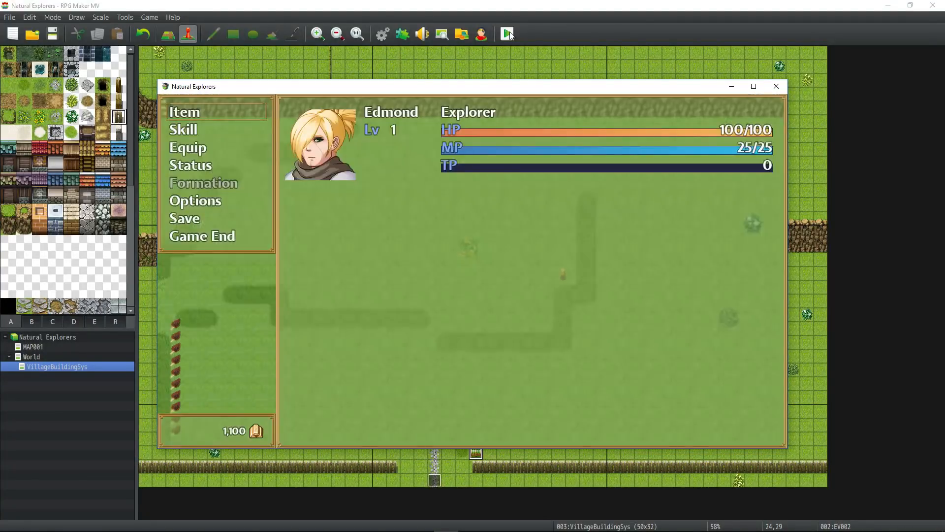
{"action": "key", "text": "Return"}
{"action": "key", "text": "Return"}
{"action": "key", "text": "Down"}
{"action": "key", "text": "Down"}
{"action": "key", "text": "Return"}
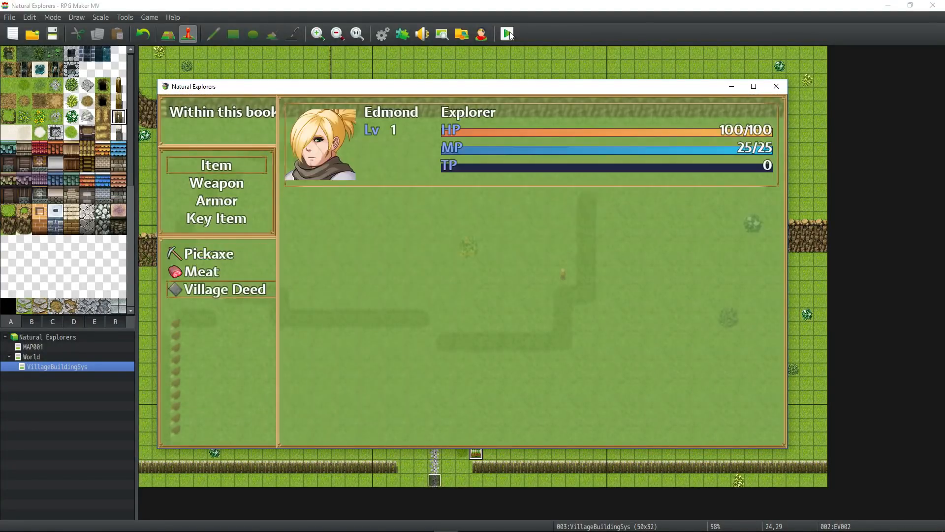
{"action": "key", "text": "Return"}
Step: Walk the explorer back to the stone path to check for the monument, and end the playtest
{"action": "key", "text": "Left"}
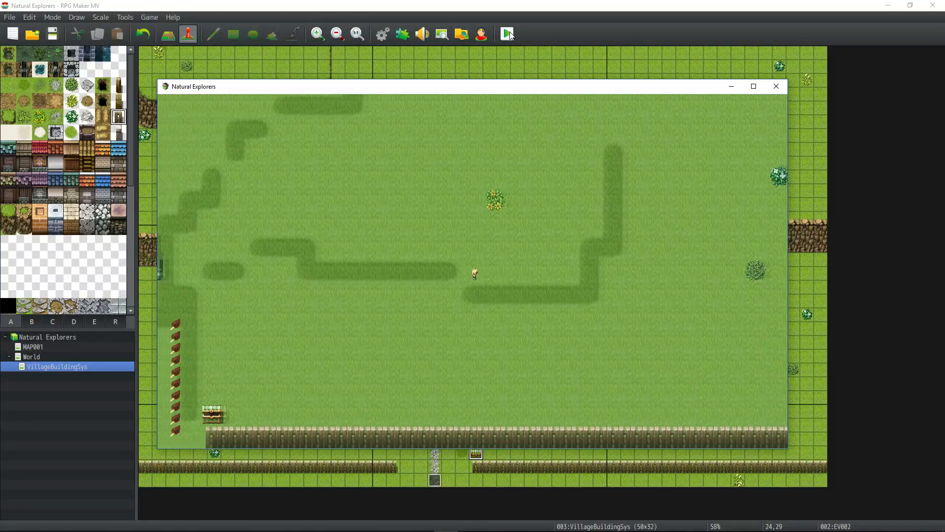
{"action": "key", "text": "Left"}
{"action": "key", "text": "Up"}
{"action": "key", "text": "Up"}
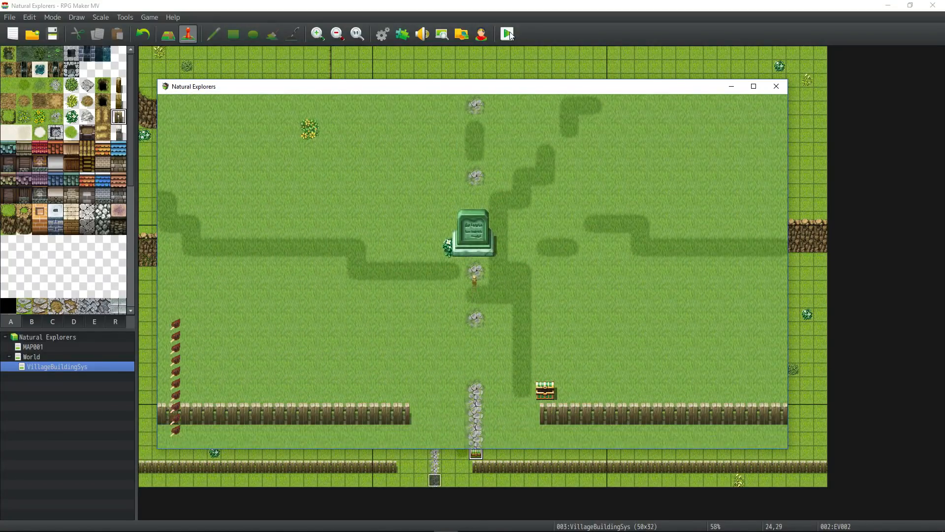
{"action": "key", "text": "Down"}
{"action": "left_click", "coordinate": [777, 86]}
Step: Create an event on the stone path at tile 21,23 and condition it on switch 0009 VillageBuilding
{"action": "right_click", "coordinate": [436, 370]}
{"action": "left_click", "coordinate": [446, 389]}
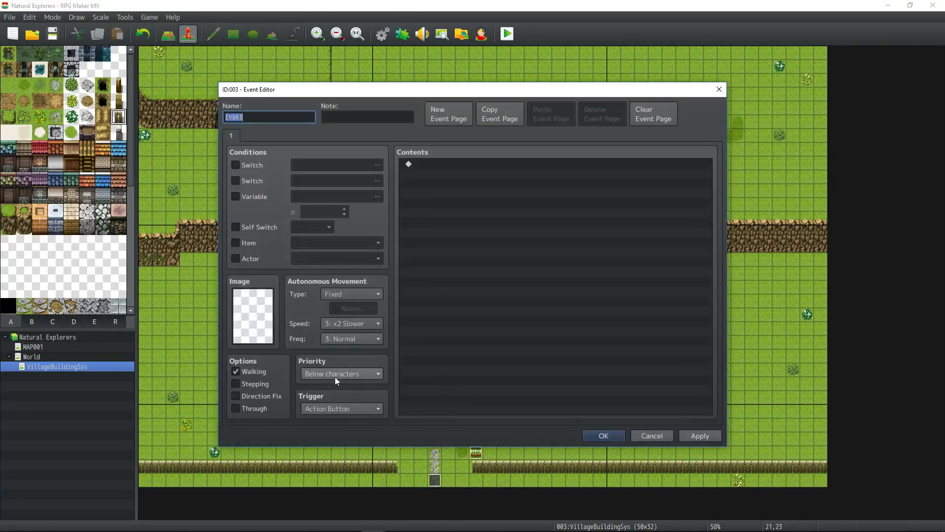
{"action": "left_click", "coordinate": [236, 165]}
{"action": "left_click", "coordinate": [354, 165]}
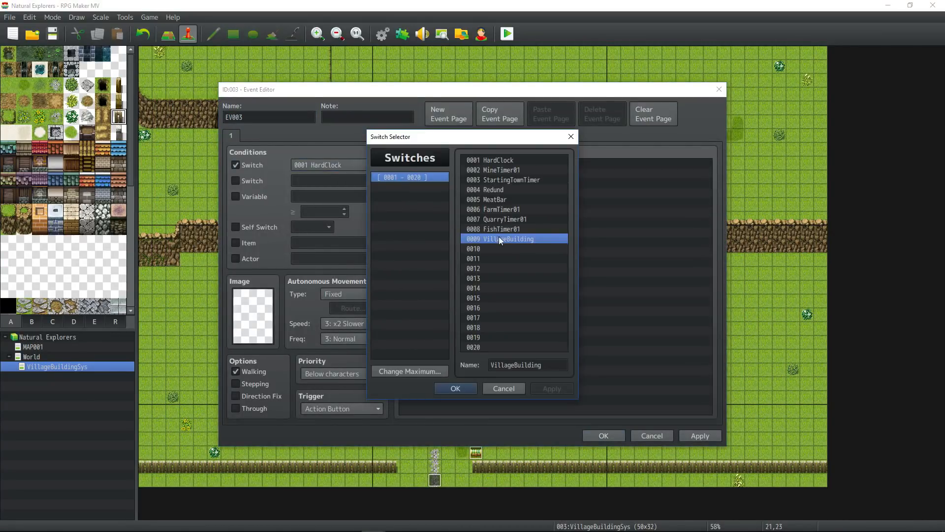
{"action": "left_click", "coordinate": [470, 387]}
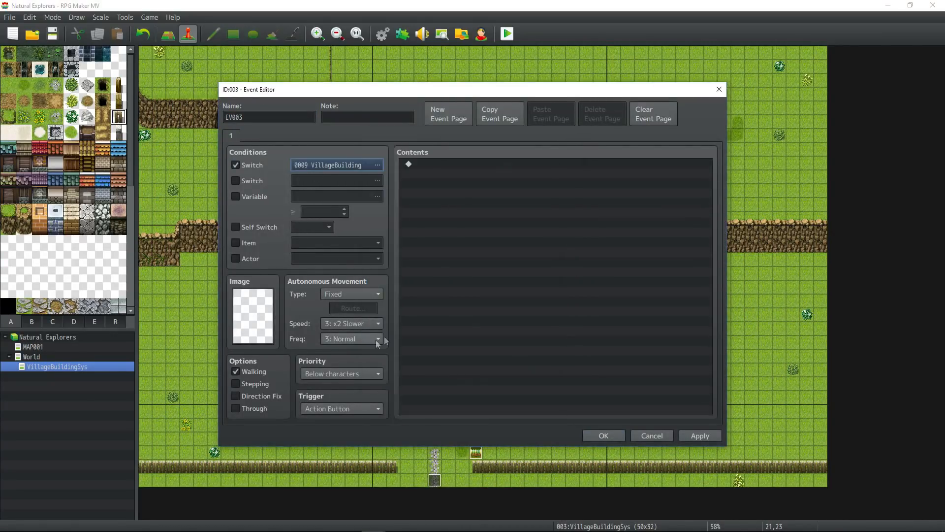
Step: Set the event's priority to Same as characters, accept it and duplicate it onto the adjacent tile 20,23
{"action": "left_click", "coordinate": [355, 375]}
{"action": "left_click", "coordinate": [354, 397]}
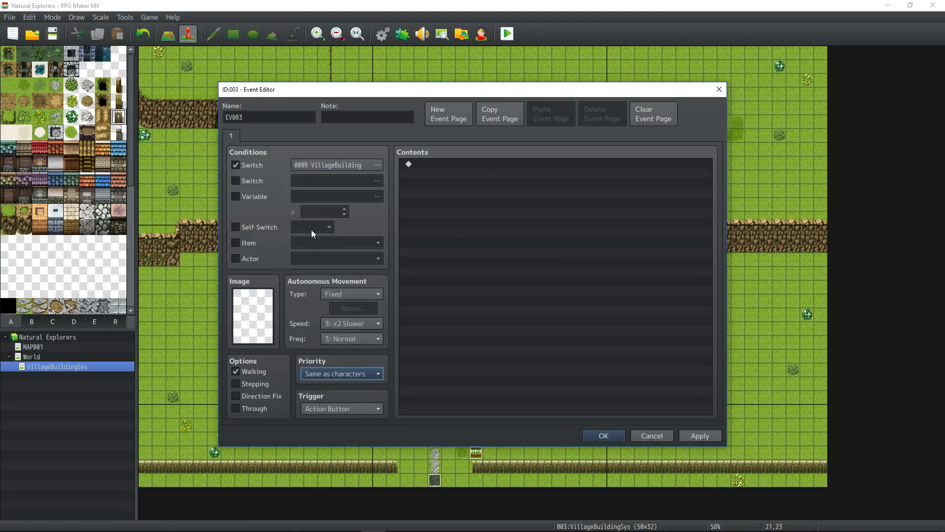
{"action": "key", "text": "Return"}
{"action": "key", "text": "ctrl+r"}
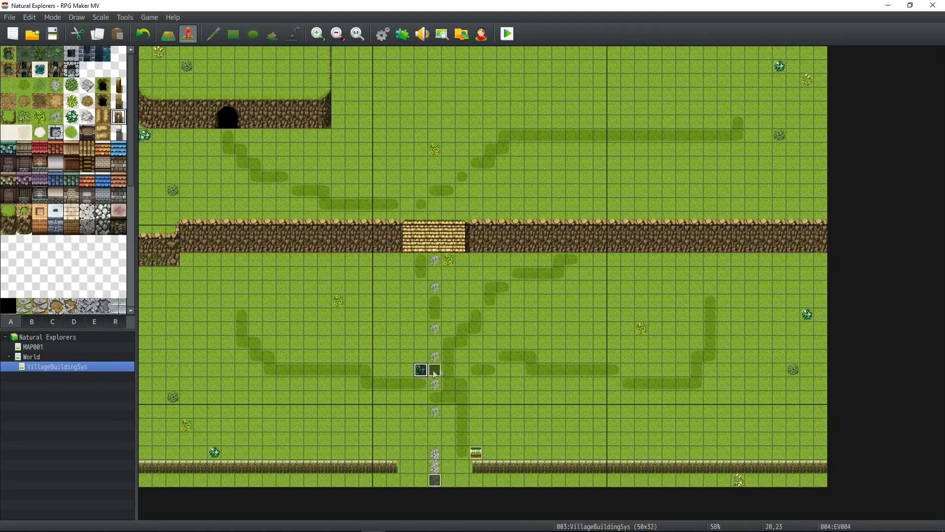
Step: Start a new game in the playtest and use the Village Deed on the explorer
{"action": "key", "text": "Return"}
{"action": "key", "text": "Return"}
{"action": "key", "text": "Escape"}
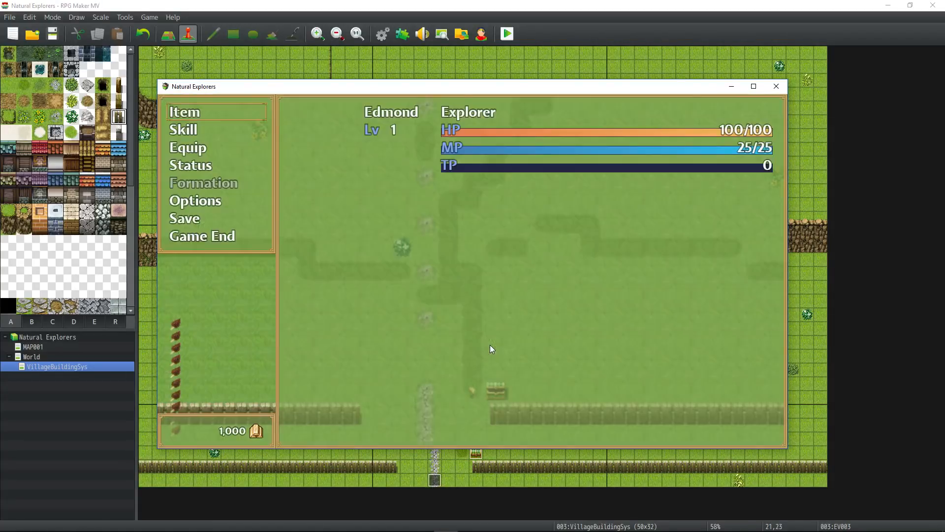
{"action": "key", "text": "Return"}
{"action": "key", "text": "Return"}
{"action": "key", "text": "Down"}
{"action": "key", "text": "Down"}
{"action": "key", "text": "Return"}
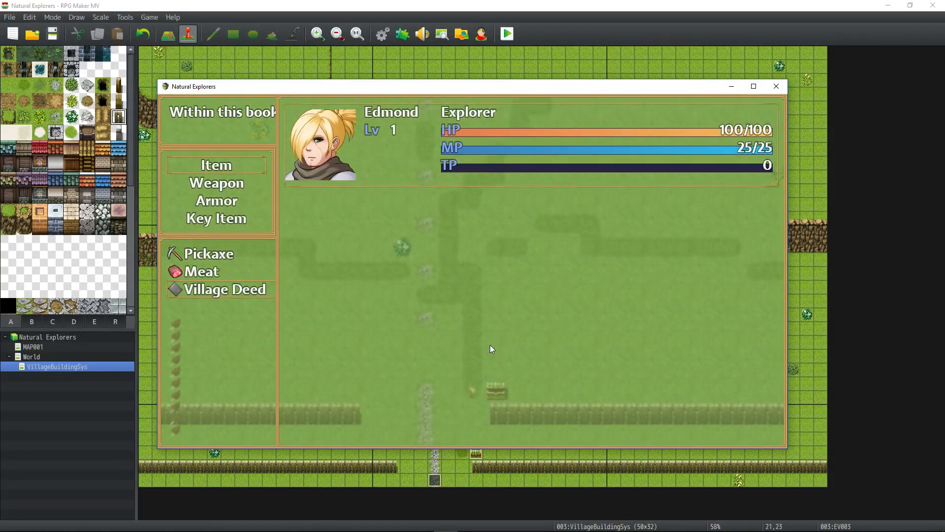
{"action": "key", "text": "Return"}
Step: Walk the explorer up to the monument on the stone path and test whether its front edge blocks movement
{"action": "key", "text": "Left"}
{"action": "key", "text": "Up"}
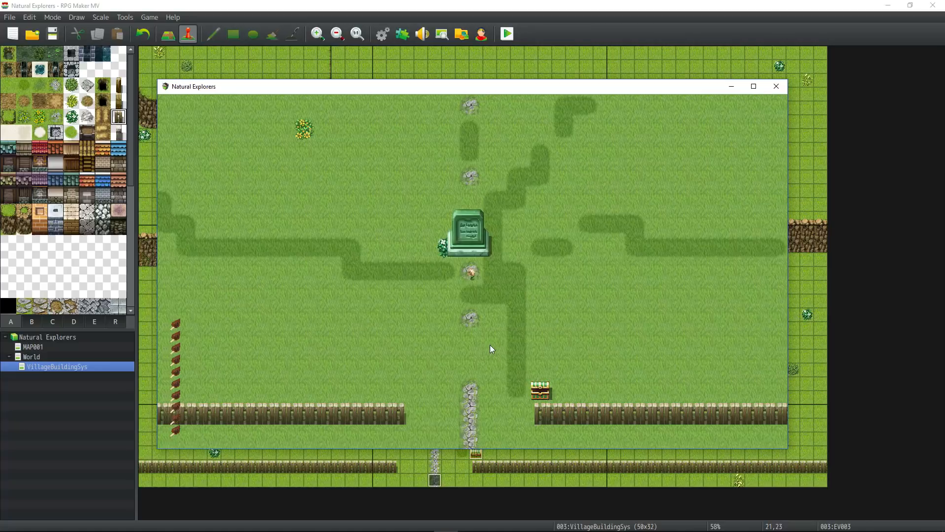
{"action": "key", "text": "Right"}
{"action": "key", "text": "Up"}
{"action": "key", "text": "Left"}
{"action": "key", "text": "Down"}
{"action": "key", "text": "Down"}
{"action": "key", "text": "Right"}
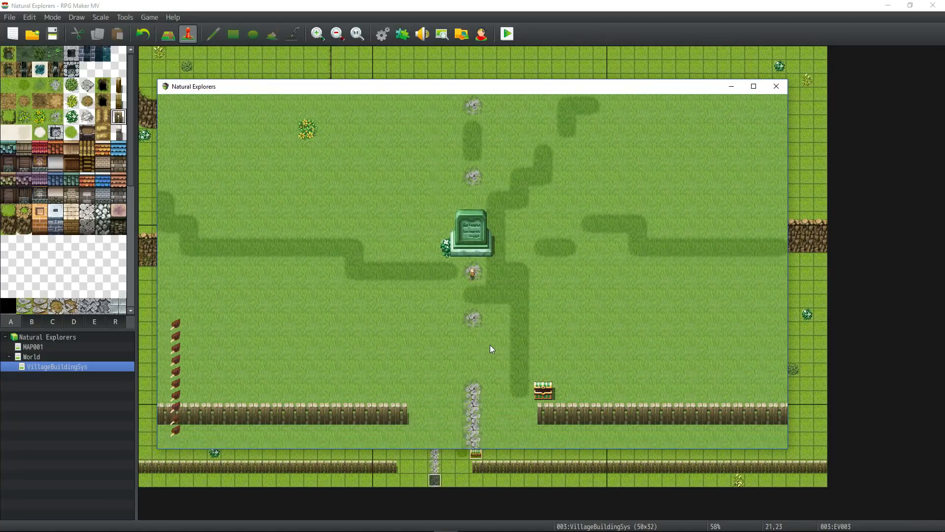
{"action": "key", "text": "Up"}
{"action": "key", "text": "Down"}
{"action": "key", "text": "Left"}
{"action": "key", "text": "Up"}
{"action": "key", "text": "Left"}
{"action": "key", "text": "Down"}
{"action": "key", "text": "Right"}
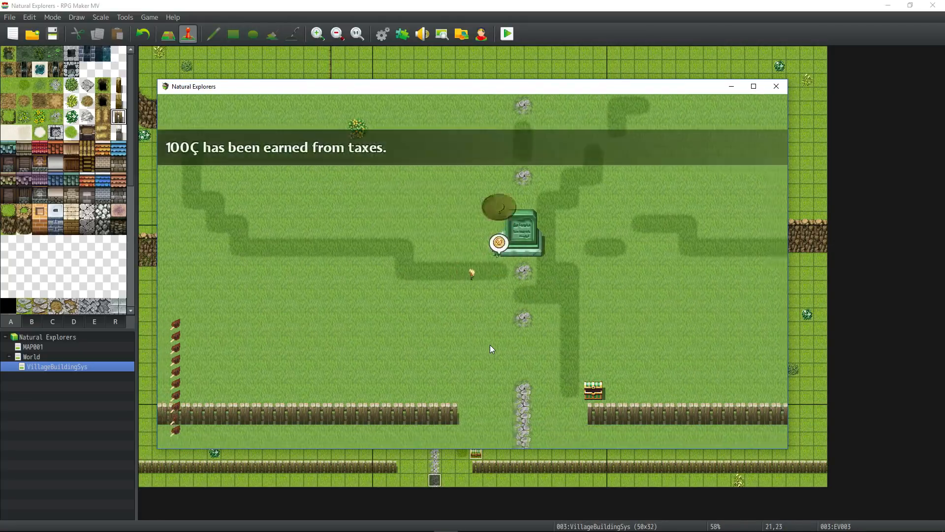
Step: Walk the explorer around the monument's right, rear and left sides to test the blocking, and end the playtest
{"action": "key", "text": "Right"}
{"action": "key", "text": "Left"}
{"action": "key", "text": "Right"}
{"action": "key", "text": "Up"}
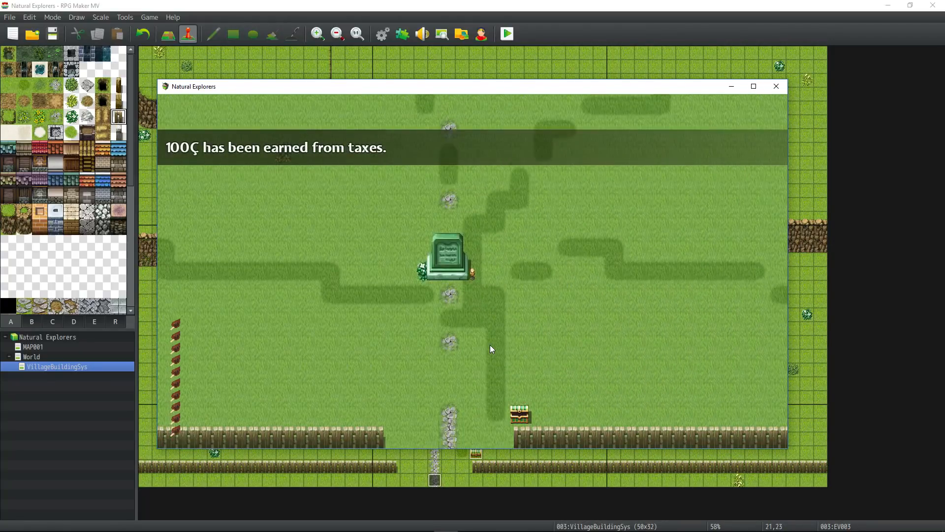
{"action": "key", "text": "Up"}
{"action": "key", "text": "Down"}
{"action": "key", "text": "Up"}
{"action": "key", "text": "Left"}
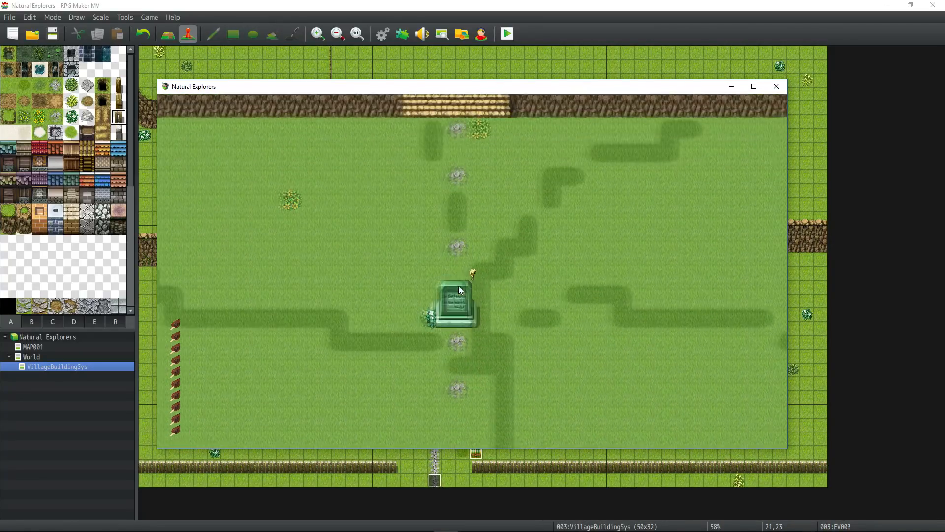
{"action": "key", "text": "Down"}
{"action": "key", "text": "Right"}
{"action": "key", "text": "Down"}
{"action": "key", "text": "Left"}
{"action": "key", "text": "Right"}
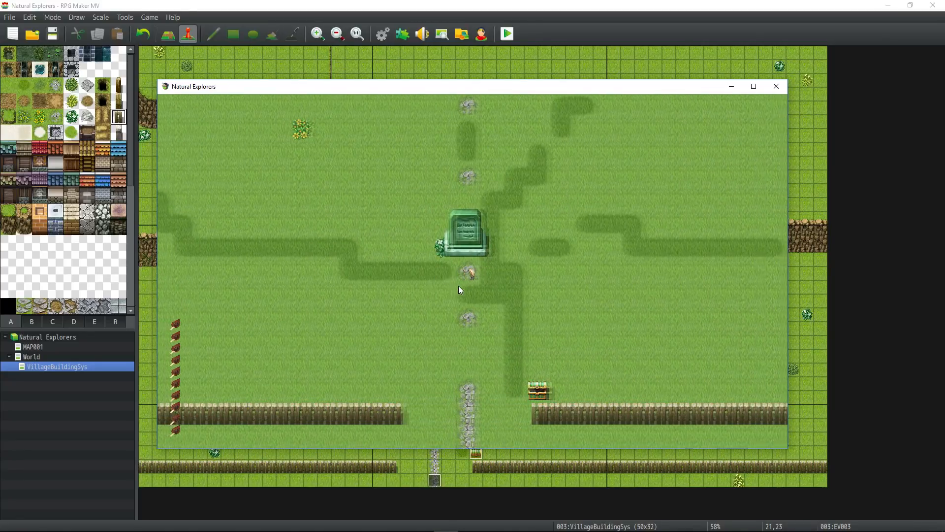
{"action": "key", "text": "Up"}
{"action": "key", "text": "Up"}
{"action": "key", "text": "Left"}
{"action": "key", "text": "Left"}
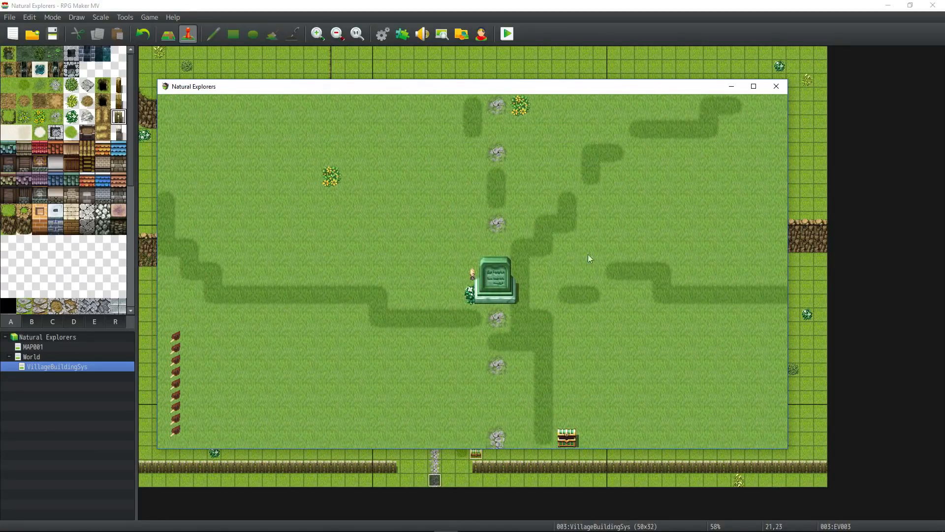
{"action": "left_click", "coordinate": [777, 87]}
Step: Review the settings of the two blocking events on tiles 21,23 and 20,23, accepting each without edits
{"action": "double_click", "coordinate": [432, 368]}
{"action": "left_click", "coordinate": [604, 435]}
{"action": "double_click", "coordinate": [416, 371]}
{"action": "left_click", "coordinate": [602, 436]}
Step: Switch to the World map and examine the FarmTimer01 common event and its icon balloon plugin command in the database
{"action": "left_click", "coordinate": [49, 357]}
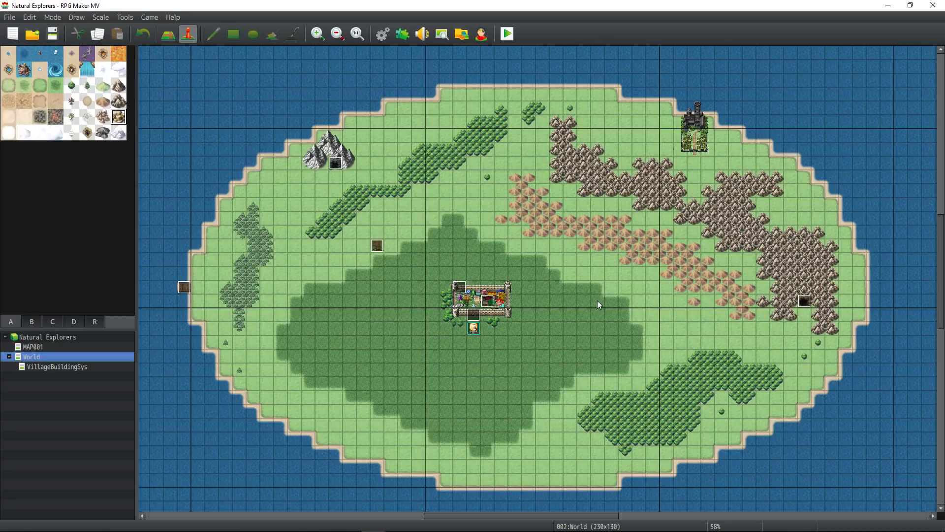
{"action": "left_click", "coordinate": [384, 34]}
{"action": "left_click", "coordinate": [292, 162]}
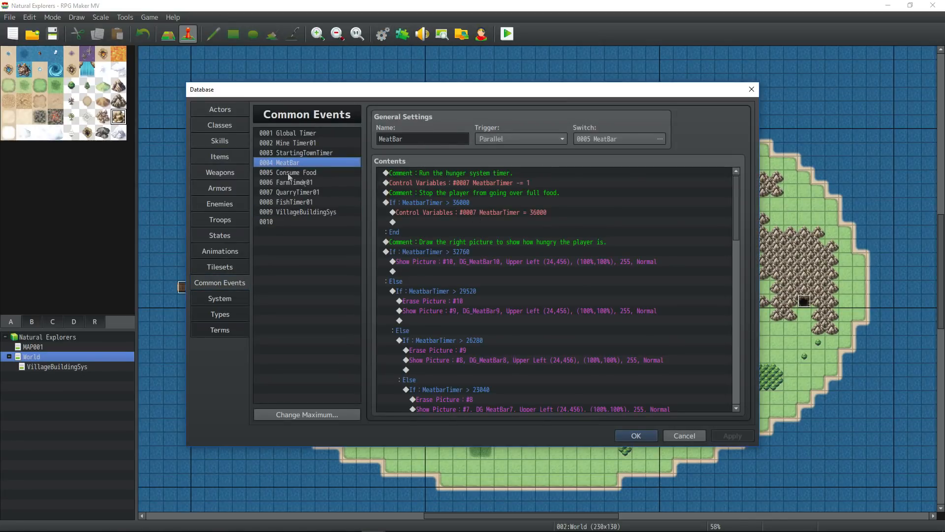
{"action": "left_click", "coordinate": [313, 183]}
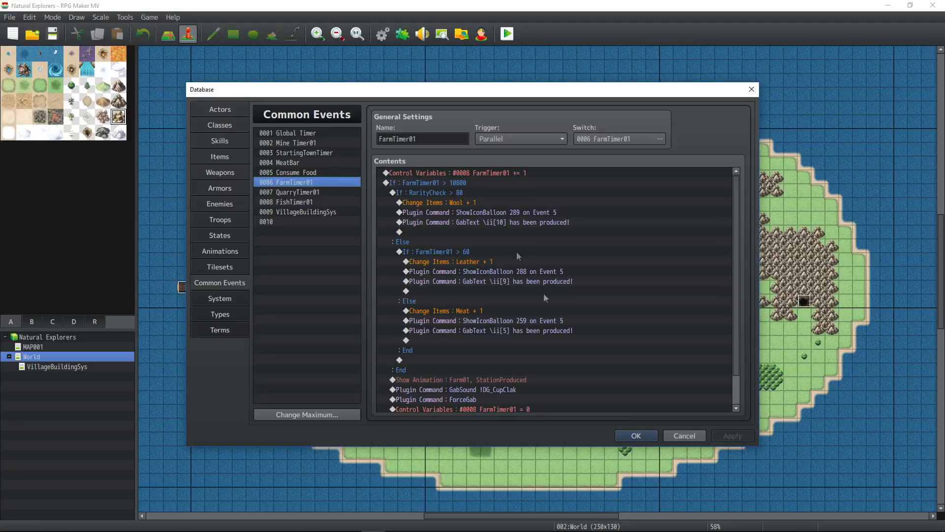
{"action": "key", "text": "Escape"}
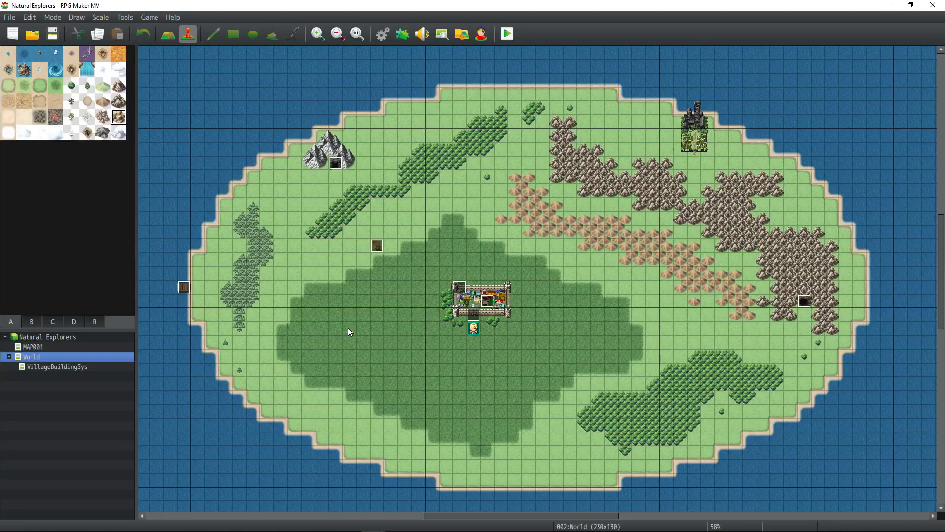
{"action": "key", "text": "F9"}
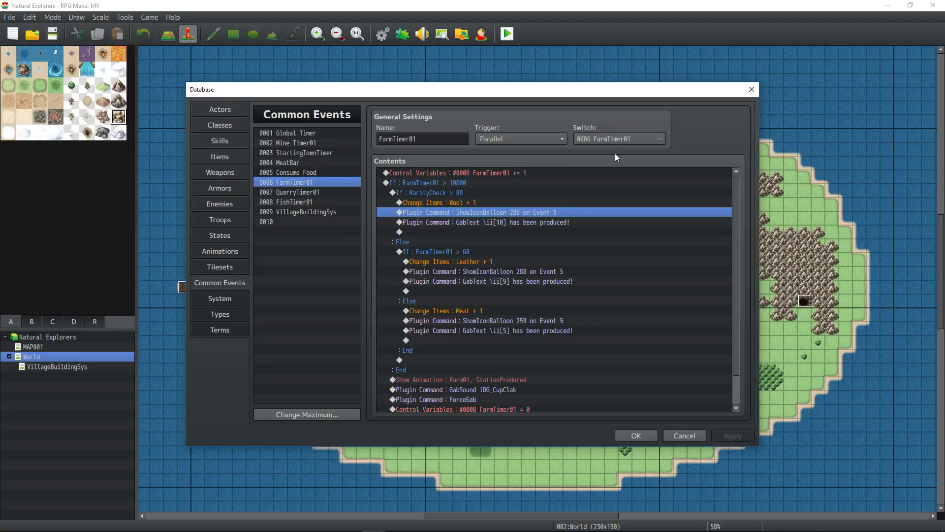
{"action": "left_click", "coordinate": [637, 434]}
Step: Rename the World map's transfer event at tile 105,65 as Xfer2Village
{"action": "double_click", "coordinate": [473, 315]}
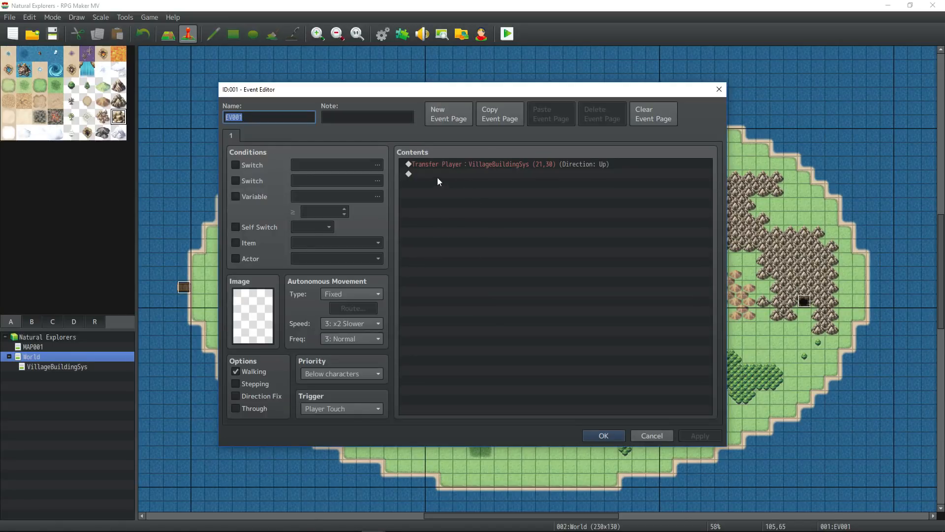
{"action": "type", "text": "Xfer2"}
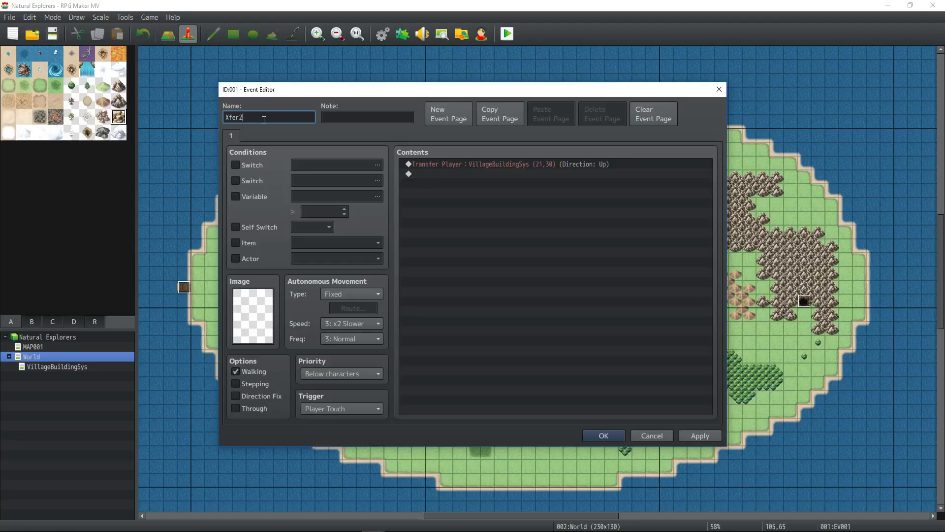
{"action": "type", "text": "Village"}
{"action": "key", "text": "Return"}
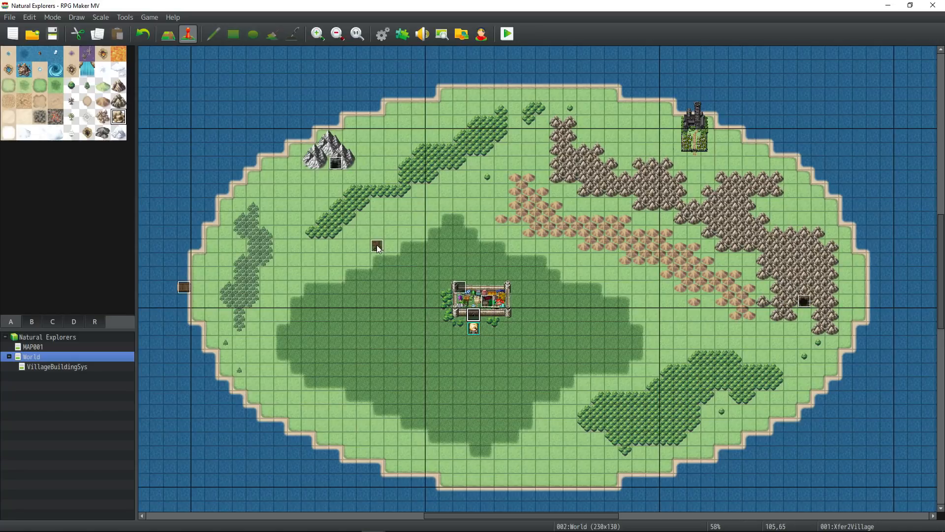
Step: In the Mine01 event's build branch, insert a Control Switches command before the Control Self Switch A command
{"action": "double_click", "coordinate": [804, 300]}
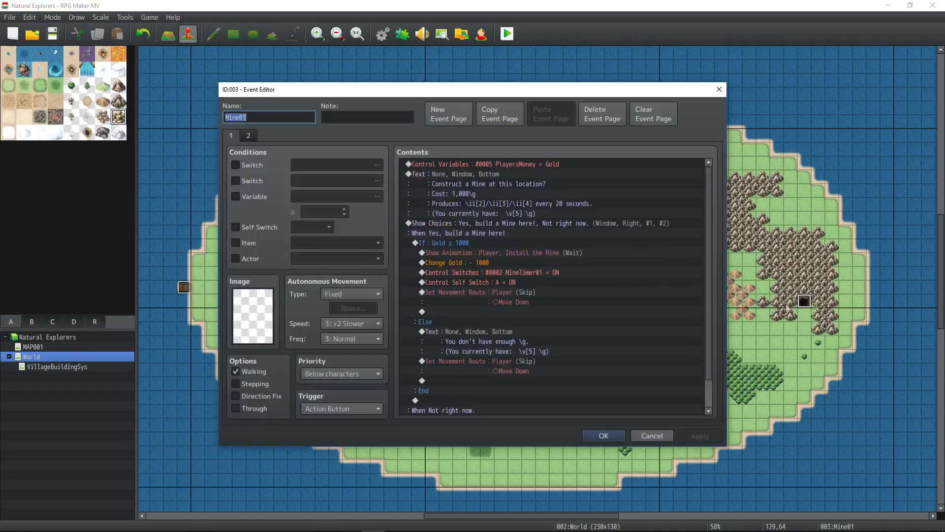
{"action": "right_click", "coordinate": [481, 276]}
{"action": "left_click", "coordinate": [455, 283]}
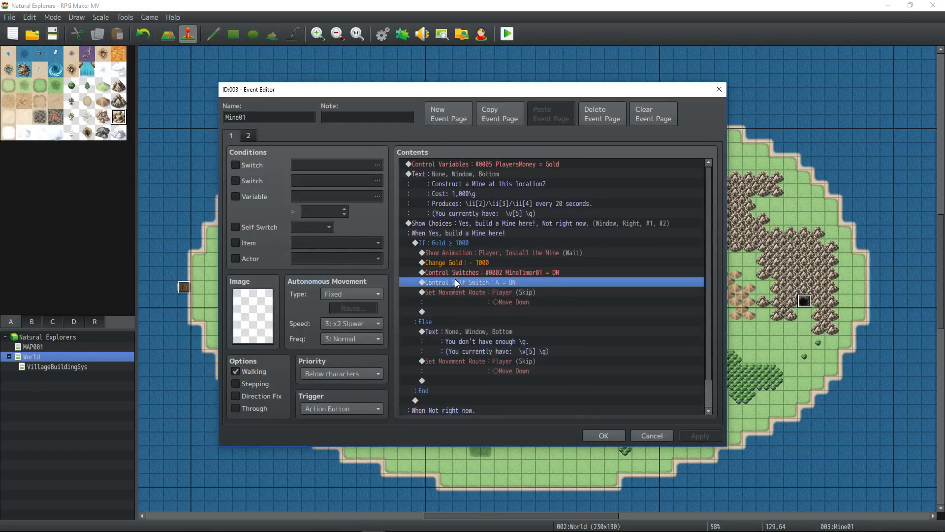
{"action": "right_click", "coordinate": [458, 284]}
{"action": "left_click", "coordinate": [483, 292]}
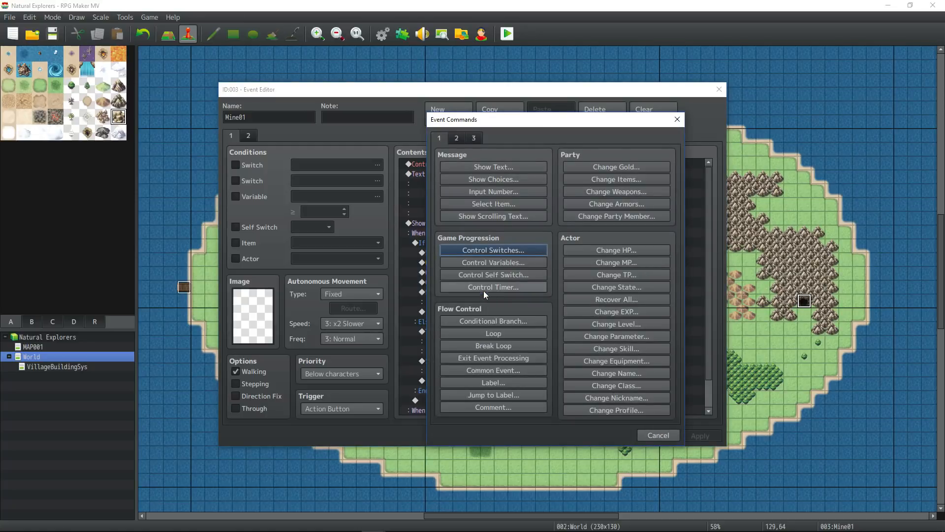
{"action": "left_click", "coordinate": [485, 249]}
Step: Name switch 0010 Mine01Purchased, have the new command turn it ON, and accept the Mine01 event
{"action": "left_click", "coordinate": [622, 259]}
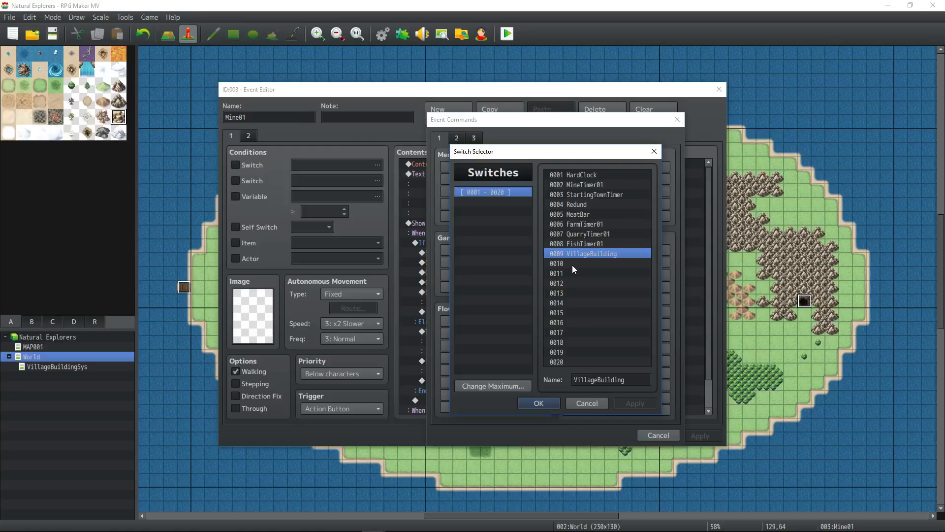
{"action": "left_click", "coordinate": [576, 264]}
{"action": "left_click", "coordinate": [588, 379]}
{"action": "type", "text": "Mine01Purchased"}
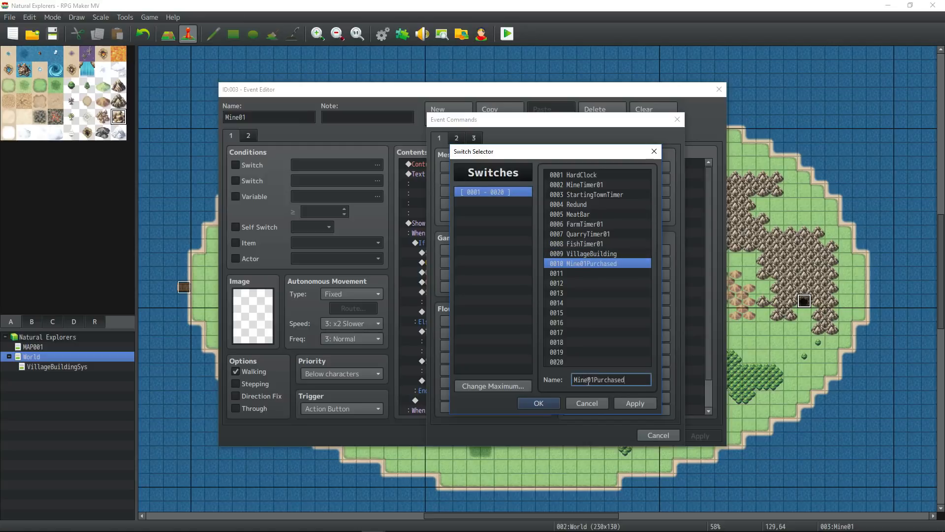
{"action": "left_click", "coordinate": [539, 404]}
{"action": "left_click", "coordinate": [554, 331]}
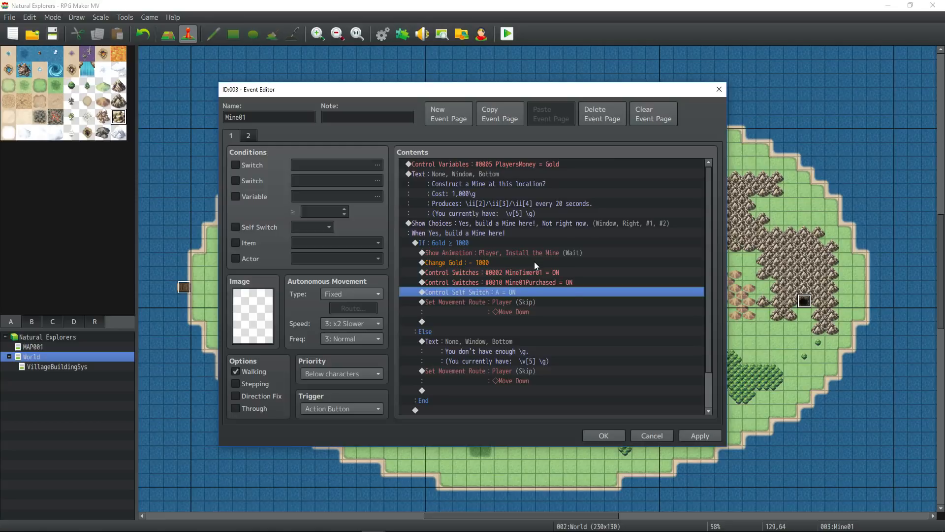
{"action": "left_click", "coordinate": [603, 436]}
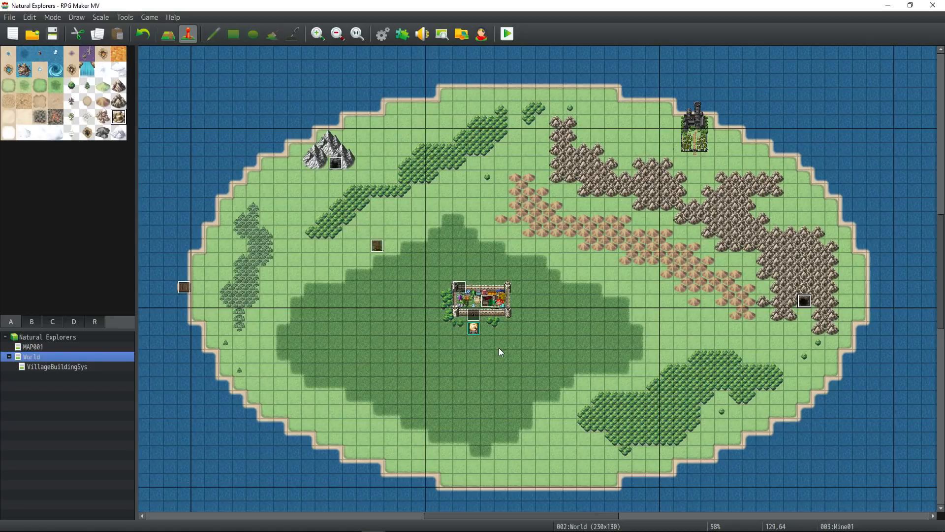
Step: Review the MineTimer01 and Mine01Purchased switch commands and both pages of the Mine01 event
{"action": "double_click", "coordinate": [804, 301]}
{"action": "left_click", "coordinate": [480, 273]}
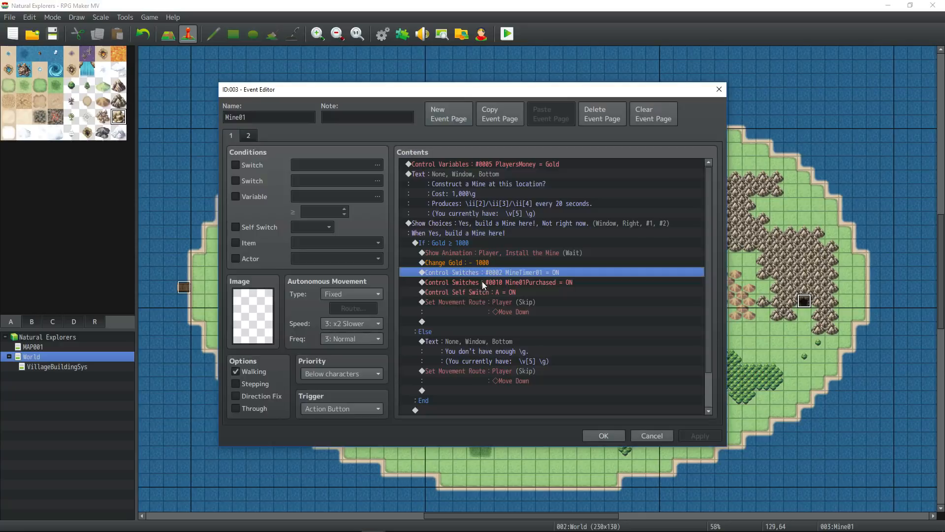
{"action": "left_click", "coordinate": [500, 282]}
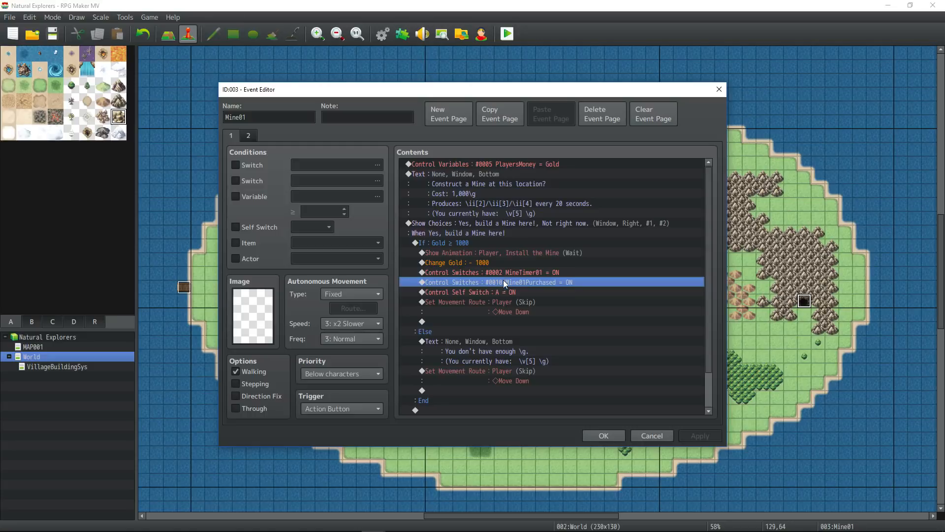
{"action": "left_click", "coordinate": [248, 135]}
{"action": "left_click", "coordinate": [231, 136]}
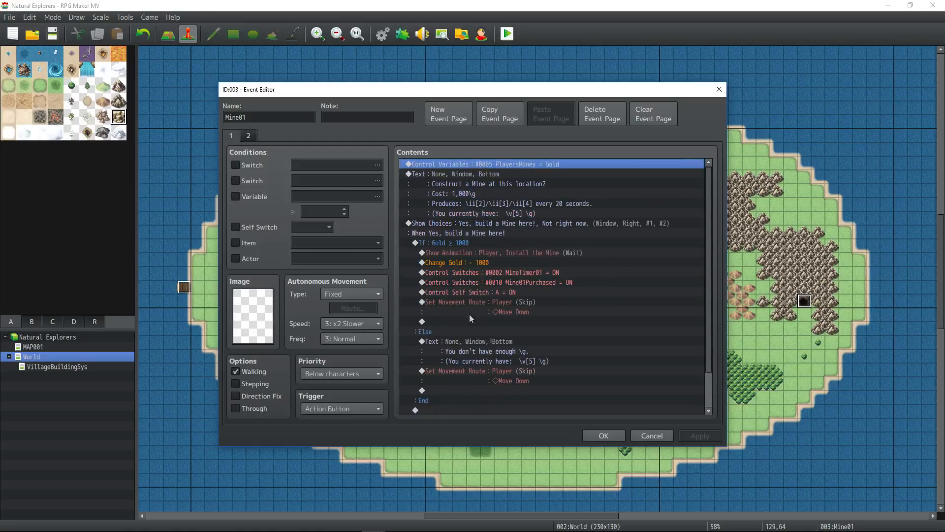
{"action": "left_click", "coordinate": [604, 435]}
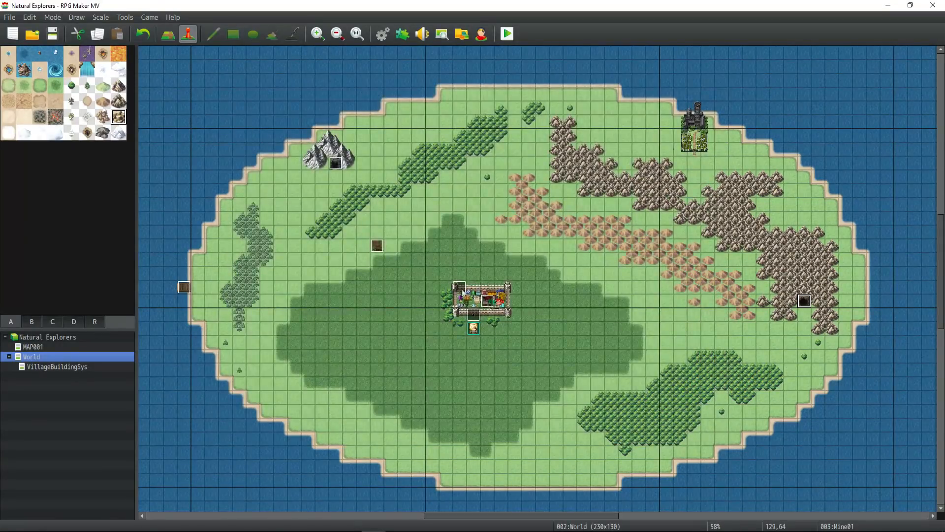
Step: In the Farm01 event's purchase branch, insert a new command before the Control Self Switch A command
{"action": "double_click", "coordinate": [379, 246]}
{"action": "right_click", "coordinate": [480, 281]}
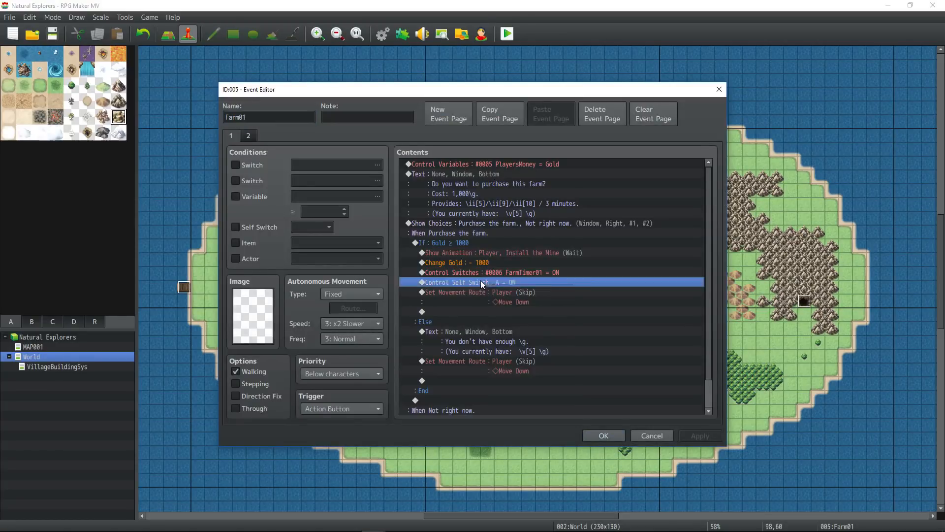
Step: Add a Control Switches command to the Farm01 event turning ON switch 0011, named Farm01Purchased, before the self switch command, and save the event
{"action": "left_click", "coordinate": [456, 273]}
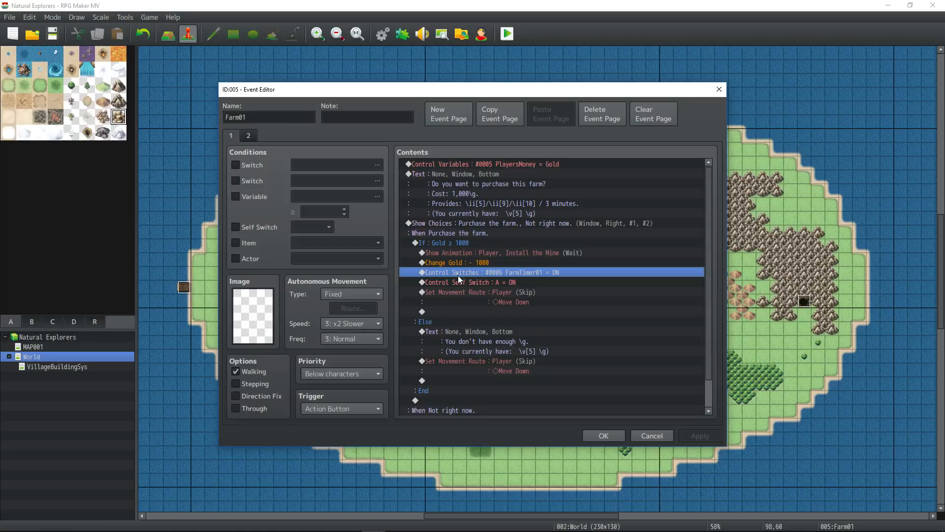
{"action": "right_click", "coordinate": [462, 280]}
{"action": "left_click", "coordinate": [492, 296]}
{"action": "left_click", "coordinate": [492, 249]}
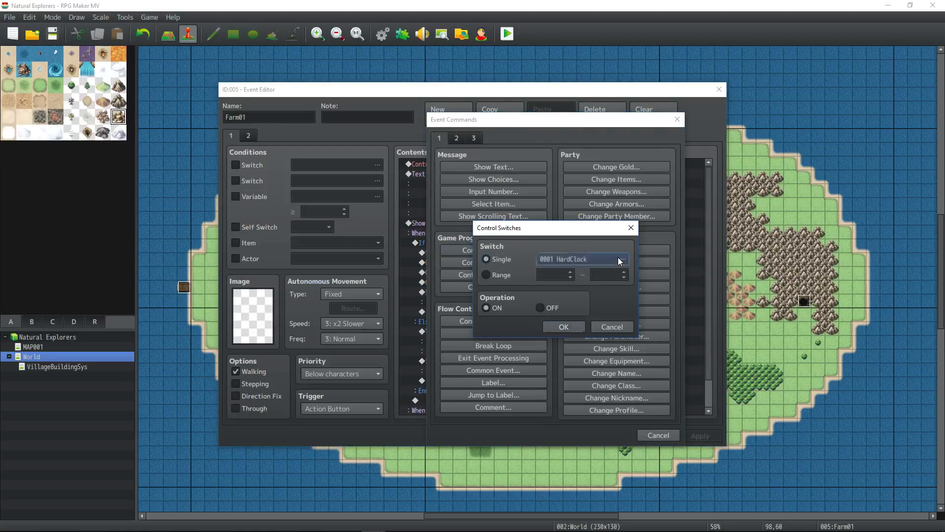
{"action": "left_click", "coordinate": [615, 257]}
{"action": "type", "text": "Farm01Purchased"}
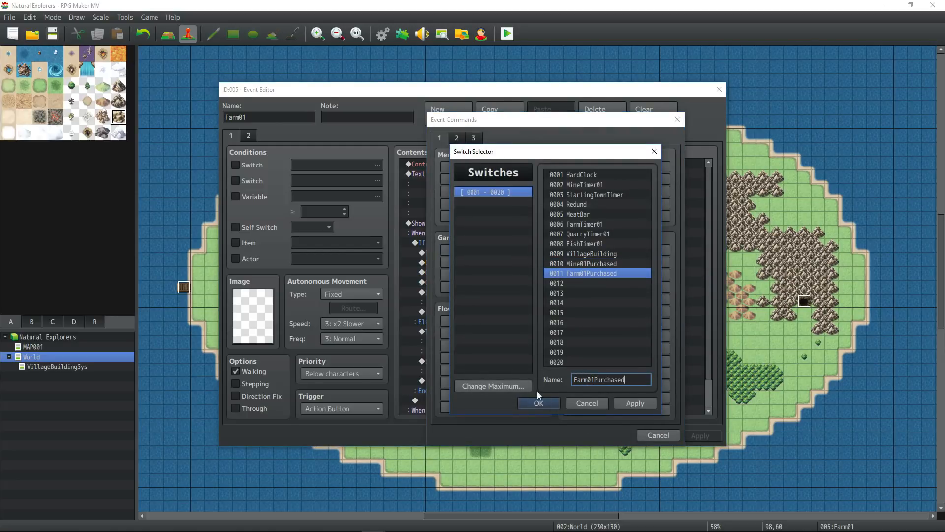
{"action": "left_click", "coordinate": [539, 403]}
{"action": "left_click", "coordinate": [564, 327]}
{"action": "left_click", "coordinate": [597, 436]}
Step: Add a Control Switches command to the Quarry01 event turning ON switch 0012, named Quarry01Purchased, and save the event
{"action": "double_click", "coordinate": [337, 164]}
{"action": "right_click", "coordinate": [469, 282]}
{"action": "left_click", "coordinate": [488, 288]}
{"action": "left_click", "coordinate": [498, 254]}
{"action": "left_click", "coordinate": [615, 258]}
{"action": "left_click", "coordinate": [584, 283]}
{"action": "left_click", "coordinate": [573, 379]}
{"action": "type", "text": "Qu"}
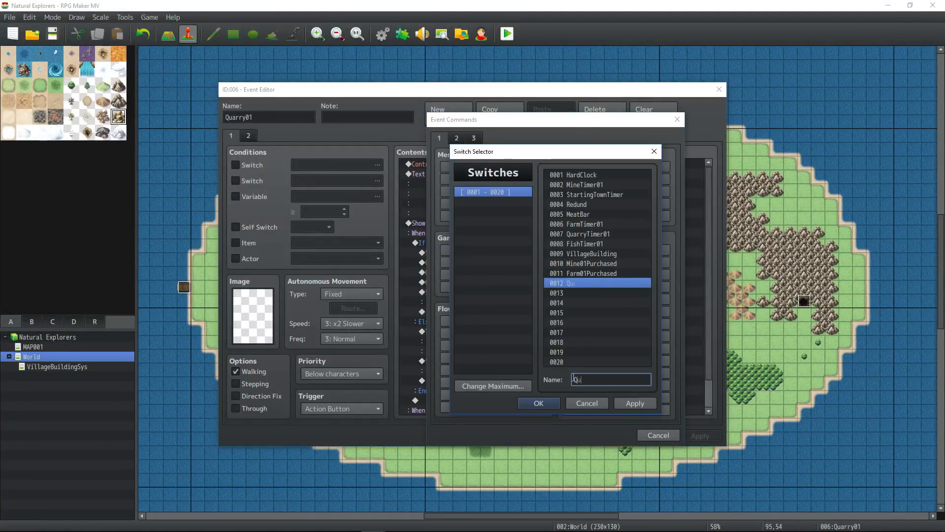
{"action": "type", "text": "arry01Purchased"}
{"action": "left_click", "coordinate": [539, 403]}
{"action": "left_click", "coordinate": [552, 326]}
{"action": "left_click", "coordinate": [601, 433]}
Step: In the FishFarm01 event, change the timer switch command to turn ON 0008 FishTimer01
{"action": "right_click", "coordinate": [184, 286]}
{"action": "left_click", "coordinate": [199, 297]}
{"action": "right_click", "coordinate": [484, 279]}
{"action": "left_click", "coordinate": [486, 286]}
{"action": "key", "text": "Return"}
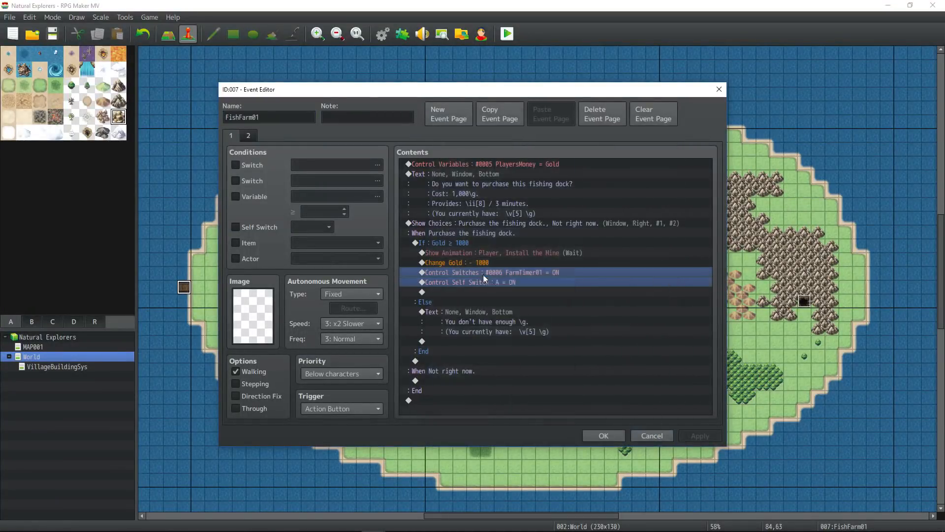
{"action": "left_click", "coordinate": [597, 261]}
{"action": "left_click", "coordinate": [594, 244]}
{"action": "key", "text": "Return"}
{"action": "left_click", "coordinate": [569, 328]}
Step: Duplicate the FishTimer01 switch command inside the gold check of the FishFarm01 event
{"action": "left_click", "coordinate": [537, 244]}
{"action": "left_click", "coordinate": [531, 272]}
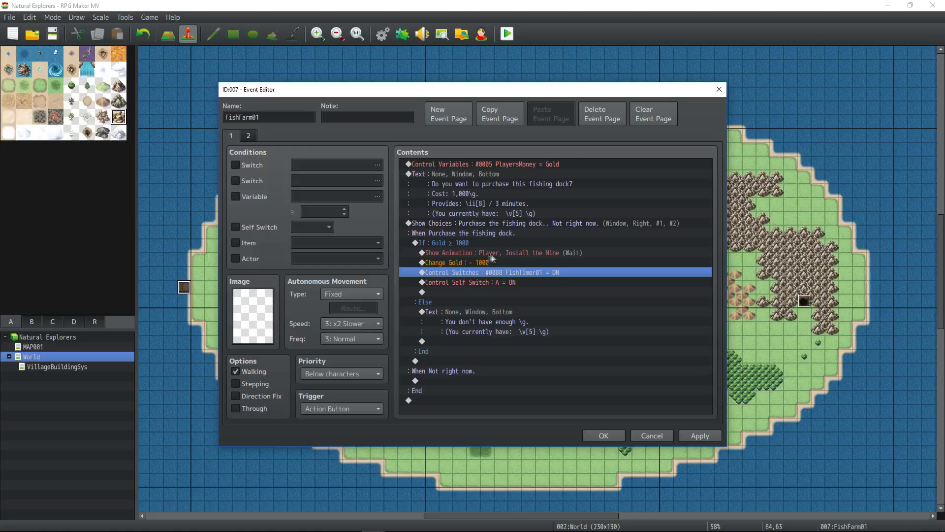
{"action": "right_click", "coordinate": [496, 271]}
{"action": "left_click", "coordinate": [513, 324]}
{"action": "right_click", "coordinate": [494, 270]}
{"action": "left_click", "coordinate": [512, 338]}
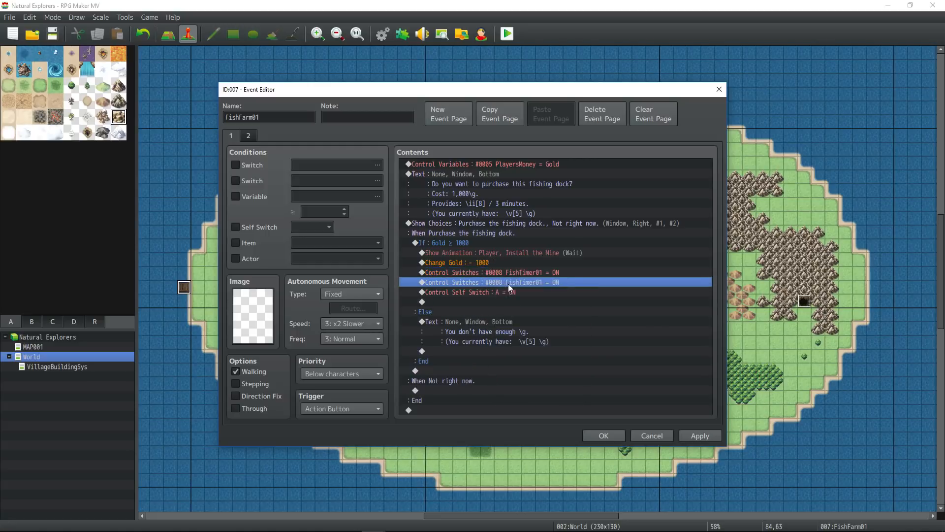
Step: Make the duplicated command turn ON switch 0013, named Fish01Purchased, and save the FishFarm01 event
{"action": "double_click", "coordinate": [508, 284]}
{"action": "left_click", "coordinate": [622, 261]}
{"action": "left_click", "coordinate": [590, 293]}
{"action": "left_click", "coordinate": [576, 380]}
{"action": "type", "text": "Fish01Purchased"}
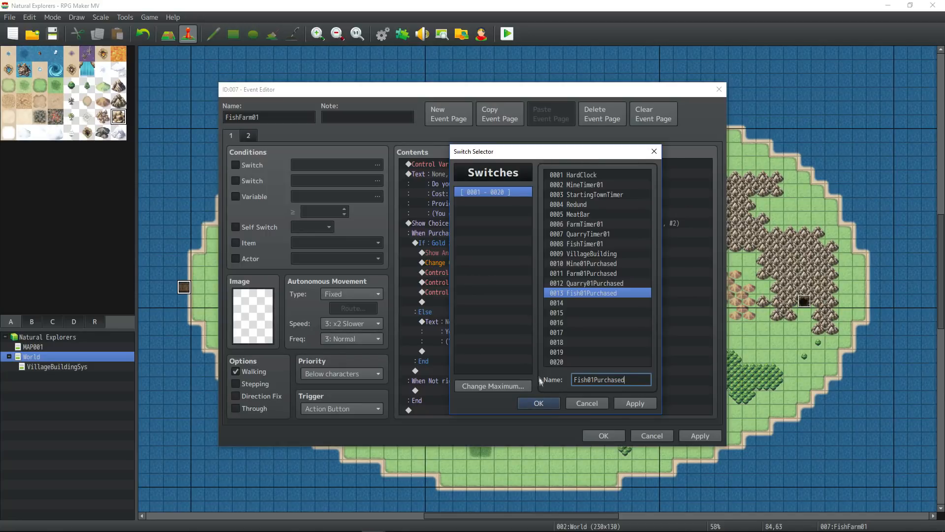
{"action": "left_click", "coordinate": [538, 403]}
{"action": "left_click", "coordinate": [564, 327]}
{"action": "left_click", "coordinate": [603, 435]}
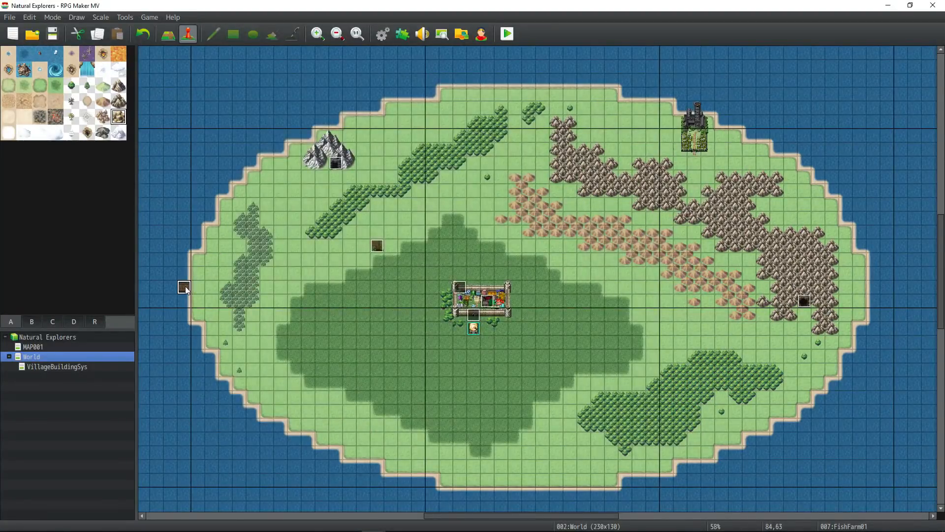
{"action": "left_click", "coordinate": [336, 163]}
{"action": "left_click", "coordinate": [804, 301]}
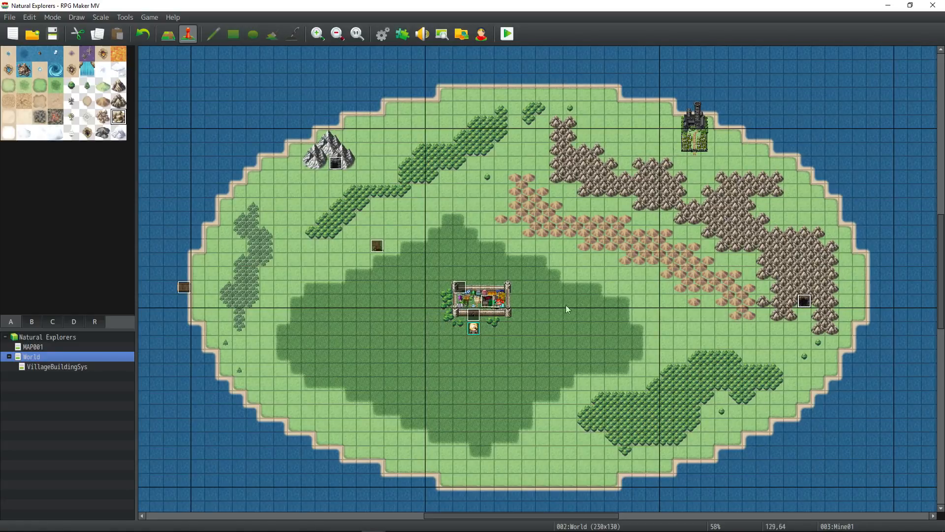
{"action": "double_click", "coordinate": [473, 310]}
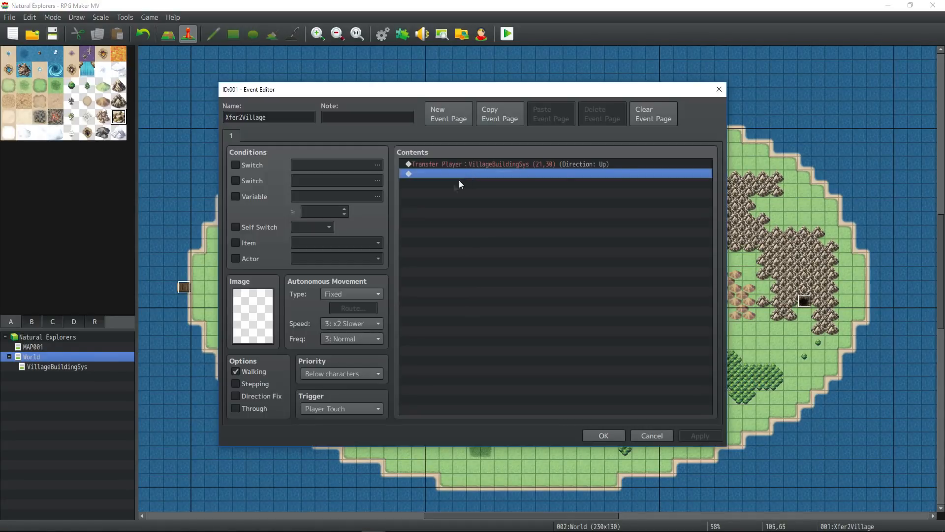
{"action": "right_click", "coordinate": [458, 178]}
{"action": "left_click", "coordinate": [483, 185]}
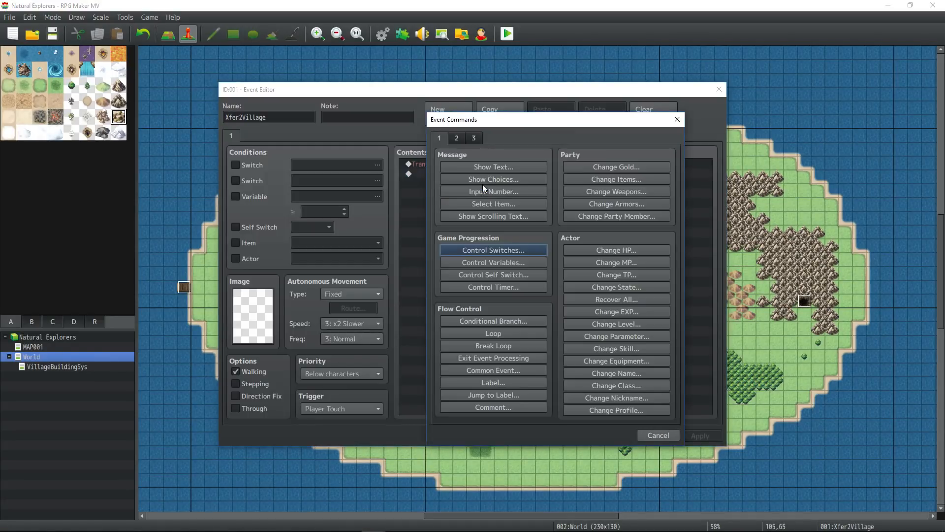
{"action": "left_click", "coordinate": [660, 435]}
{"action": "left_click", "coordinate": [620, 436]}
Step: Review the mine, farm, quarry and fish timer common events and their trigger switches in the database
{"action": "left_click", "coordinate": [396, 34]}
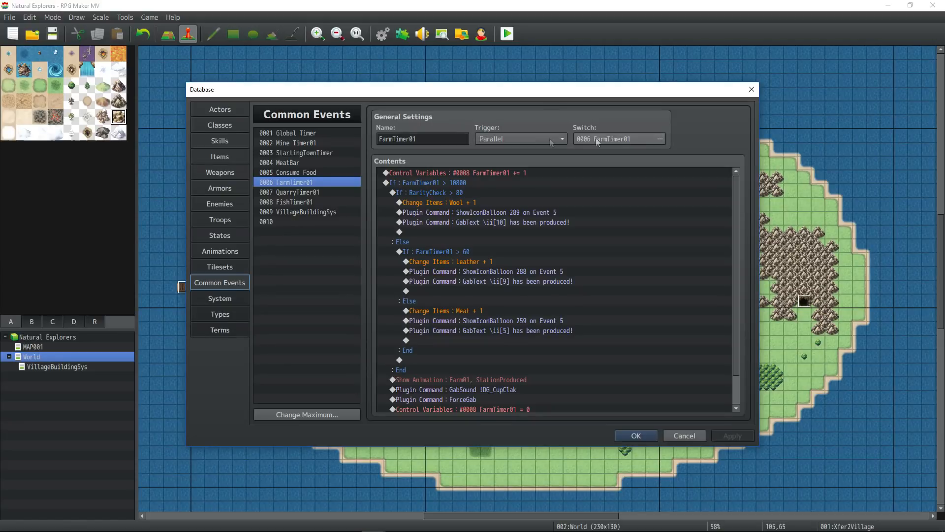
{"action": "left_click", "coordinate": [318, 143]}
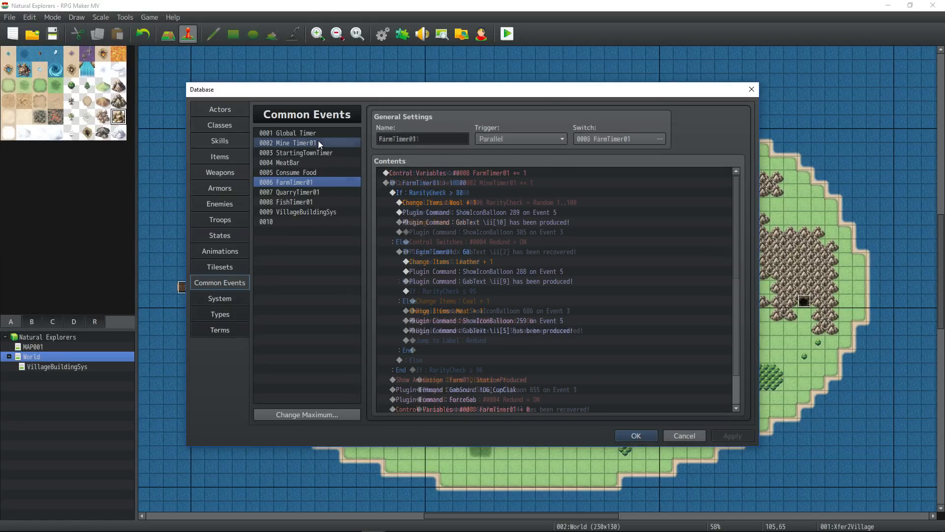
{"action": "left_click", "coordinate": [315, 182]}
{"action": "left_click", "coordinate": [316, 192]}
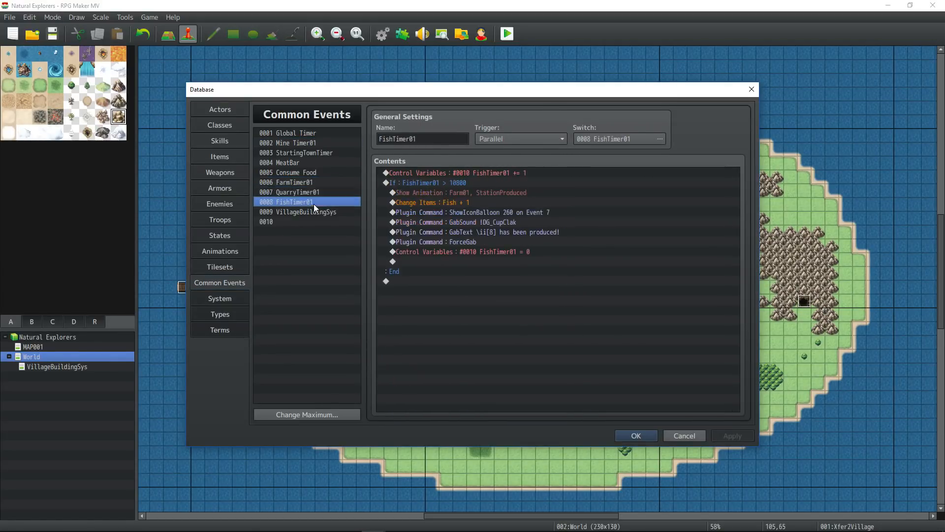
{"action": "left_click", "coordinate": [317, 185]}
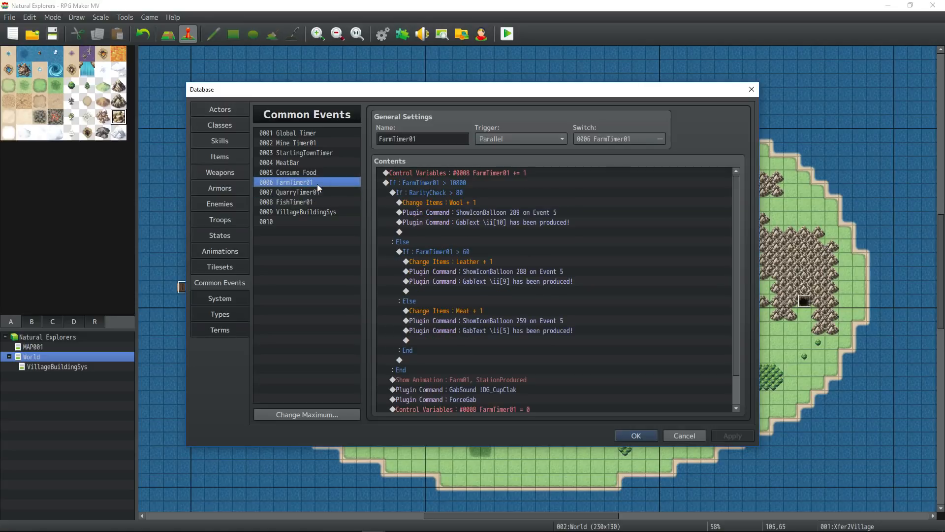
{"action": "left_click", "coordinate": [320, 143]}
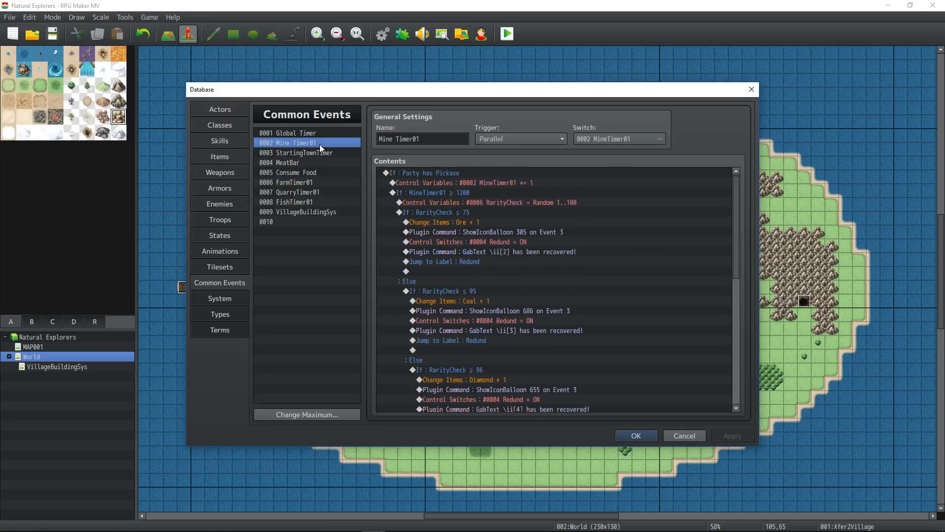
{"action": "left_click", "coordinate": [637, 433]}
Step: Insert a Control Switches command setting 0002 MineTimer01 to OFF before the player transfer in the Xfer2Village event
{"action": "double_click", "coordinate": [473, 316]}
{"action": "right_click", "coordinate": [507, 201]}
{"action": "right_click", "coordinate": [436, 162]}
{"action": "left_click", "coordinate": [457, 166]}
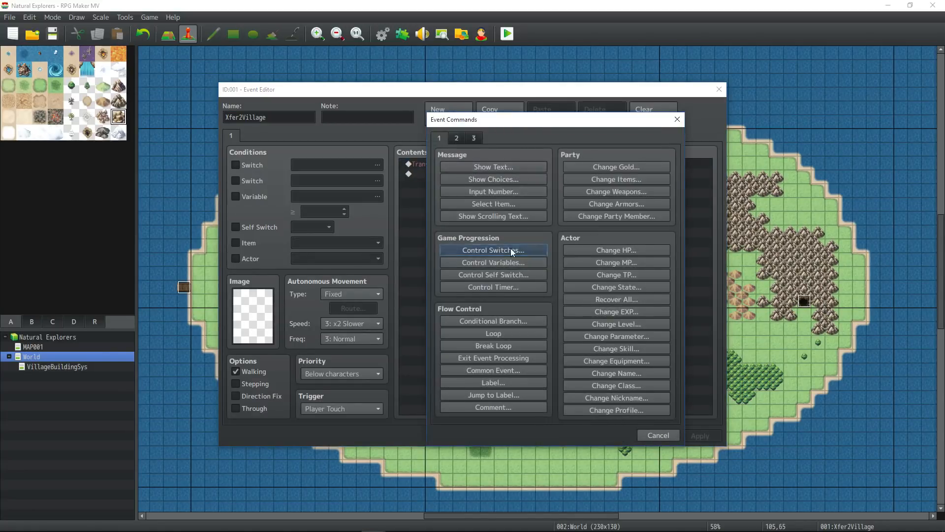
{"action": "left_click", "coordinate": [510, 249]}
{"action": "left_click", "coordinate": [622, 260]}
{"action": "left_click", "coordinate": [605, 184]}
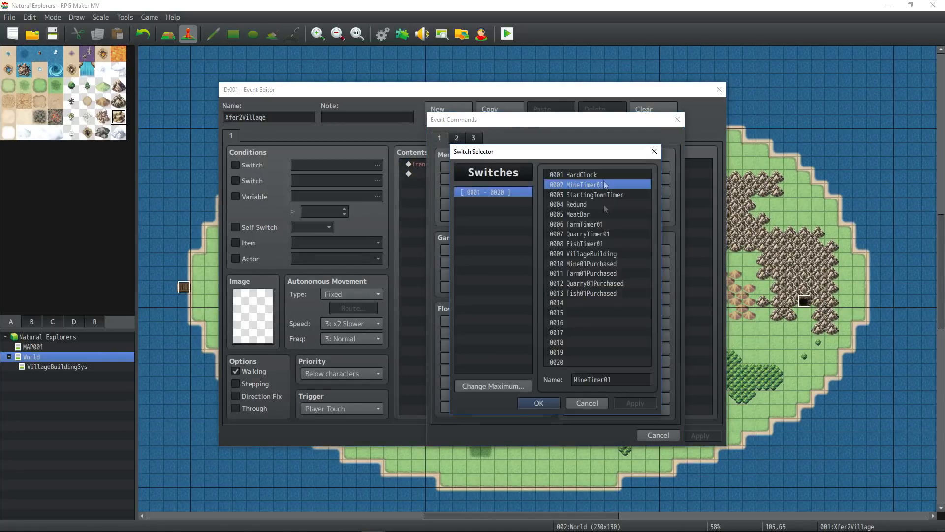
{"action": "left_click", "coordinate": [540, 403]}
{"action": "left_click", "coordinate": [563, 327]}
Step: Insert a Control Switches command setting 0006 FarmTimer01 to OFF before the player transfer
{"action": "double_click", "coordinate": [469, 173]}
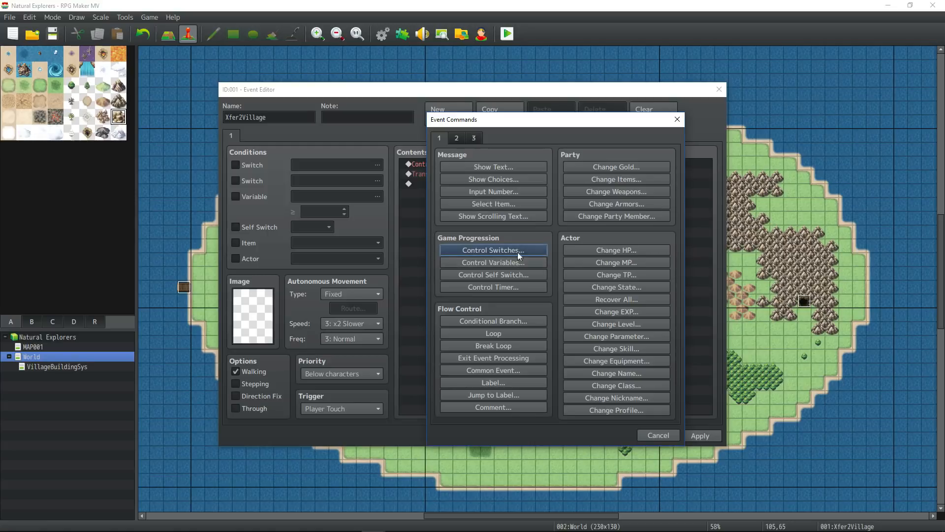
{"action": "left_click", "coordinate": [517, 251]}
{"action": "left_click", "coordinate": [623, 259]}
{"action": "left_click", "coordinate": [605, 227]}
{"action": "left_click", "coordinate": [540, 403]}
{"action": "left_click", "coordinate": [563, 327]}
Step: Insert a Control Switches command setting 0007 QuarryTimer01 to OFF before the player transfer
{"action": "double_click", "coordinate": [503, 194]}
{"action": "left_click", "coordinate": [518, 250]}
{"action": "left_click", "coordinate": [622, 259]}
{"action": "left_click", "coordinate": [600, 234]}
{"action": "left_click", "coordinate": [544, 403]}
{"action": "left_click", "coordinate": [563, 326]}
Step: Insert a Control Switches command setting 0008 FishTimer01 to OFF before the player transfer, and save the Xfer2Village event
{"action": "double_click", "coordinate": [474, 193]}
{"action": "left_click", "coordinate": [509, 250]}
{"action": "left_click", "coordinate": [622, 259]}
{"action": "left_click", "coordinate": [600, 244]}
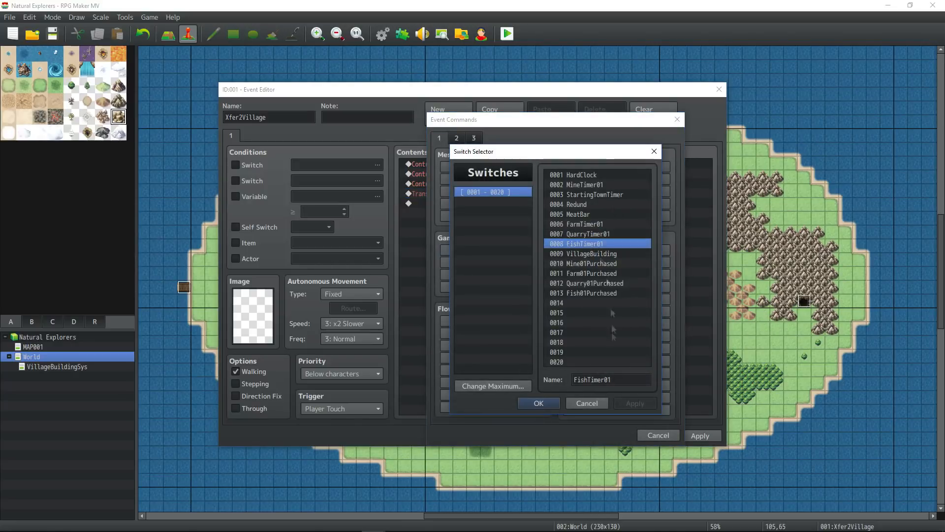
{"action": "left_click", "coordinate": [551, 401]}
{"action": "left_click", "coordinate": [542, 308]}
{"action": "left_click", "coordinate": [563, 326]}
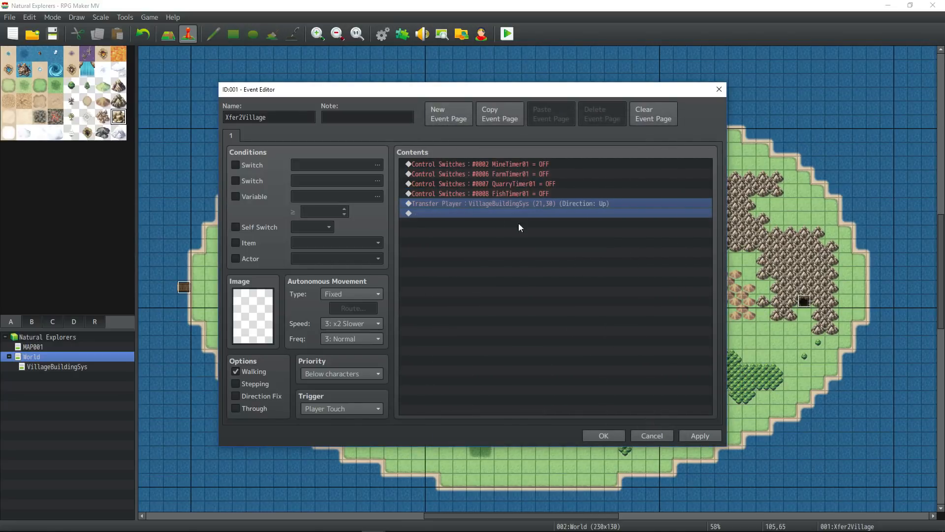
{"action": "left_click", "coordinate": [700, 435]}
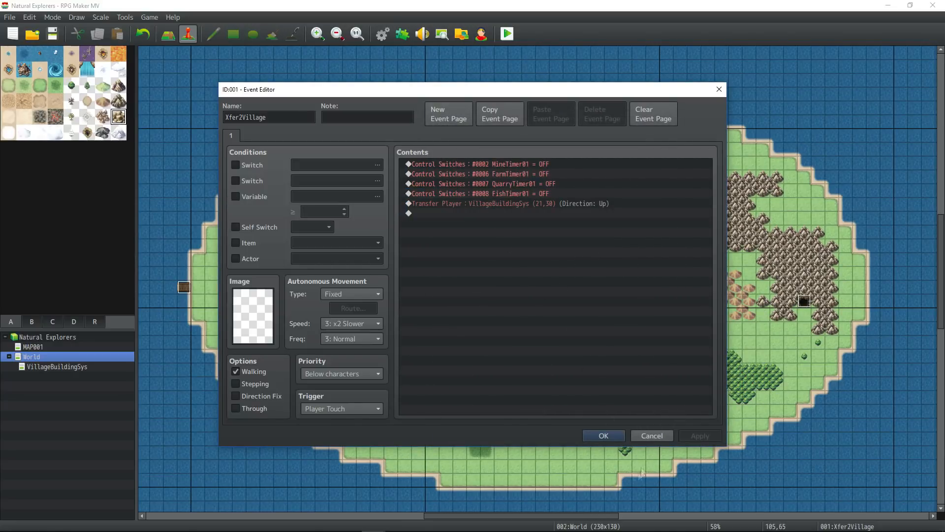
{"action": "left_click", "coordinate": [611, 433]}
Step: In the VillageBuildingSys map's ToWorldMap event, insert a conditional branch before the transfer checking that switch 0010 Mine01Purchased is ON
{"action": "left_click", "coordinate": [63, 366]}
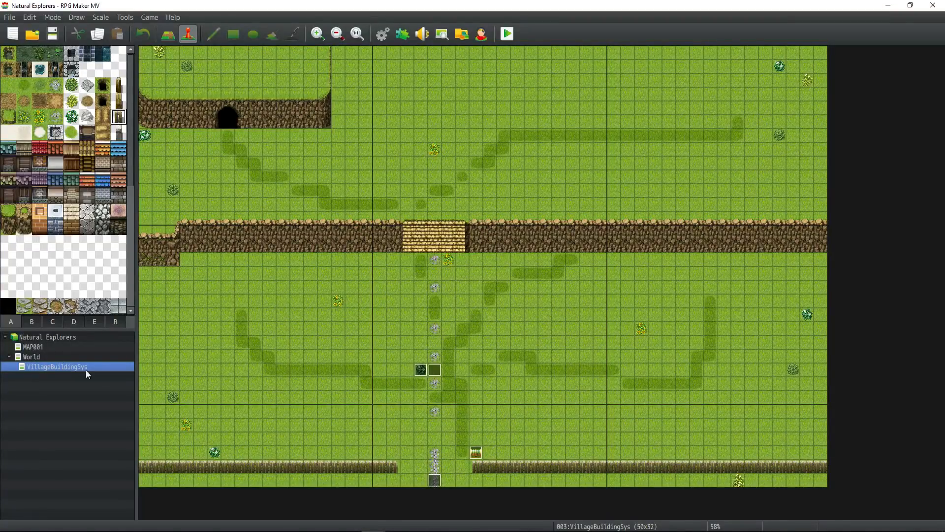
{"action": "double_click", "coordinate": [435, 480]}
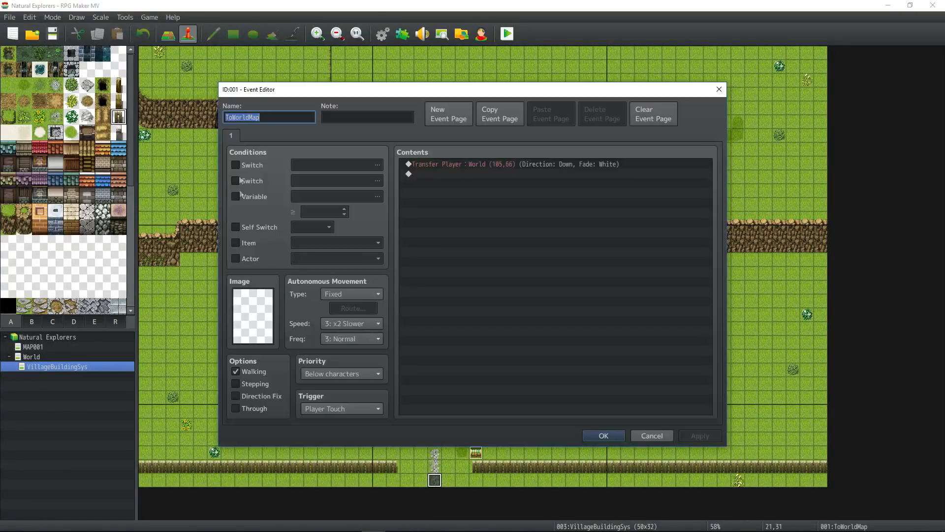
{"action": "right_click", "coordinate": [441, 164]}
{"action": "left_click", "coordinate": [450, 168]}
{"action": "left_click", "coordinate": [503, 319]}
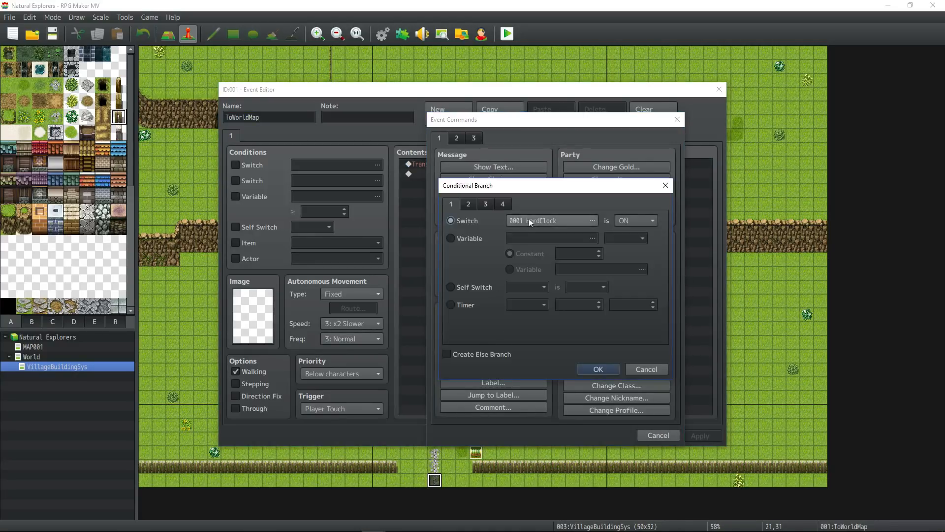
{"action": "left_click", "coordinate": [529, 221]}
{"action": "left_click", "coordinate": [608, 254]}
{"action": "left_click", "coordinate": [611, 264]}
{"action": "left_click", "coordinate": [539, 403]}
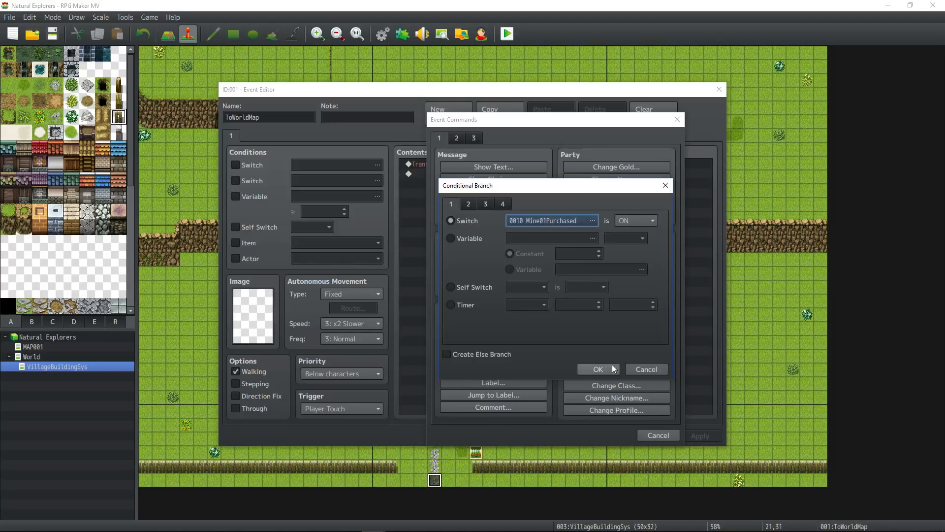
{"action": "left_click", "coordinate": [598, 368]}
Step: Inside the Mine01Purchased branch, add a Control Switches command turning ON 0002 MineTimer01
{"action": "right_click", "coordinate": [439, 172]}
{"action": "left_click", "coordinate": [468, 178]}
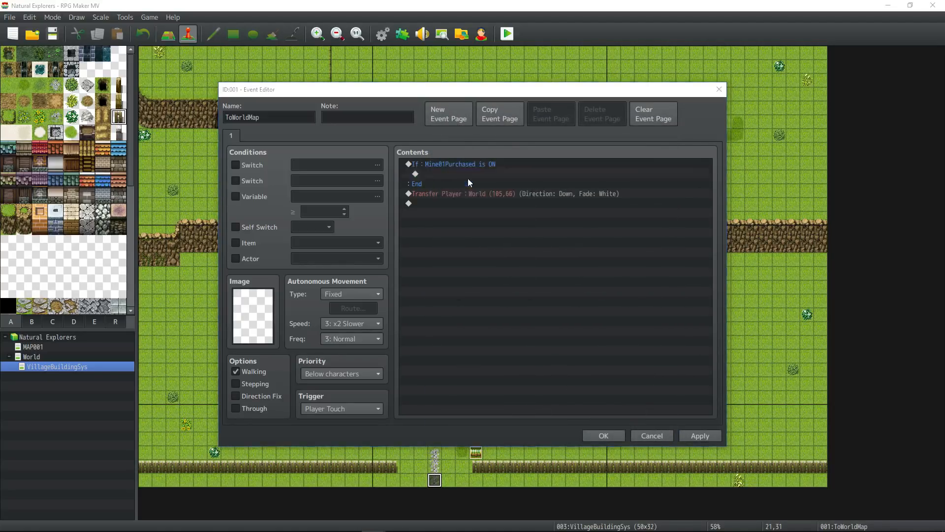
{"action": "left_click", "coordinate": [462, 249]}
{"action": "left_click", "coordinate": [603, 186]}
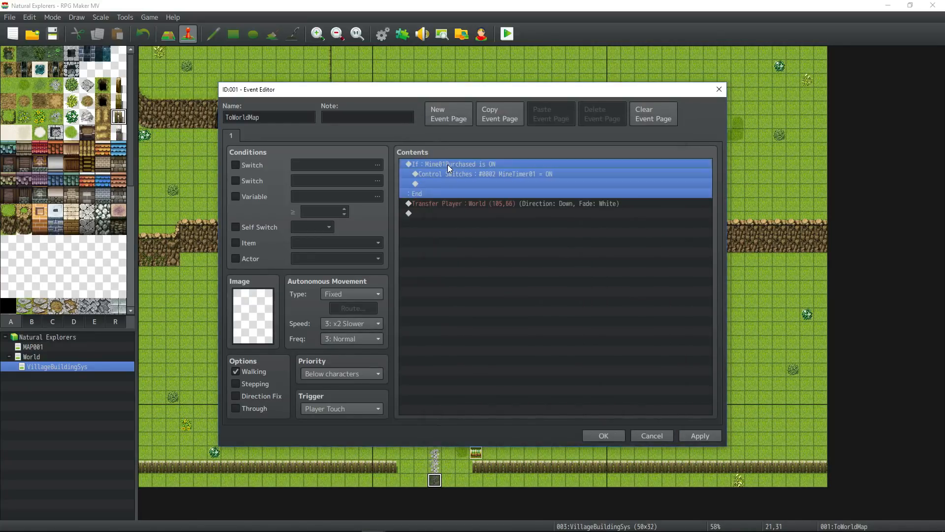
Step: Duplicate the Mine01Purchased branch before the player transfer and change the copy's condition to switch 0011 Farm01Purchased
{"action": "key", "text": "ctrl+c"}
{"action": "left_click", "coordinate": [441, 203]}
{"action": "key", "text": "ctrl+v"}
{"action": "right_click", "coordinate": [450, 203]}
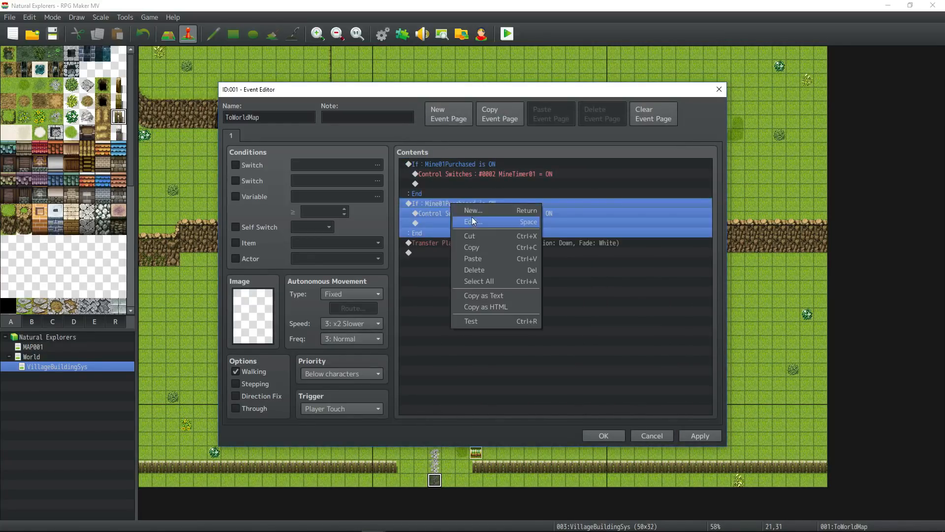
{"action": "left_click", "coordinate": [472, 221]}
{"action": "left_click", "coordinate": [569, 217]}
{"action": "left_click", "coordinate": [591, 272]}
{"action": "left_click", "coordinate": [545, 403]}
{"action": "left_click", "coordinate": [598, 369]}
Step: Change the switch command inside the Farm01Purchased branch to turn ON 0006 FarmTimer01
{"action": "right_click", "coordinate": [482, 214]}
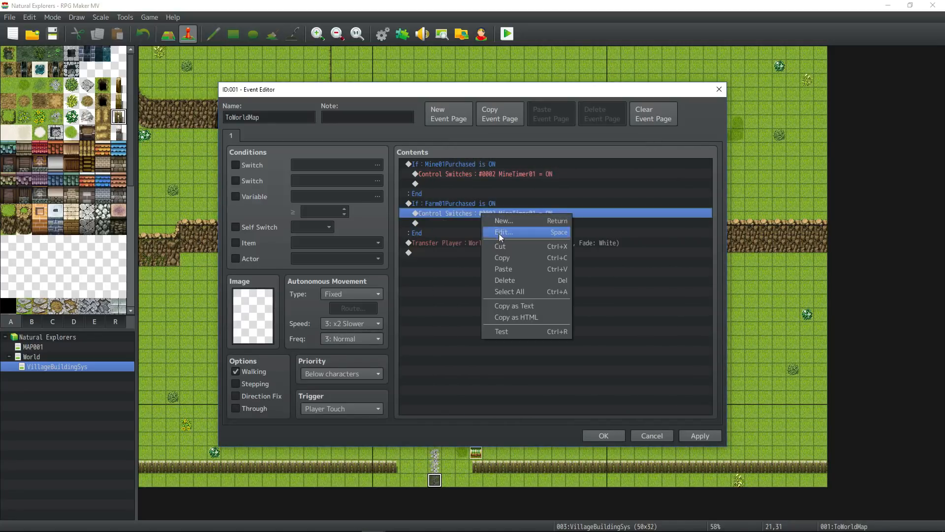
{"action": "left_click", "coordinate": [500, 236]}
{"action": "left_click", "coordinate": [595, 258]}
Step: Set the third branch copy to check 0012 Quarry01Purchased and turn ON 0007 QuarryTimer01
{"action": "right_click", "coordinate": [489, 244]}
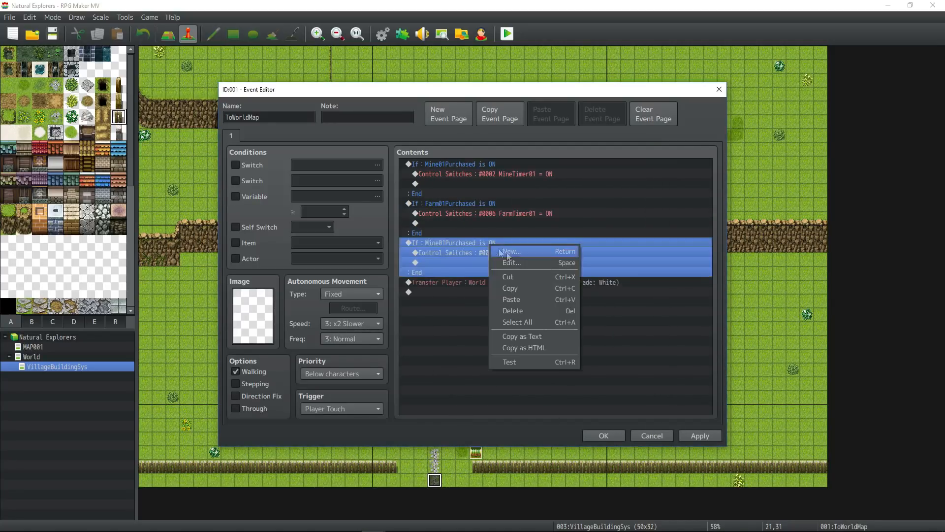
{"action": "left_click", "coordinate": [516, 263]}
{"action": "left_click", "coordinate": [586, 223]}
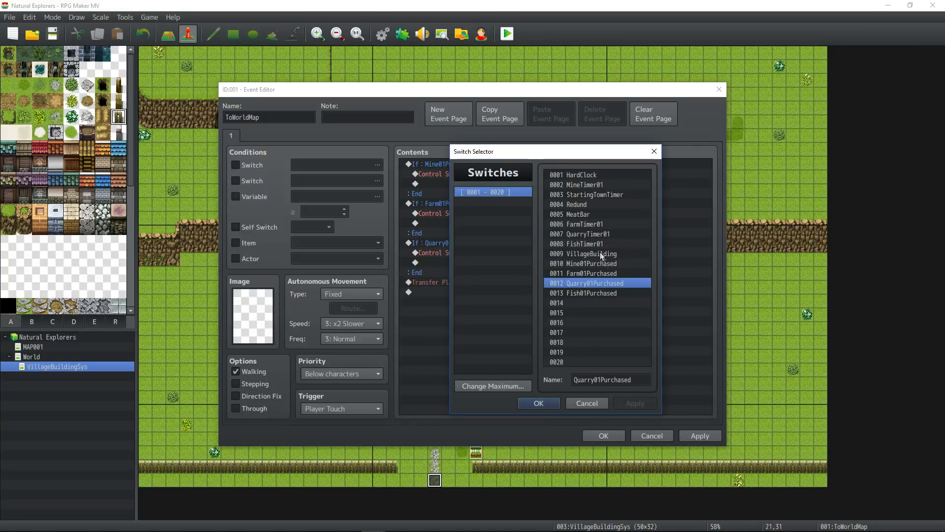
{"action": "left_click", "coordinate": [596, 234]}
{"action": "left_click", "coordinate": [547, 403]}
{"action": "left_click", "coordinate": [560, 327]}
Step: Paste another copy of the branch before the player transfer and set its condition to switch 0013 Fish01Purchased
{"action": "left_click", "coordinate": [485, 283]}
{"action": "key", "text": "ctrl+v"}
{"action": "right_click", "coordinate": [481, 283]}
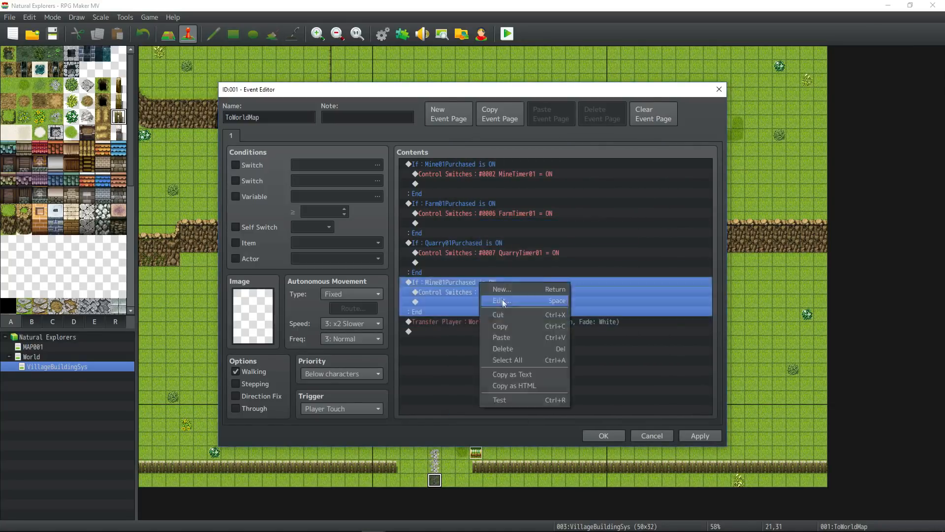
{"action": "left_click", "coordinate": [500, 301]}
{"action": "left_click", "coordinate": [585, 222]}
{"action": "left_click", "coordinate": [593, 292]}
{"action": "left_click", "coordinate": [536, 400]}
{"action": "left_click", "coordinate": [596, 369]}
Step: Change the switch command inside the Fish01Purchased branch to turn ON 0007 QuarryTimer01
{"action": "right_click", "coordinate": [485, 292]}
{"action": "left_click", "coordinate": [505, 310]}
{"action": "left_click", "coordinate": [599, 258]}
{"action": "left_click", "coordinate": [597, 282]}
{"action": "left_click", "coordinate": [595, 235]}
{"action": "left_click", "coordinate": [552, 402]}
{"action": "left_click", "coordinate": [564, 327]}
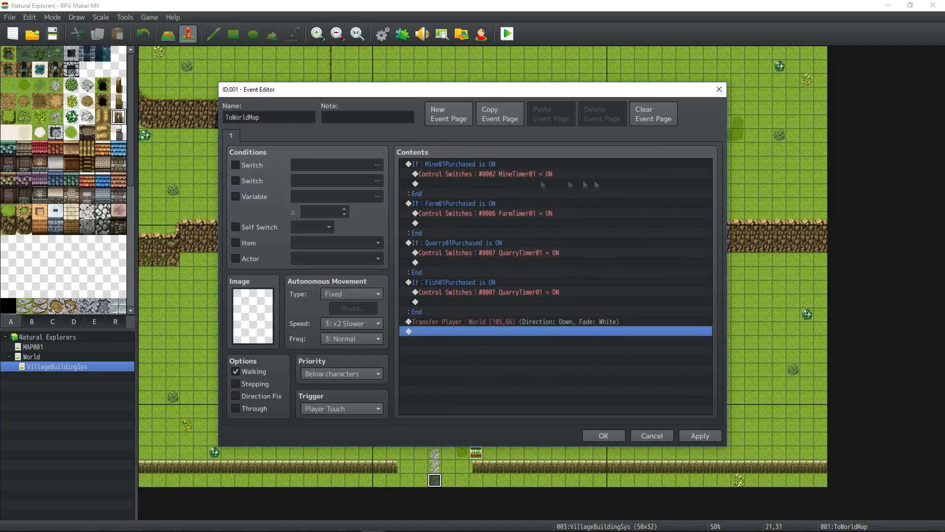
Step: Save the ToWorldMap event and set the gold granted by the World map's Initializing event to 4000
{"action": "left_click", "coordinate": [600, 435]}
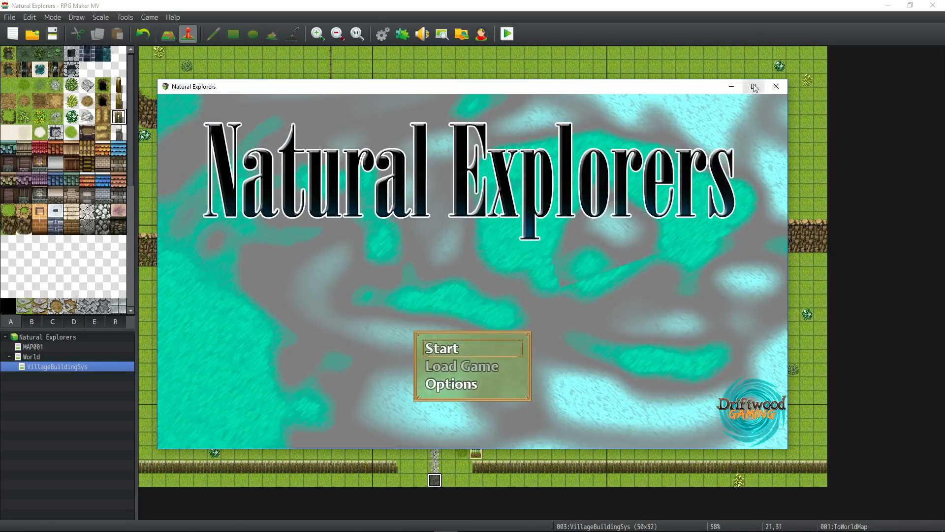
{"action": "left_click", "coordinate": [776, 86]}
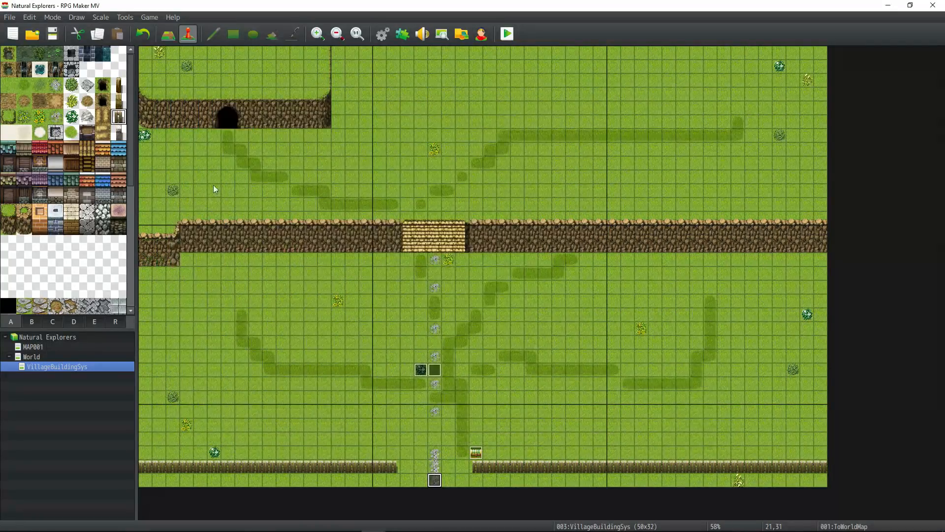
{"action": "left_click", "coordinate": [60, 357]}
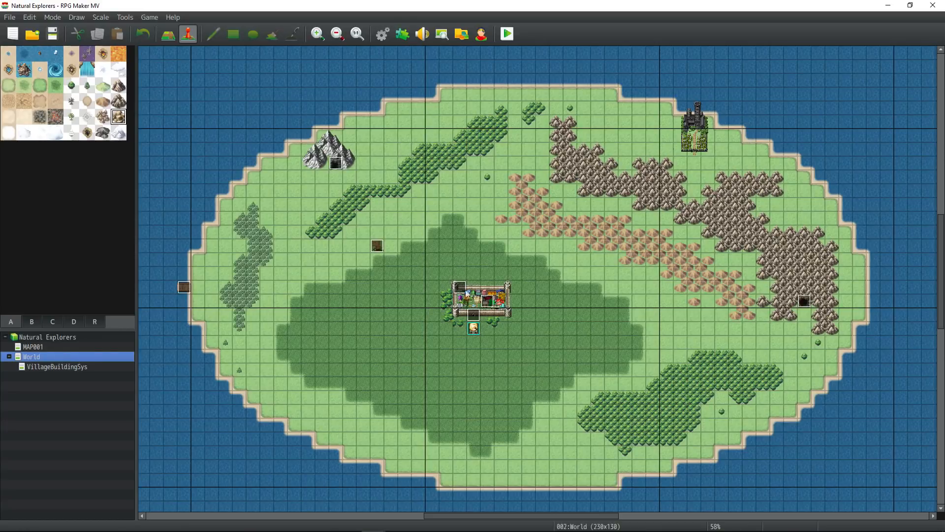
{"action": "right_click", "coordinate": [466, 293]}
{"action": "left_click", "coordinate": [482, 294]}
{"action": "right_click", "coordinate": [466, 163]}
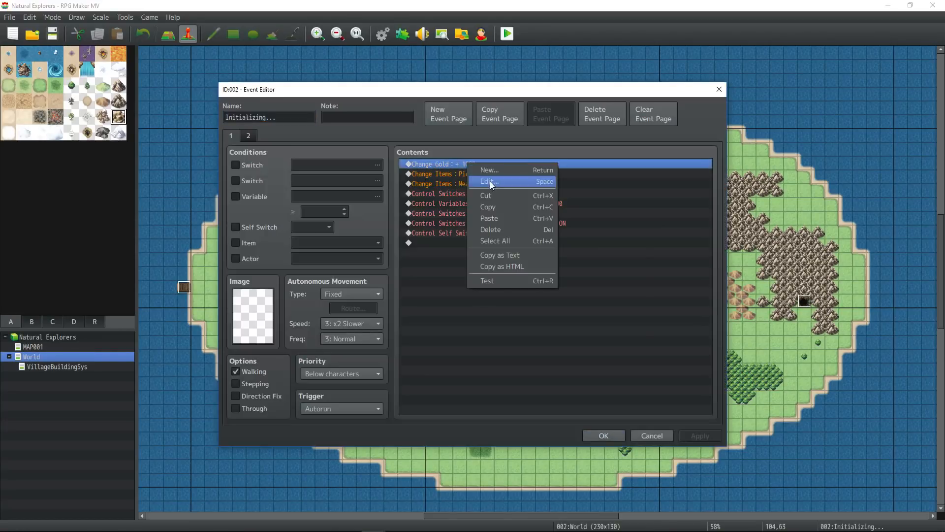
{"action": "left_click", "coordinate": [490, 182]}
{"action": "type", "text": "4000"}
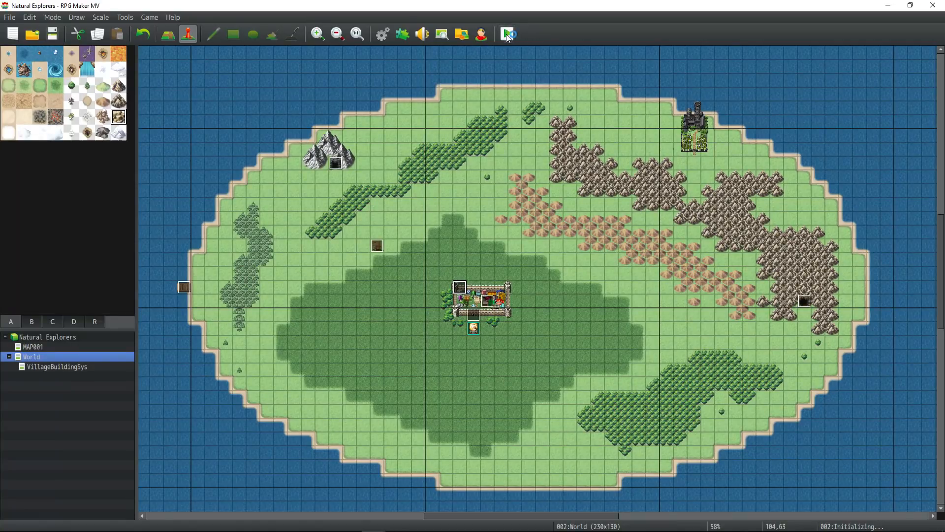
Step: Playtest the village by using the Village Deed, and check whether tax income is still earned there
{"action": "left_click", "coordinate": [508, 36]}
{"action": "key", "text": "Return"}
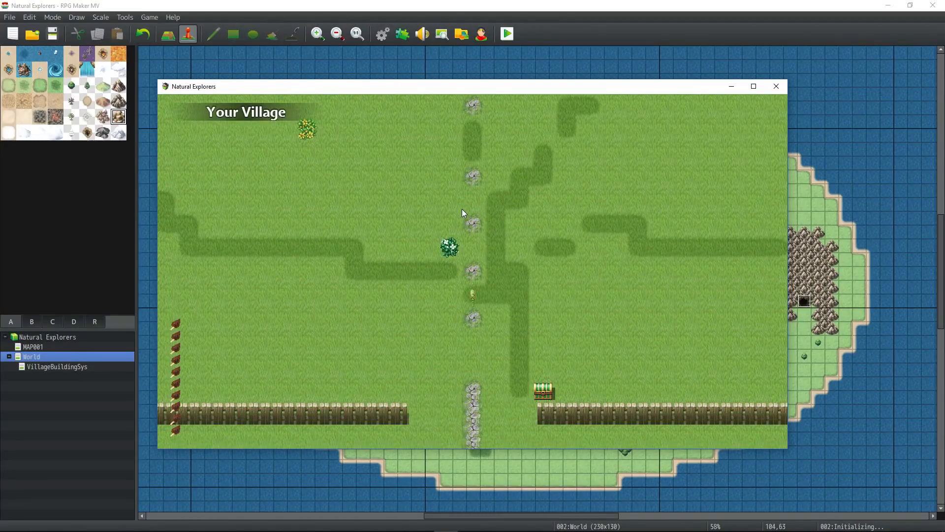
{"action": "key", "text": "Escape"}
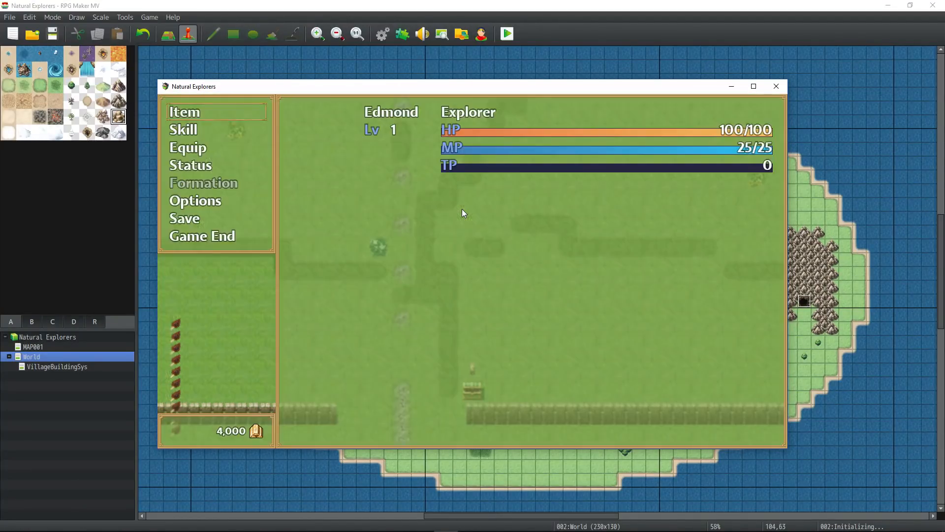
{"action": "key", "text": "Return"}
{"action": "key", "text": "Down"}
{"action": "key", "text": "Return"}
{"action": "key", "text": "Return"}
{"action": "key", "text": "Return"}
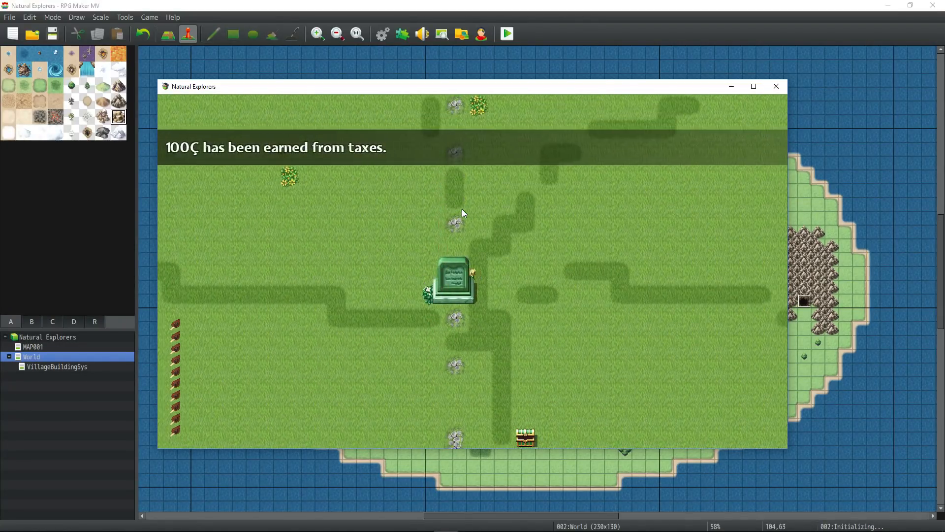
{"action": "key", "text": "Return"}
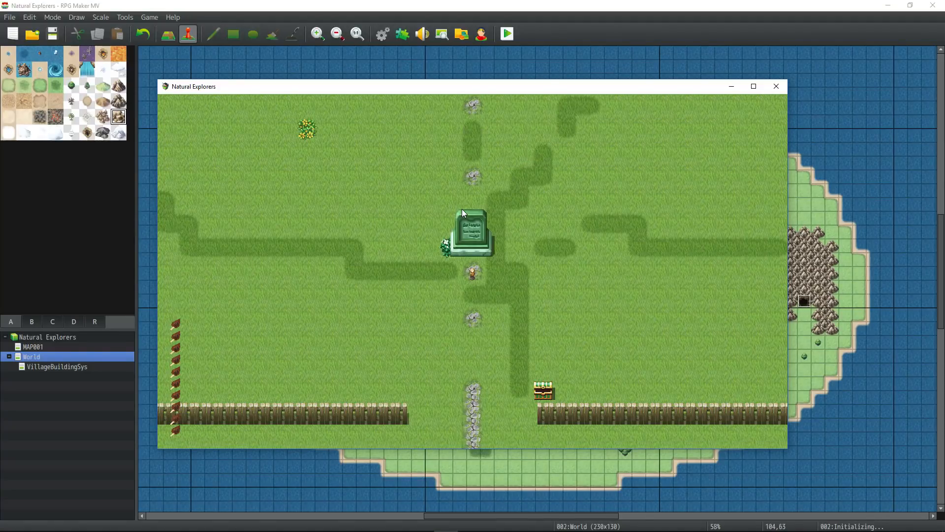
{"action": "left_click", "coordinate": [776, 88]}
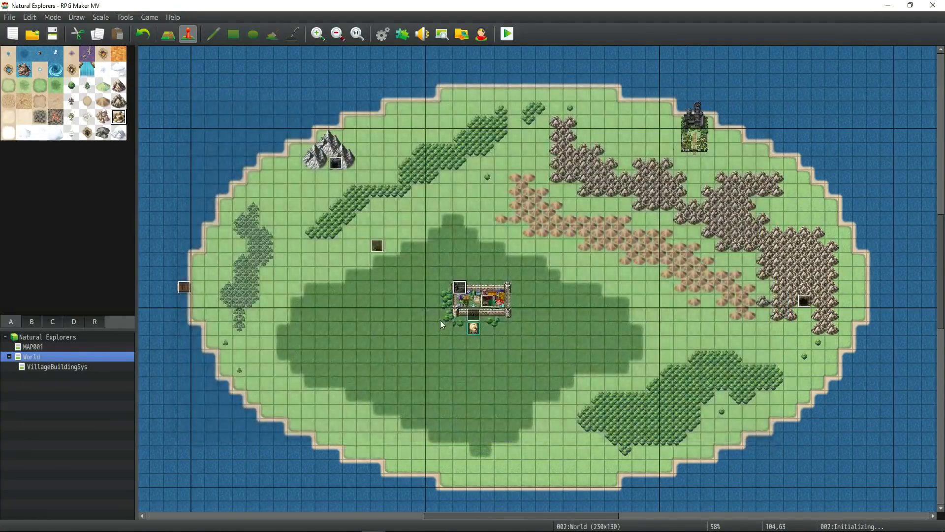
Step: Insert a switch command for 0003 StartingTownTimer before the player transfer in the World map's Xfer2Village event
{"action": "double_click", "coordinate": [475, 314]}
{"action": "right_click", "coordinate": [487, 205]}
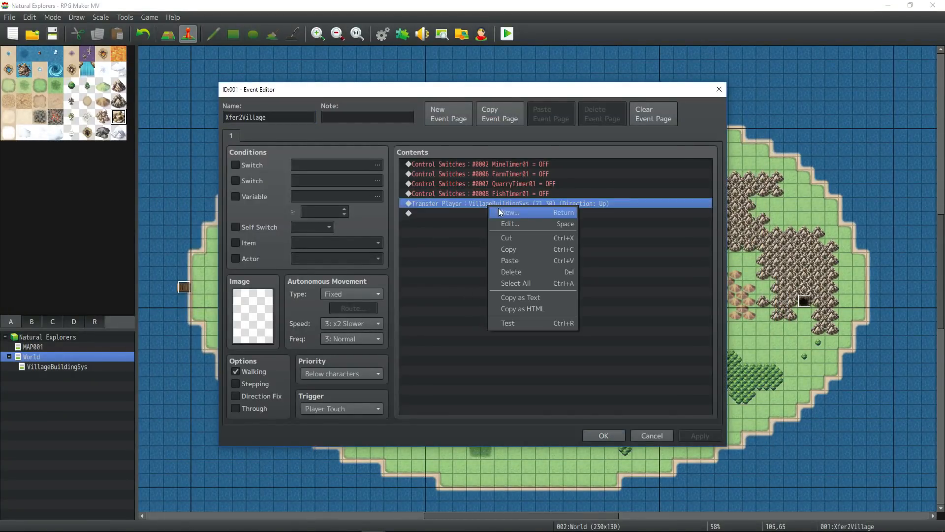
{"action": "left_click", "coordinate": [499, 211]}
{"action": "left_click", "coordinate": [501, 248]}
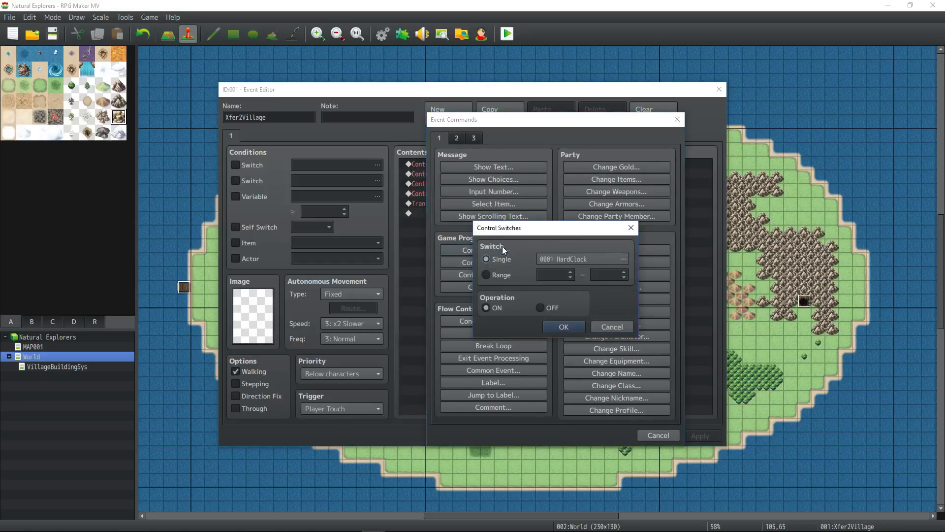
{"action": "left_click", "coordinate": [623, 251]}
{"action": "left_click", "coordinate": [546, 407]}
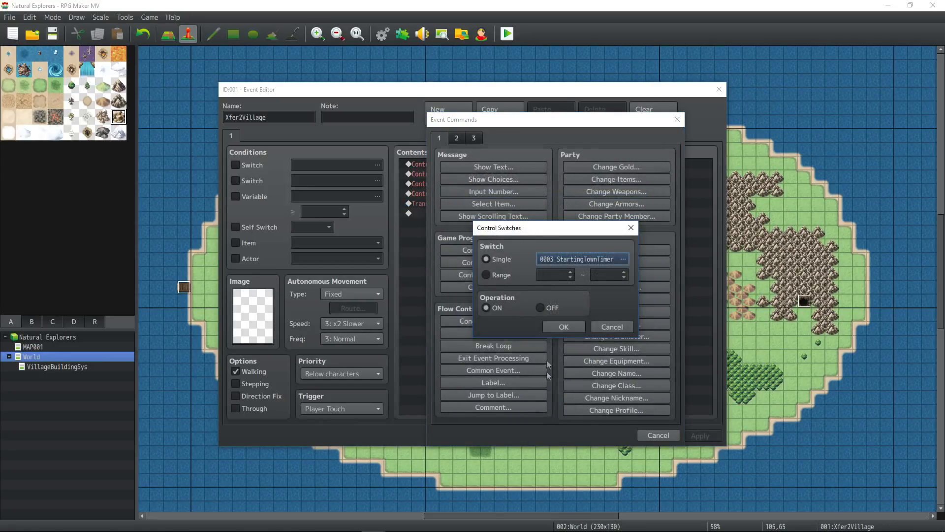
{"action": "left_click", "coordinate": [560, 327]}
{"action": "left_click", "coordinate": [604, 435]}
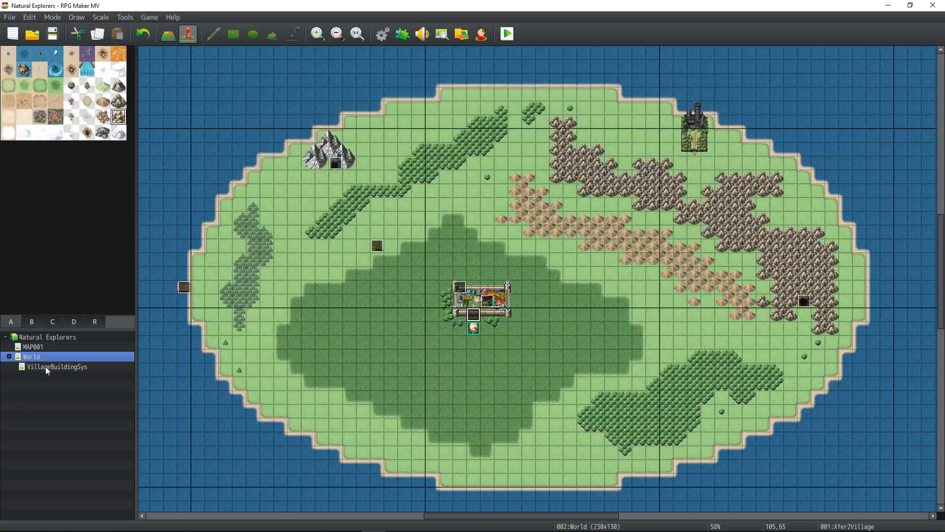
Step: Insert a command turning ON 0003 StartingTownTimer before the player transfer in the VillageBuildingSys map's ToWorldMap event
{"action": "left_click", "coordinate": [47, 367]}
{"action": "right_click", "coordinate": [440, 485]}
{"action": "left_click", "coordinate": [484, 402]}
{"action": "right_click", "coordinate": [453, 321]}
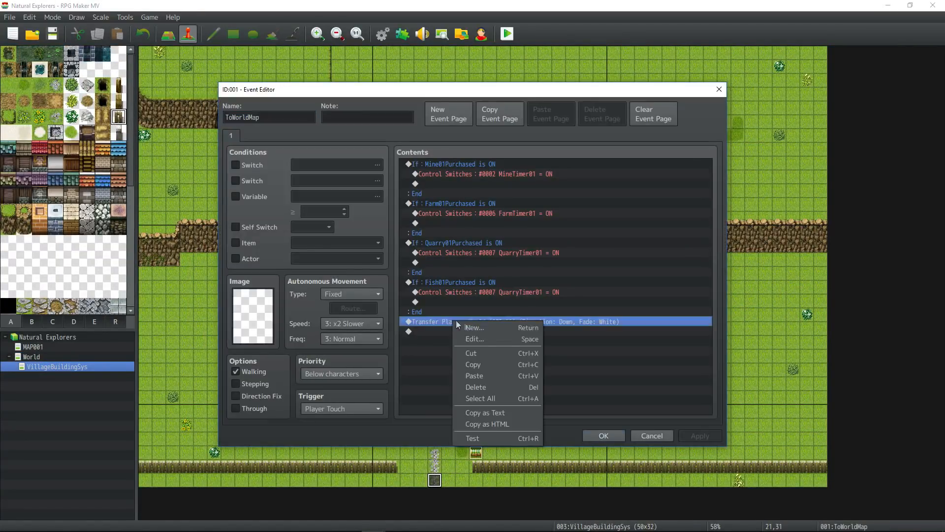
{"action": "left_click", "coordinate": [474, 325]}
{"action": "left_click", "coordinate": [508, 249]}
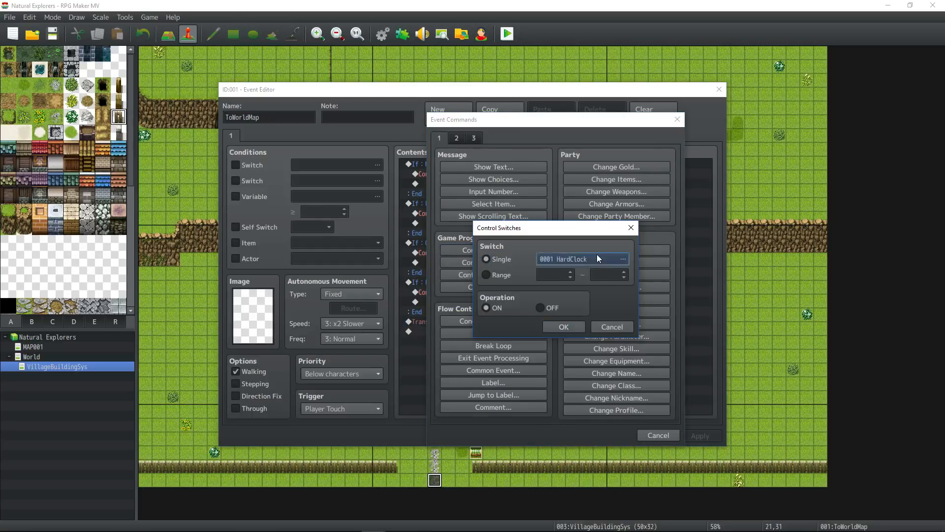
{"action": "left_click", "coordinate": [597, 257]}
{"action": "left_click", "coordinate": [544, 403]}
{"action": "left_click", "coordinate": [565, 332]}
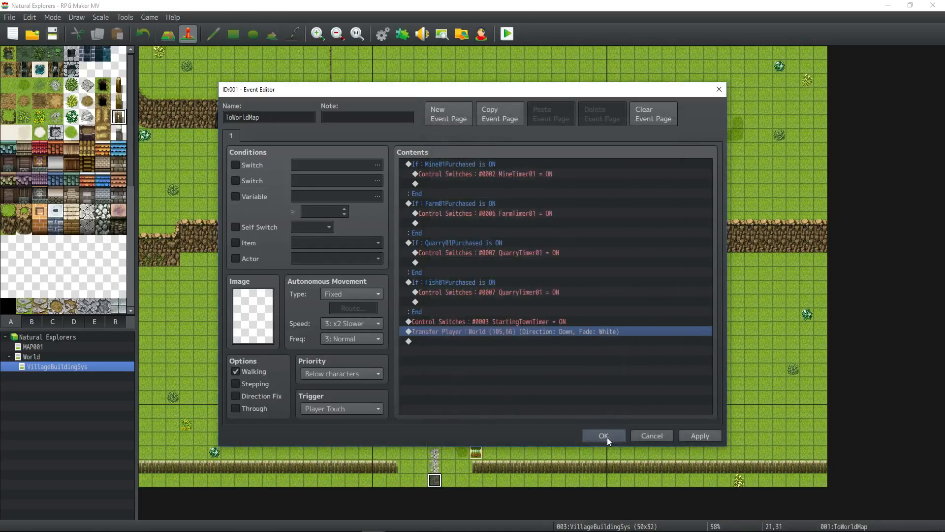
{"action": "left_click", "coordinate": [607, 438]}
Step: Start a new playtest and walk the character around the town on the world map into the village
{"action": "left_click", "coordinate": [503, 40]}
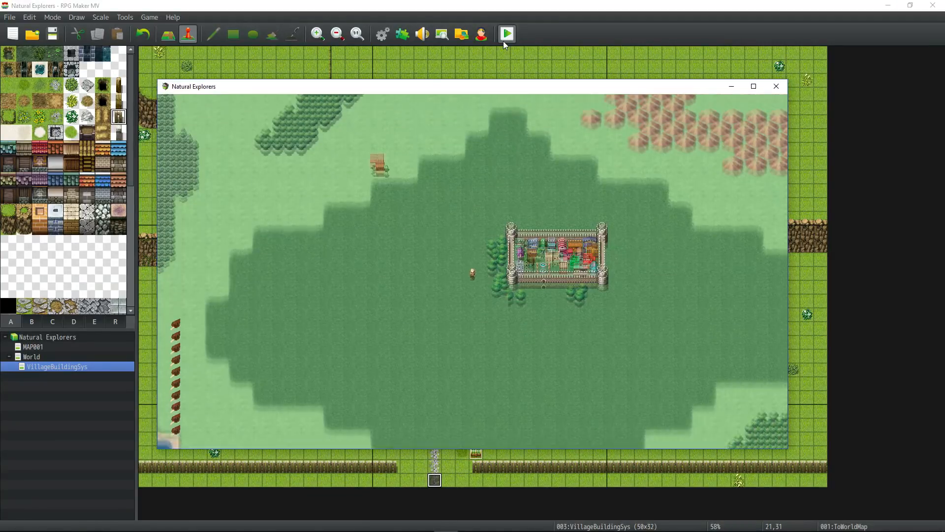
{"action": "key", "text": "Up"}
{"action": "key", "text": "Right"}
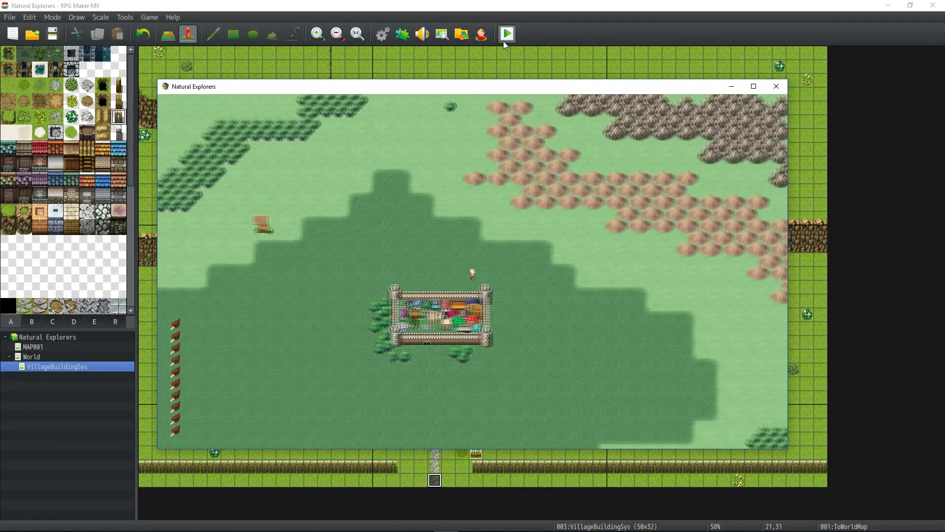
{"action": "key", "text": "Left"}
{"action": "key", "text": "Down"}
{"action": "key", "text": "Right"}
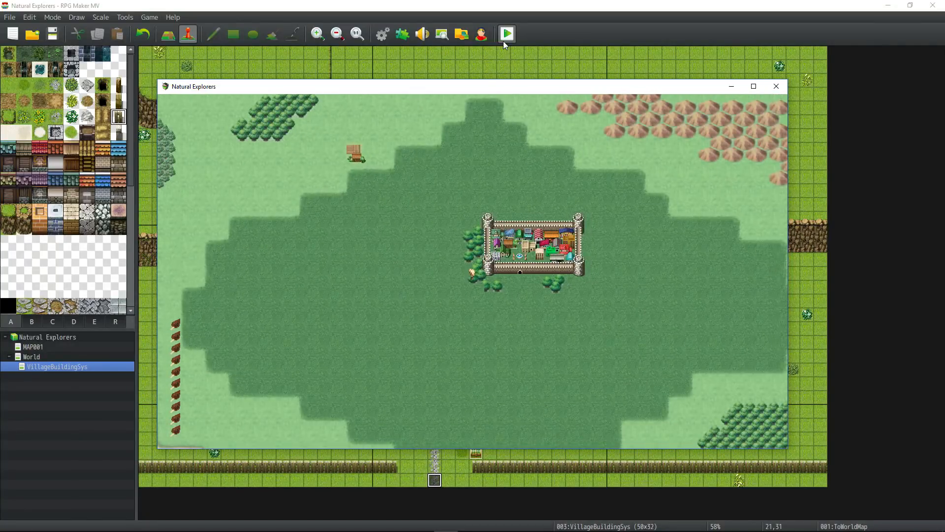
{"action": "key", "text": "Up"}
{"action": "key", "text": "Down"}
{"action": "key", "text": "Right"}
{"action": "key", "text": "Up"}
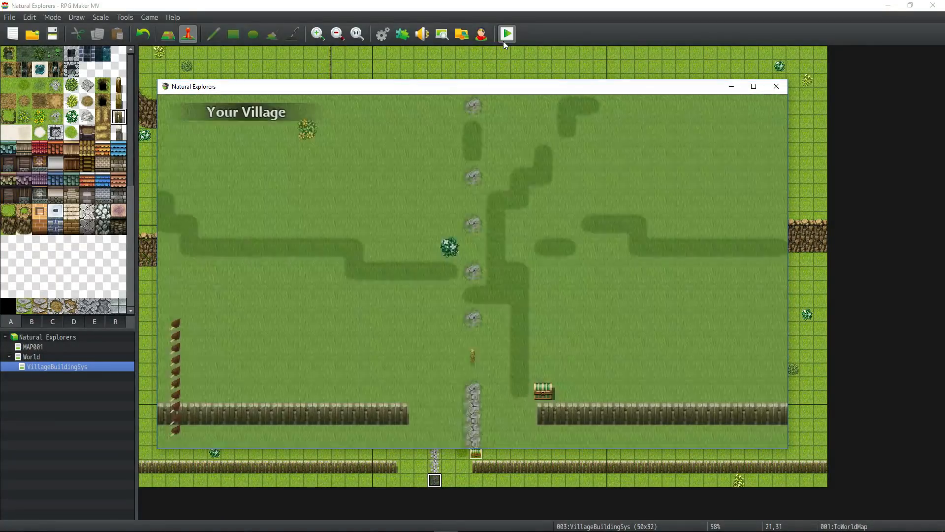
Step: Use the Village Deed from the item menu in the village and walk around the placed monument
{"action": "key", "text": "Right"}
{"action": "key", "text": "Up"}
{"action": "key", "text": "Left"}
{"action": "key", "text": "Escape"}
{"action": "key", "text": "Return"}
{"action": "key", "text": "Return"}
{"action": "key", "text": "Down"}
{"action": "key", "text": "Down"}
{"action": "key", "text": "Return"}
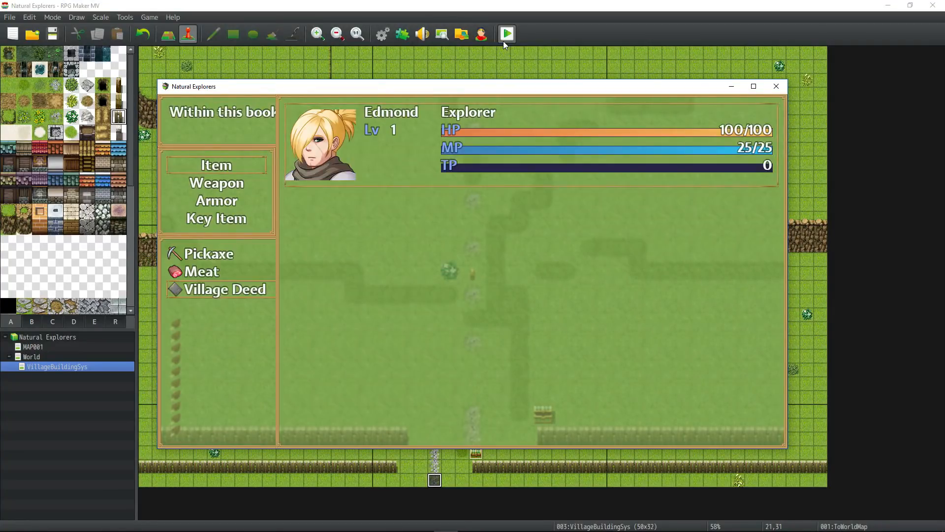
{"action": "key", "text": "Return"}
{"action": "key", "text": "Right"}
{"action": "key", "text": "Up"}
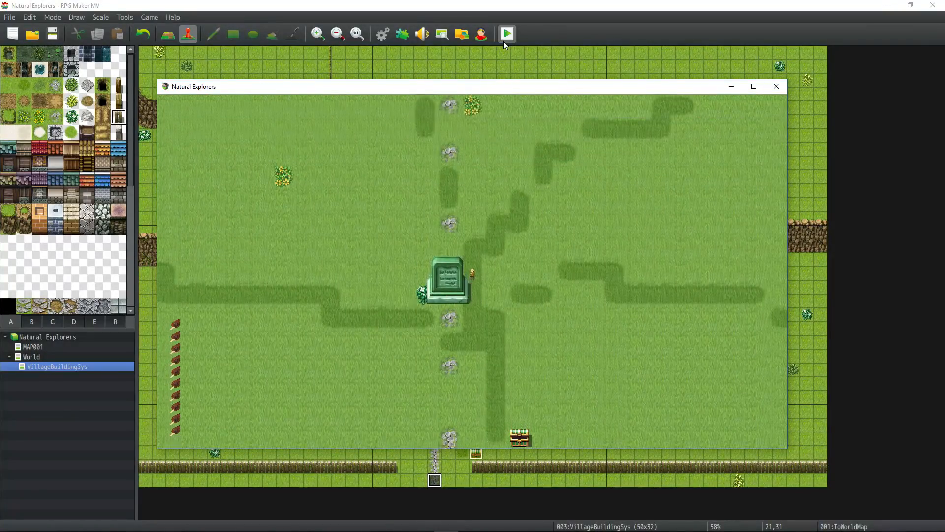
{"action": "key", "text": "Down"}
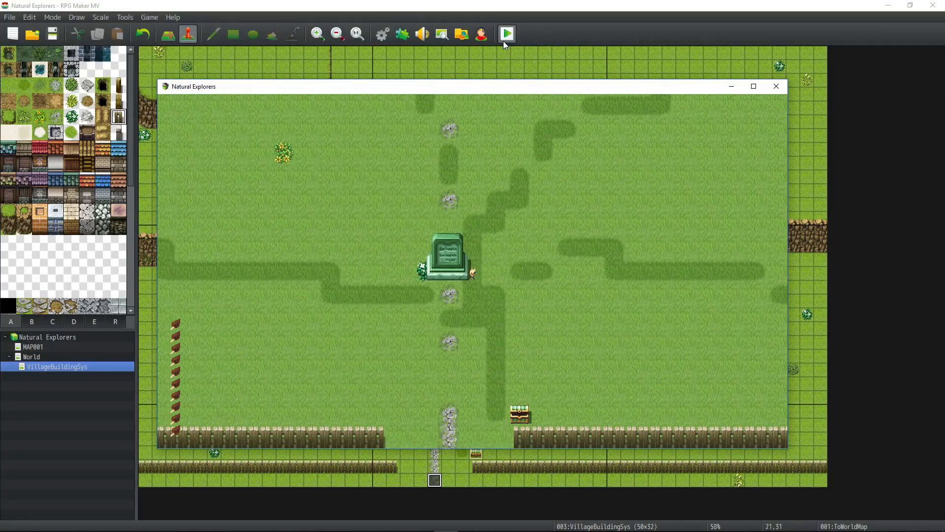
{"action": "key", "text": "Down"}
{"action": "key", "text": "Left"}
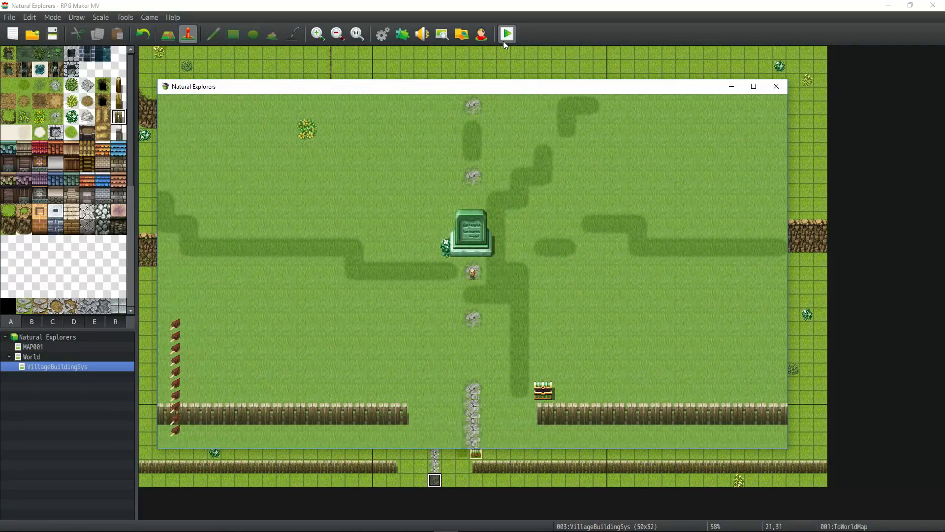
Step: Restart the playtest in full screen, enter the village and use the Village Deed again
{"action": "key", "text": "F5"}
{"action": "key", "text": "Return"}
{"action": "key", "text": "F4"}
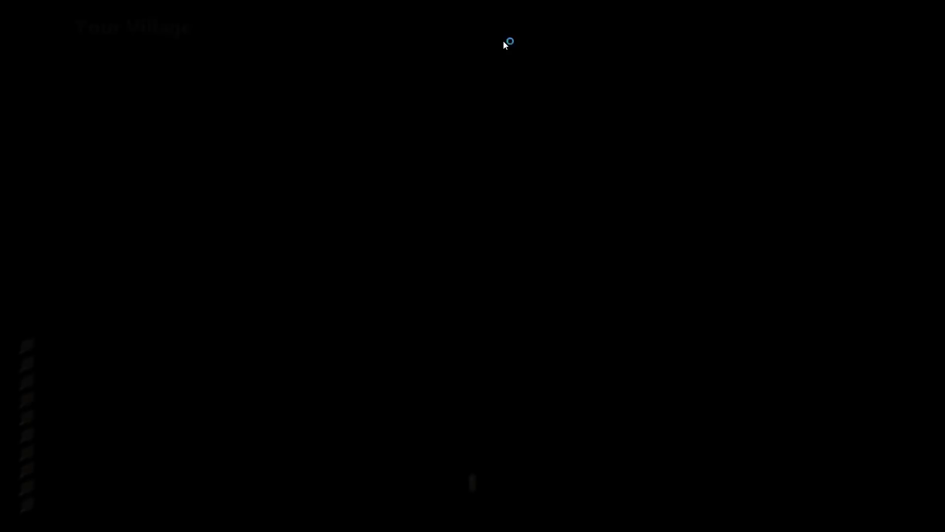
{"action": "key", "text": "Up"}
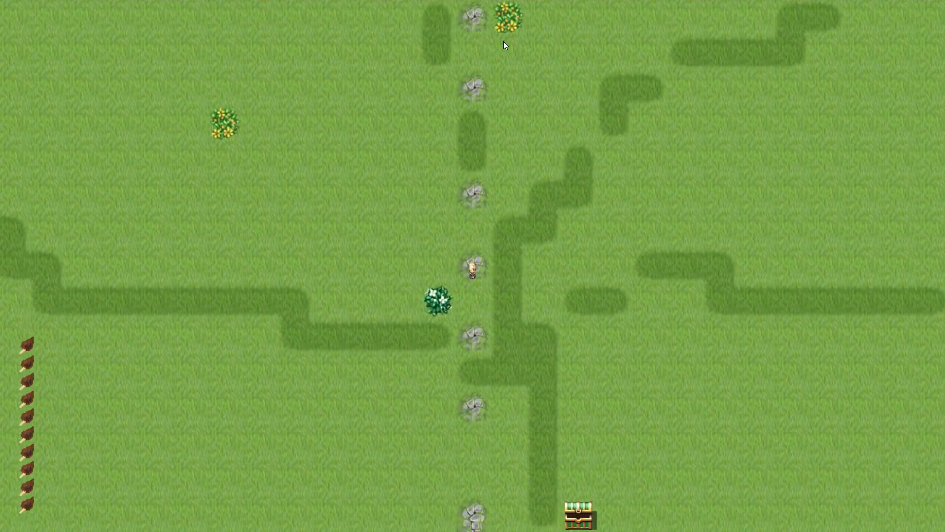
{"action": "key", "text": "Down"}
{"action": "key", "text": "Escape"}
{"action": "key", "text": "Return"}
{"action": "key", "text": "Down"}
{"action": "key", "text": "Down"}
{"action": "key", "text": "Return"}
{"action": "key", "text": "Down"}
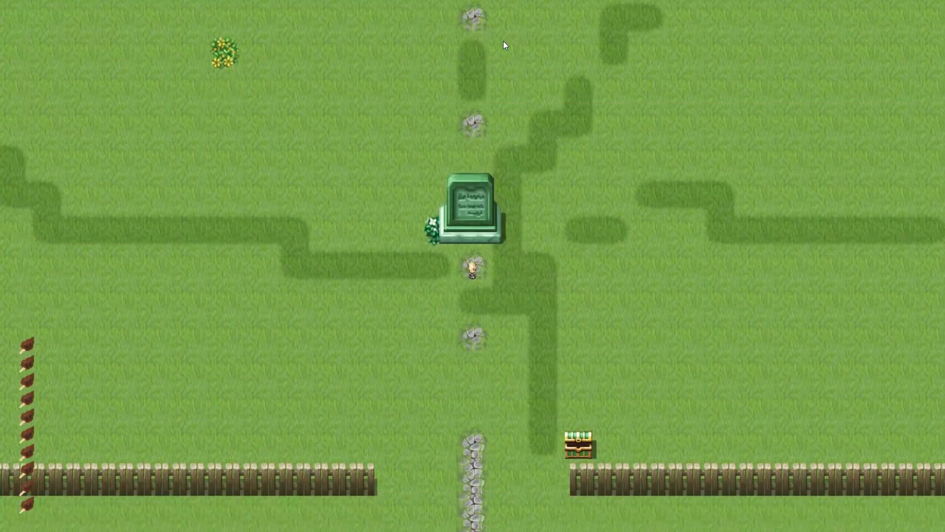
Step: Walk around the monument and village grounds to watch for tax income, and check the gold in the main menu
{"action": "key", "text": "Left"}
{"action": "key", "text": "Up"}
{"action": "key", "text": "Right"}
{"action": "key", "text": "Up"}
{"action": "key", "text": "Down"}
{"action": "key", "text": "Right"}
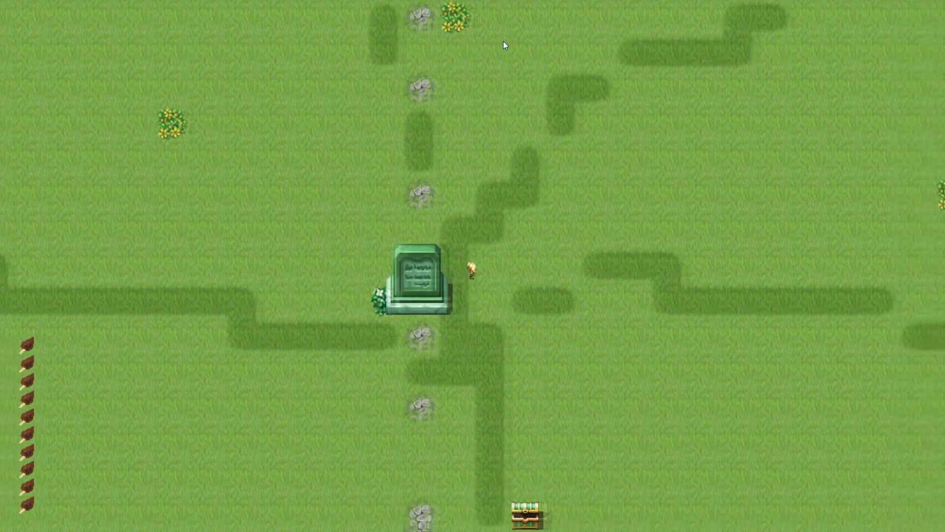
{"action": "key", "text": "Left"}
{"action": "key", "text": "Down"}
{"action": "key", "text": "Left"}
{"action": "key", "text": "Up"}
{"action": "key", "text": "Right"}
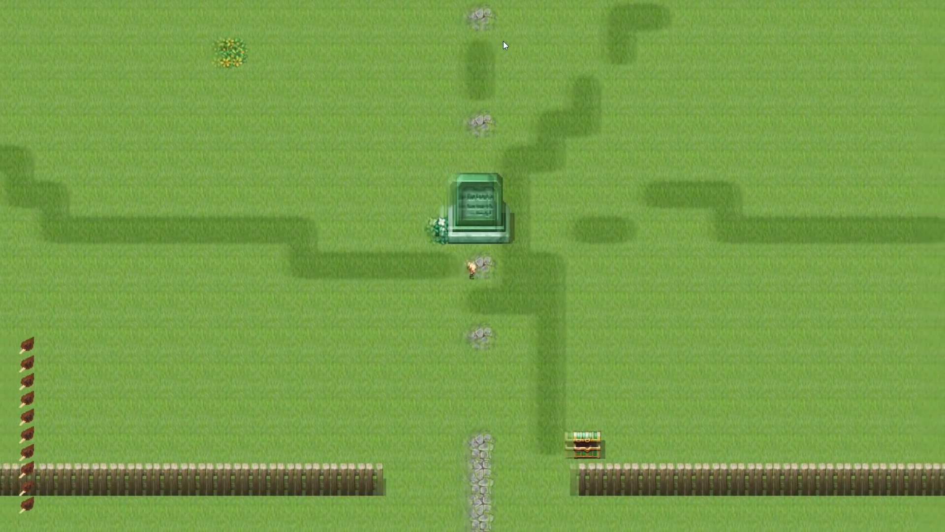
{"action": "key", "text": "Right"}
{"action": "key", "text": "Left"}
{"action": "key", "text": "Right"}
{"action": "key", "text": "Up"}
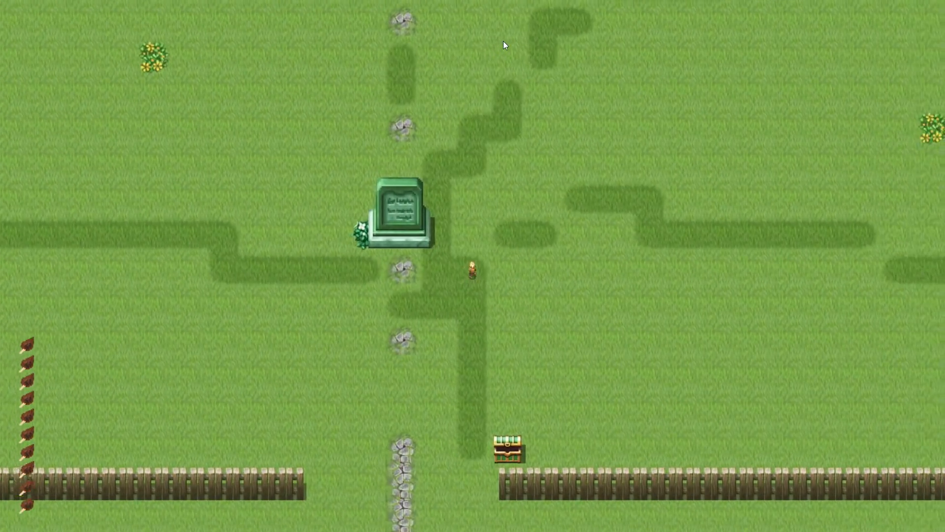
{"action": "key", "text": "Left"}
{"action": "key", "text": "Down"}
{"action": "key", "text": "Up"}
{"action": "key", "text": "Right"}
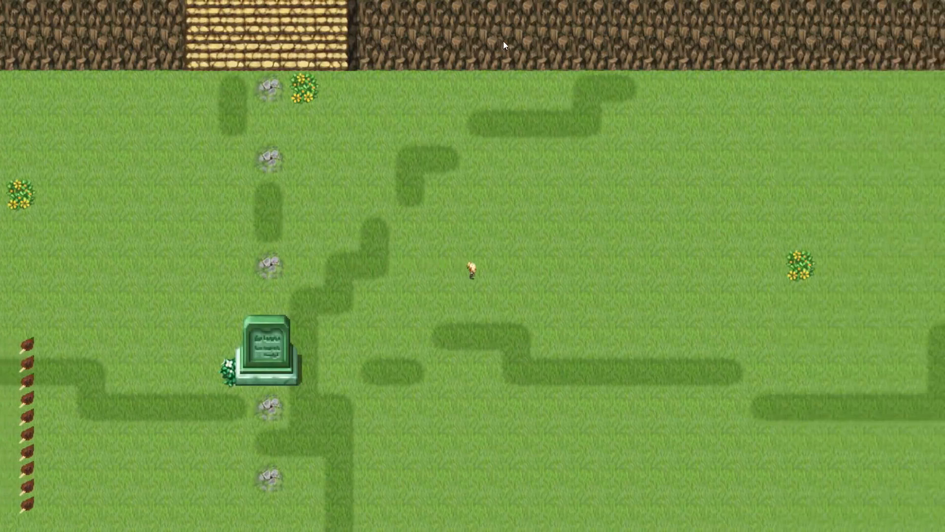
{"action": "key", "text": "Up"}
{"action": "key", "text": "Left"}
{"action": "key", "text": "Down"}
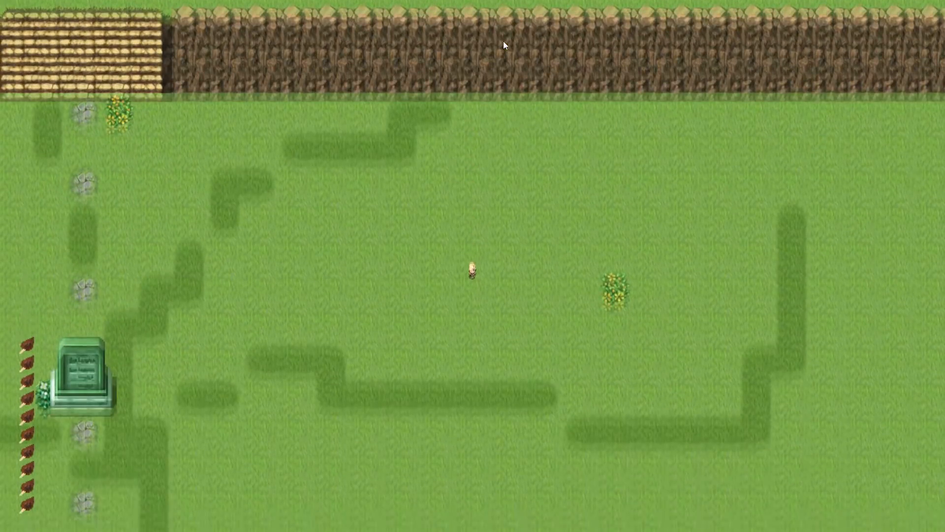
{"action": "key", "text": "Right"}
{"action": "key", "text": "Up"}
{"action": "key", "text": "Left"}
{"action": "key", "text": "Down"}
{"action": "key", "text": "Left"}
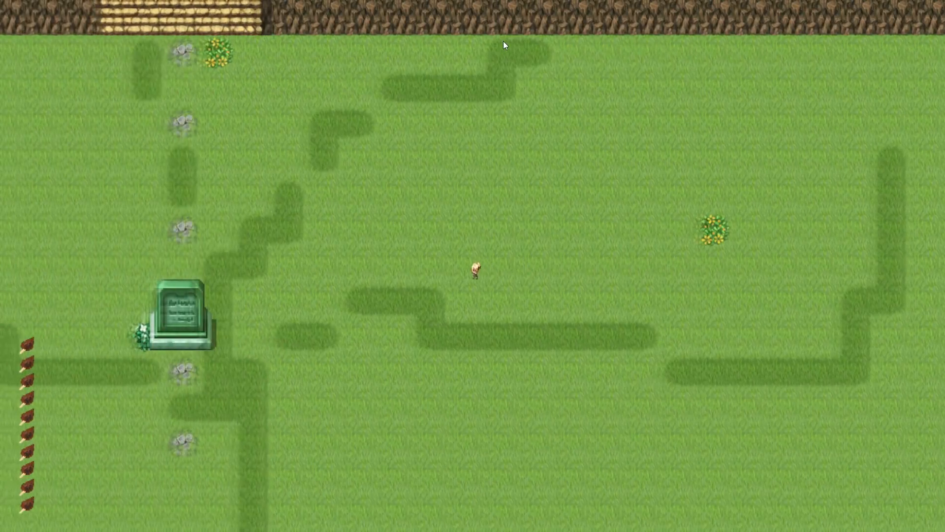
{"action": "key", "text": "Down"}
{"action": "key", "text": "Left"}
{"action": "key", "text": "Down"}
{"action": "key", "text": "Left"}
{"action": "key", "text": "Right"}
{"action": "key", "text": "Left"}
{"action": "key", "text": "Up"}
{"action": "key", "text": "Escape"}
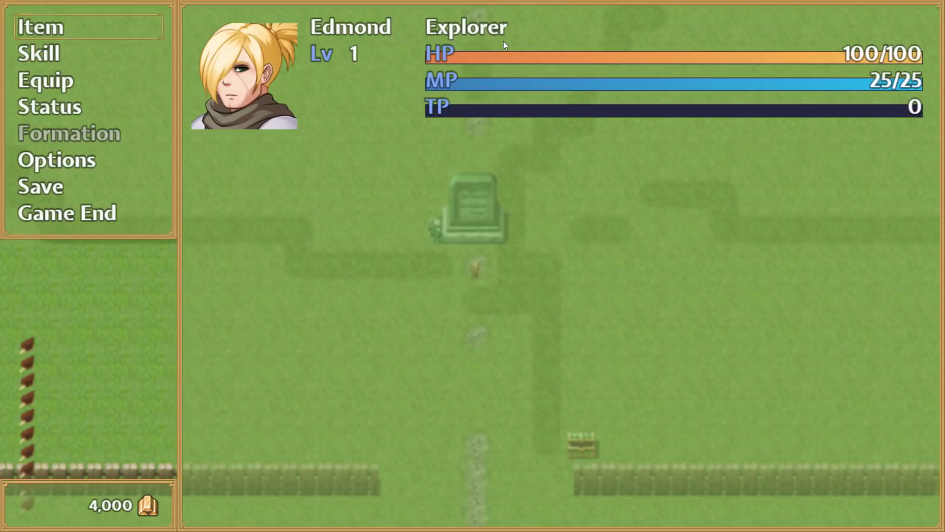
Step: Look through the item list in the main menu and return to the village map
{"action": "key", "text": "Return"}
{"action": "key", "text": "Return"}
{"action": "key", "text": "Escape"}
{"action": "key", "text": "Escape"}
{"action": "key", "text": "Down"}
{"action": "key", "text": "Escape"}
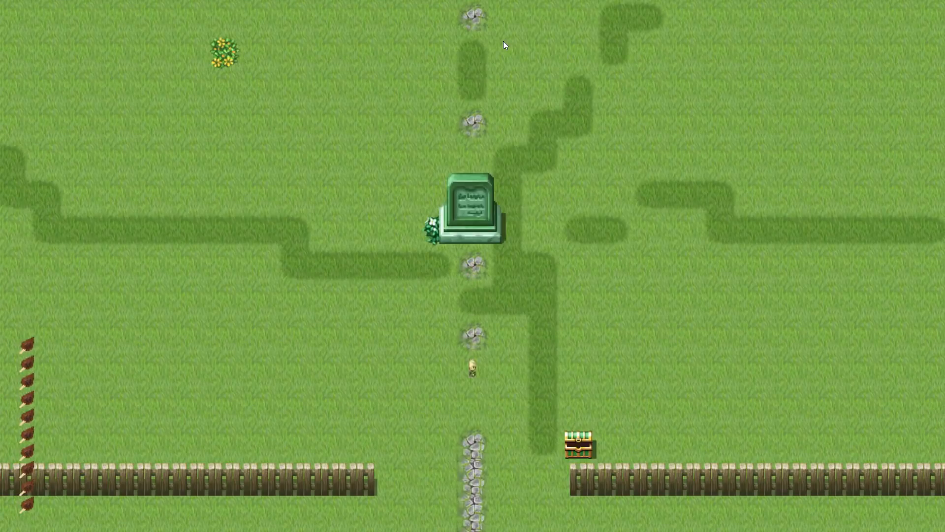
Step: Leave the village and walk around the walled town on the world map to watch for tax income
{"action": "key", "text": "Down"}
{"action": "key", "text": "Left"}
{"action": "key", "text": "Up"}
{"action": "key", "text": "Left"}
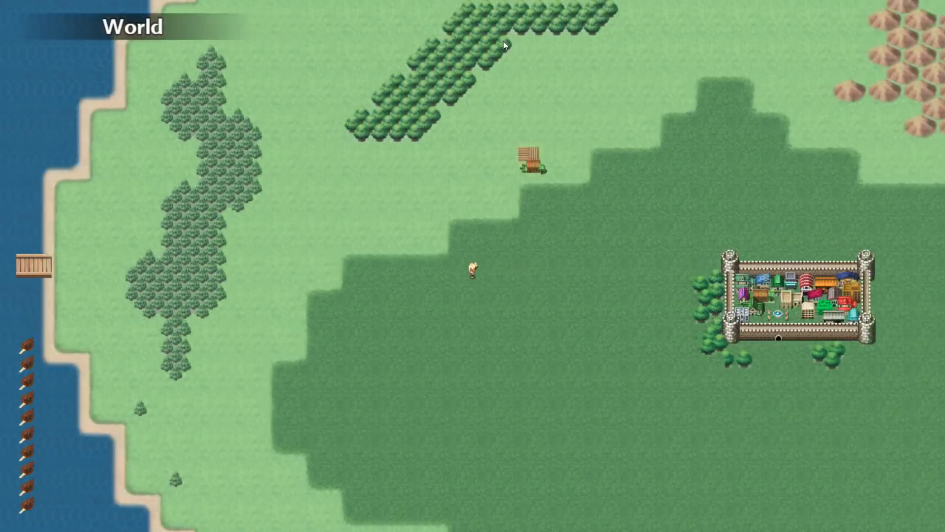
{"action": "key", "text": "Up"}
{"action": "key", "text": "Right"}
{"action": "key", "text": "Down"}
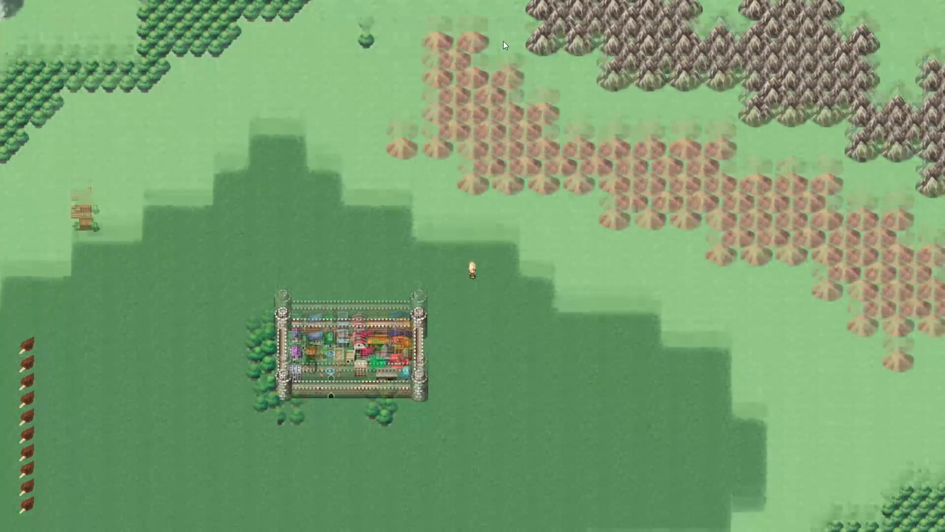
{"action": "key", "text": "Right"}
{"action": "key", "text": "Left"}
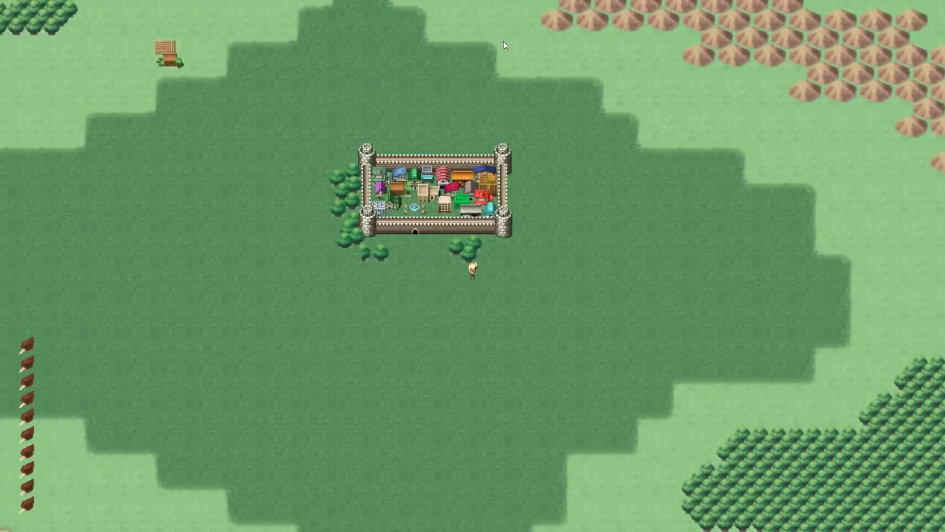
{"action": "key", "text": "Down"}
{"action": "key", "text": "Right"}
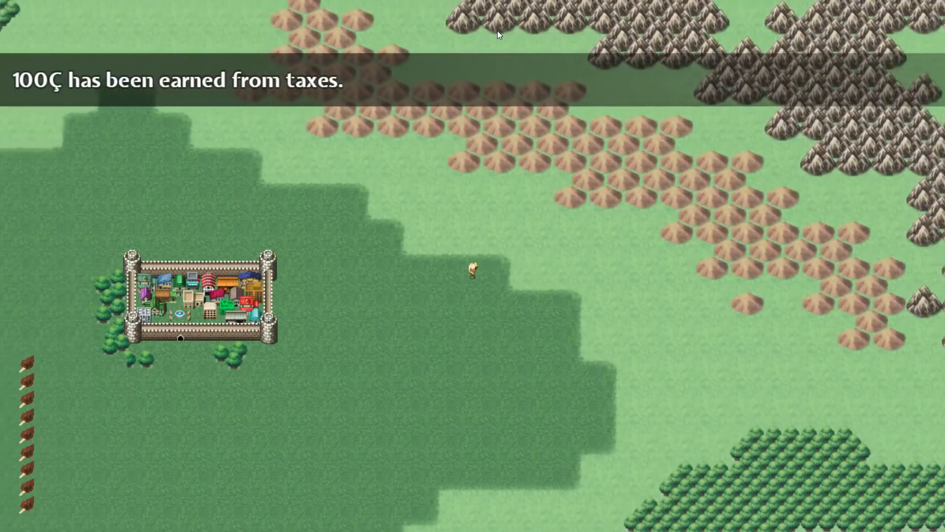
Step: Walk to the cave in the eastern mountains and build the production site there
{"action": "key", "text": "Right"}
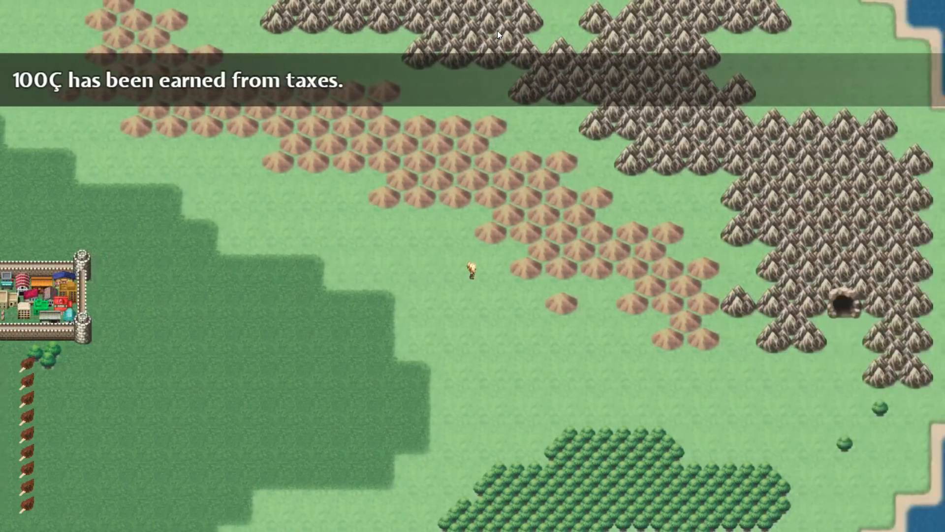
{"action": "key", "text": "Down"}
{"action": "key", "text": "Right"}
{"action": "key", "text": "Up"}
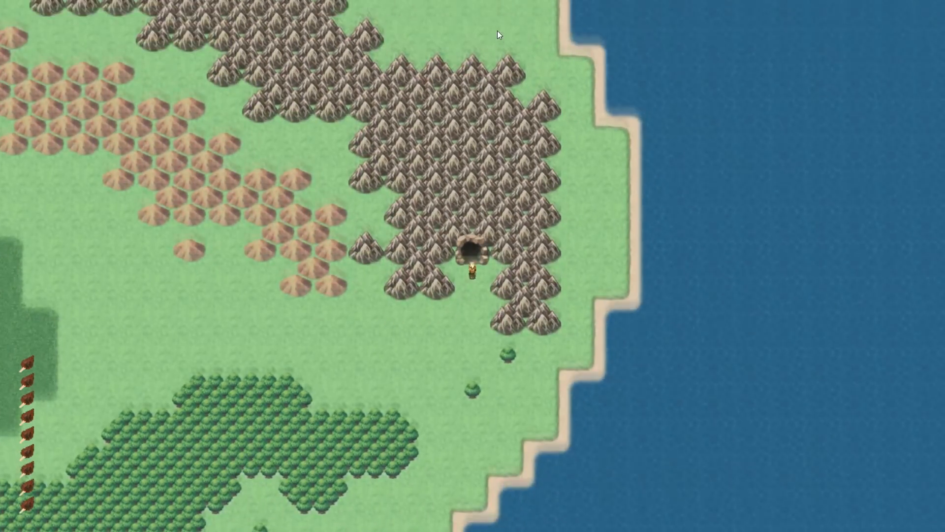
{"action": "key", "text": "Return"}
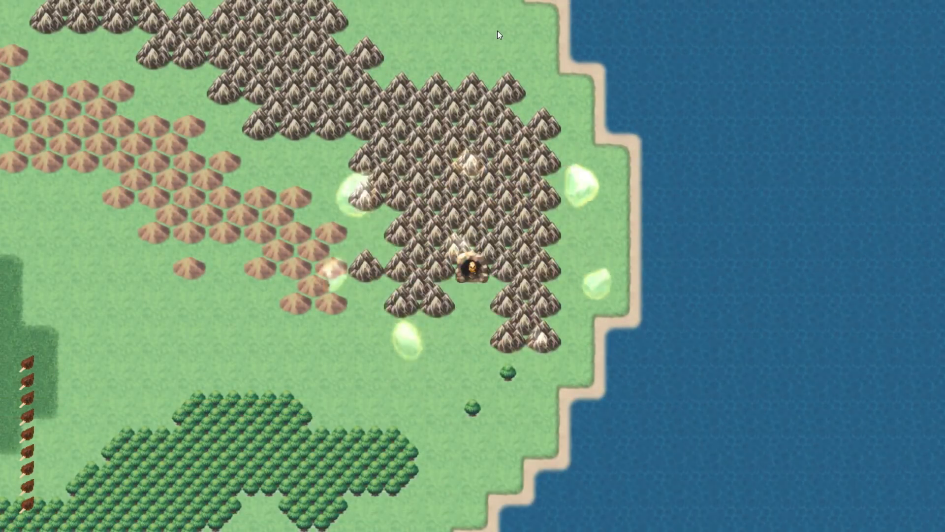
Step: Walk to the wooden stall northwest of the walled town and build the production site there
{"action": "key", "text": "Down"}
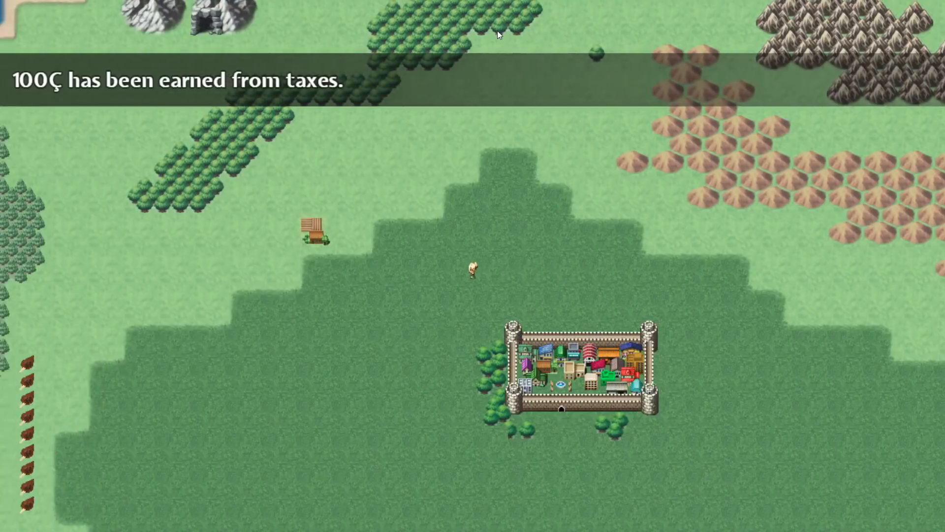
{"action": "key", "text": "Left"}
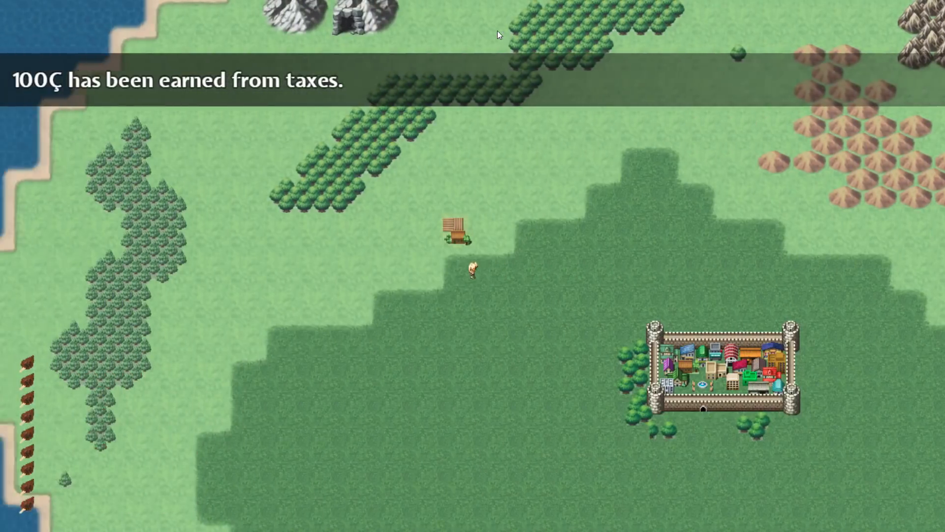
{"action": "key", "text": "Up"}
{"action": "key", "text": "Return"}
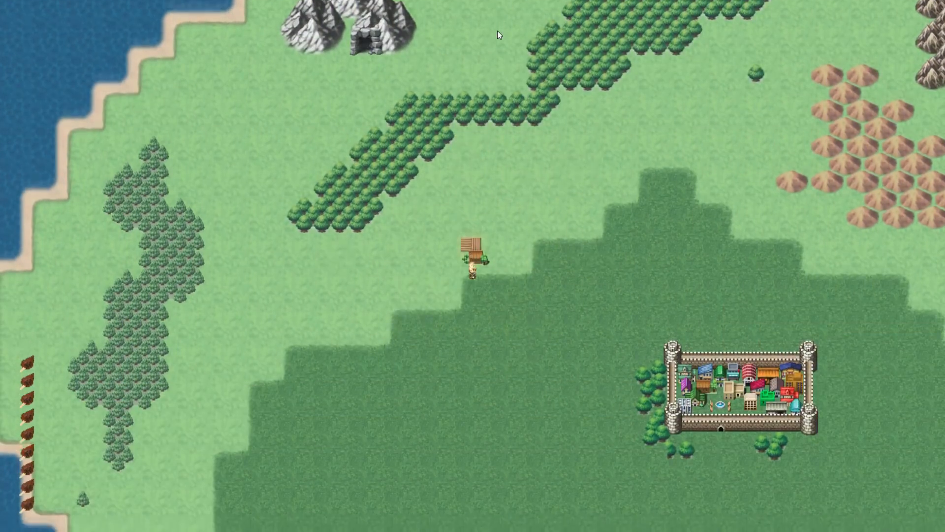
Step: Walk to the grey mountains on the northwest coast and build the quarry for 1,000 gold
{"action": "key", "text": "Up"}
{"action": "key", "text": "Left"}
{"action": "key", "text": "Up"}
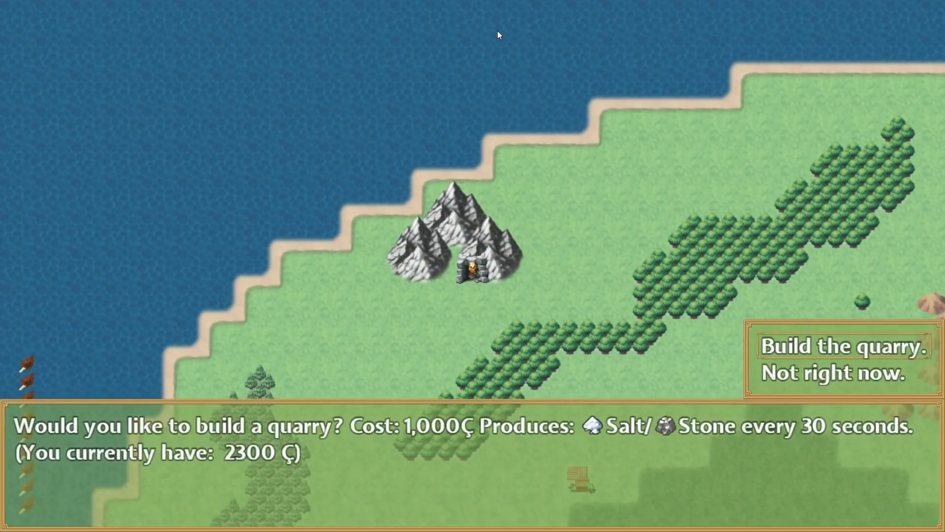
{"action": "key", "text": "Return"}
{"action": "key", "text": "Down"}
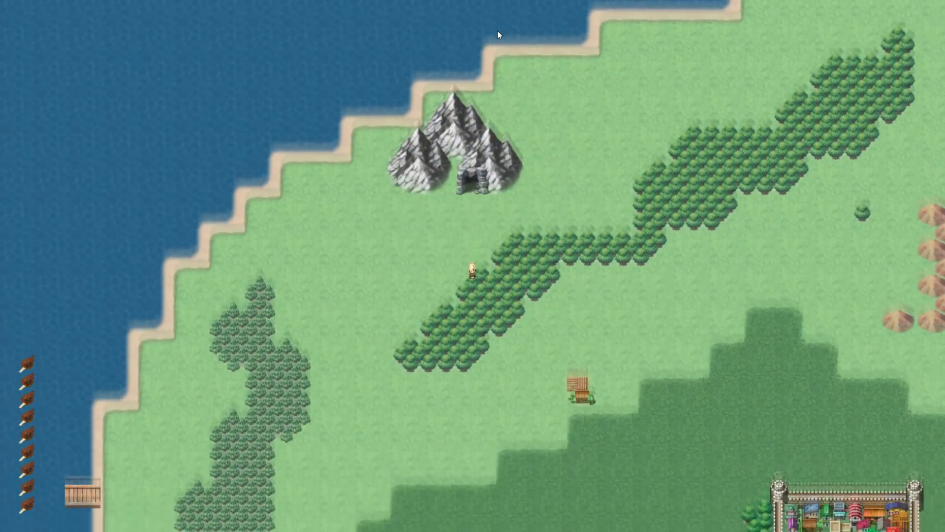
Step: Walk to the pier on the west coast and build the production site there
{"action": "key", "text": "Right"}
{"action": "key", "text": "Down"}
{"action": "key", "text": "Left"}
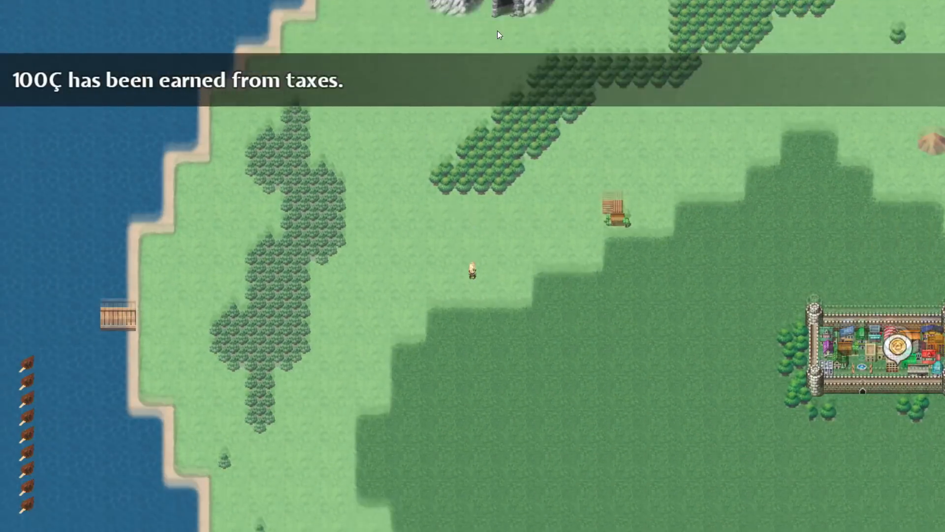
{"action": "key", "text": "Left"}
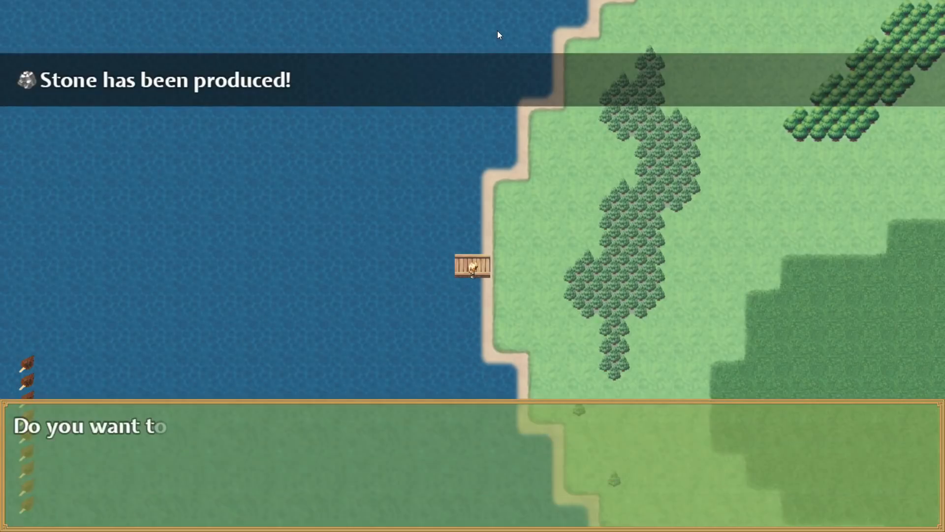
{"action": "key", "text": "Return"}
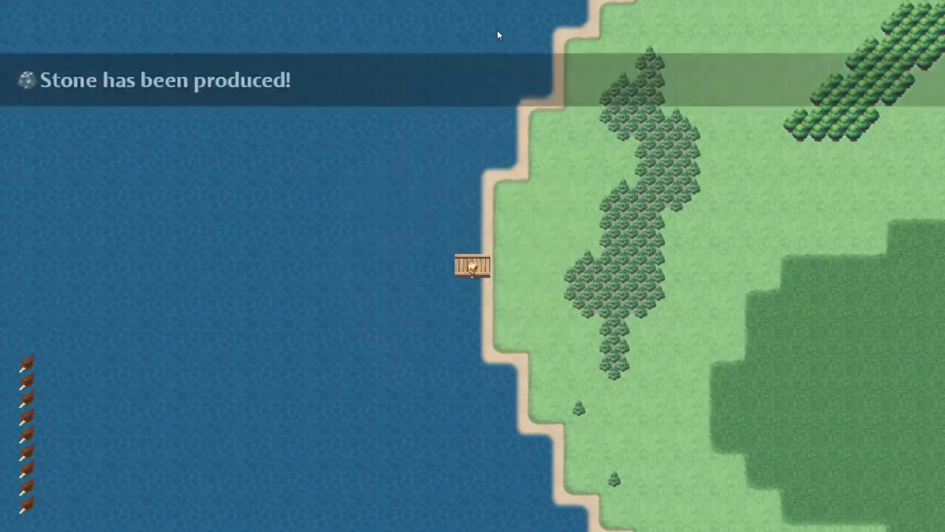
Step: Walk around the world map past the quarry and town to watch for production and tax messages
{"action": "key", "text": "Right"}
{"action": "key", "text": "Up"}
{"action": "key", "text": "Right"}
{"action": "key", "text": "Left"}
{"action": "key", "text": "Left"}
{"action": "key", "text": "Right"}
{"action": "key", "text": "Left"}
{"action": "key", "text": "Right"}
{"action": "key", "text": "Left"}
{"action": "key", "text": "Down"}
{"action": "key", "text": "Left"}
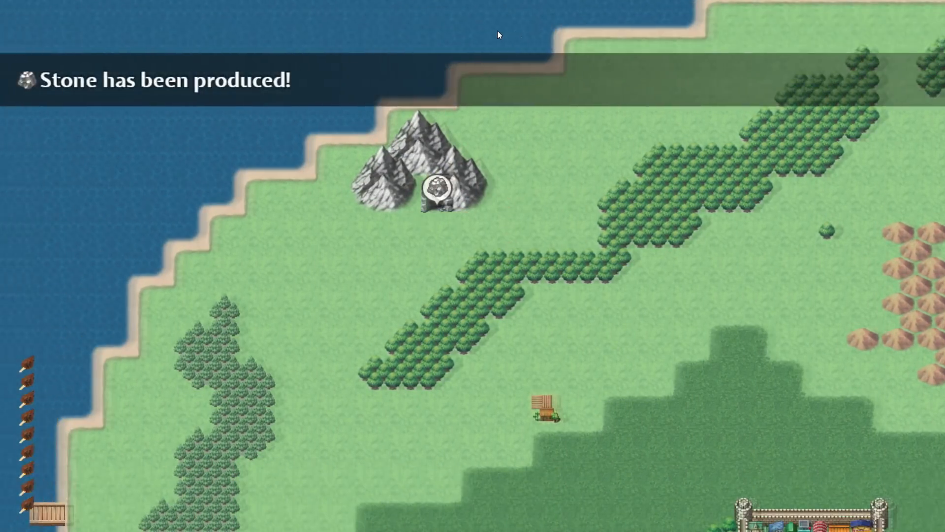
{"action": "key", "text": "Up"}
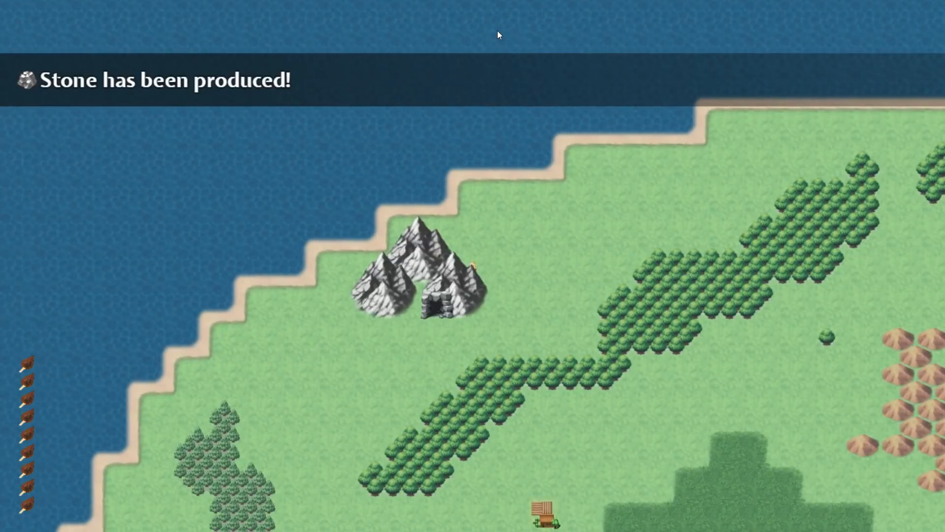
{"action": "key", "text": "Down"}
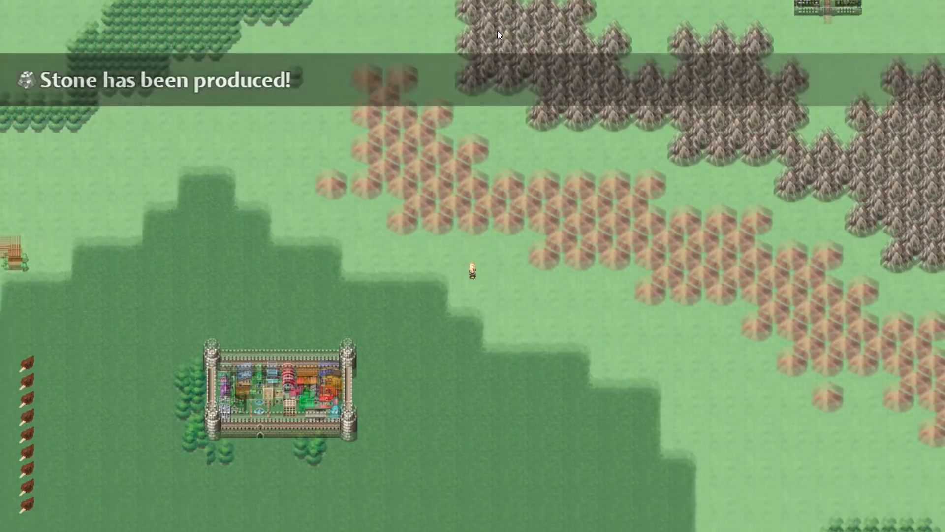
Step: Walk around the walled town to its southern entrance and enter the village
{"action": "key", "text": "Right"}
{"action": "key", "text": "Down"}
{"action": "key", "text": "Left"}
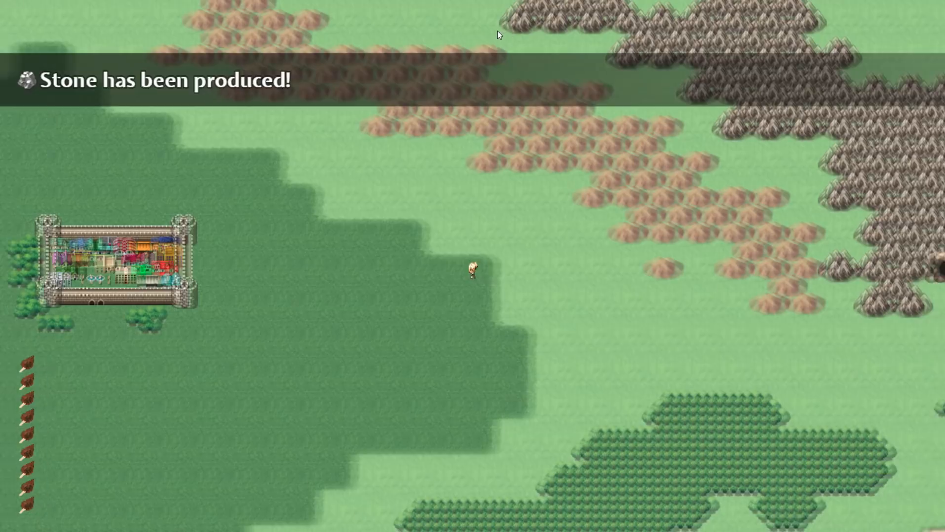
{"action": "key", "text": "Down"}
{"action": "key", "text": "Left"}
{"action": "key", "text": "Up"}
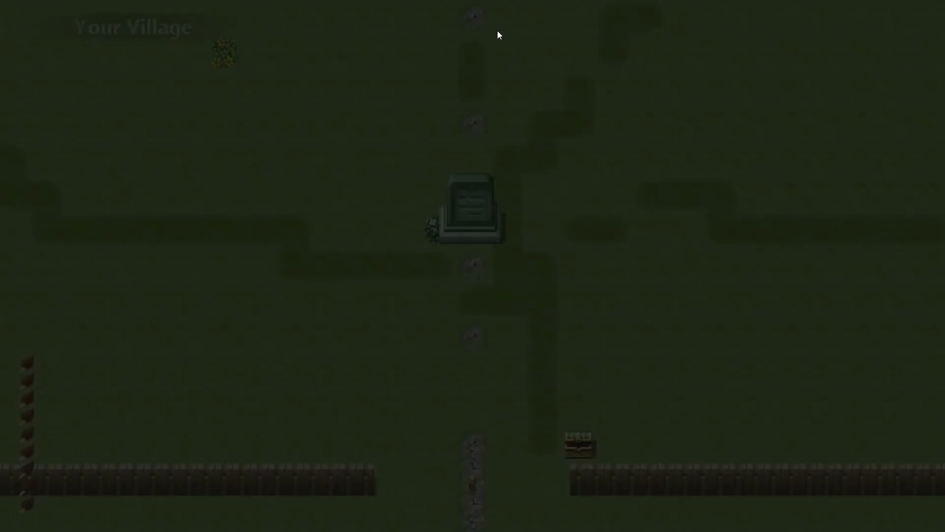
Step: Walk up the village stairs to the cave ledge and back down to the monument, watching for production or tax messages
{"action": "key", "text": "Left"}
{"action": "key", "text": "Up"}
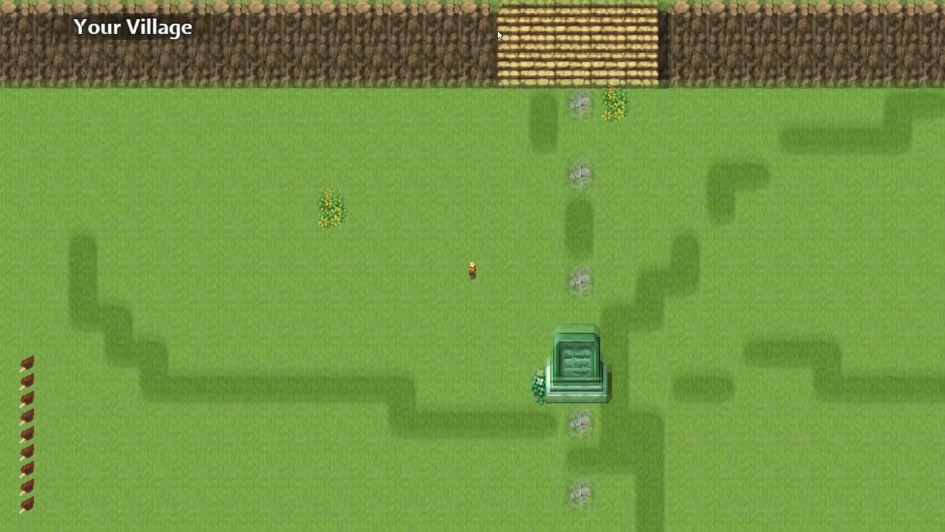
{"action": "key", "text": "Right"}
{"action": "key", "text": "Up"}
{"action": "key", "text": "Left"}
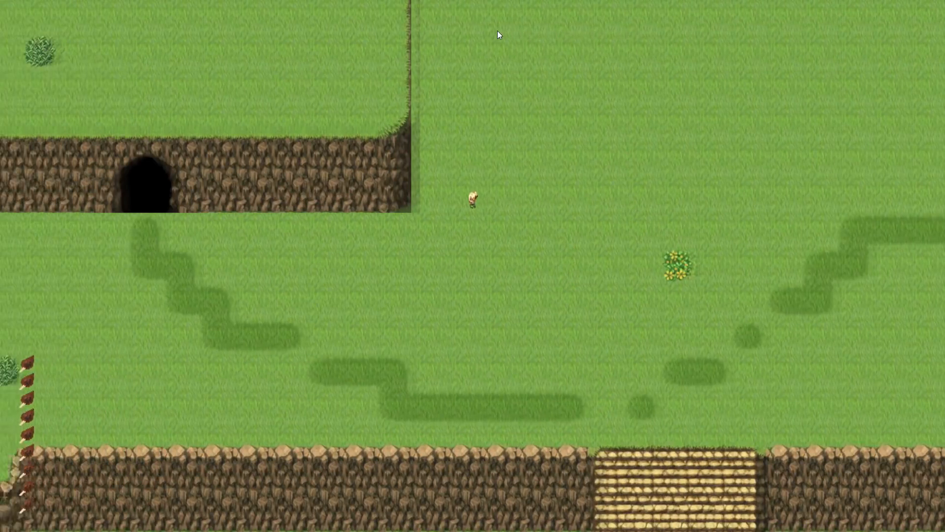
{"action": "key", "text": "Down"}
{"action": "key", "text": "Left"}
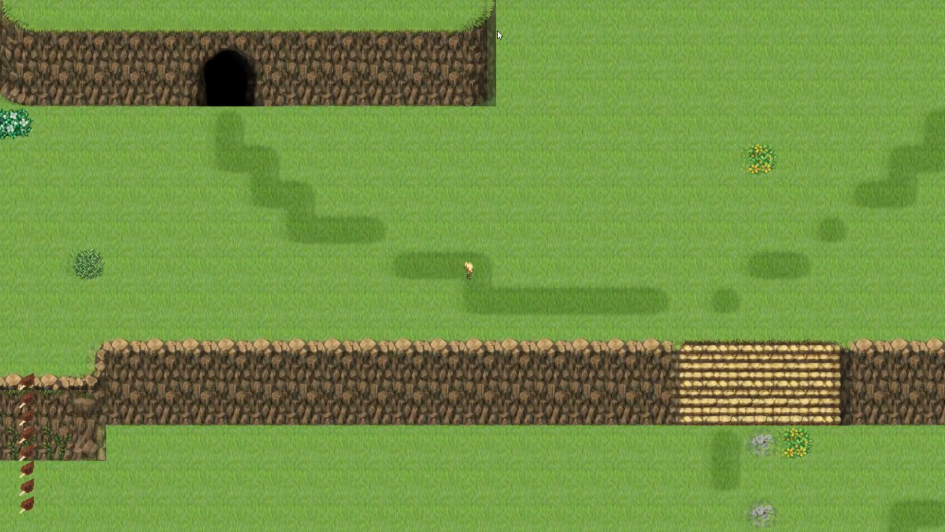
{"action": "key", "text": "Right"}
{"action": "key", "text": "Down"}
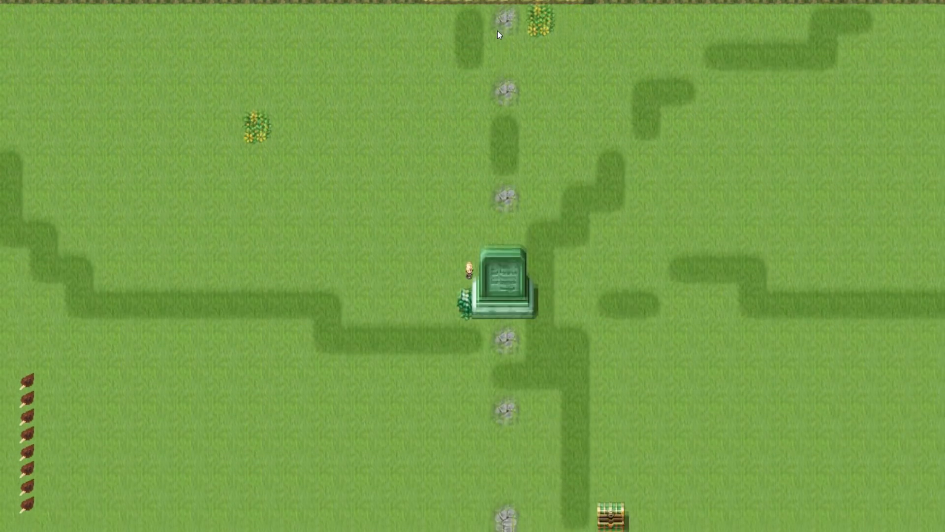
Step: Walk across the village's eastern grounds and back past the monument to check whether the timers stay stopped
{"action": "key", "text": "Right"}
{"action": "key", "text": "Down"}
{"action": "key", "text": "Right"}
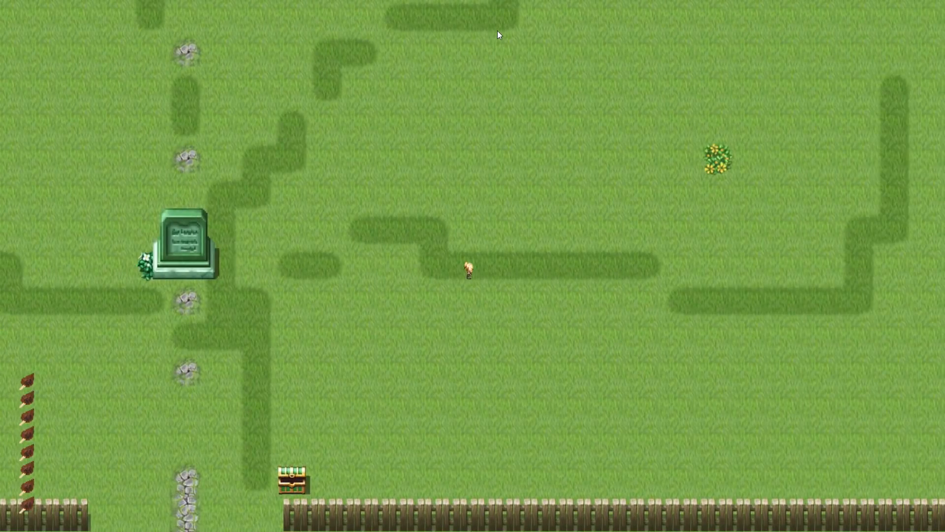
{"action": "key", "text": "Right"}
{"action": "key", "text": "Up"}
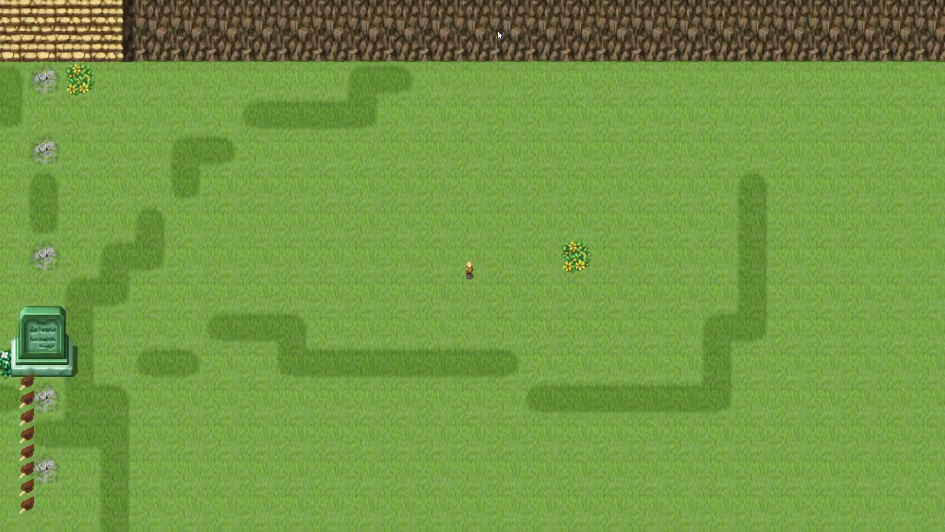
{"action": "key", "text": "Right"}
{"action": "key", "text": "Down"}
{"action": "key", "text": "Down"}
{"action": "key", "text": "Right"}
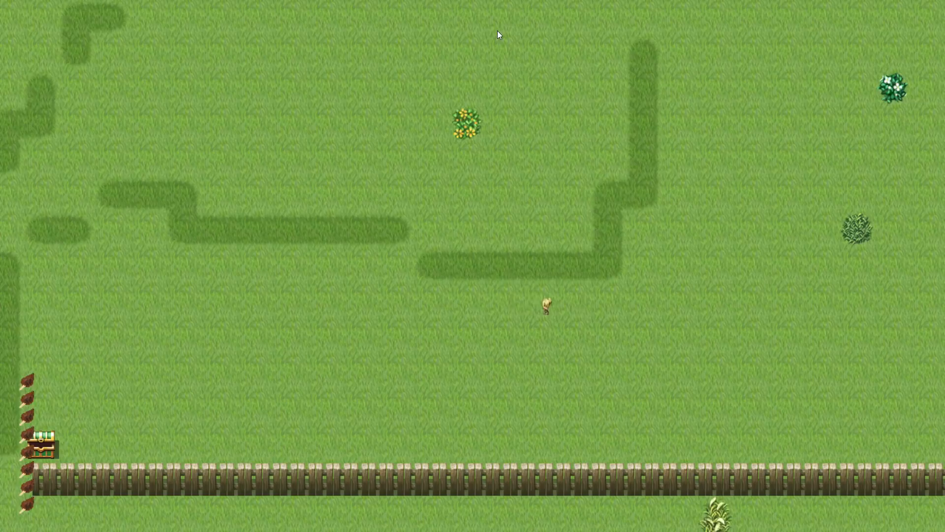
{"action": "key", "text": "Left"}
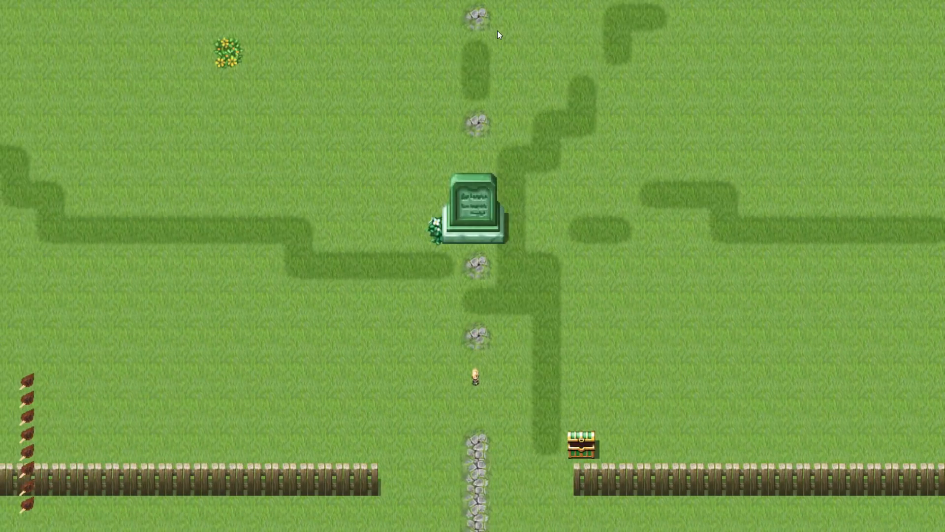
{"action": "key", "text": "Up"}
{"action": "key", "text": "Left"}
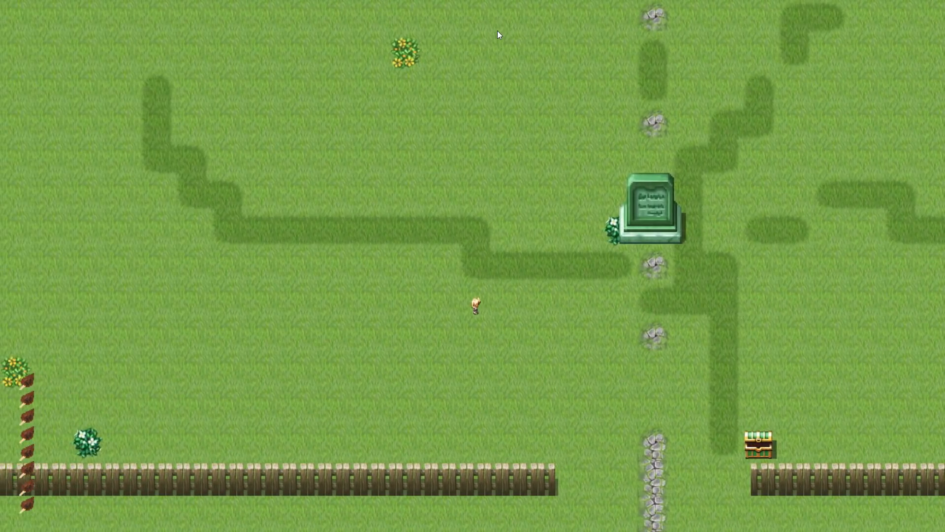
Step: Check the current gold in the main menu and return to the village
{"action": "key", "text": "Right"}
{"action": "key", "text": "Escape"}
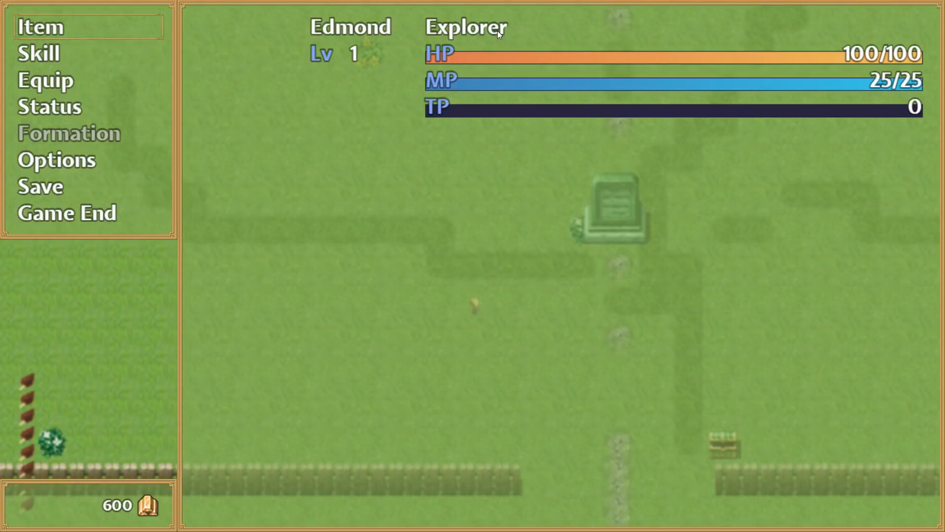
{"action": "key", "text": "Escape"}
Step: Circle the village monument once more to watch for any production or tax messages
{"action": "key", "text": "Right"}
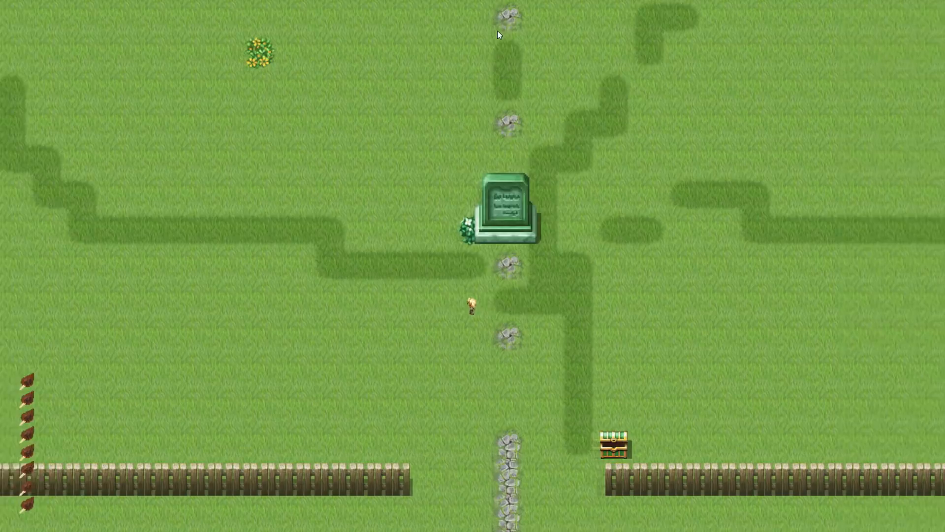
{"action": "key", "text": "Up"}
{"action": "key", "text": "Up"}
{"action": "key", "text": "Left"}
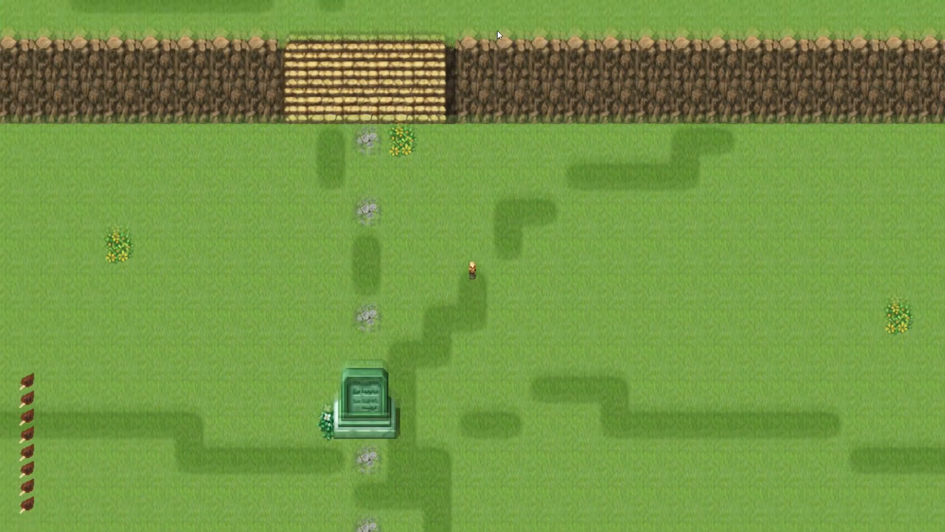
{"action": "key", "text": "Down"}
{"action": "key", "text": "Left"}
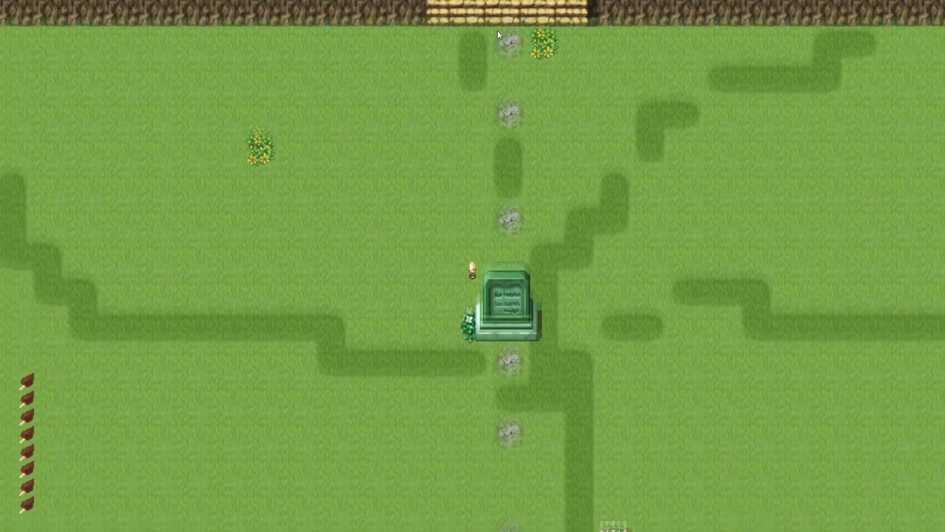
{"action": "key", "text": "Left"}
{"action": "key", "text": "Right"}
{"action": "key", "text": "Down"}
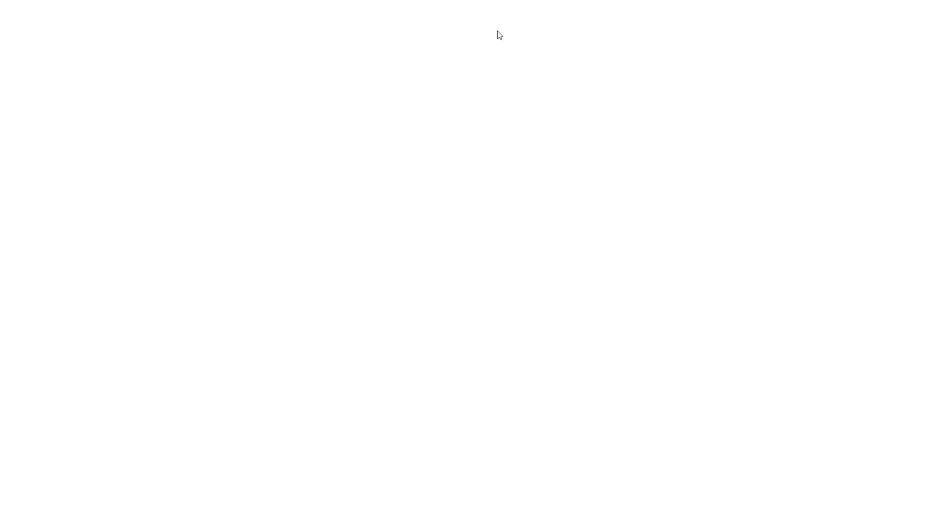
Step: Return to the world map and walk north and east past the castle to check that production messages resume
{"action": "key", "text": "Left"}
{"action": "key", "text": "Up"}
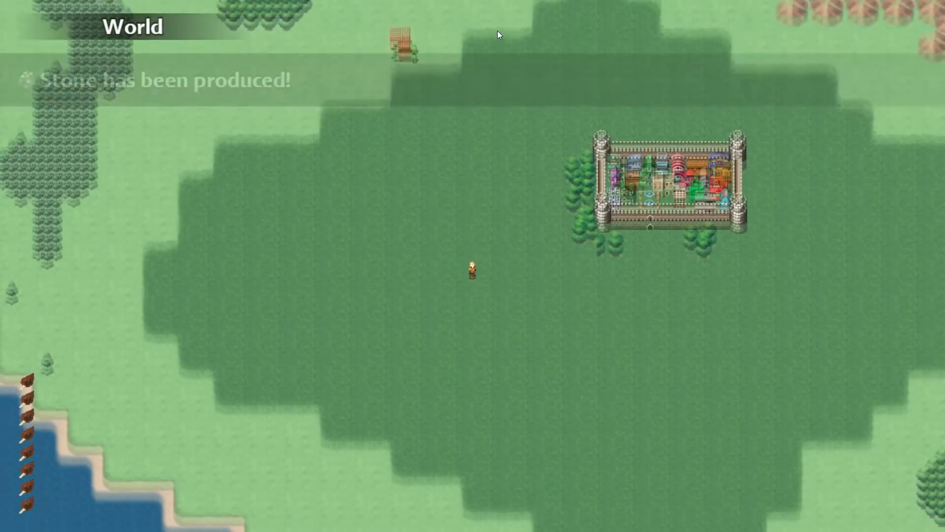
{"action": "key", "text": "Right"}
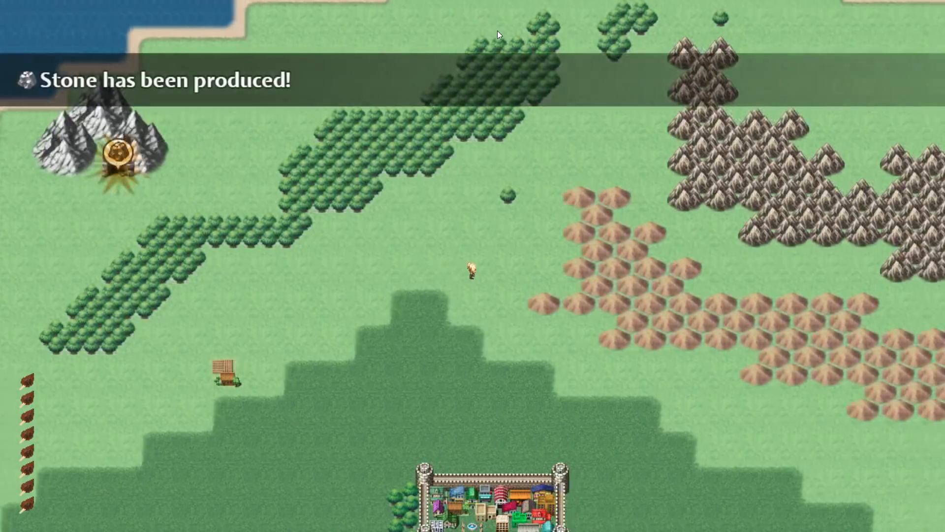
{"action": "key", "text": "Right"}
{"action": "key", "text": "Down"}
{"action": "key", "text": "Right"}
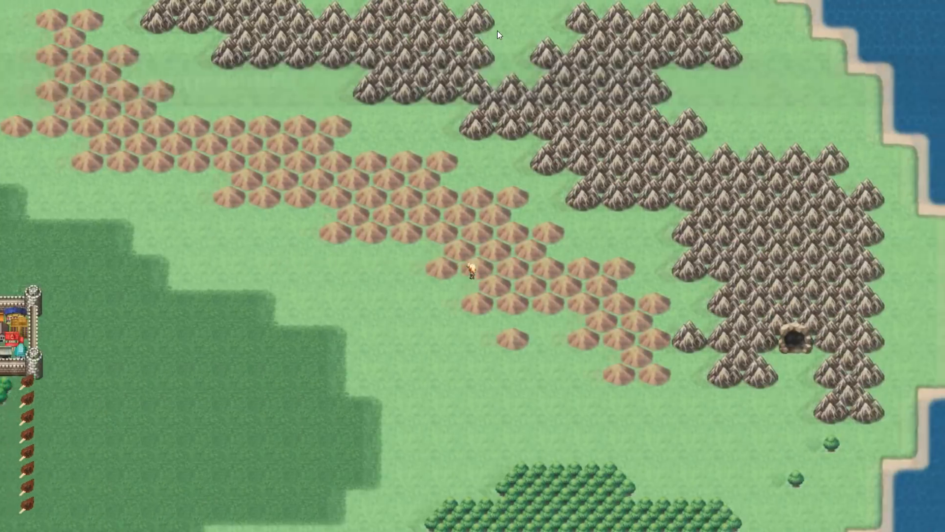
Step: Walk west across the world map to the market stall, watching for further production messages
{"action": "key", "text": "Down"}
{"action": "key", "text": "Left"}
{"action": "key", "text": "Up"}
{"action": "key", "text": "Left"}
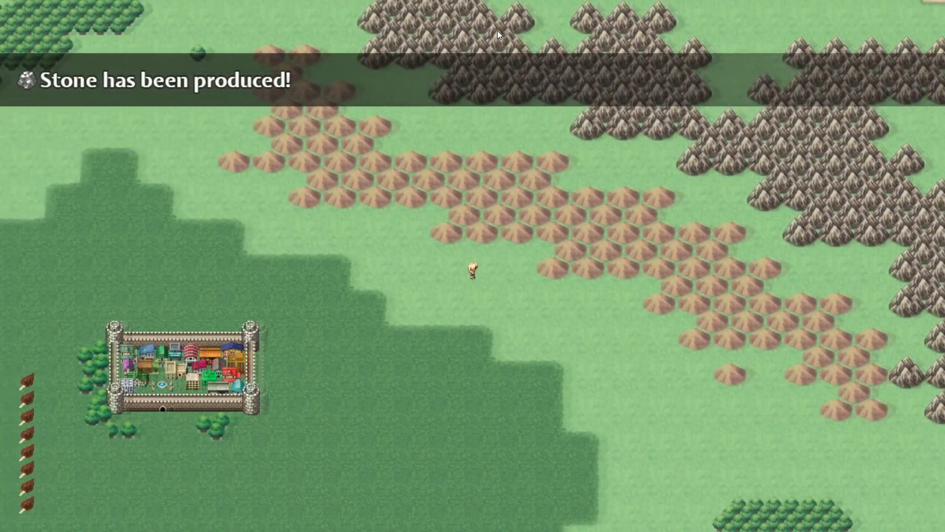
{"action": "key", "text": "Left"}
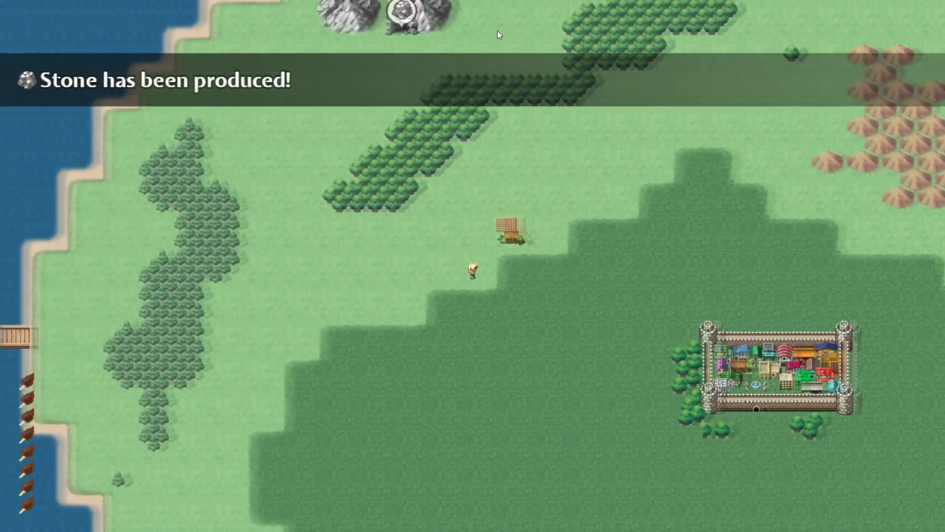
{"action": "key", "text": "Up"}
{"action": "key", "text": "Up"}
{"action": "key", "text": "Right"}
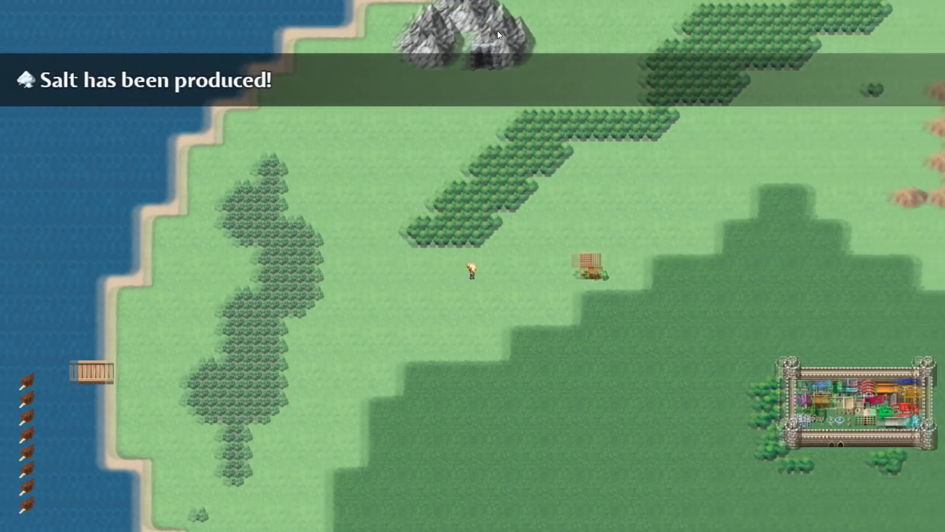
Step: Walk past the forest north of the castle to the grey mountain cave, watching for resource messages
{"action": "key", "text": "Down"}
{"action": "key", "text": "Right"}
{"action": "key", "text": "Up"}
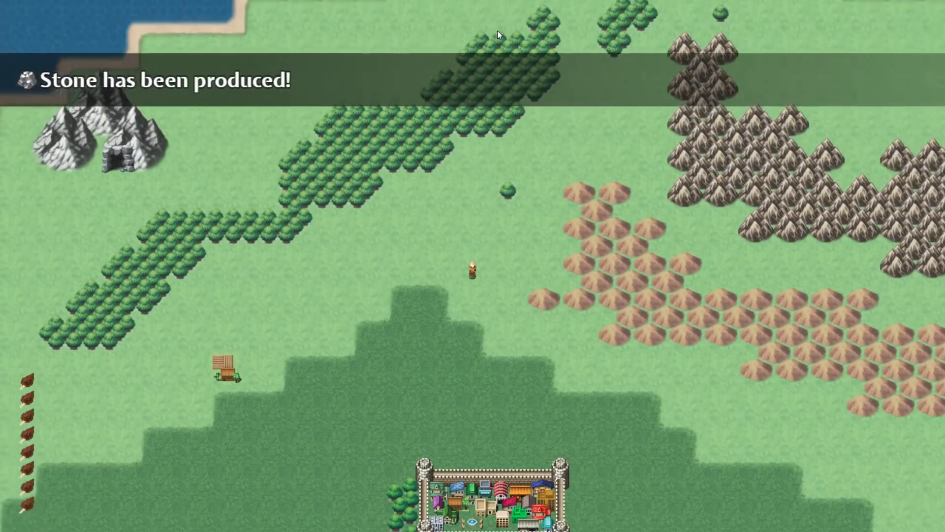
{"action": "key", "text": "Left"}
{"action": "key", "text": "Up"}
{"action": "key", "text": "Left"}
{"action": "key", "text": "Down"}
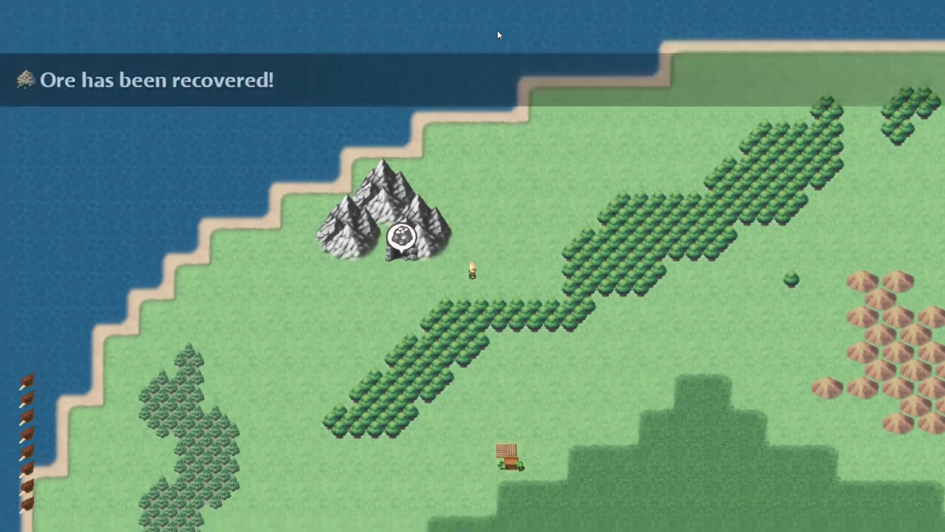
Step: Walk south past the market stall and east to the mountain mine entrance, watching for tax and production messages
{"action": "key", "text": "Up"}
{"action": "key", "text": "Down"}
{"action": "key", "text": "Left"}
{"action": "key", "text": "Down"}
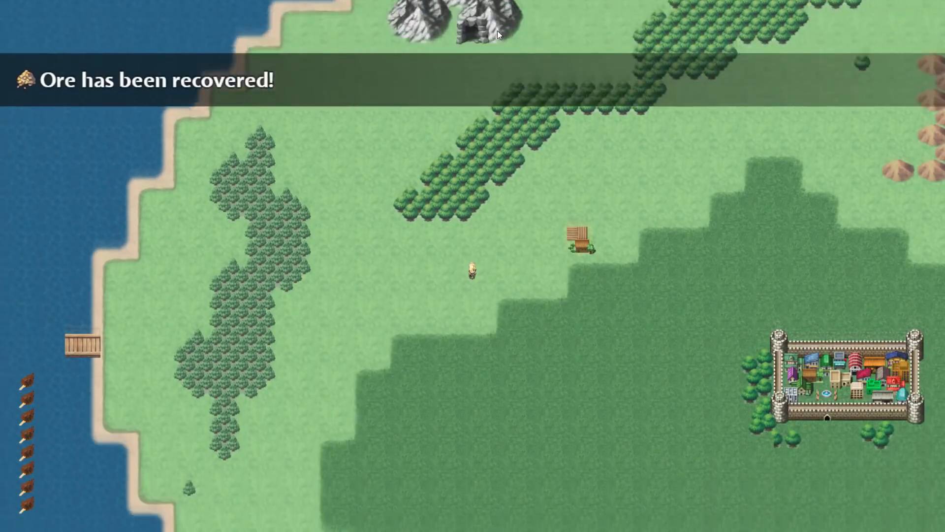
{"action": "key", "text": "Right"}
{"action": "key", "text": "Right"}
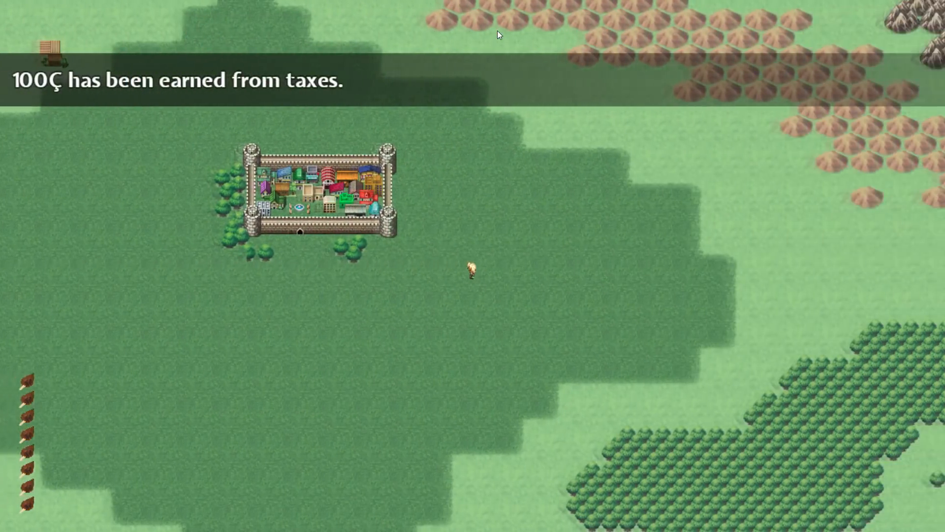
{"action": "key", "text": "Right"}
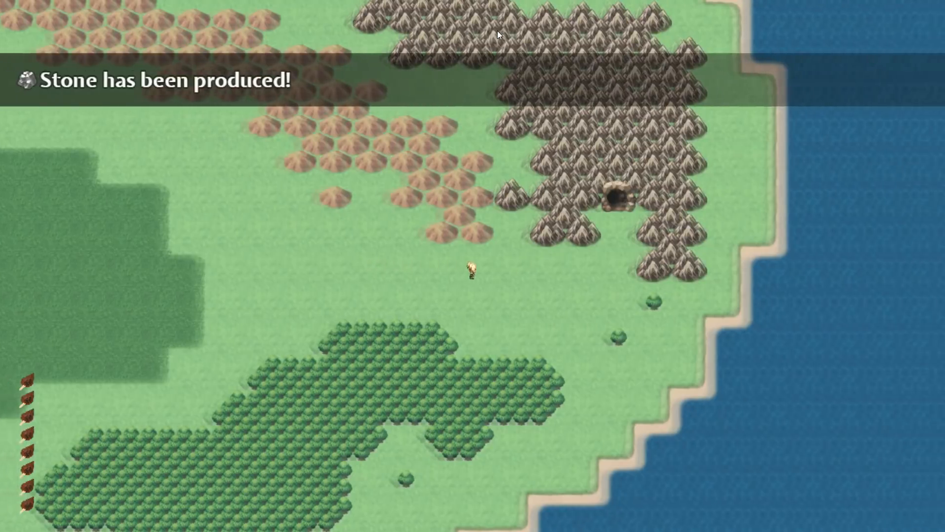
{"action": "key", "text": "Up"}
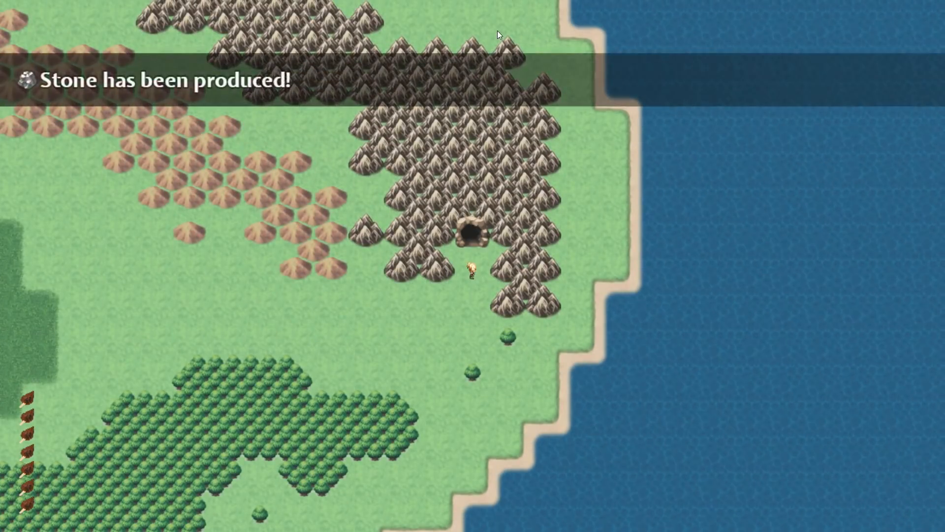
Step: Enter the eastern mine and choose "Start the Mine."
{"action": "key", "text": "Down"}
{"action": "key", "text": "Left"}
{"action": "key", "text": "Up"}
{"action": "key", "text": "Left"}
{"action": "key", "text": "Right"}
{"action": "key", "text": "Up"}
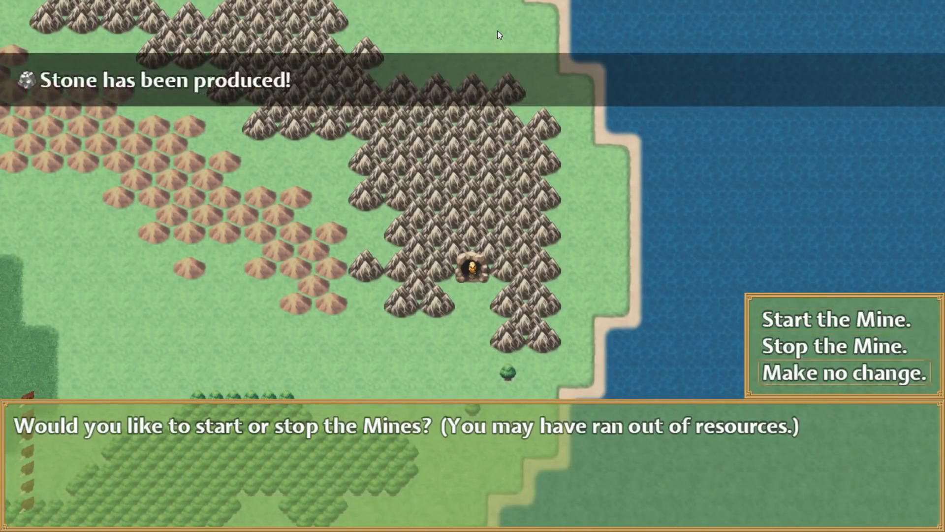
{"action": "key", "text": "Up"}
{"action": "key", "text": "Up"}
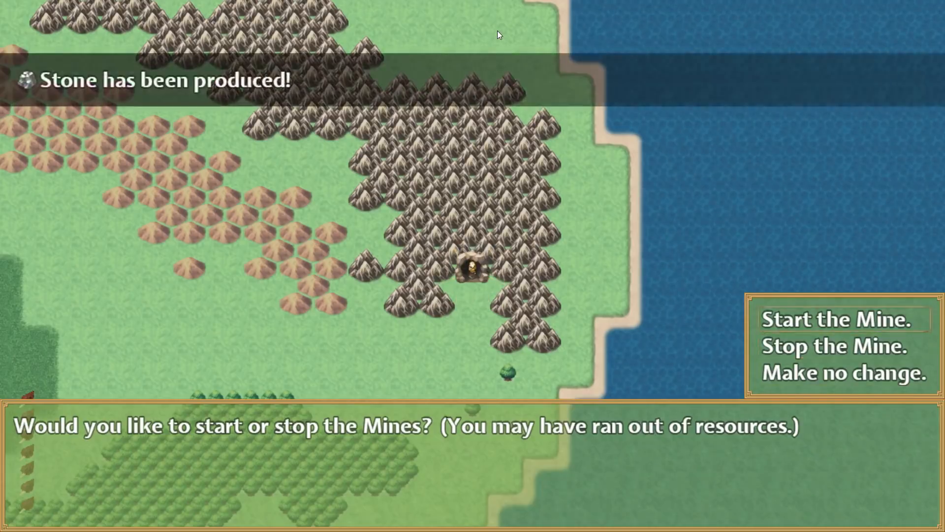
{"action": "key", "text": "Return"}
Step: Walk back west across the world map to the castle and enter the village
{"action": "key", "text": "Down"}
{"action": "key", "text": "Left"}
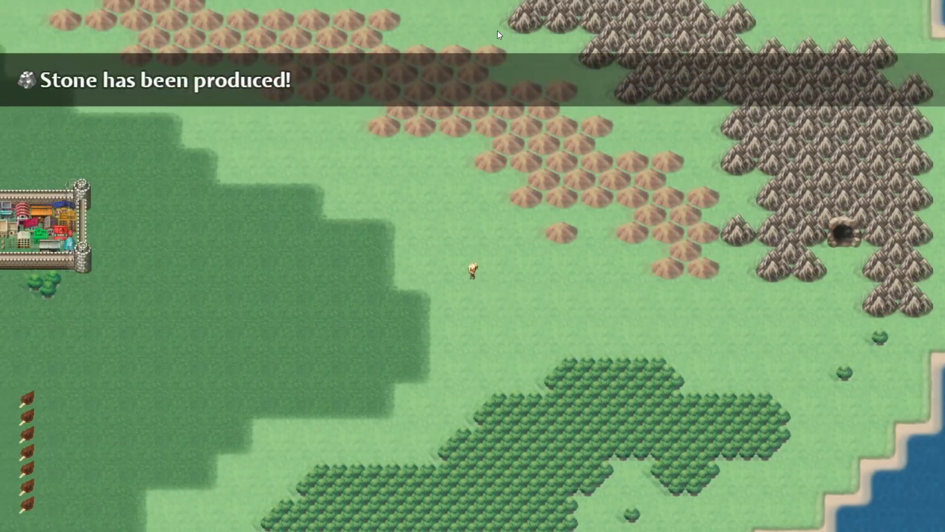
{"action": "key", "text": "Down"}
{"action": "key", "text": "Left"}
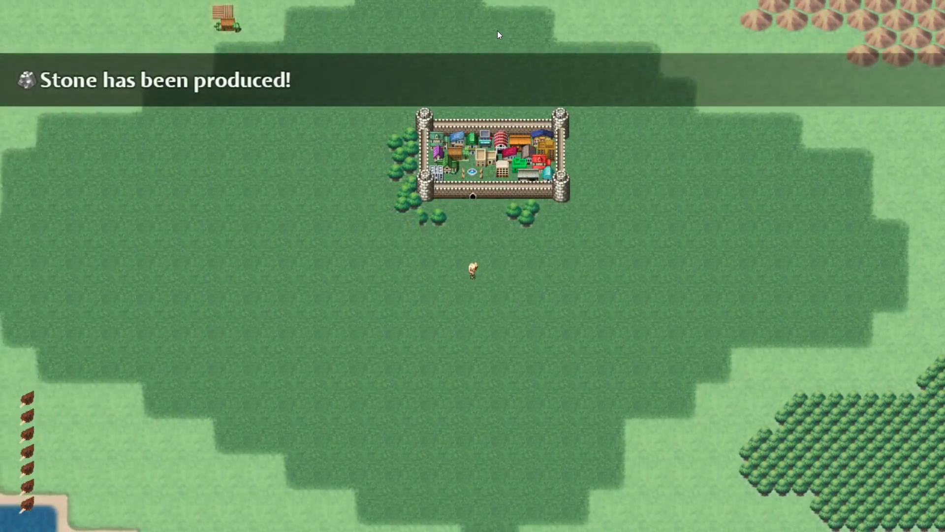
{"action": "key", "text": "Right"}
{"action": "key", "text": "Up"}
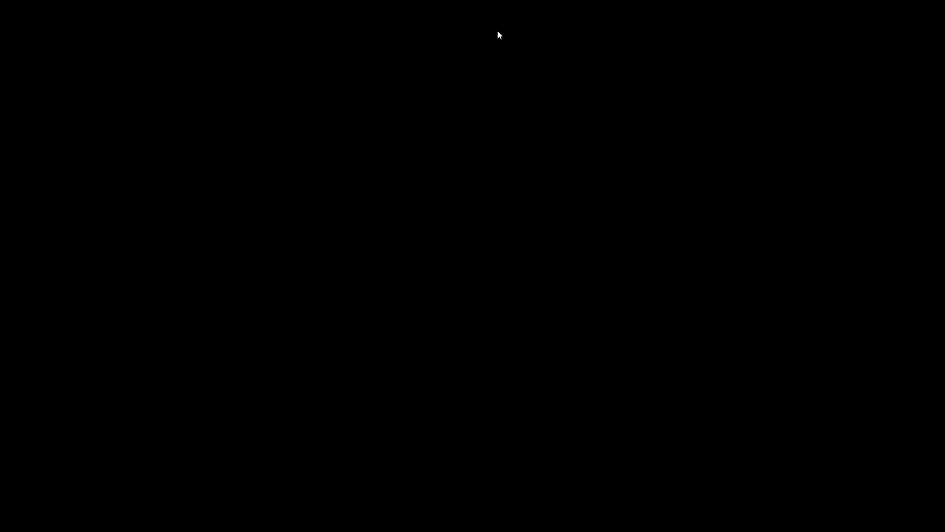
Step: Circle the monument in the village to check whether the production and tax messages stop
{"action": "key", "text": "Right"}
{"action": "key", "text": "Up"}
{"action": "key", "text": "Left"}
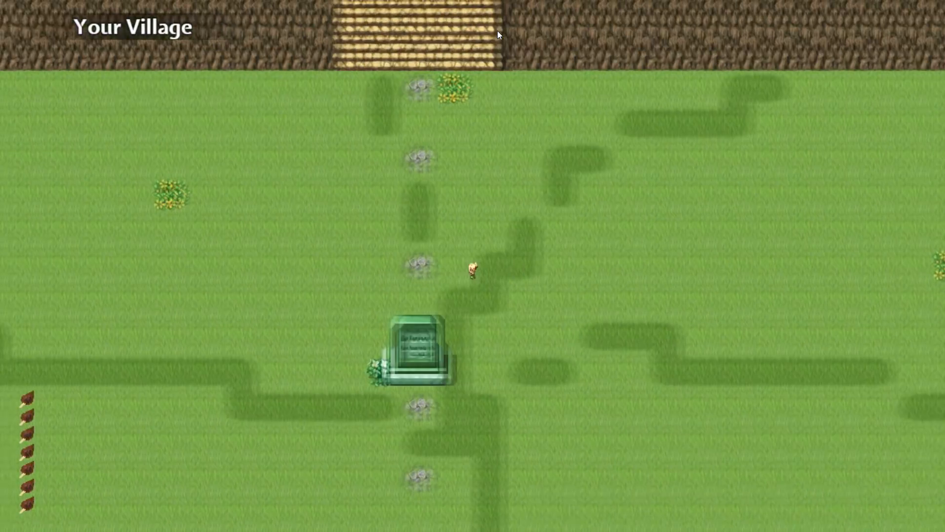
{"action": "key", "text": "Down"}
{"action": "key", "text": "Right"}
{"action": "key", "text": "Up"}
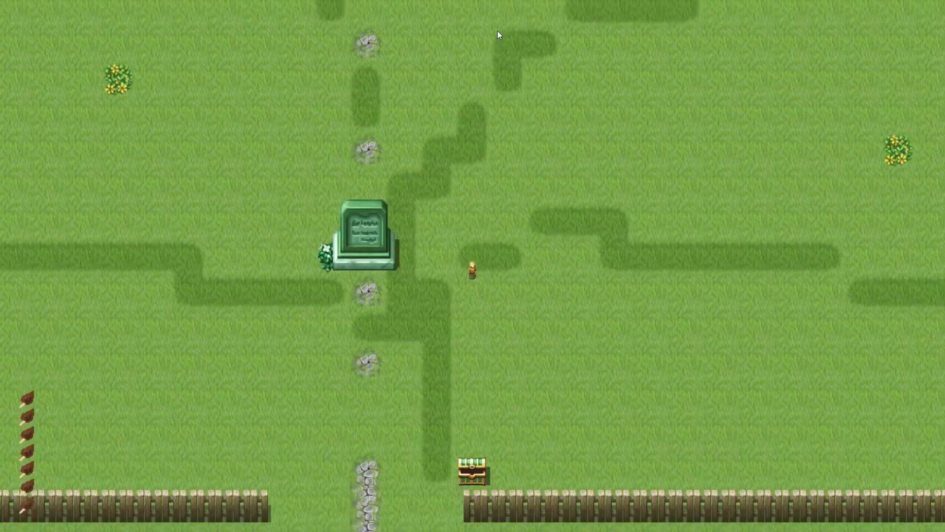
{"action": "key", "text": "Up"}
{"action": "key", "text": "Left"}
{"action": "key", "text": "Down"}
{"action": "key", "text": "Right"}
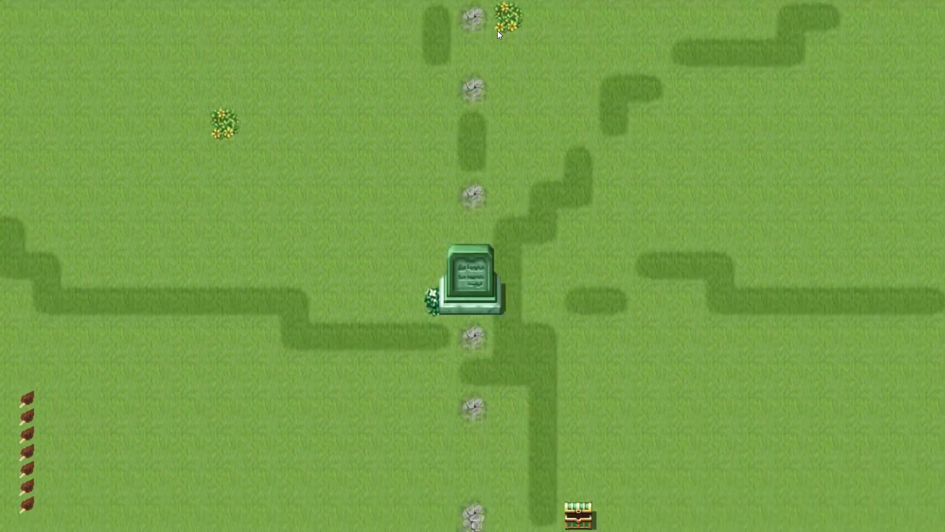
Step: Walk around the grounds below the village stairs, west and then east, watching for any timer messages
{"action": "key", "text": "Right"}
{"action": "key", "text": "Up"}
{"action": "key", "text": "Down"}
{"action": "key", "text": "Left"}
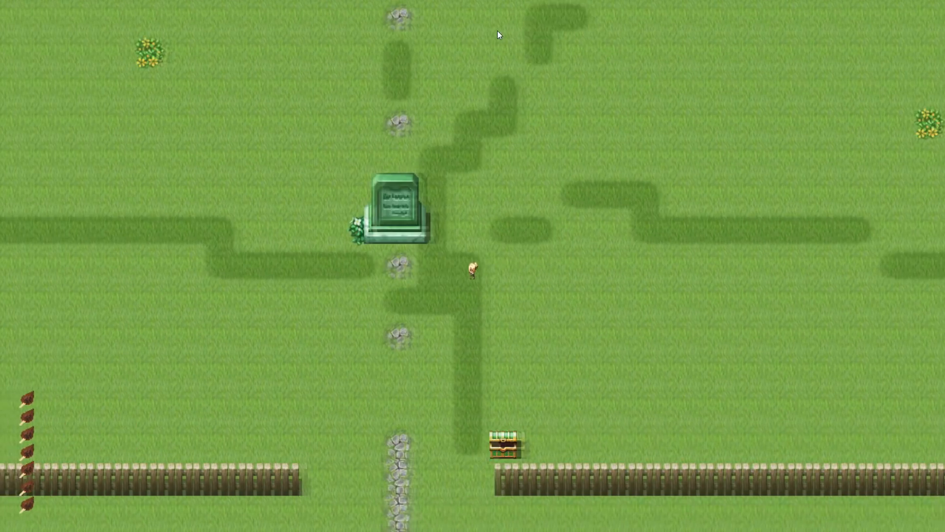
{"action": "key", "text": "Left"}
{"action": "key", "text": "Up"}
{"action": "key", "text": "Right"}
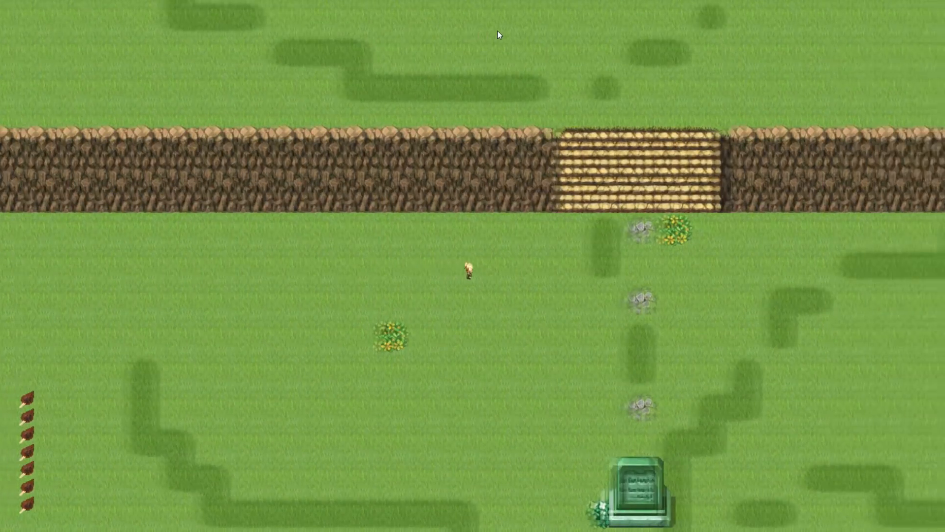
{"action": "key", "text": "Right"}
{"action": "key", "text": "Up"}
{"action": "key", "text": "Down"}
{"action": "key", "text": "Left"}
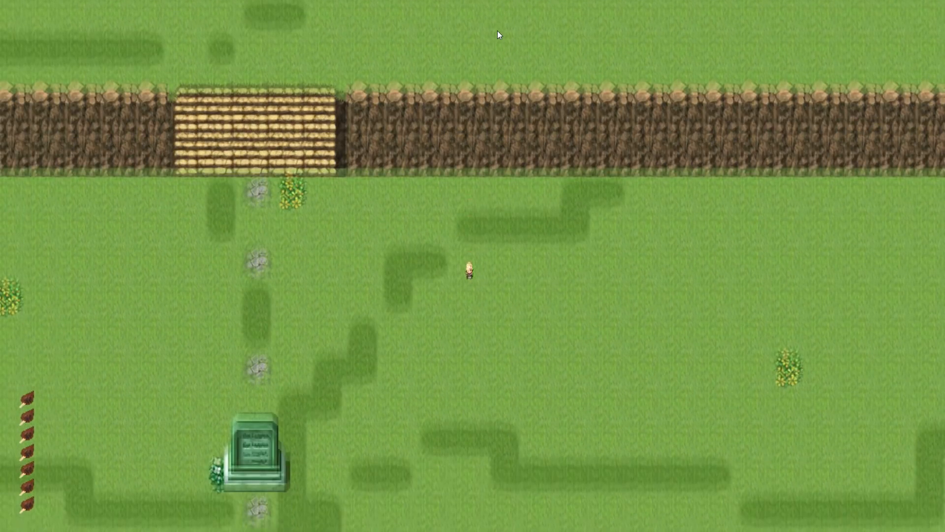
Step: Check the village's western grounds and the monument area for timer messages, and end the playtest
{"action": "key", "text": "Down"}
{"action": "key", "text": "Left"}
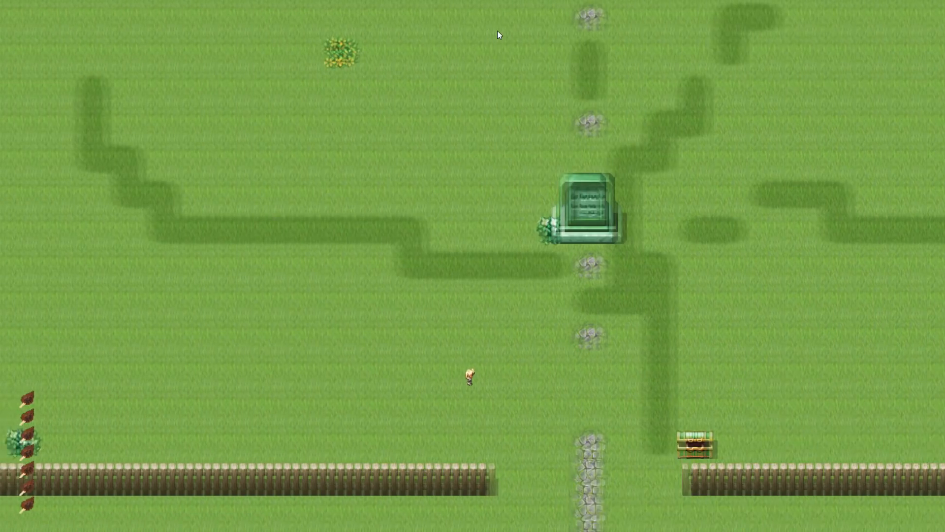
{"action": "key", "text": "Left"}
{"action": "key", "text": "Up"}
{"action": "key", "text": "Right"}
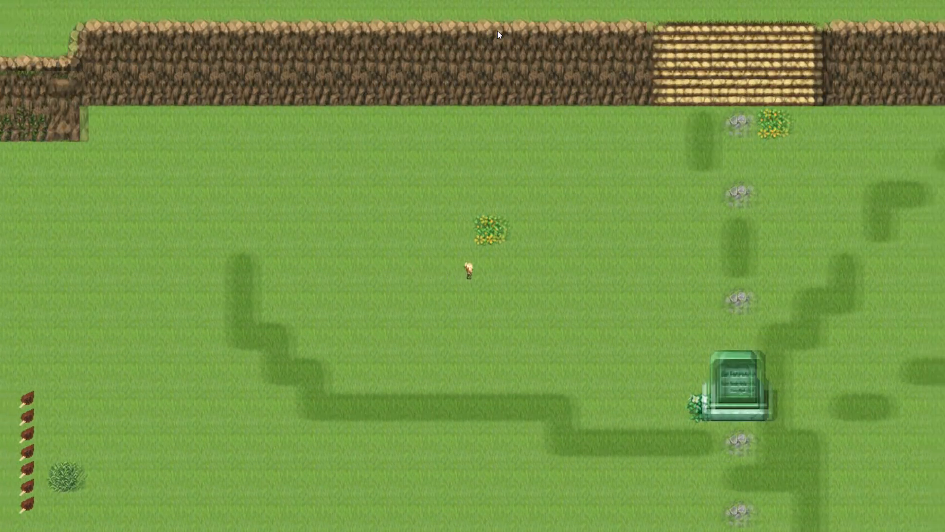
{"action": "key", "text": "Right"}
{"action": "key", "text": "Down"}
{"action": "key", "text": "Left"}
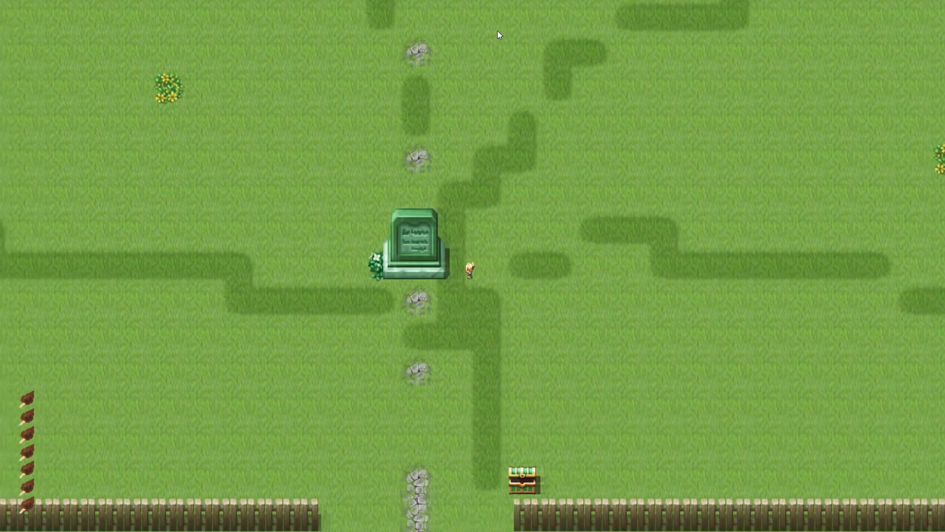
{"action": "key", "text": "Left"}
{"action": "key", "text": "Down"}
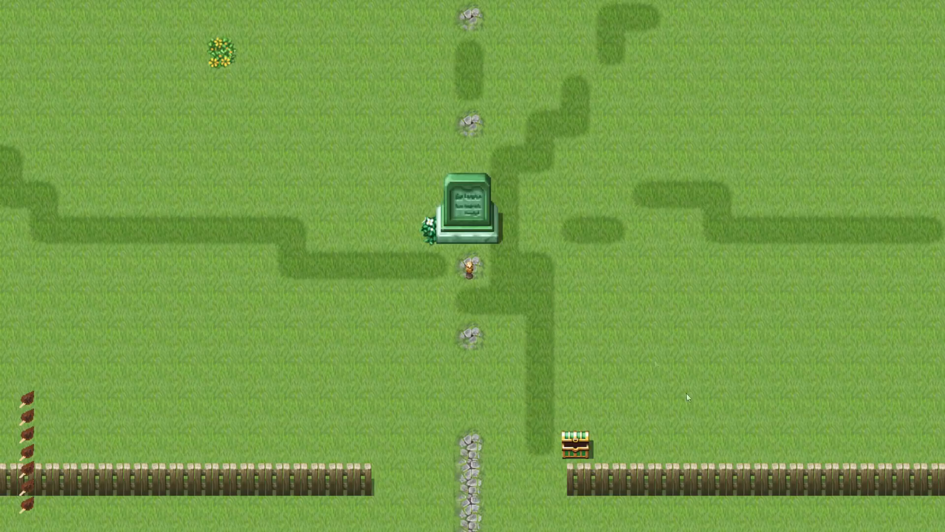
{"action": "left_click", "coordinate": [389, 347]}
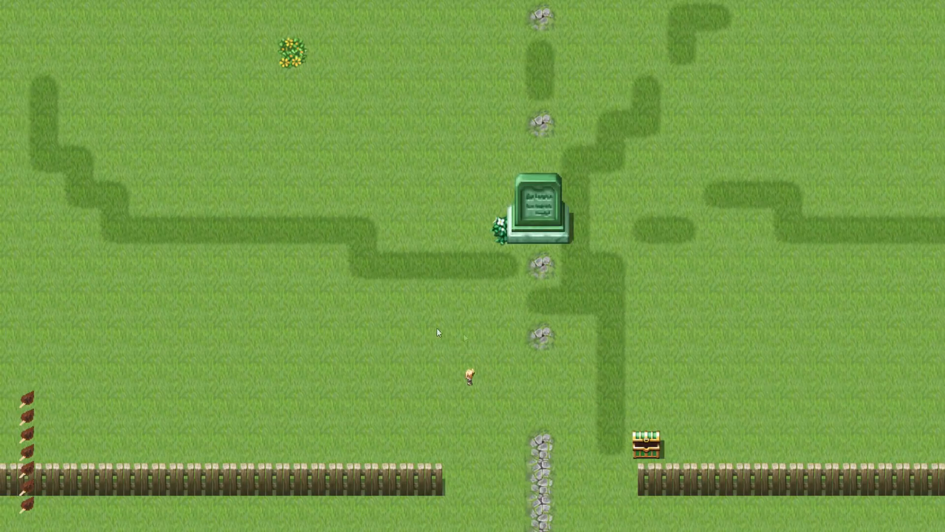
{"action": "key", "text": "alt+F4"}
Step: Add a Show Text command to event EV003 reading "A new mayor has setup the rights to build a town here:" and "Name your town!"
{"action": "right_click", "coordinate": [433, 367]}
{"action": "left_click", "coordinate": [448, 373]}
{"action": "right_click", "coordinate": [431, 167]}
{"action": "left_click", "coordinate": [434, 175]}
{"action": "left_click", "coordinate": [493, 167]}
{"action": "type", "text": "A new mayor has set"}
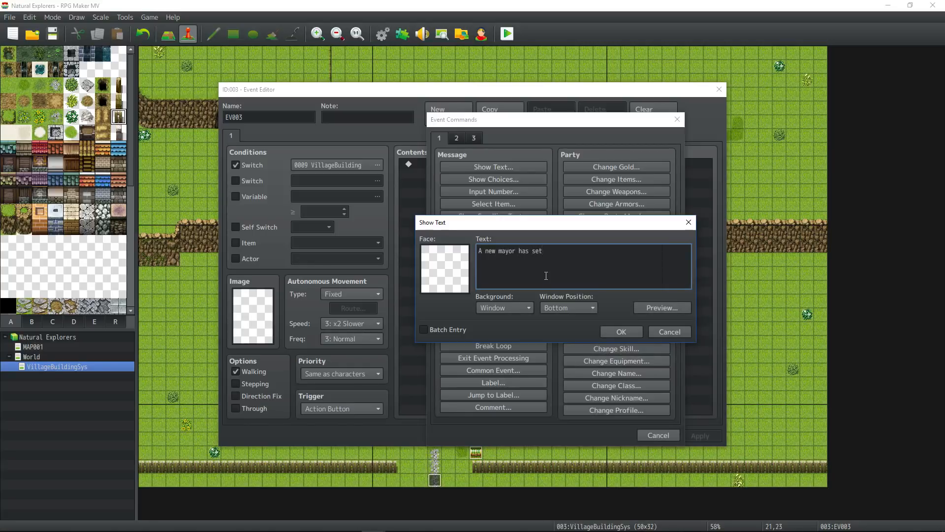
{"action": "type", "text": "up the rights to build a town here:"}
{"action": "key", "text": "Return"}
{"action": "type", "text": "Name your town?"}
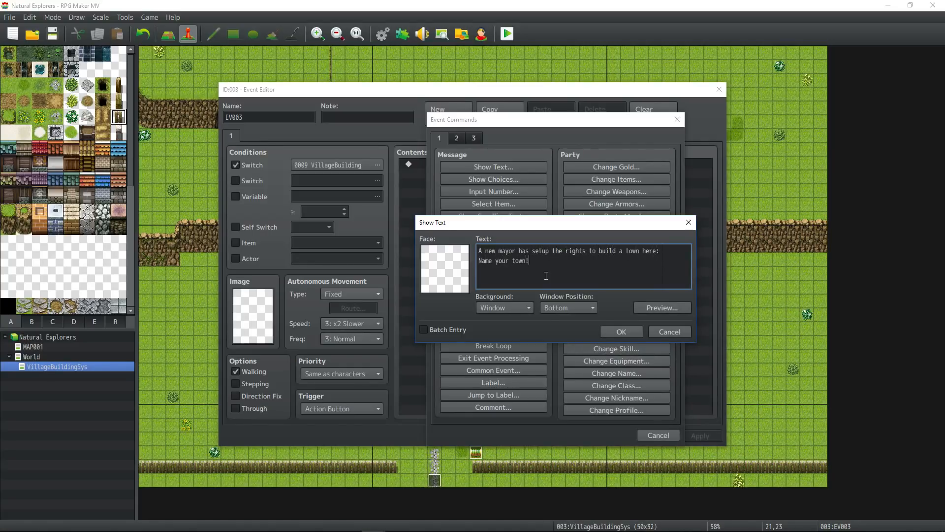
{"action": "key", "text": "BackSpace"}
{"action": "type", "text": "!"}
{"action": "left_click", "coordinate": [621, 332]}
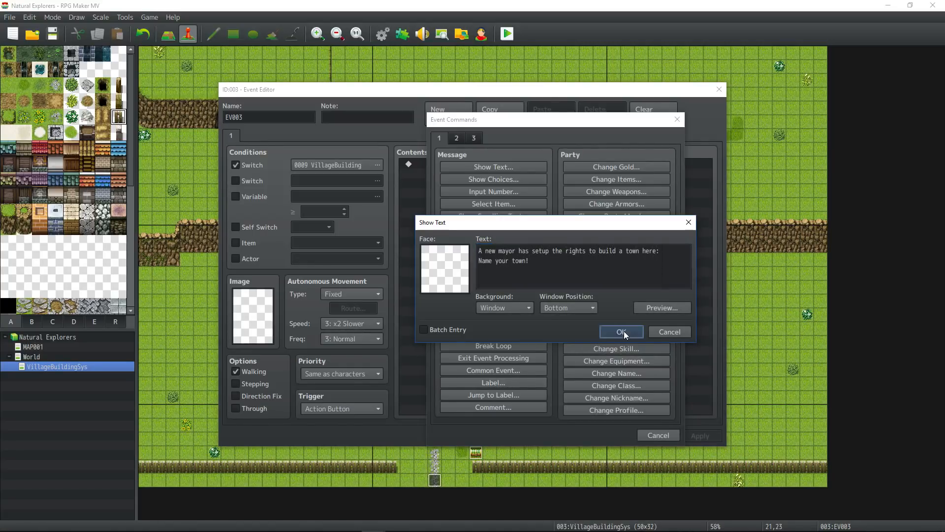
Step: Add a Name Input Processing command for actor 0002 with a maximum of 16 characters after the town naming message
{"action": "double_click", "coordinate": [495, 206]}
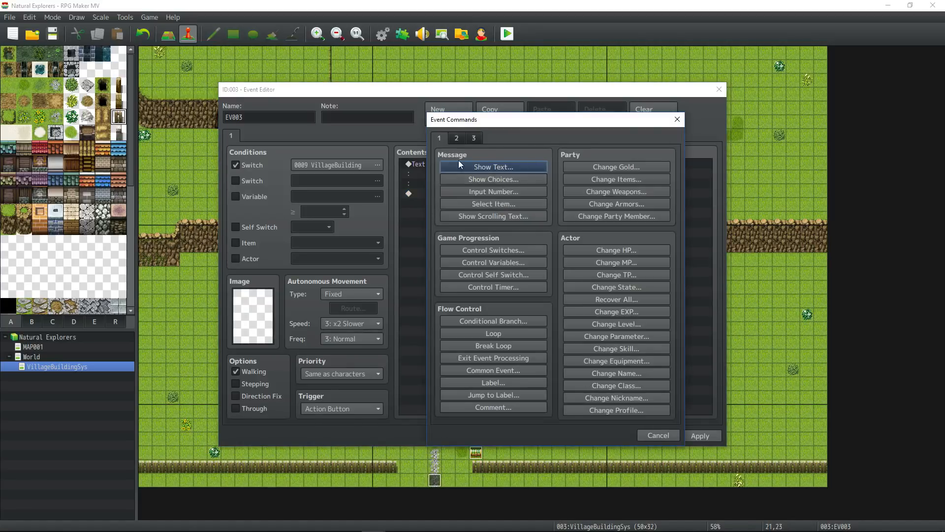
{"action": "left_click", "coordinate": [458, 138]}
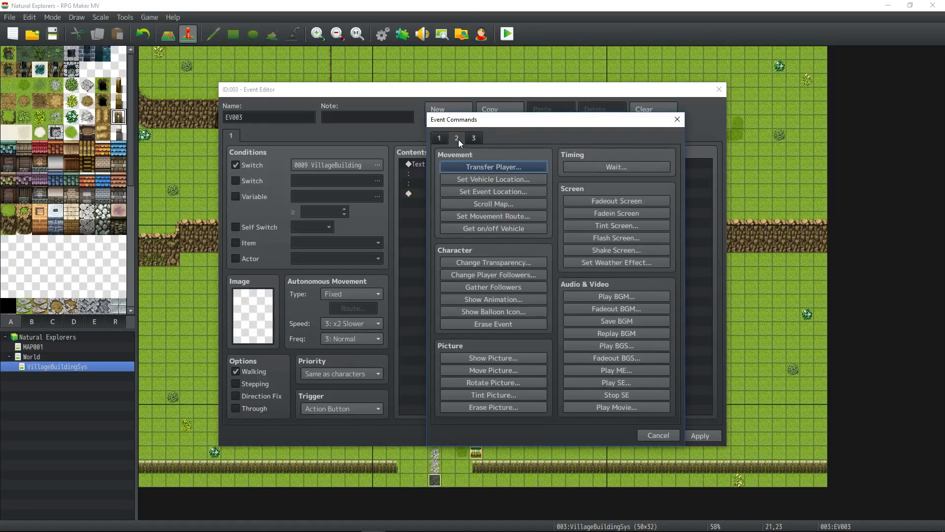
{"action": "left_click", "coordinate": [474, 138]}
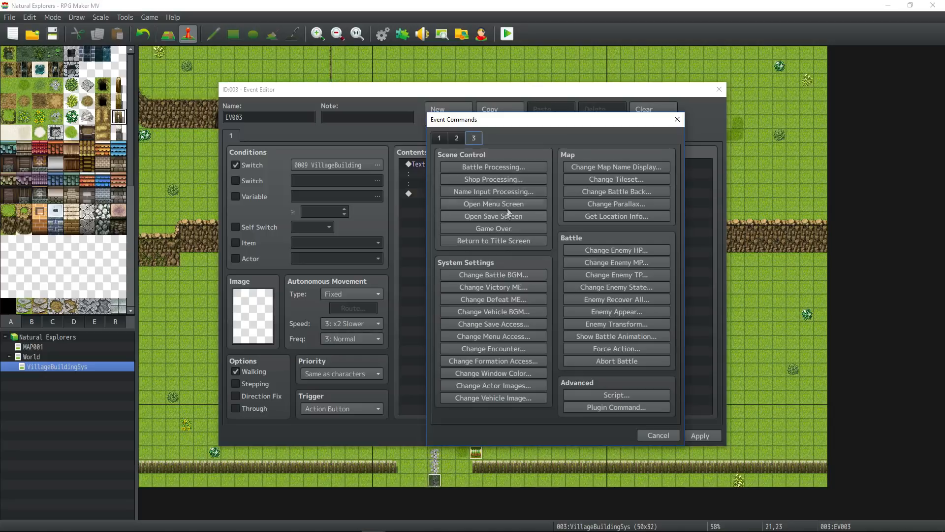
{"action": "left_click", "coordinate": [517, 191]}
{"action": "left_click", "coordinate": [584, 268]}
{"action": "left_click", "coordinate": [536, 292]}
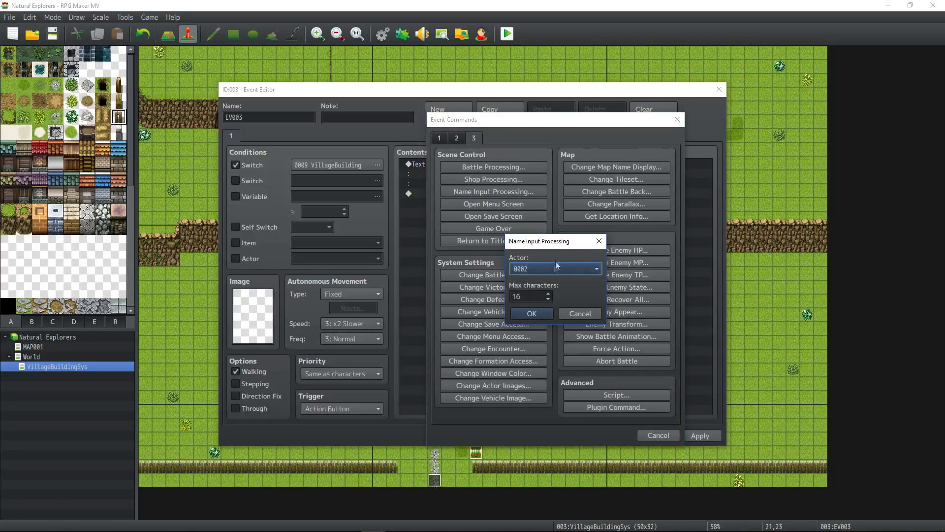
{"action": "left_click", "coordinate": [535, 315]}
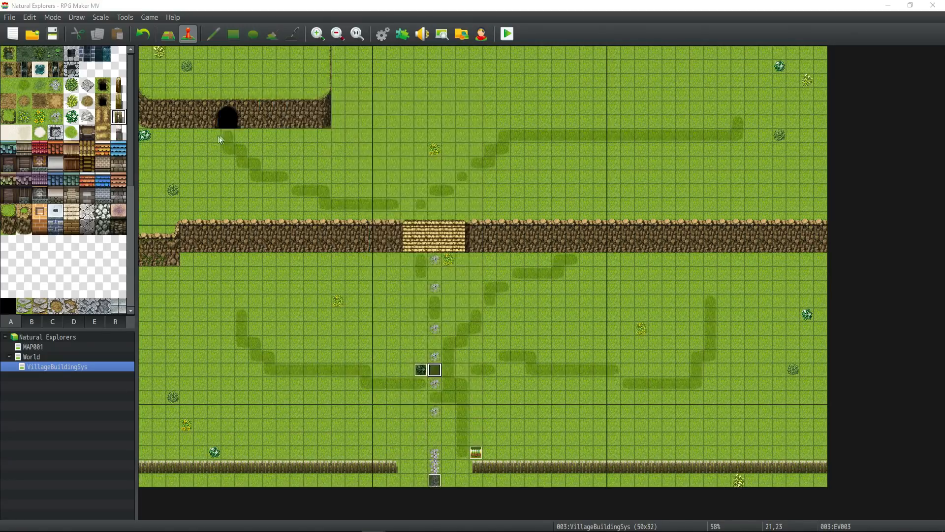
Step: Name actor 0002 "Default Town" in the database
{"action": "key", "text": "F9"}
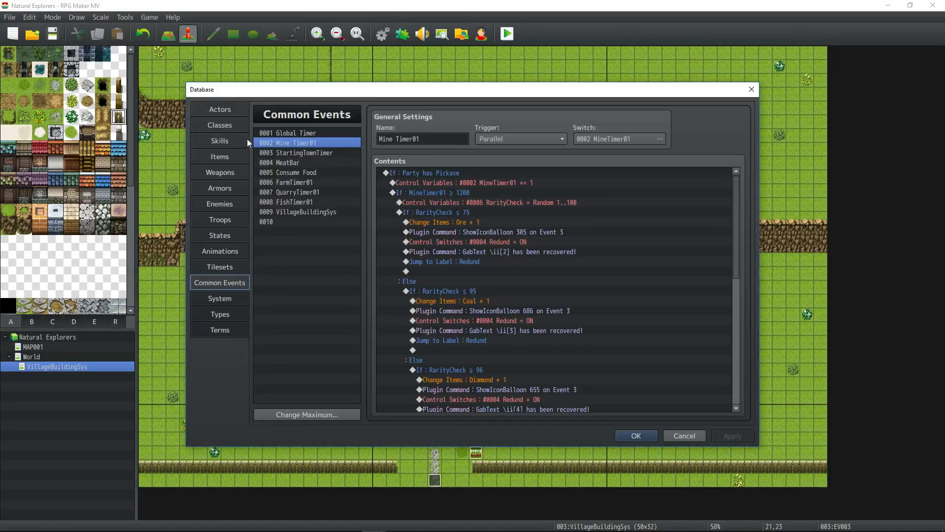
{"action": "left_click", "coordinate": [220, 108]}
{"action": "left_click", "coordinate": [298, 143]}
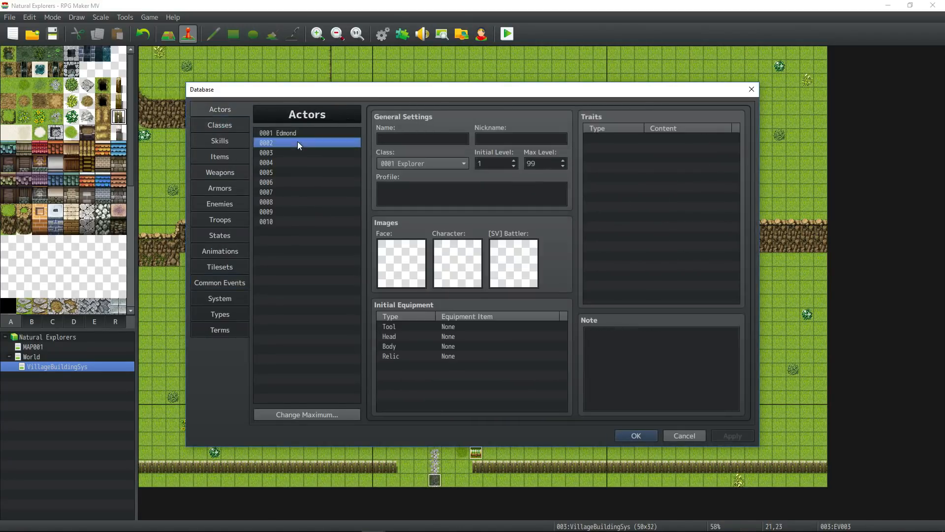
{"action": "left_click", "coordinate": [418, 140]}
{"action": "type", "text": "Default Town"}
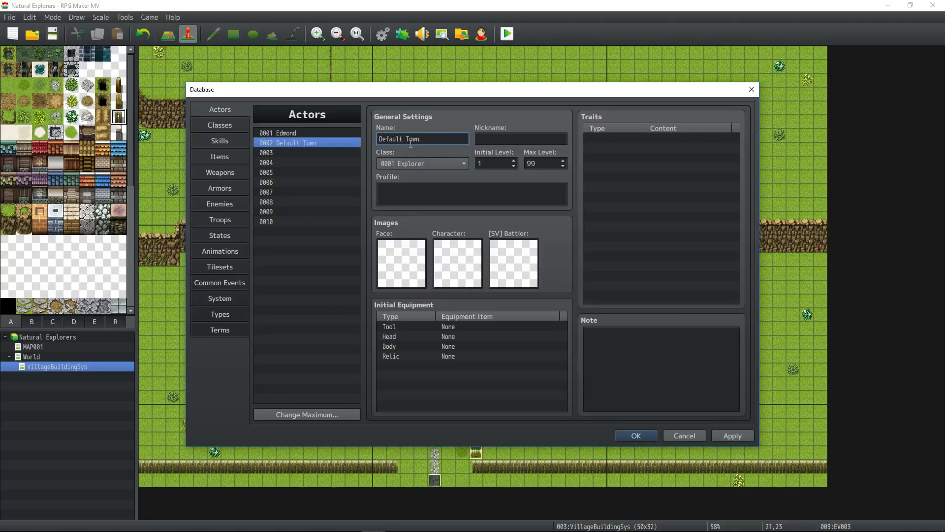
{"action": "left_click", "coordinate": [635, 436]}
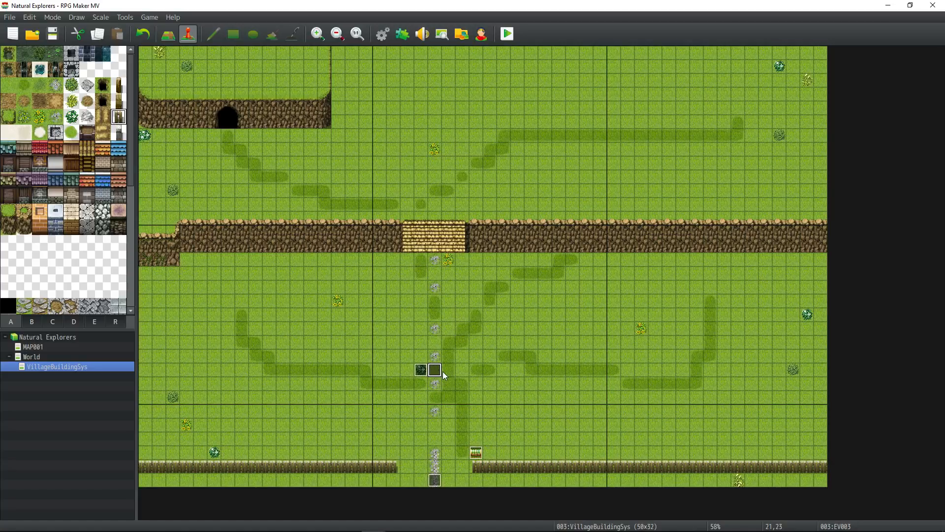
Step: Reopen event EV003 and add a command after the name input that turns Self Switch A ON
{"action": "right_click", "coordinate": [431, 369]}
{"action": "left_click", "coordinate": [443, 377]}
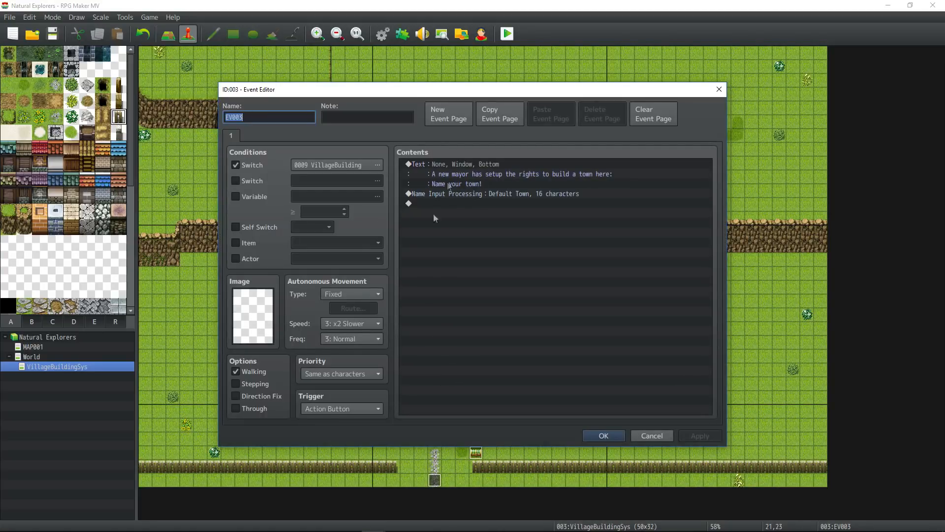
{"action": "right_click", "coordinate": [474, 204]}
{"action": "left_click", "coordinate": [449, 212]}
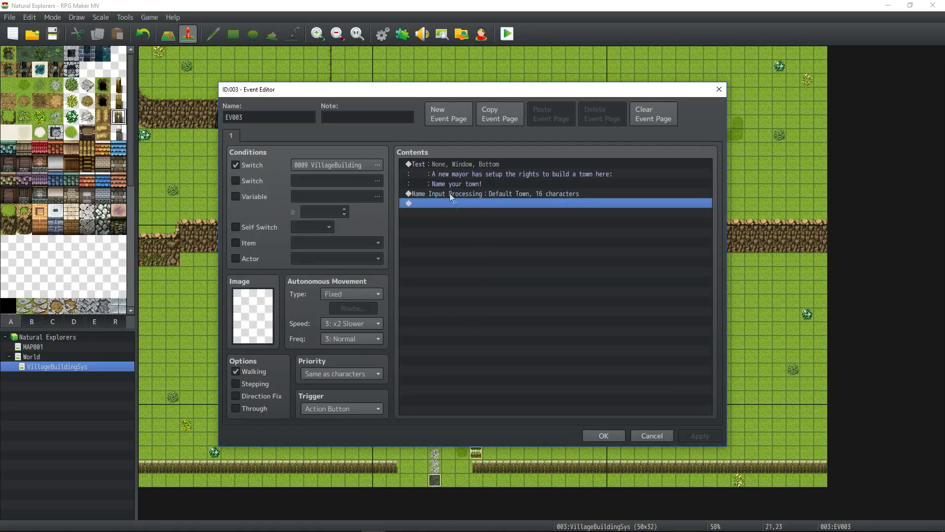
{"action": "right_click", "coordinate": [452, 204]}
{"action": "left_click", "coordinate": [482, 214]}
{"action": "key", "text": "ctrl+Tab"}
{"action": "left_click", "coordinate": [518, 273]}
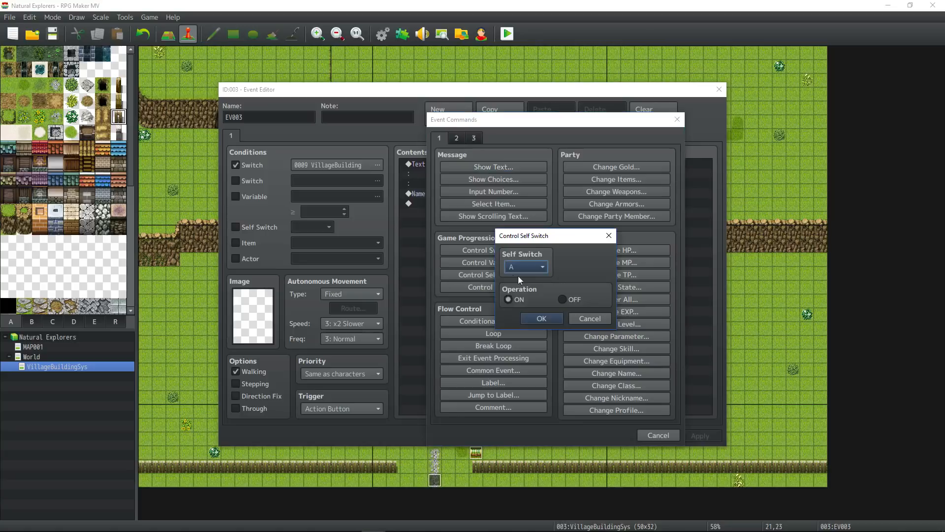
{"action": "left_click", "coordinate": [538, 316]}
Step: Add a second page to EV003 with a Show Text command reading "This town is named: \a[2]" and save the event
{"action": "left_click", "coordinate": [448, 114]}
{"action": "right_click", "coordinate": [453, 197]}
{"action": "left_click", "coordinate": [472, 214]}
{"action": "left_click", "coordinate": [493, 167]}
{"action": "type", "text": "This is town \\"}
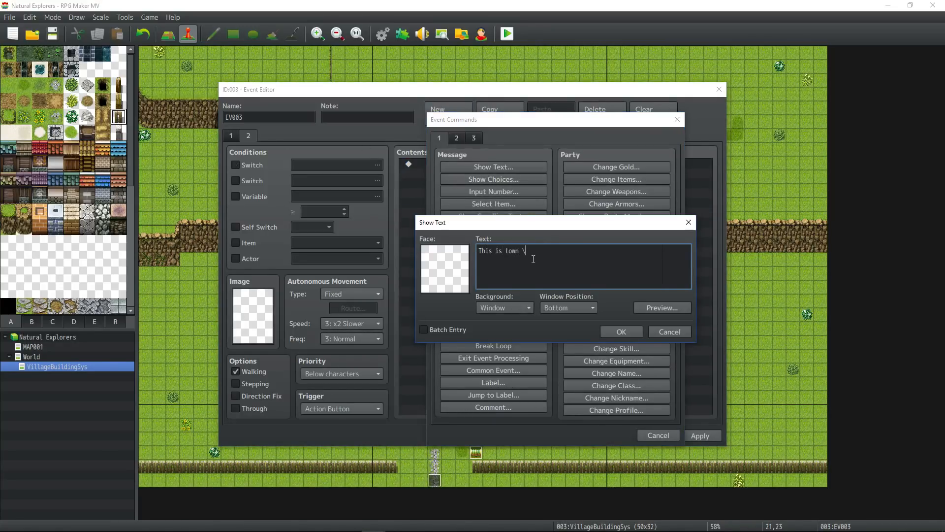
{"action": "key", "text": "Left"}
{"action": "key", "text": "Left"}
{"action": "key", "text": "Left"}
{"action": "key", "text": "BackSpace"}
{"action": "key", "text": "BackSpace"}
{"action": "key", "text": "BackSpace"}
{"action": "key", "text": "Right"}
{"action": "key", "text": "Right"}
{"action": "key", "text": "Right"}
{"action": "key", "text": "Right"}
{"action": "type", "text": "is named:"}
{"action": "left_click", "coordinate": [624, 332]}
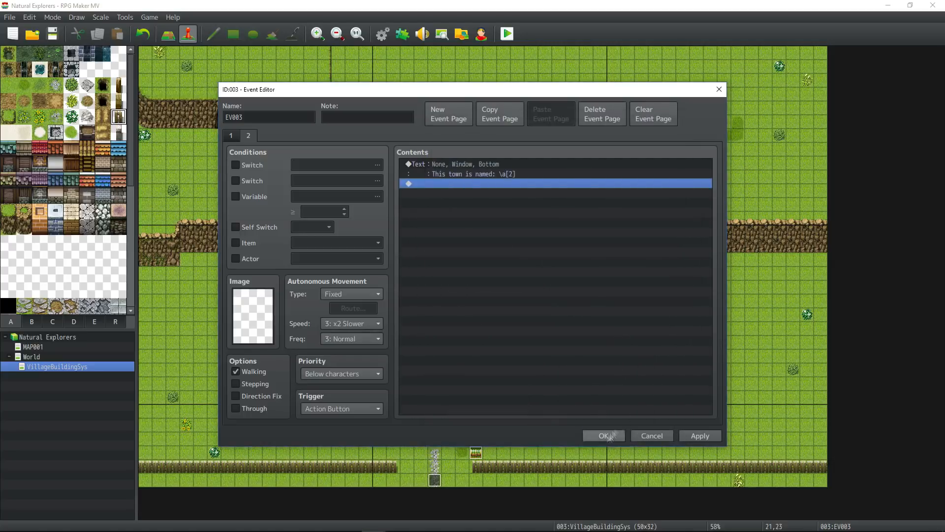
{"action": "left_click", "coordinate": [610, 436]}
Step: Save the project and start a playtest to try the town naming event
{"action": "left_click", "coordinate": [50, 31]}
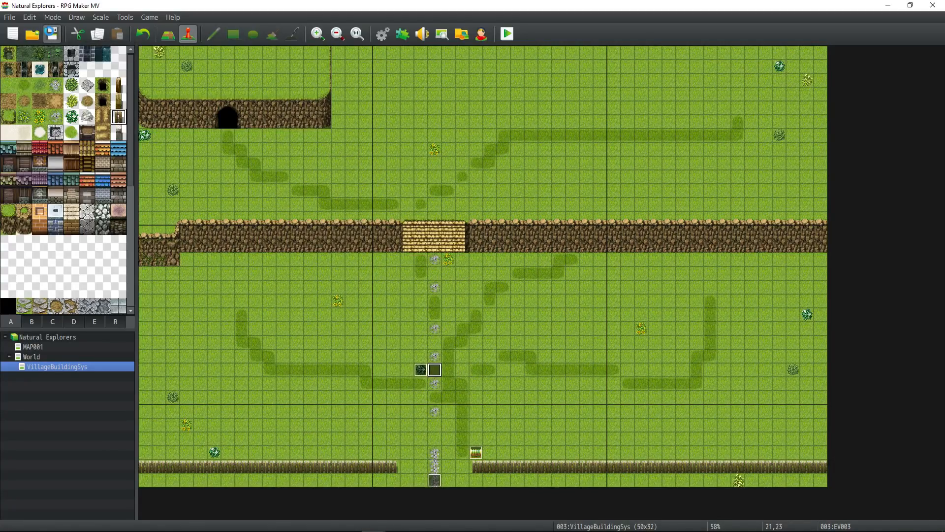
{"action": "left_click", "coordinate": [505, 39]}
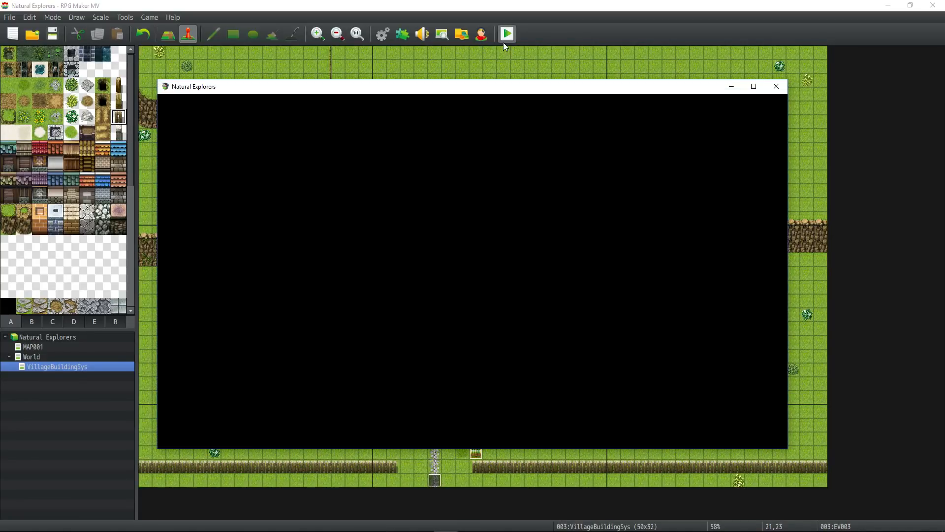
{"action": "key", "text": "Up"}
{"action": "key", "text": "Return"}
{"action": "key", "text": "Return"}
{"action": "key", "text": "Up"}
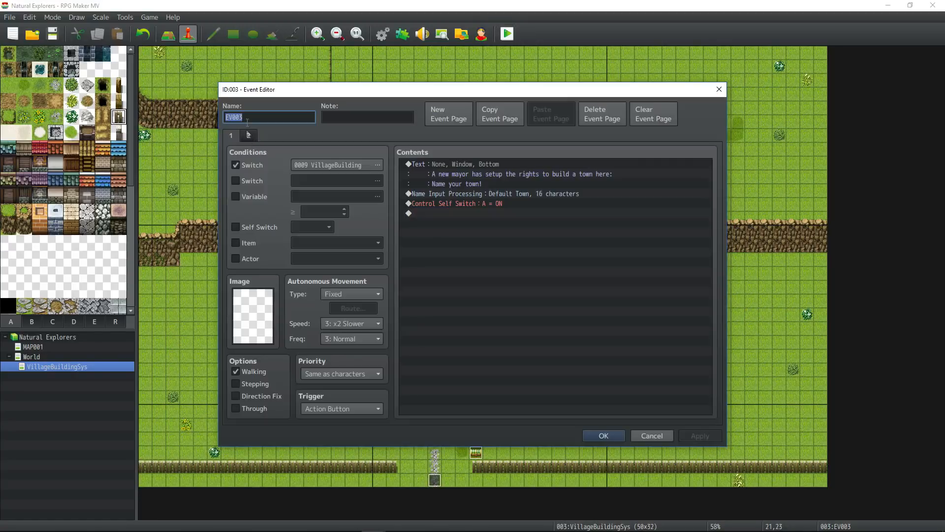
Step: Set the priority of EV003's second page to Same as characters
{"action": "left_click", "coordinate": [248, 135]}
{"action": "left_click", "coordinate": [345, 373]}
{"action": "left_click", "coordinate": [346, 396]}
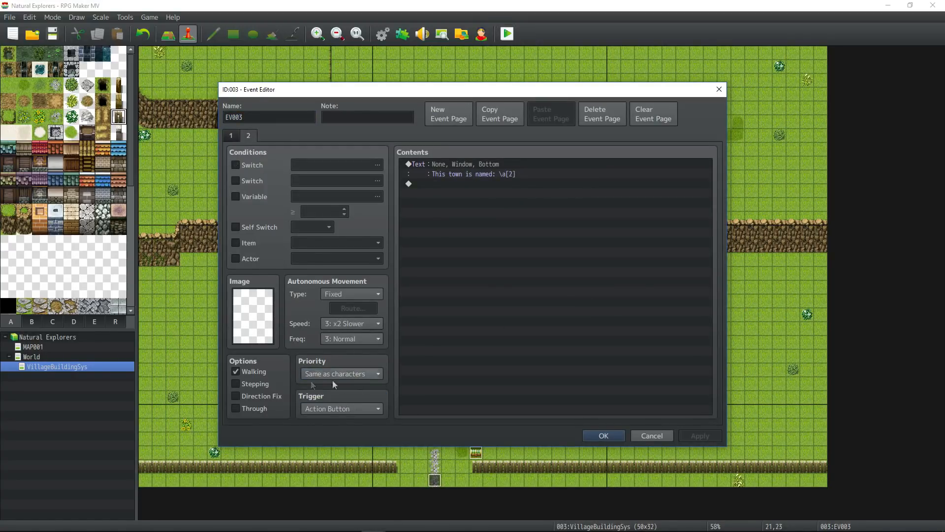
Step: Check the YEP_CoreEngine plugin entry and correct the second page's message to "This town is named: \n[2]"
{"action": "left_click", "coordinate": [501, 173]}
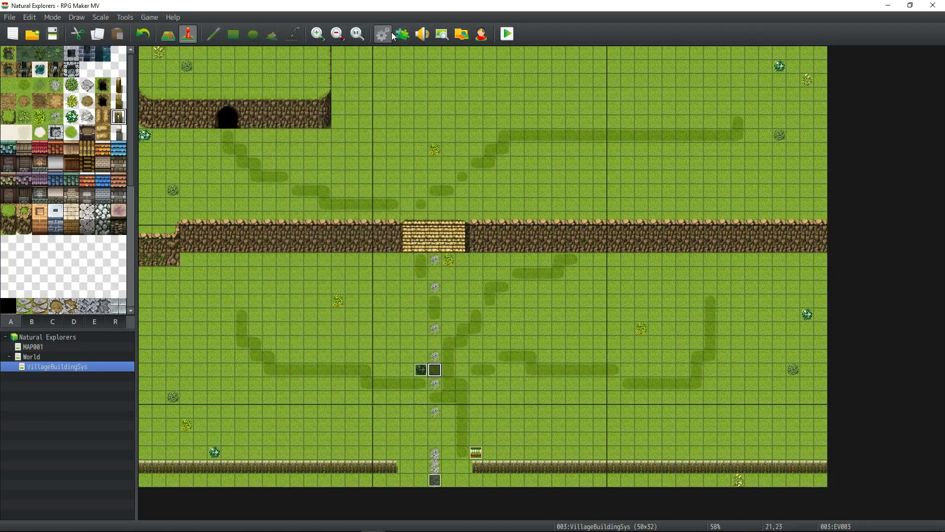
{"action": "left_click", "coordinate": [400, 33]}
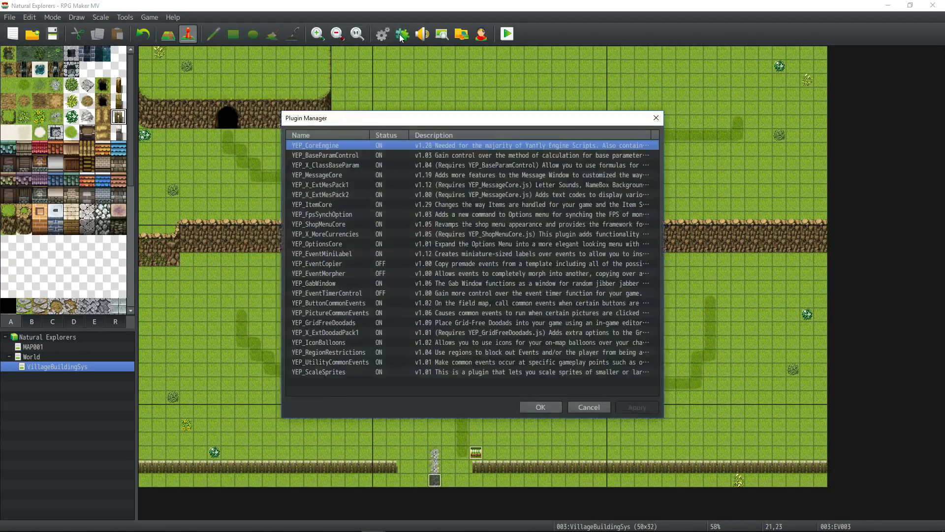
{"action": "double_click", "coordinate": [315, 144]}
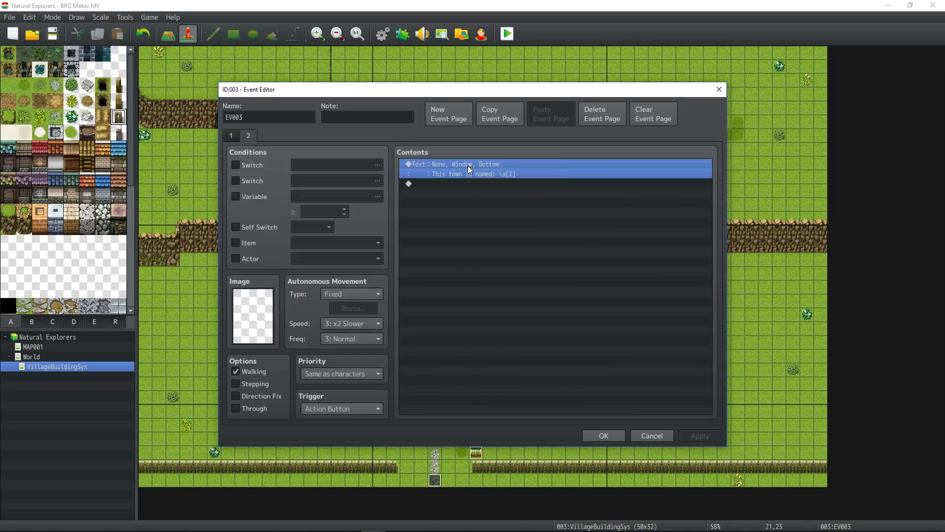
{"action": "right_click", "coordinate": [468, 166]}
{"action": "left_click", "coordinate": [485, 185]}
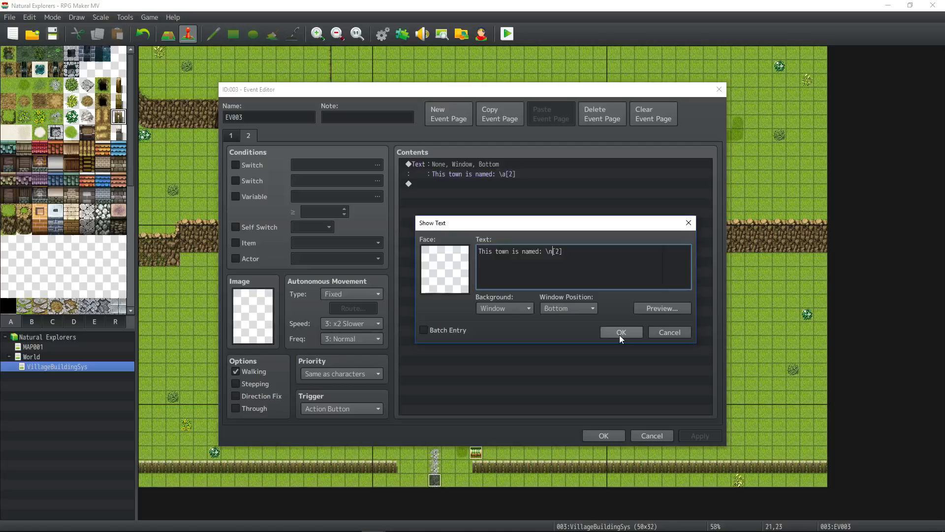
{"action": "left_click", "coordinate": [620, 333]}
Step: Make the second page require Self Switch A and rename the event "Town Plaque"
{"action": "left_click", "coordinate": [234, 139]}
{"action": "left_click", "coordinate": [512, 195]}
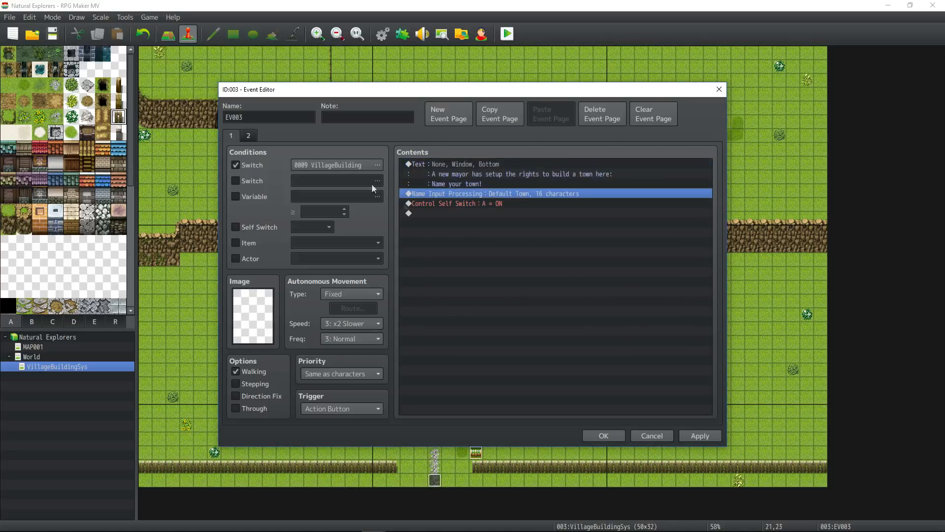
{"action": "left_click", "coordinate": [248, 136]}
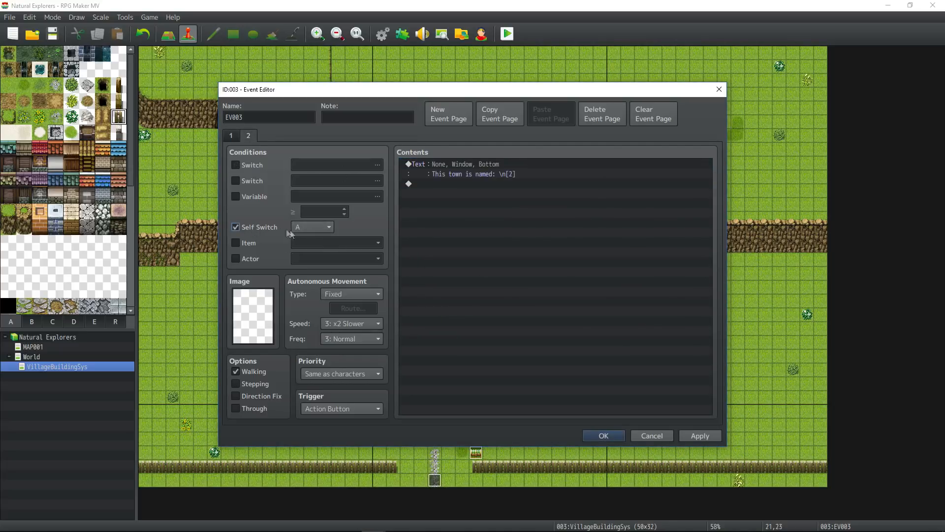
{"action": "left_click", "coordinate": [231, 135]}
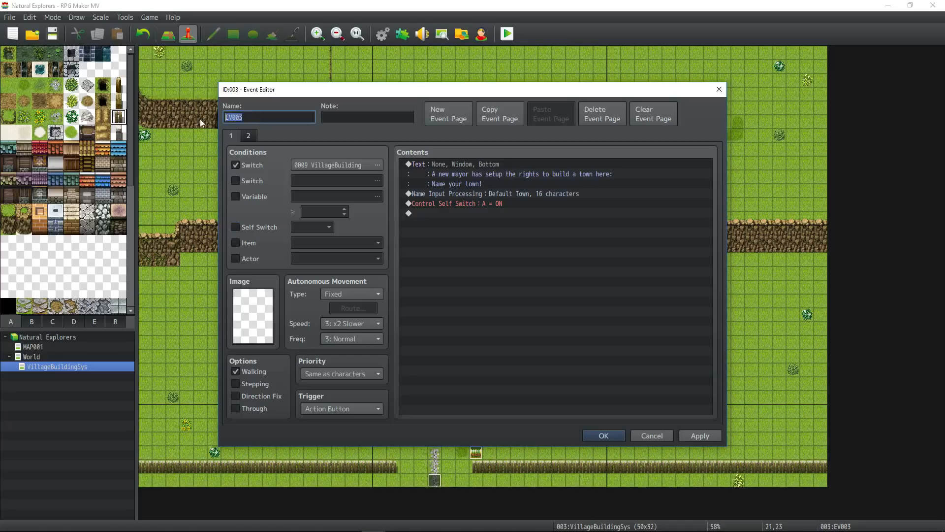
{"action": "type", "text": "Town Plaque"}
{"action": "key", "text": "Return"}
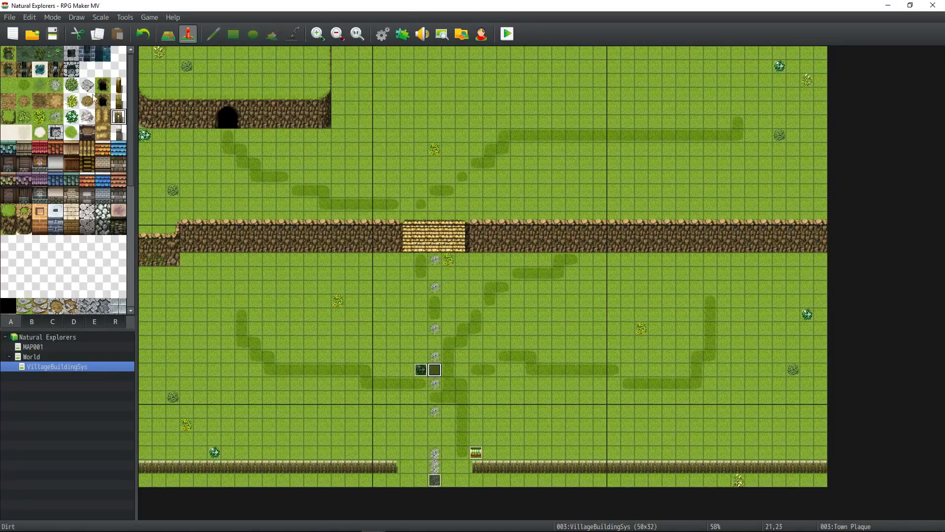
Step: Open the World map's Quarry01 event and examine the timer constant in the QuarryTimer01 common event's conditional branch
{"action": "left_click", "coordinate": [52, 357]}
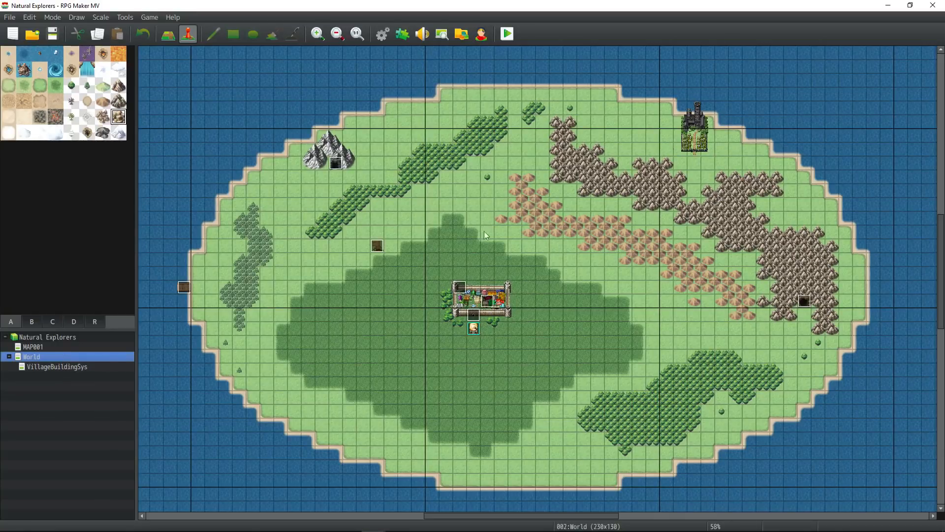
{"action": "double_click", "coordinate": [336, 164]}
{"action": "left_click", "coordinate": [513, 303]}
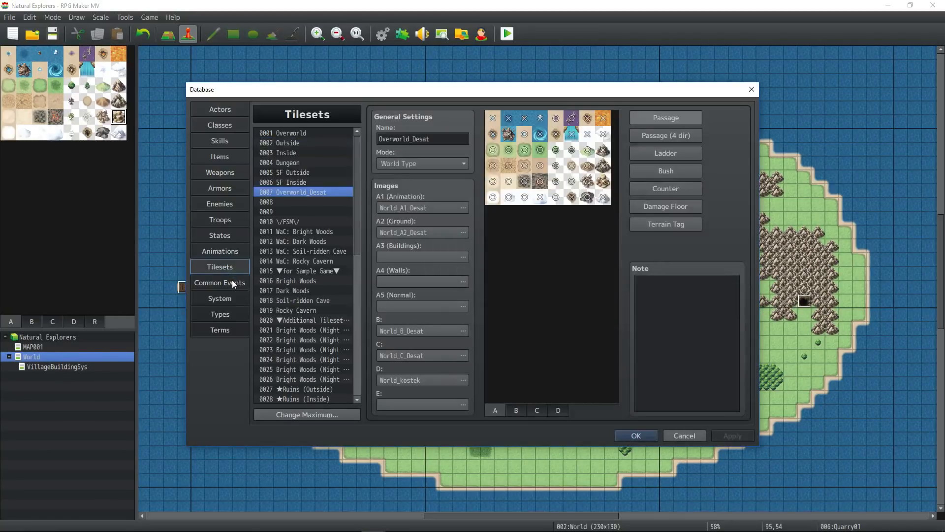
{"action": "left_click", "coordinate": [232, 280]}
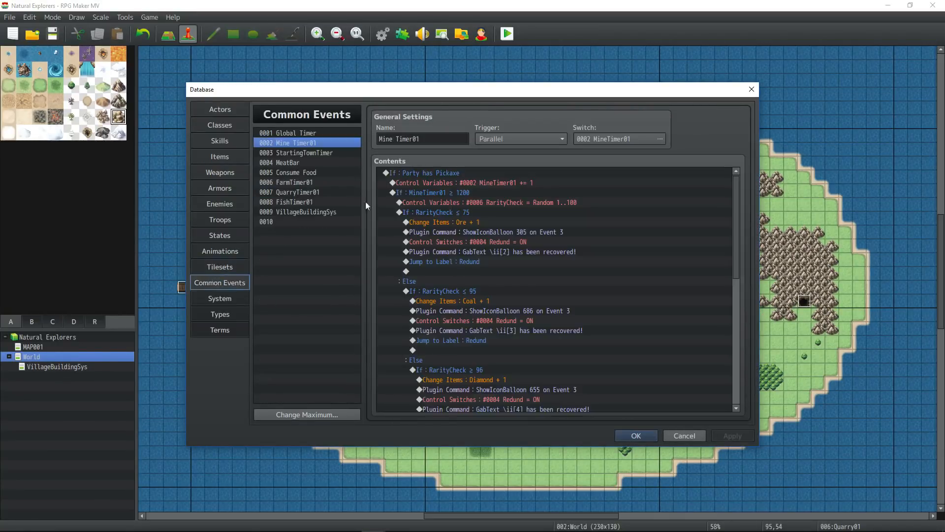
{"action": "left_click", "coordinate": [318, 193]}
{"action": "double_click", "coordinate": [431, 183]}
{"action": "left_click", "coordinate": [589, 257]}
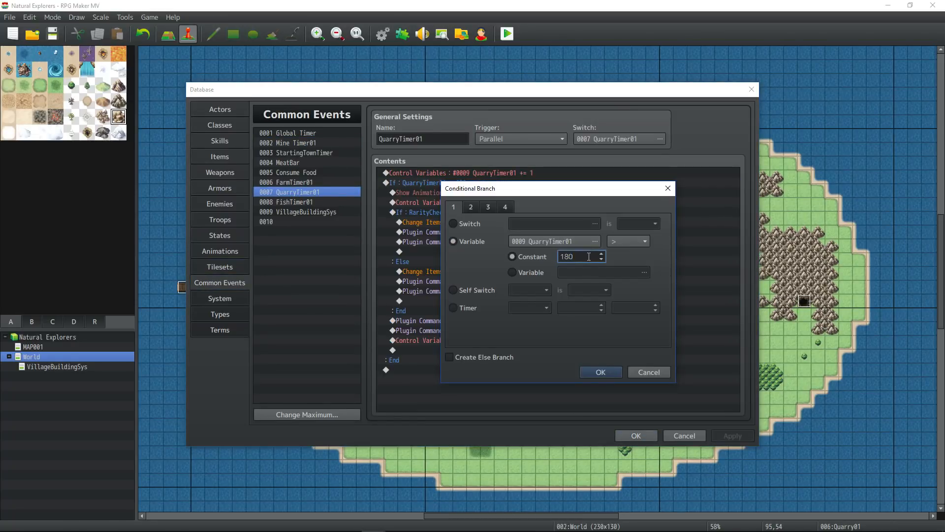
{"action": "left_click", "coordinate": [602, 372]}
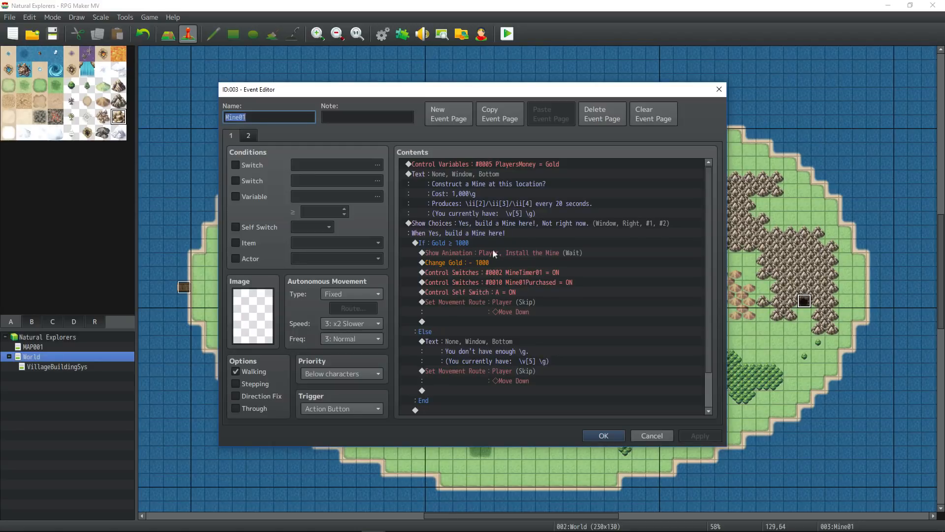
Step: Add the line "You have \v[]\ii[1] remaining." to the opening message on Mine01's second page
{"action": "left_click", "coordinate": [249, 135]}
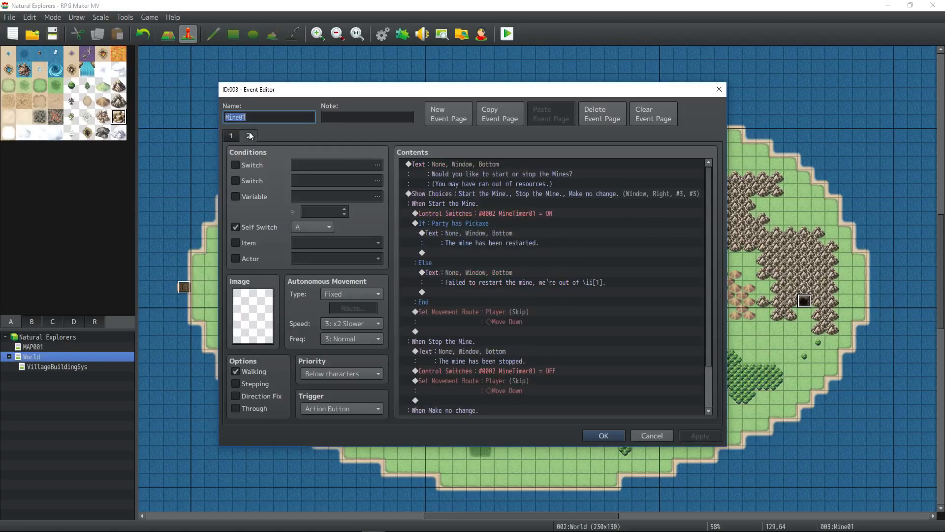
{"action": "double_click", "coordinate": [478, 164]}
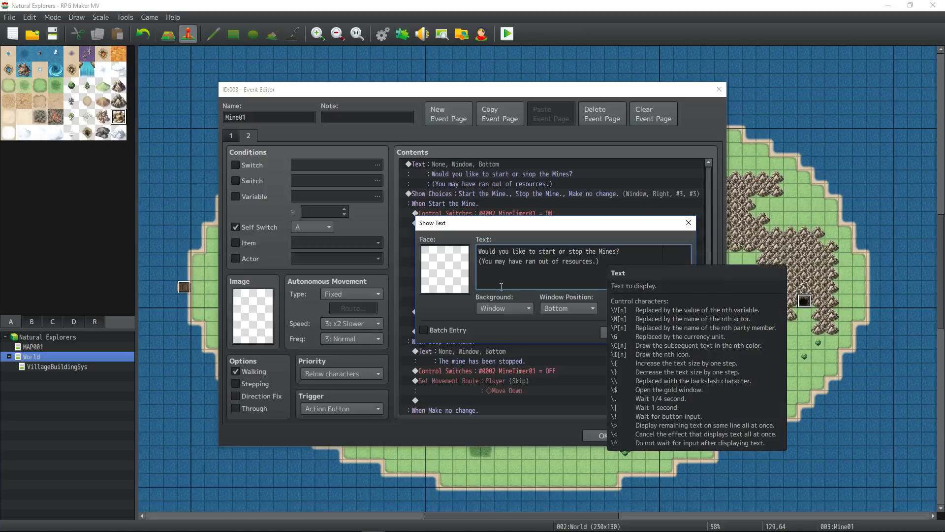
{"action": "left_click", "coordinate": [607, 261]}
{"action": "key", "text": "Return"}
{"action": "type", "text": "You have "}
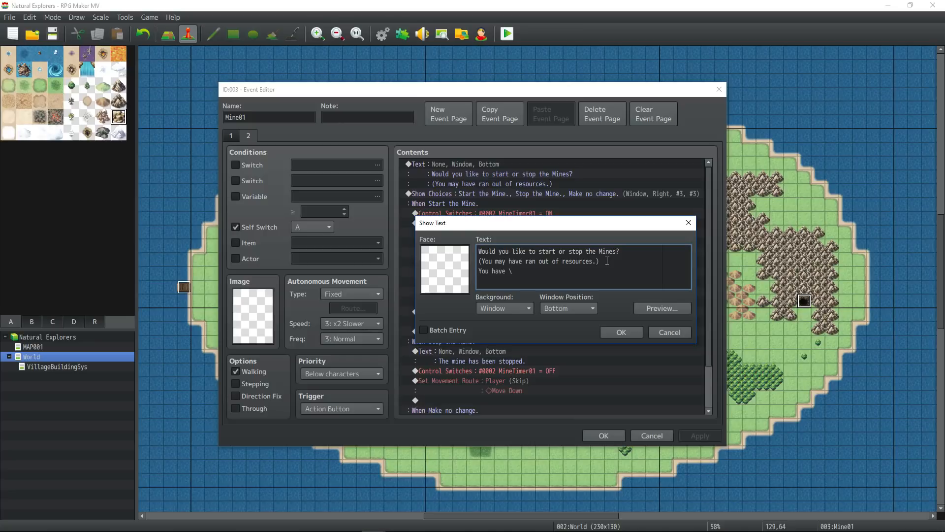
{"action": "type", "text": "\\v[]\\ii[1] remaining."}
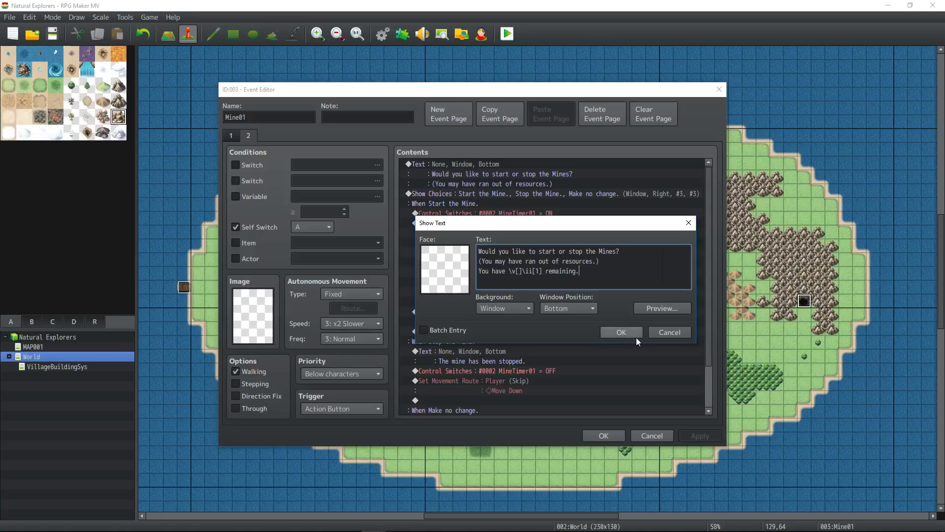
{"action": "left_click", "coordinate": [618, 332]}
Step: Insert a Control Variables command above the message, naming variable 0011 PickaxeCount and using it as the target
{"action": "right_click", "coordinate": [449, 167]}
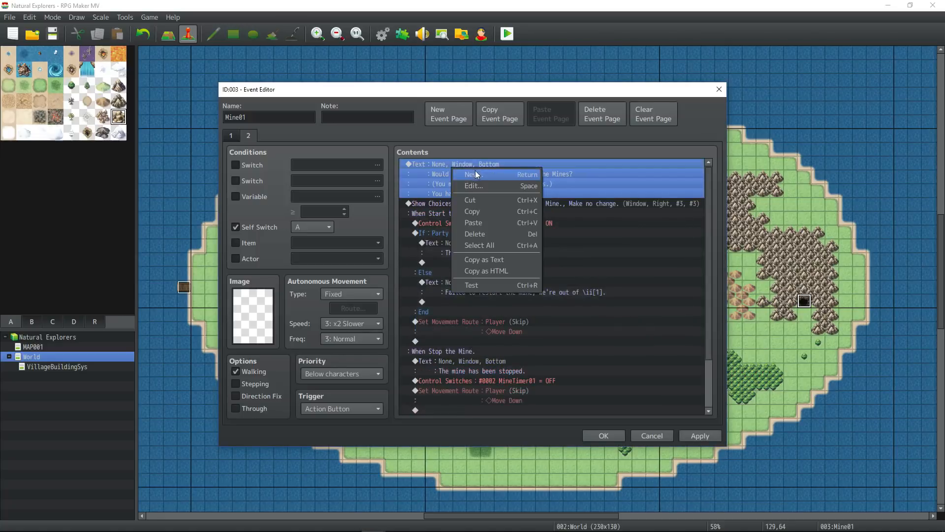
{"action": "left_click", "coordinate": [468, 174]}
{"action": "left_click", "coordinate": [489, 262]}
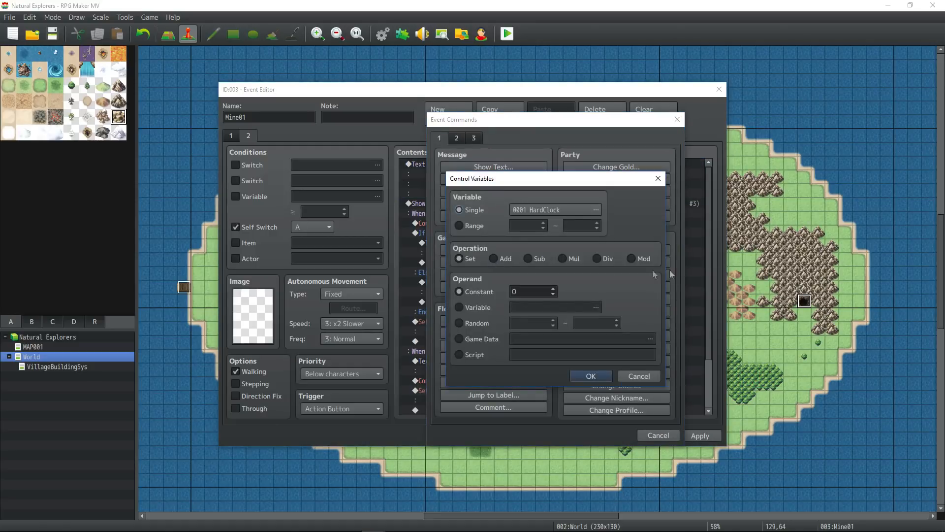
{"action": "left_click", "coordinate": [560, 226]}
{"action": "left_click", "coordinate": [599, 275]}
{"action": "left_click", "coordinate": [597, 377]}
{"action": "type", "text": "PickaxeCount"}
{"action": "left_click", "coordinate": [538, 402]}
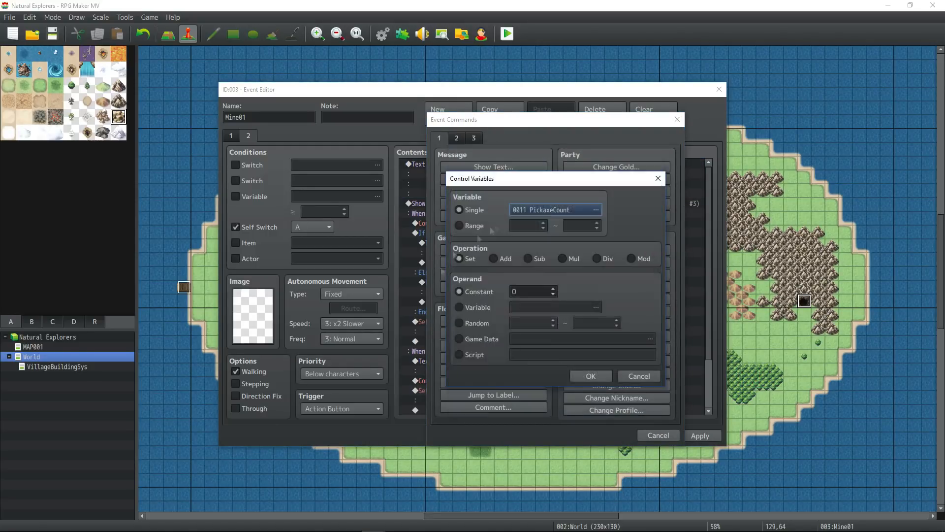
Step: Set the PickaxeCount operand to game data, using the possession count of item 0001 Pickaxe
{"action": "left_click", "coordinate": [480, 339]}
{"action": "left_click", "coordinate": [563, 338]}
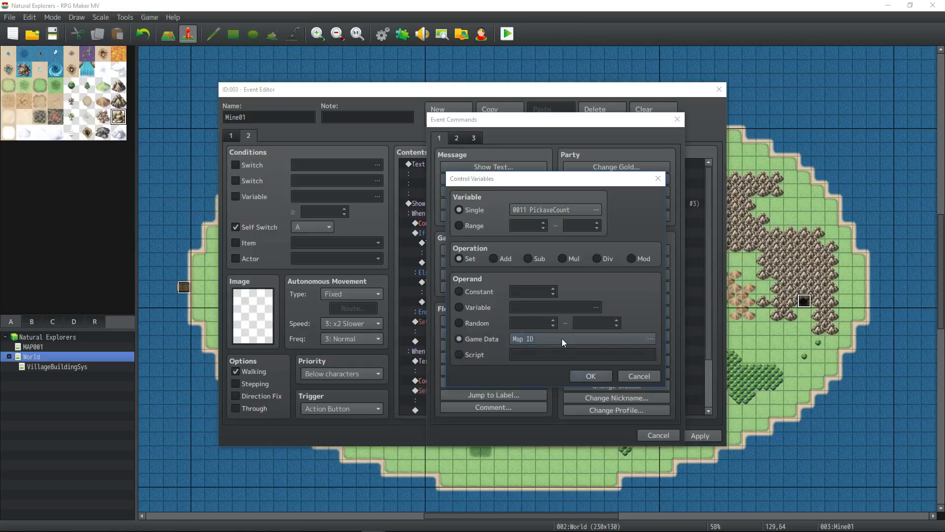
{"action": "left_click", "coordinate": [551, 227]}
{"action": "left_click", "coordinate": [551, 240]}
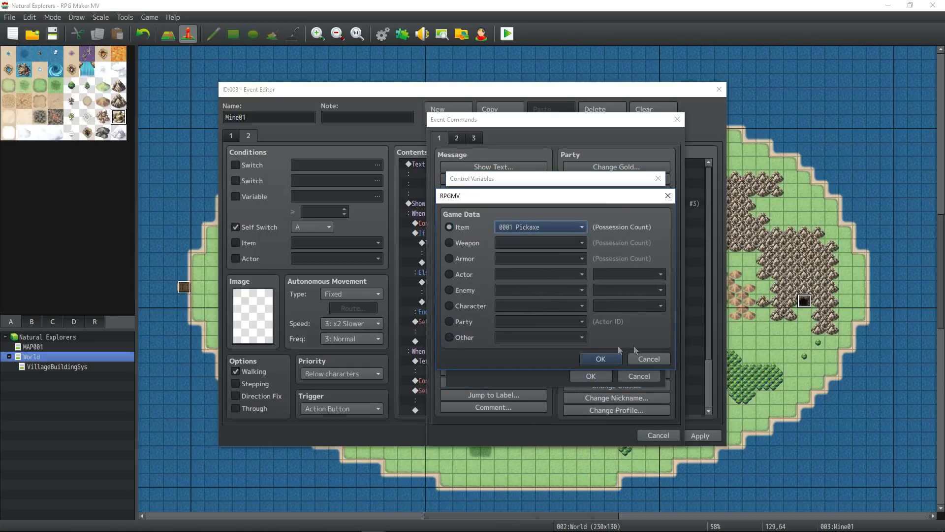
{"action": "left_click", "coordinate": [602, 359]}
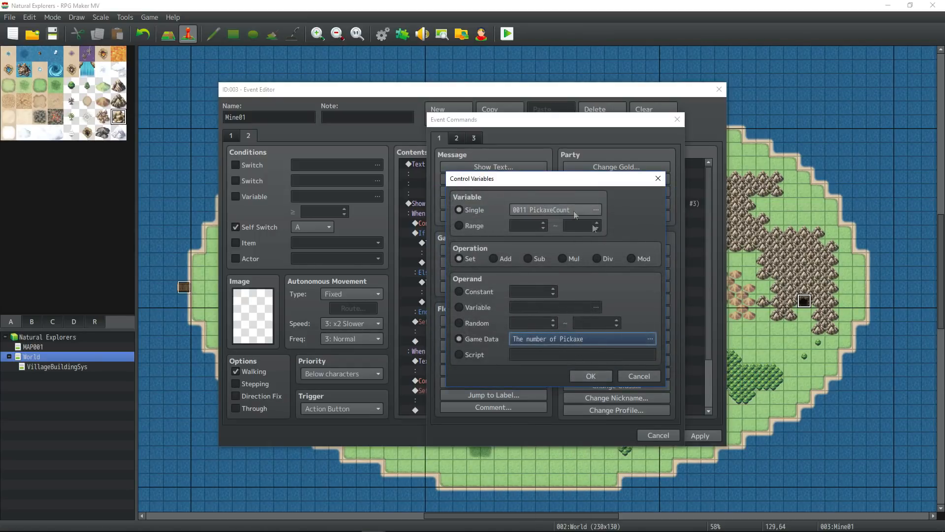
{"action": "left_click", "coordinate": [597, 377]}
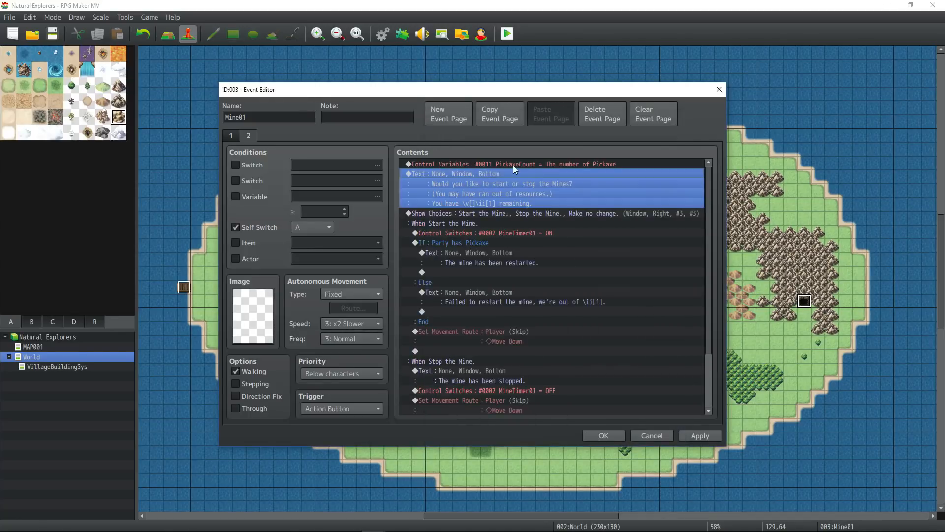
Step: Complete the message's variable code as \v[11] and save the changes to the Mine01 event
{"action": "left_click", "coordinate": [505, 164]}
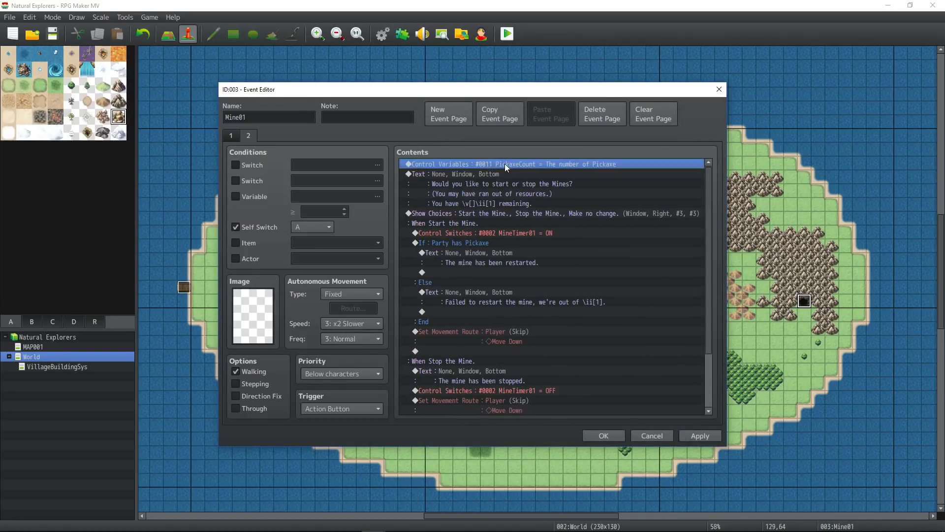
{"action": "left_click", "coordinate": [486, 173]}
{"action": "right_click", "coordinate": [487, 173]}
{"action": "left_click", "coordinate": [507, 182]}
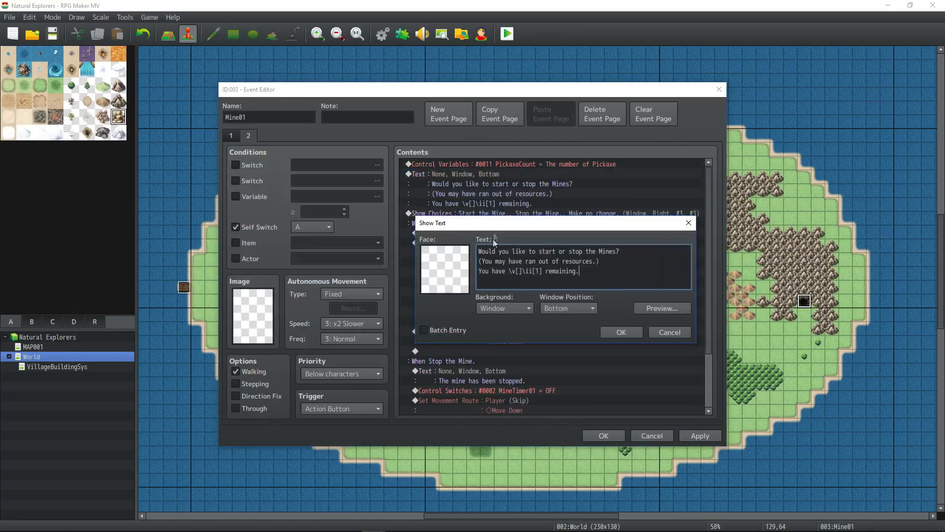
{"action": "type", "text": "11"}
{"action": "left_click", "coordinate": [547, 272]}
{"action": "left_click", "coordinate": [622, 331]}
{"action": "left_click", "coordinate": [604, 436]}
Step: Move the player's starting position just below the Mine01 event, save the project and playtest the mine
{"action": "left_click_drag", "start_coordinate": [479, 332], "coordinate": [809, 318]}
{"action": "left_click", "coordinate": [52, 34]}
{"action": "left_click", "coordinate": [507, 33]}
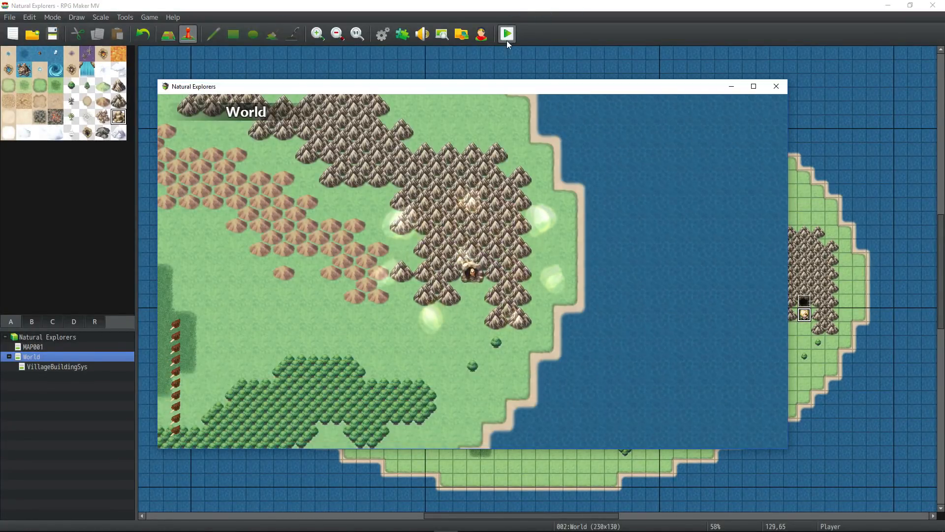
{"action": "key", "text": "Down"}
{"action": "key", "text": "Up"}
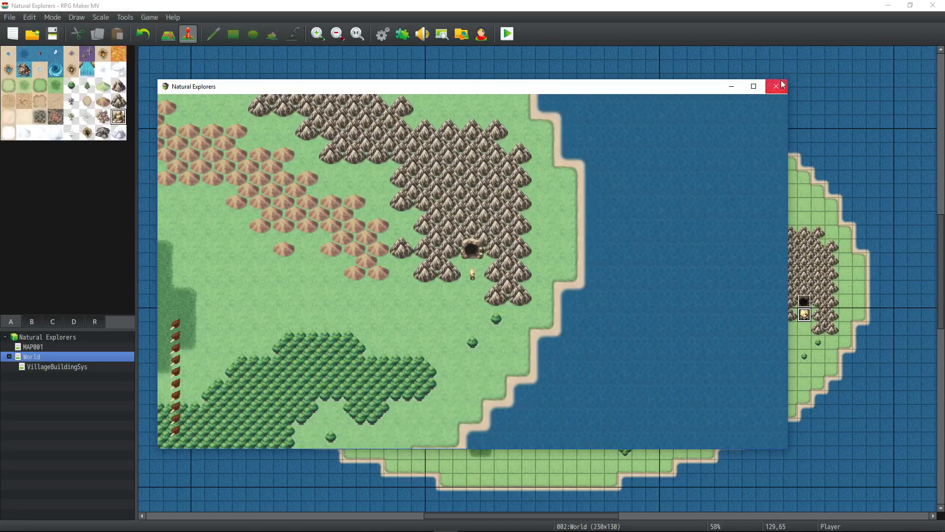
{"action": "left_click", "coordinate": [781, 81]}
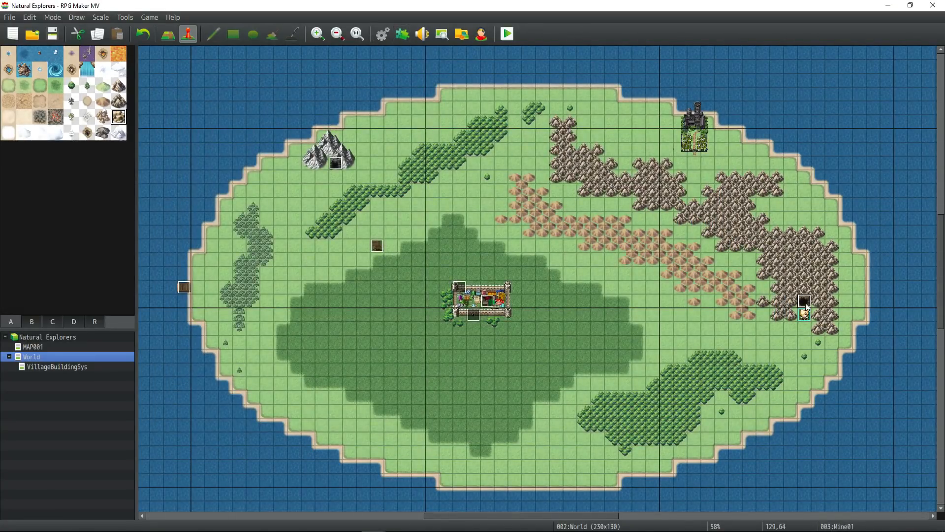
Step: Change the last line of Mine01's second-page message to "You have \v[11]\ii[1]s remaining."
{"action": "double_click", "coordinate": [806, 306]}
{"action": "left_click", "coordinate": [497, 176]}
{"action": "right_click", "coordinate": [498, 172]}
{"action": "left_click", "coordinate": [242, 136]}
{"action": "right_click", "coordinate": [506, 175]}
{"action": "left_click", "coordinate": [510, 181]}
{"action": "left_click", "coordinate": [631, 329]}
{"action": "left_click", "coordinate": [611, 436]}
Step: Playtest the mine's start-or-stop message with the plural pickaxe wording
{"action": "left_click", "coordinate": [507, 34]}
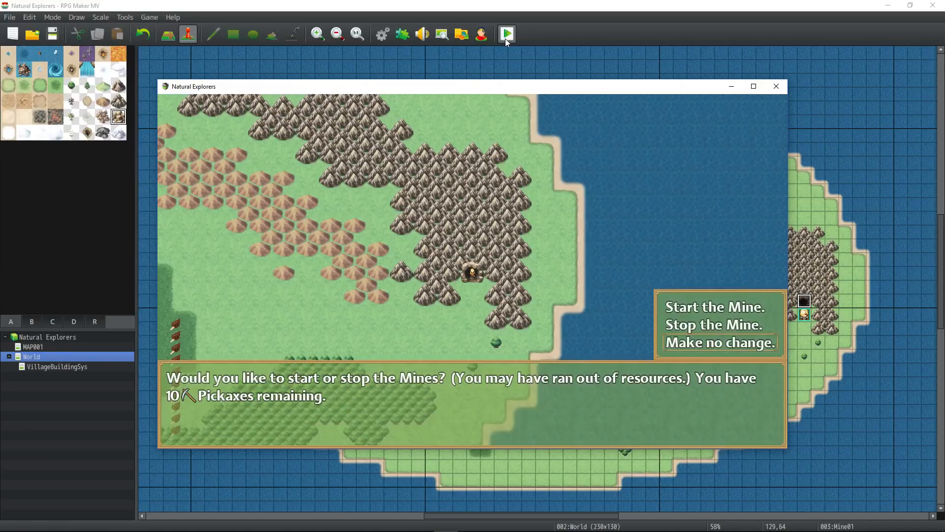
{"action": "key", "text": "Down"}
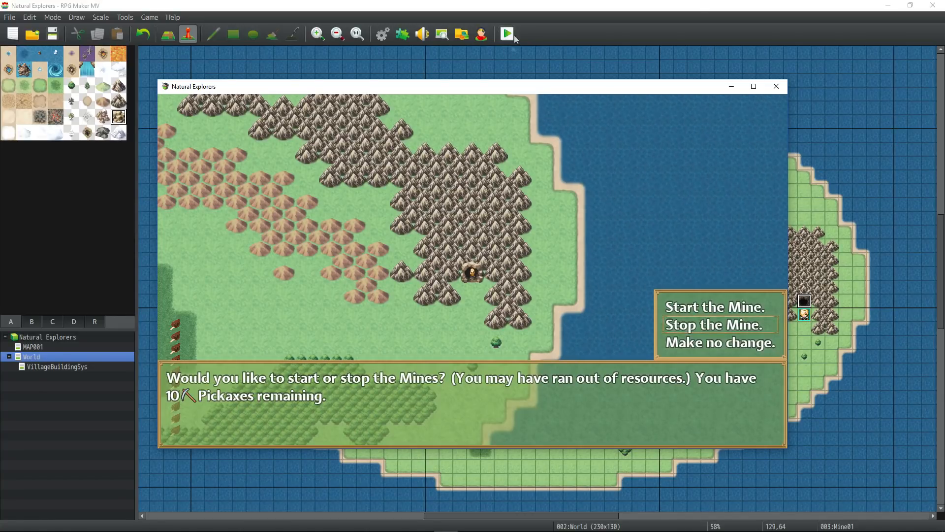
{"action": "left_click", "coordinate": [777, 87]}
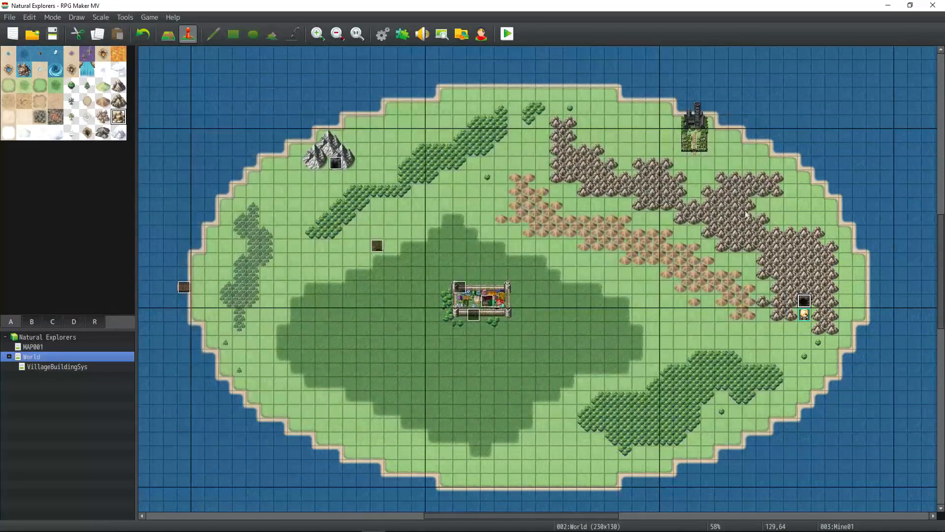
Step: Start a conditional branch at the top of Mine01's first page that tests variable 0011 PickaxeCount
{"action": "right_click", "coordinate": [800, 299]}
{"action": "left_click", "coordinate": [815, 308]}
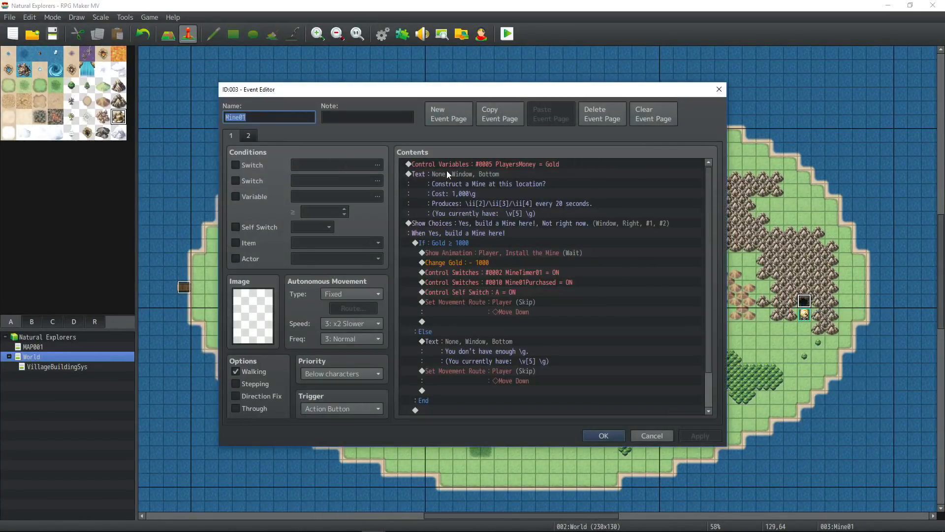
{"action": "left_click", "coordinate": [451, 164]}
{"action": "right_click", "coordinate": [451, 164]}
{"action": "left_click", "coordinate": [486, 174]}
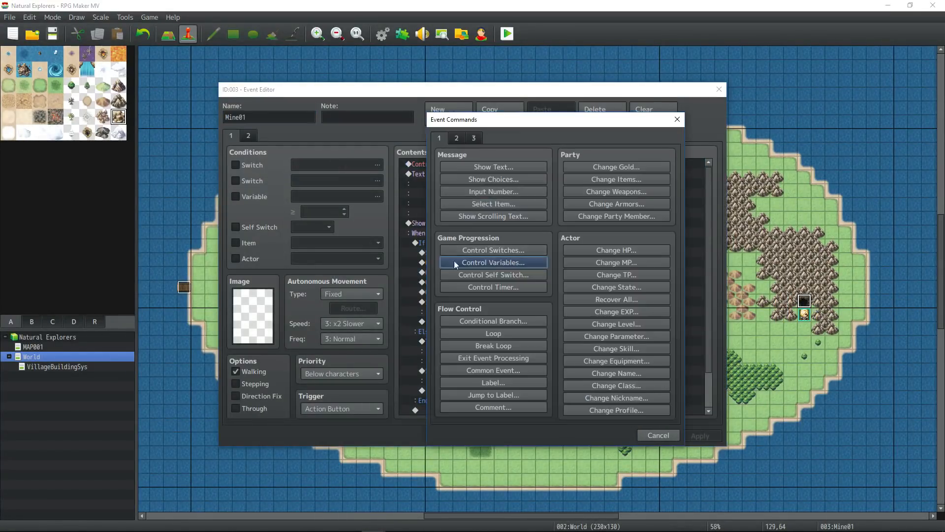
{"action": "left_click", "coordinate": [518, 321]}
{"action": "left_click", "coordinate": [470, 238]}
{"action": "left_click", "coordinate": [559, 239]}
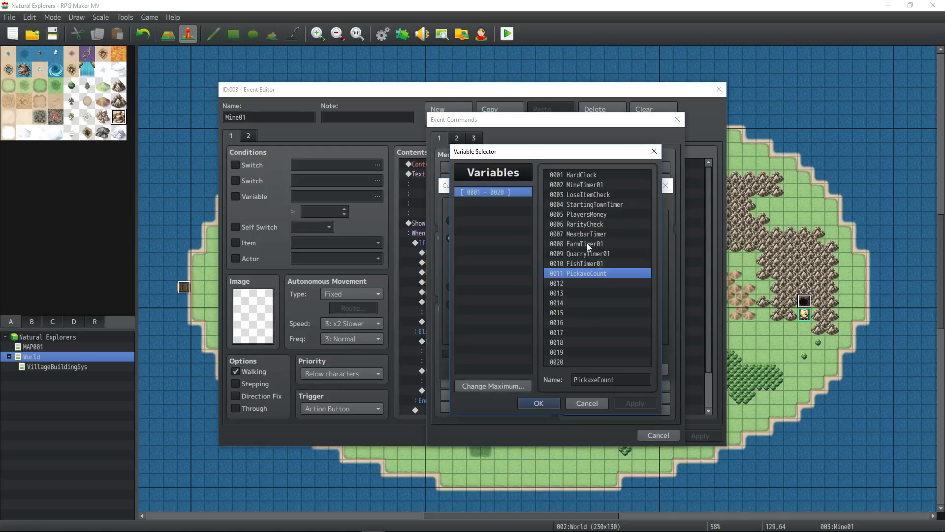
{"action": "left_click", "coordinate": [542, 403]}
Step: Set the branch condition to PickaxeCount > 1 with an Else branch
{"action": "left_click", "coordinate": [623, 238]}
{"action": "left_click", "coordinate": [625, 264]}
{"action": "left_click", "coordinate": [626, 239]}
{"action": "left_click", "coordinate": [620, 285]}
{"action": "left_click", "coordinate": [561, 254]}
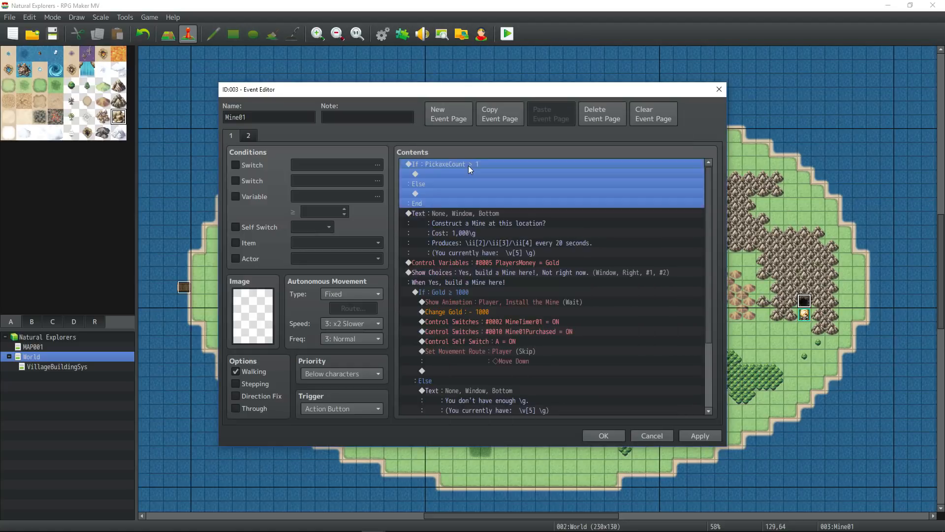
Step: Move the PickaxeCount > 1 branch from Mine01's first page to the top of its second page
{"action": "key", "text": "Delete"}
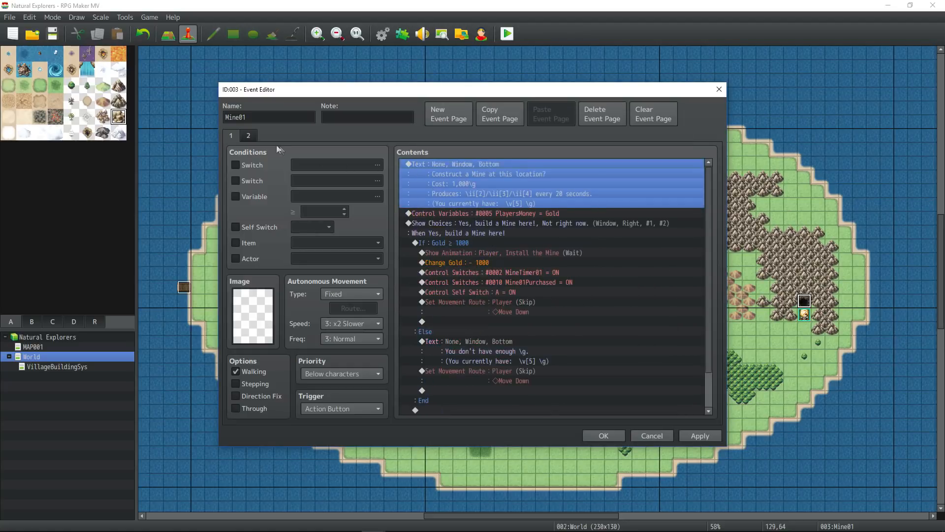
{"action": "left_click", "coordinate": [249, 136]}
{"action": "key", "text": "ctrl+v"}
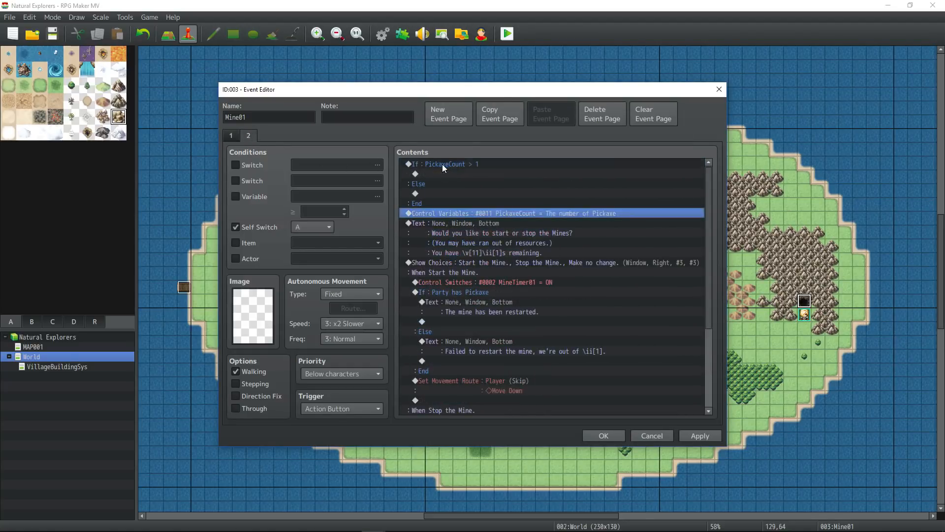
Step: Move the PickaxeCount Control Variables command above the conditional branch on the second page
{"action": "key", "text": "ctrl+x"}
{"action": "left_click", "coordinate": [452, 164]}
{"action": "key", "text": "ctrl+v"}
{"action": "left_click", "coordinate": [478, 165]}
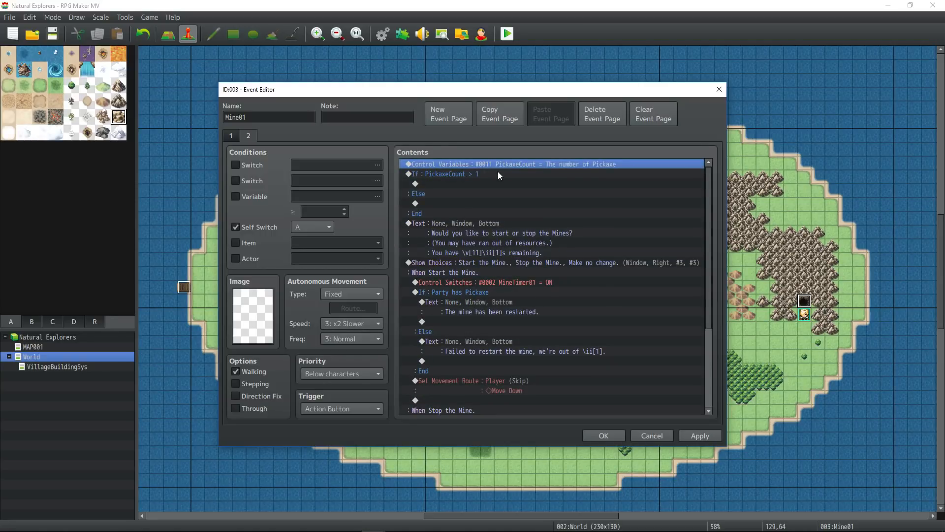
Step: Move the start-or-stop message inside the PickaxeCount > 1 branch
{"action": "left_click", "coordinate": [473, 174]}
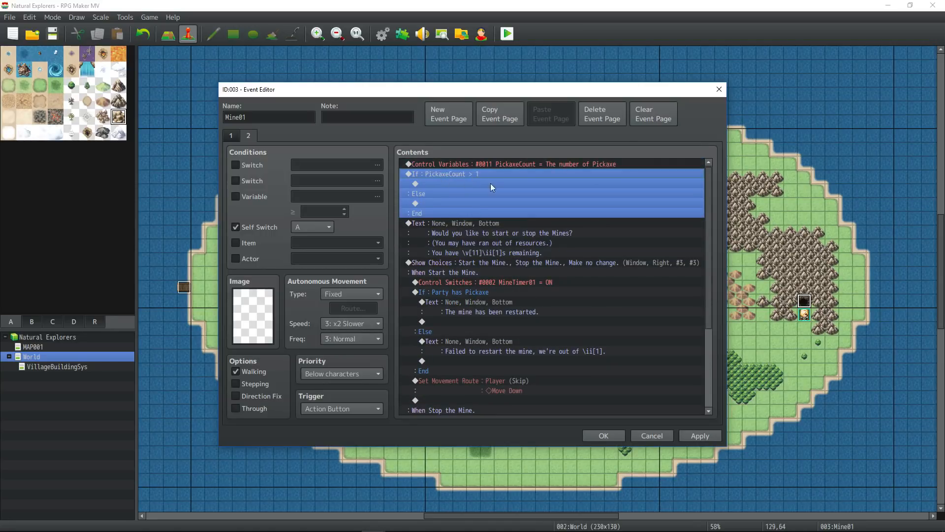
{"action": "left_click", "coordinate": [490, 222]}
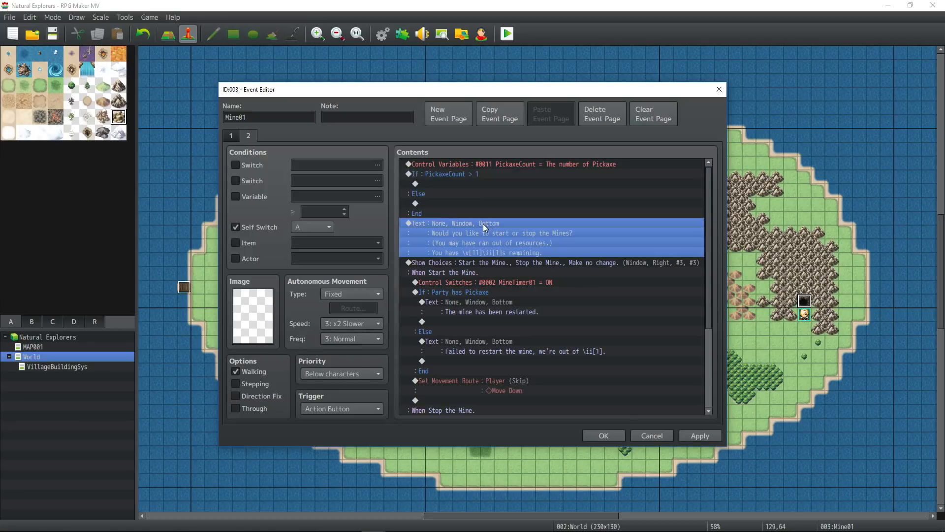
{"action": "key", "text": "ctrl+x"}
{"action": "left_click", "coordinate": [446, 183]}
{"action": "key", "text": "ctrl+v"}
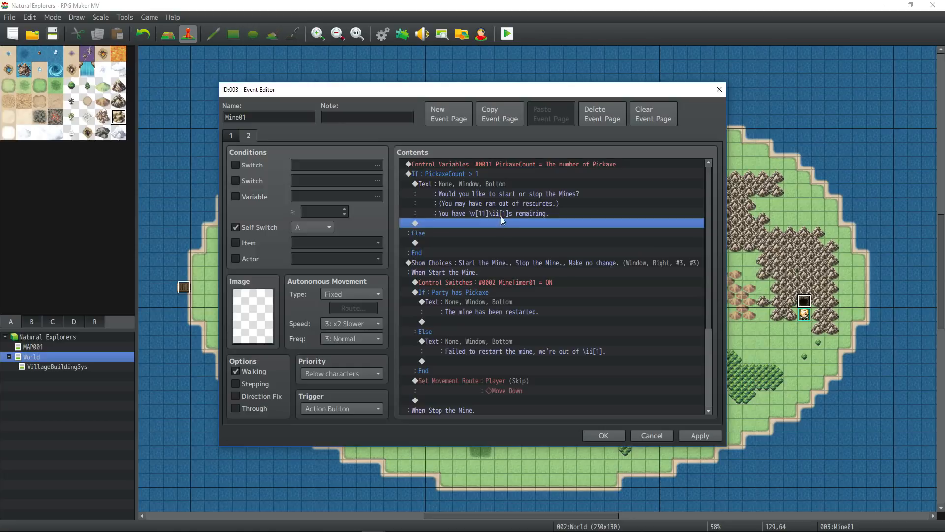
Step: Duplicate the message into the Else branch and change its last line to "You have \v[11]\ii[1] remaining."
{"action": "left_click", "coordinate": [492, 185]}
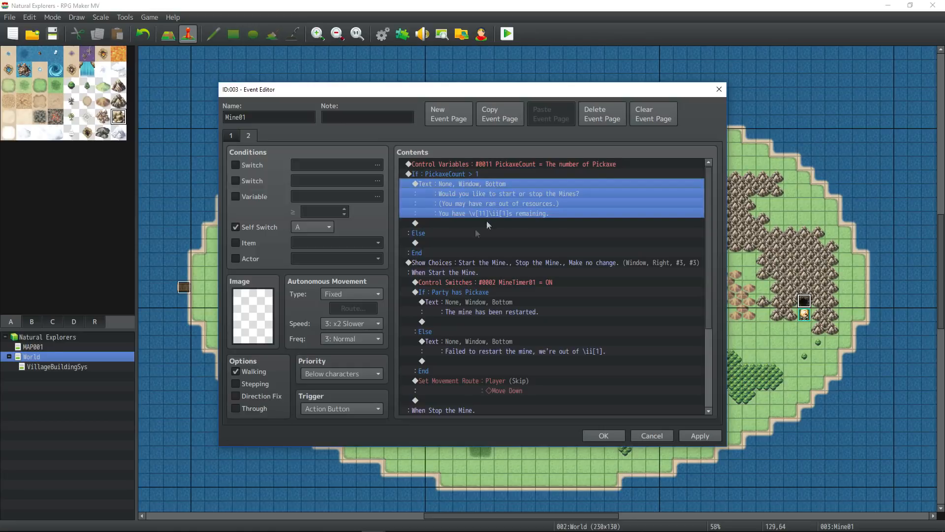
{"action": "left_click", "coordinate": [460, 244]}
{"action": "key", "text": "ctrl+v"}
{"action": "double_click", "coordinate": [460, 243]}
{"action": "left_click", "coordinate": [552, 271]}
{"action": "key", "text": "BackSpace"}
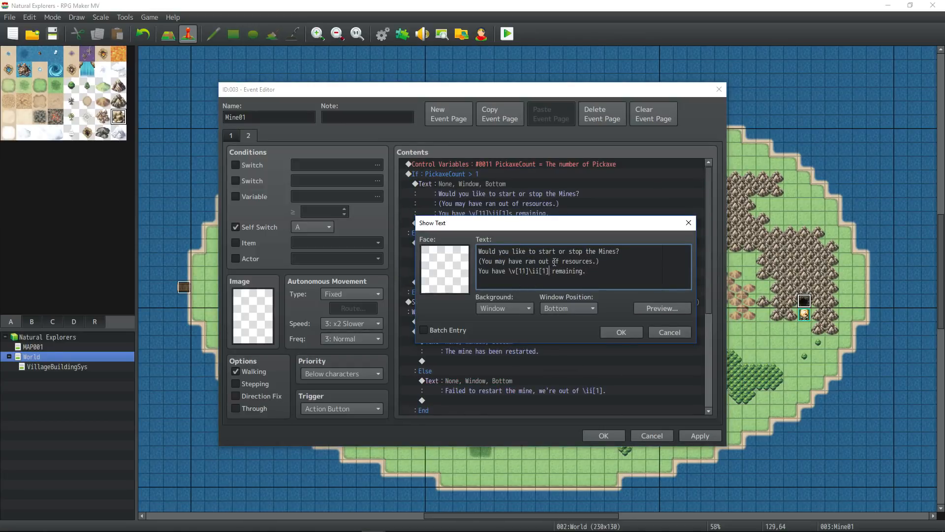
{"action": "left_click", "coordinate": [621, 332]}
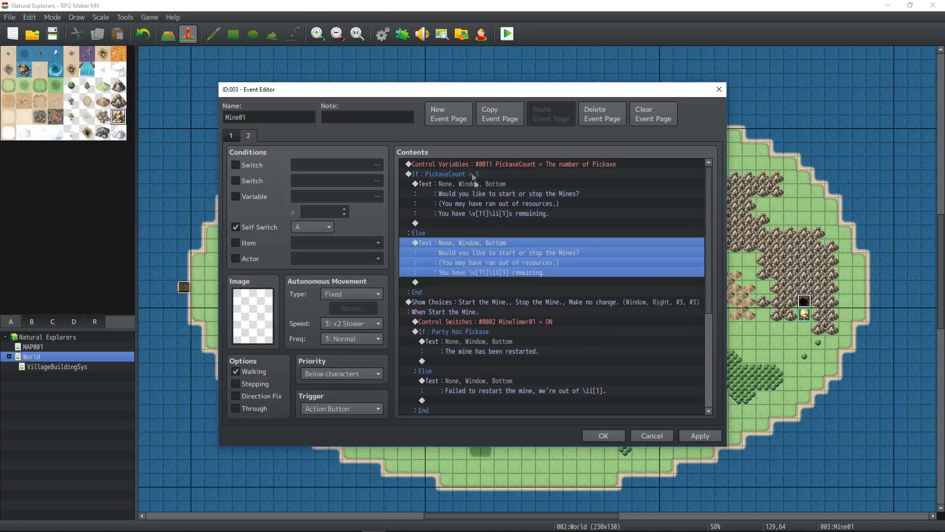
{"action": "left_click", "coordinate": [509, 206]}
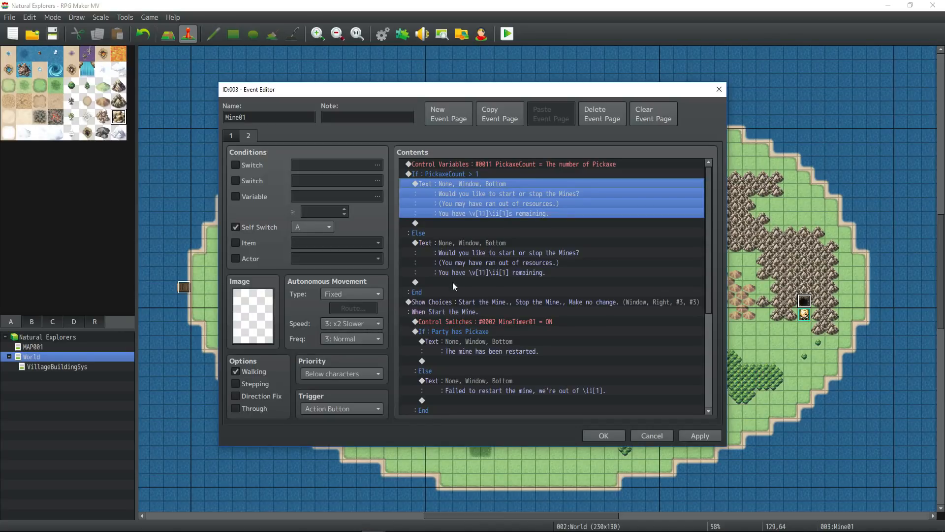
{"action": "left_click", "coordinate": [501, 277]}
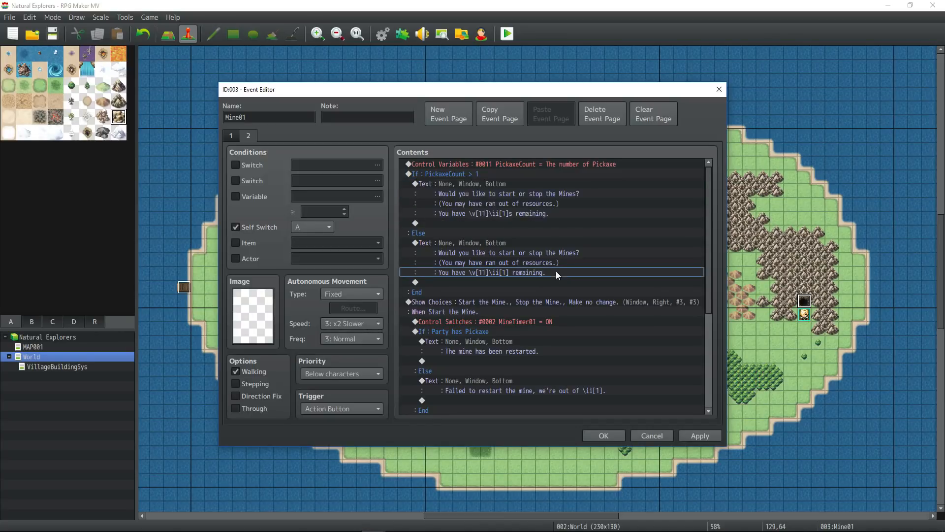
{"action": "left_click", "coordinate": [506, 301]}
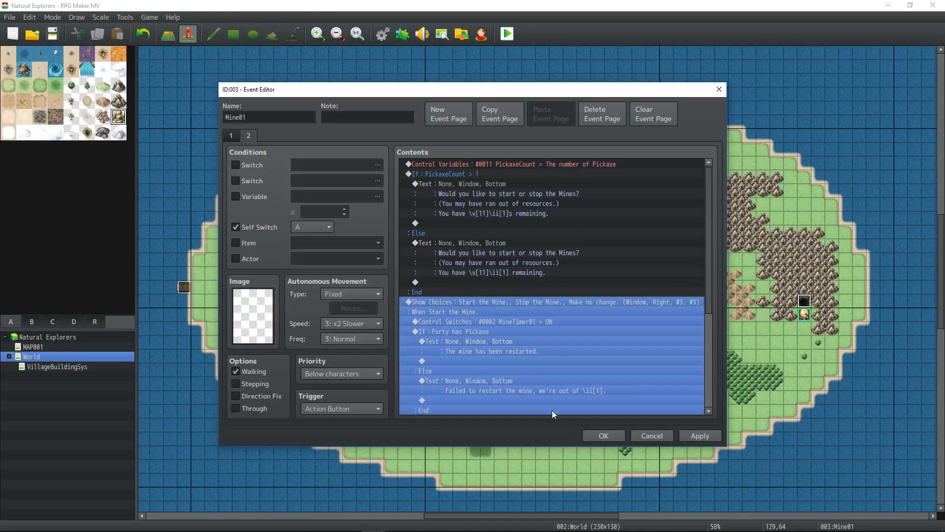
Step: Save the Mine01 changes and create a new event beside the mine with the round reddish wooden door image from !Door1
{"action": "left_click", "coordinate": [603, 436]}
{"action": "right_click", "coordinate": [790, 329]}
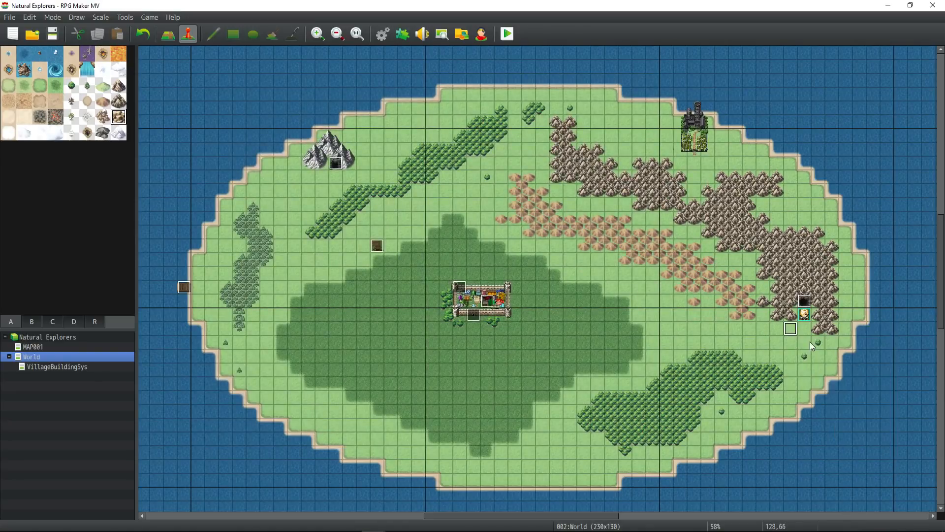
{"action": "left_click", "coordinate": [813, 346]}
{"action": "double_click", "coordinate": [252, 315]}
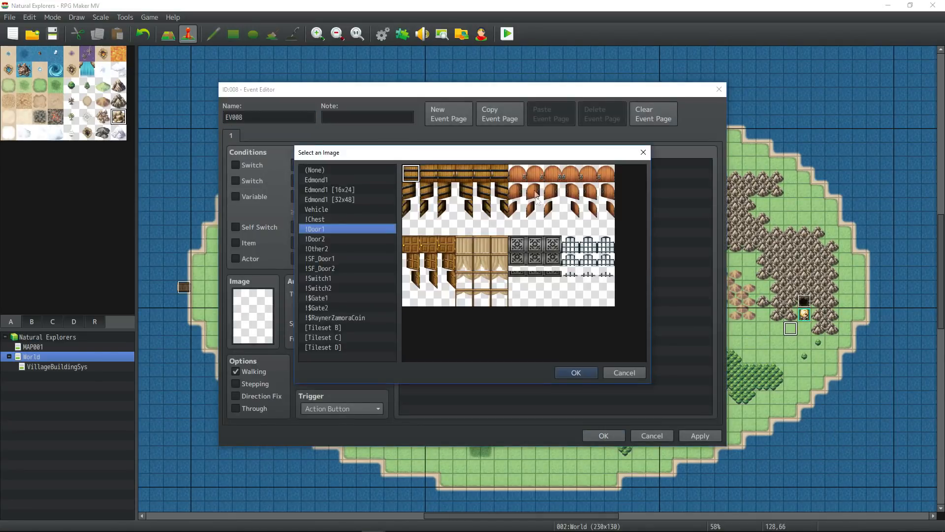
{"action": "double_click", "coordinate": [465, 226]}
Step: Add a Change Items command to the door event that removes 1 Pickaxe
{"action": "right_click", "coordinate": [455, 186]}
{"action": "left_click", "coordinate": [480, 192]}
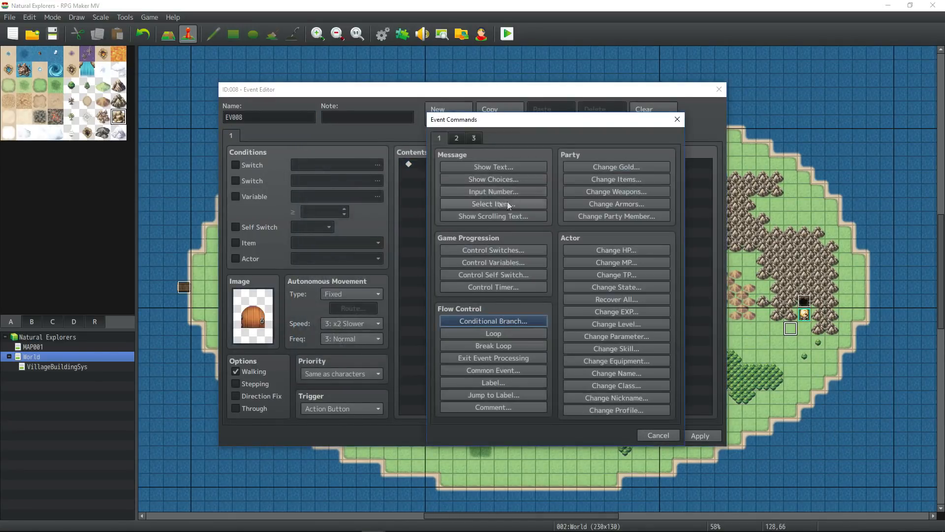
{"action": "left_click", "coordinate": [604, 180]}
{"action": "left_click", "coordinate": [541, 270]}
{"action": "left_click", "coordinate": [565, 340]}
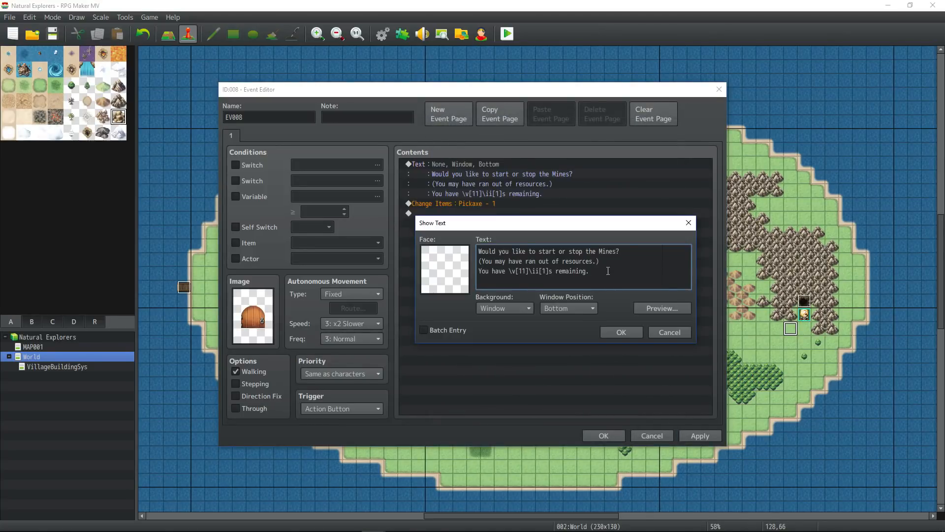
Step: Trim the door's message to "You have \v[11]\ii[1]s remaining." and place the PickaxeCount Control Variables command after the item change
{"action": "left_click_drag", "start_coordinate": [608, 270], "coordinate": [464, 280]}
{"action": "key", "text": "BackSpace"}
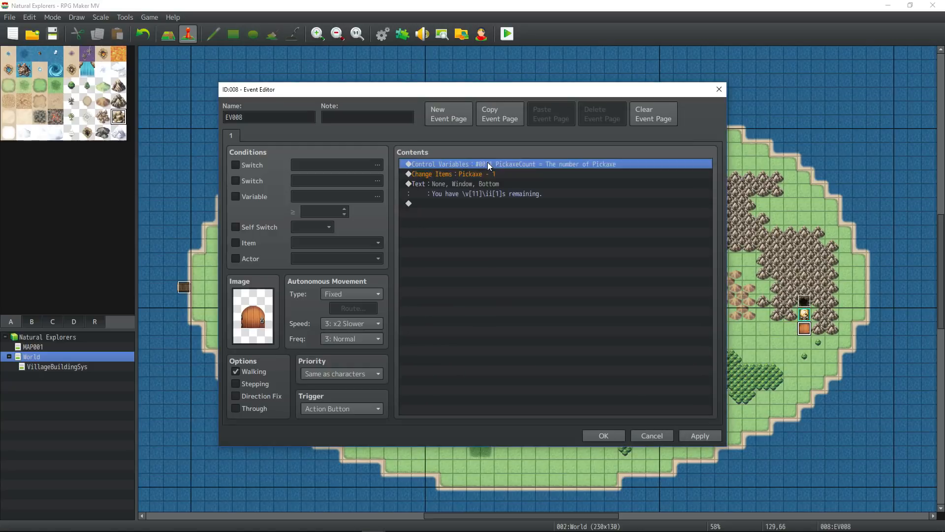
{"action": "right_click", "coordinate": [486, 175]}
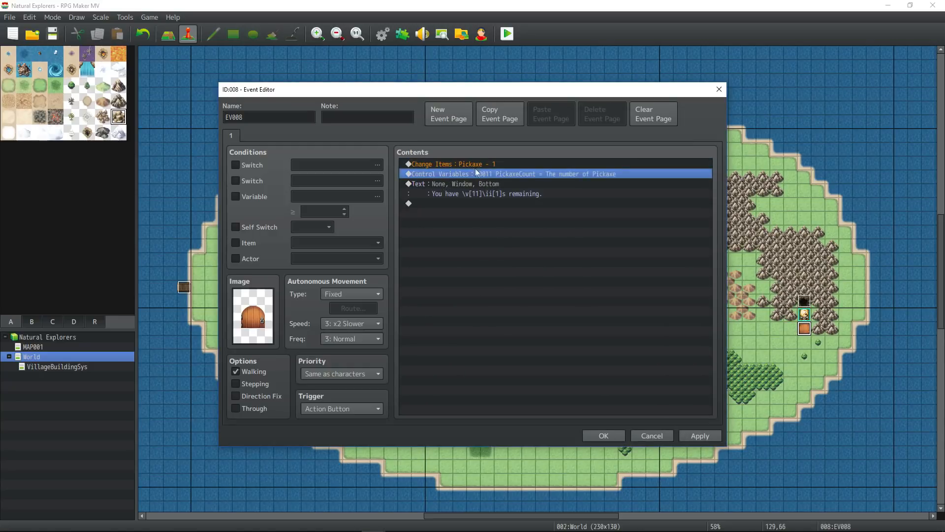
{"action": "left_click", "coordinate": [504, 192]}
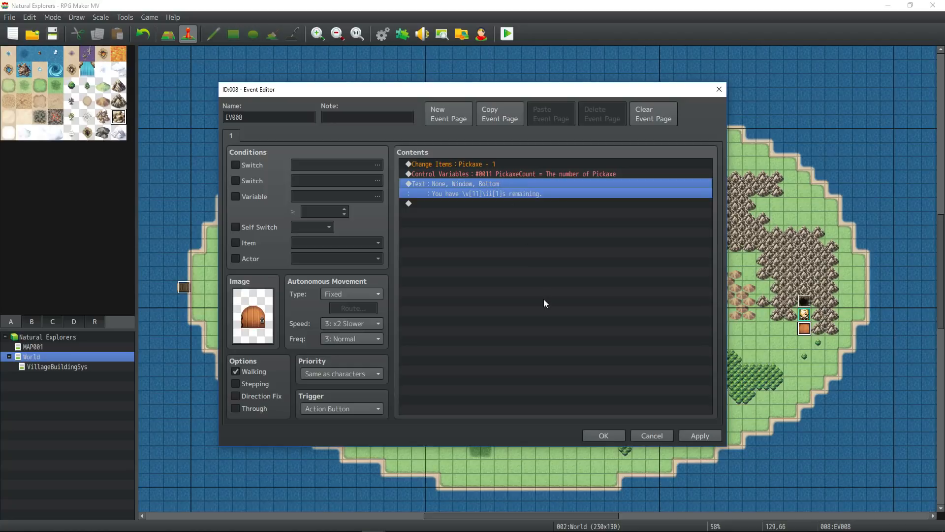
{"action": "left_click", "coordinate": [603, 436]}
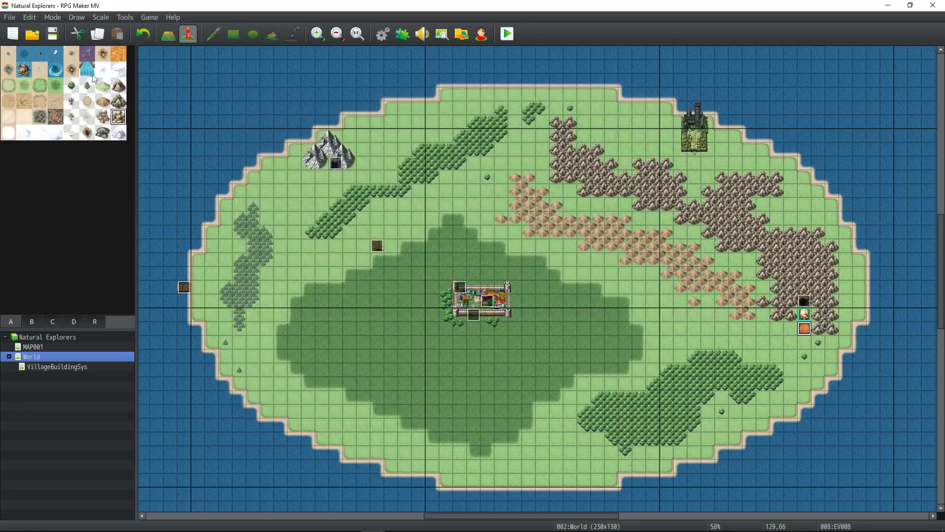
Step: Playtest the game, construct the mine and interact with it again to check its plural pickaxe message
{"action": "left_click", "coordinate": [507, 34]}
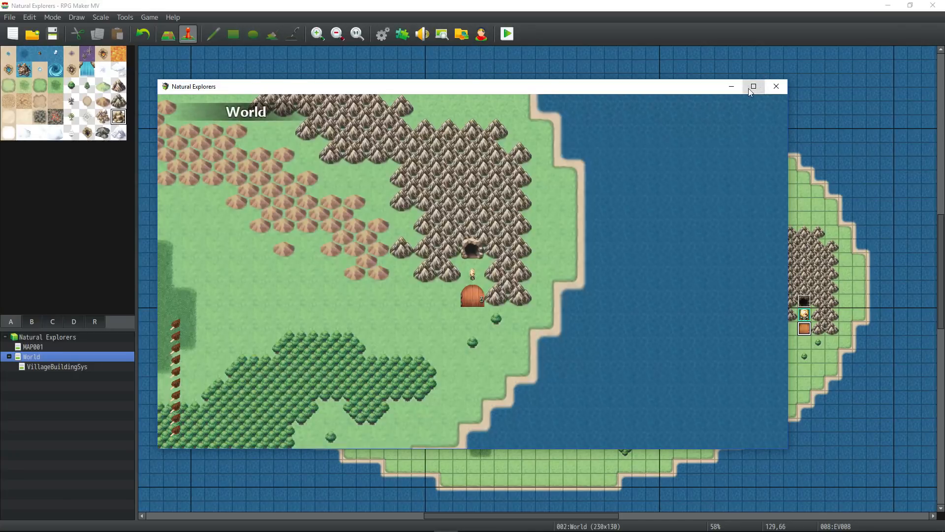
{"action": "left_click", "coordinate": [753, 86]}
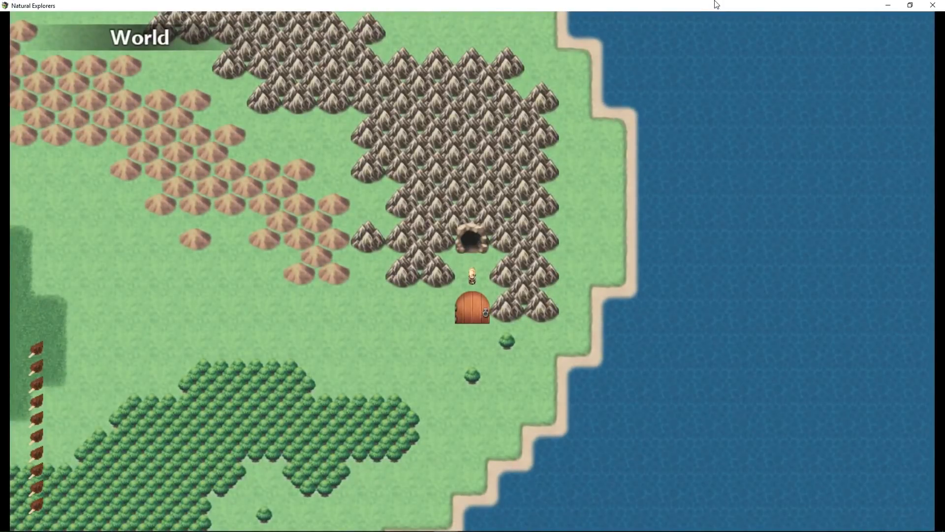
{"action": "key", "text": "Up"}
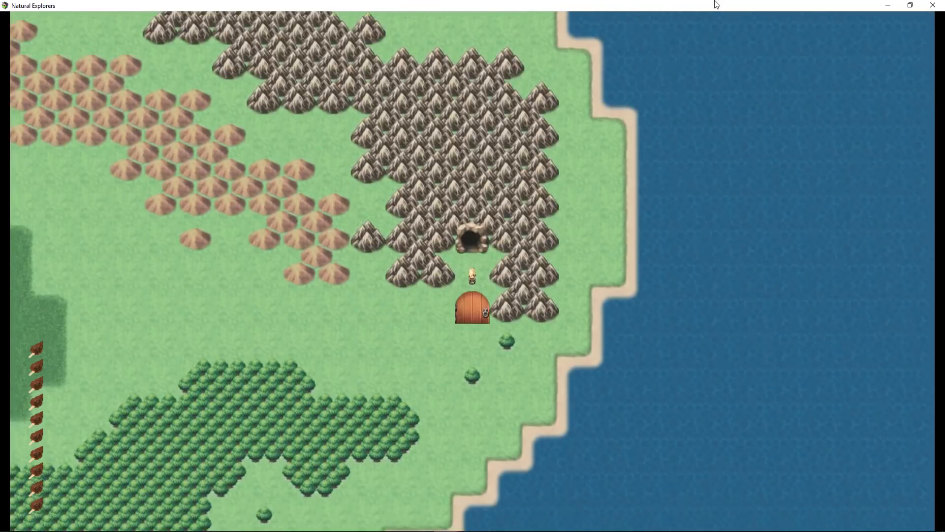
{"action": "key", "text": "Down"}
{"action": "key", "text": "Up"}
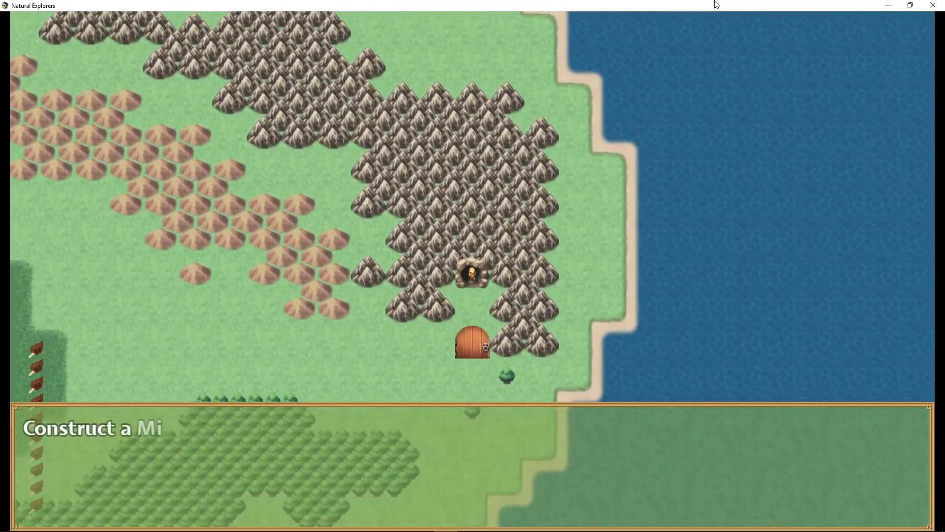
{"action": "key", "text": "Return"}
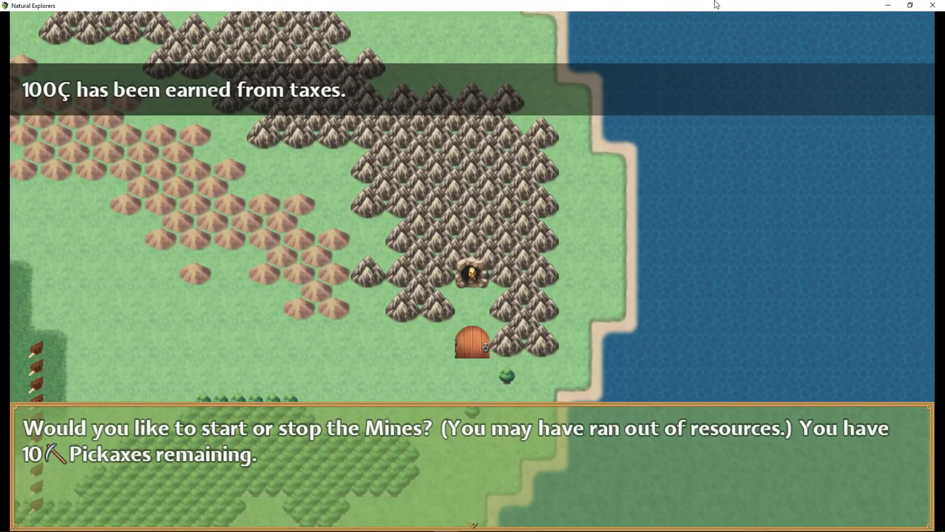
{"action": "key", "text": "Return"}
{"action": "key", "text": "Down"}
{"action": "key", "text": "Return"}
Step: Interact with the door repeatedly to use up pickaxes until only one is left
{"action": "key", "text": "Return"}
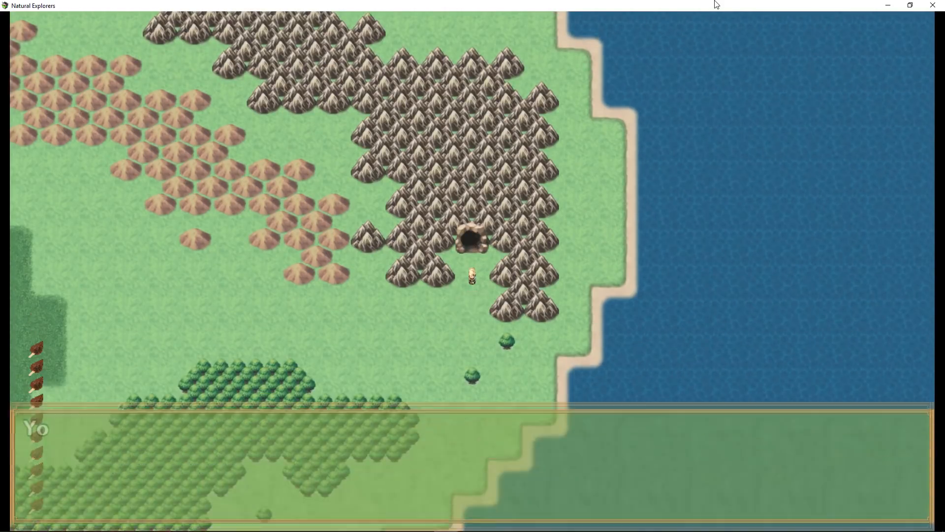
{"action": "key", "text": "Return"}
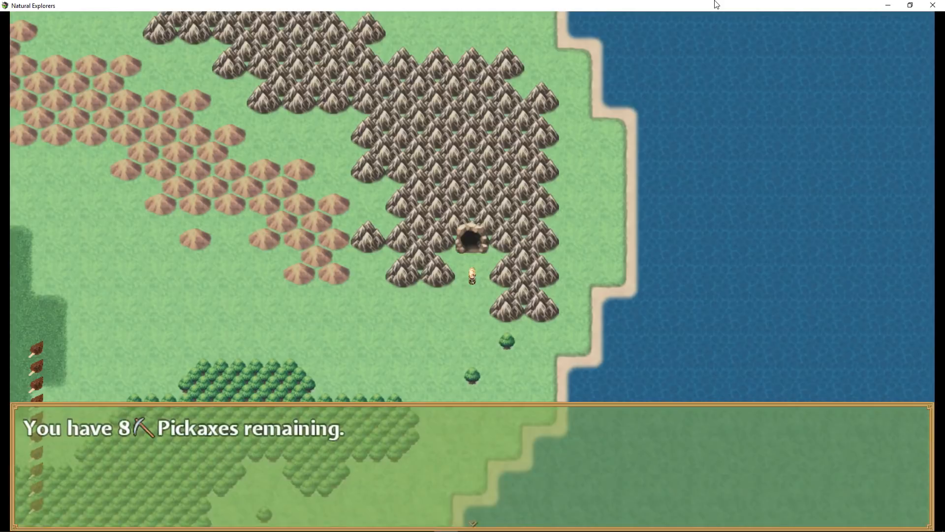
{"action": "key", "text": "Return"}
{"action": "key", "text": "Return"}
{"action": "key", "text": "Return"}
{"action": "key", "text": "Return"}
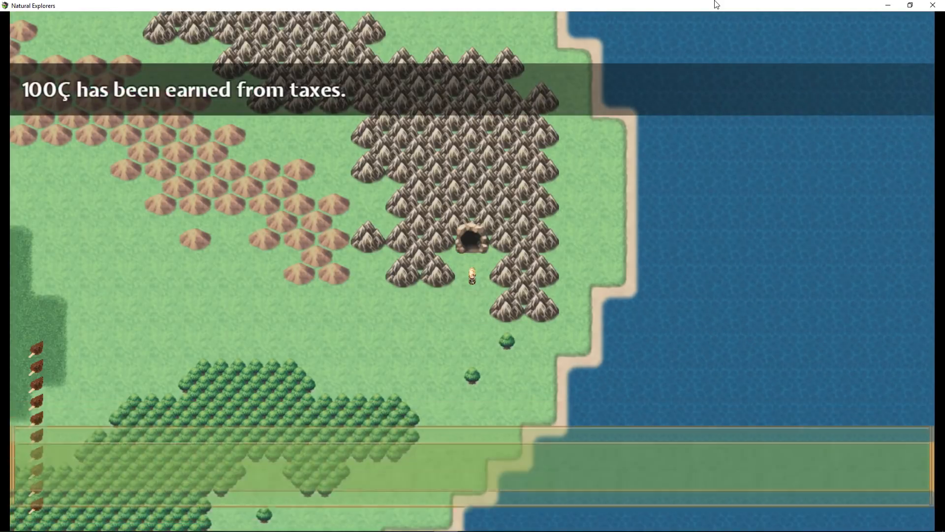
{"action": "key", "text": "Return"}
{"action": "key", "text": "Return"}
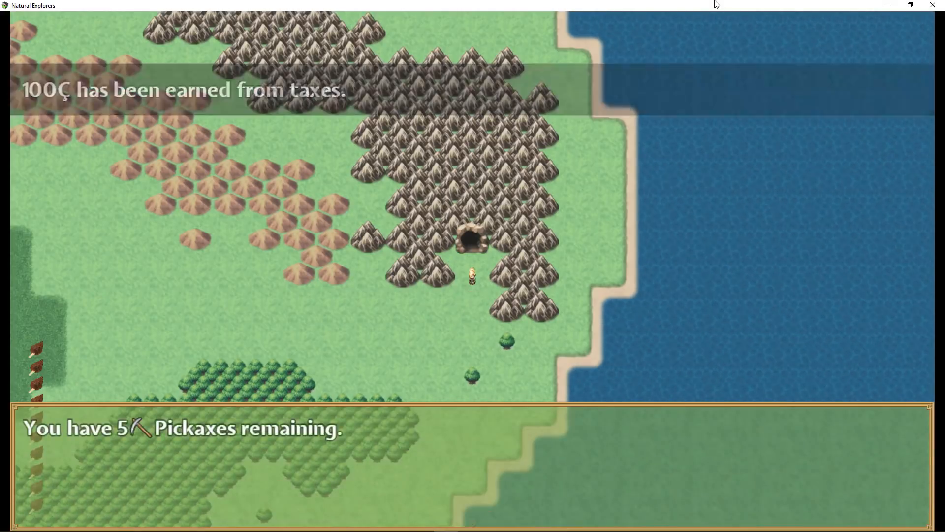
{"action": "key", "text": "Return"}
{"action": "key", "text": "Return"}
{"action": "key", "text": "Return"}
{"action": "key", "text": "Return"}
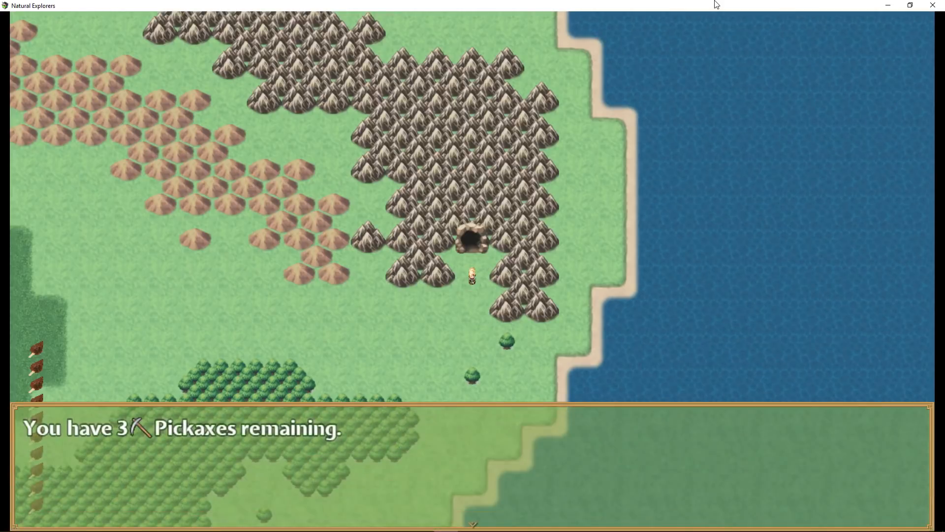
{"action": "key", "text": "Return"}
{"action": "key", "text": "Return"}
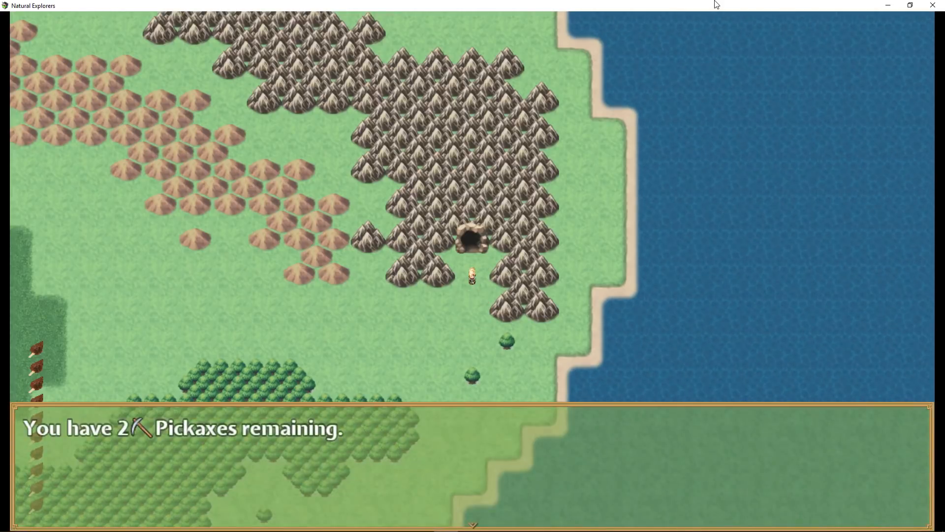
{"action": "key", "text": "Return"}
{"action": "key", "text": "Return"}
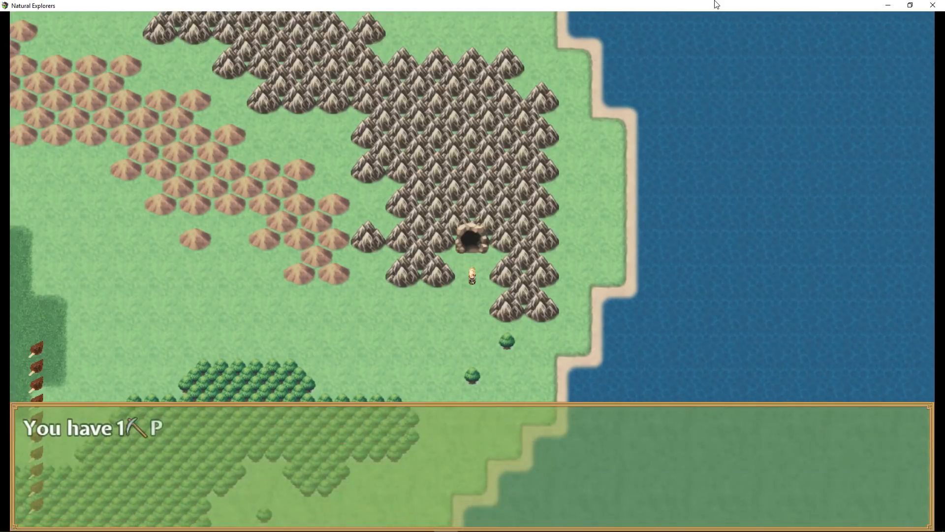
{"action": "key", "text": "Return"}
Step: Check the mine's singular pickaxe message, restart the mine and end the playtest
{"action": "key", "text": "Up"}
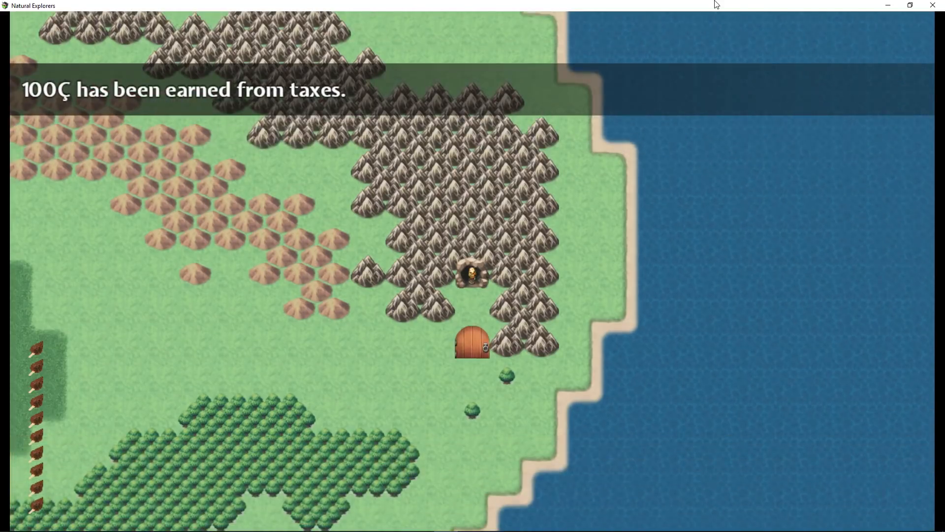
{"action": "key", "text": "Return"}
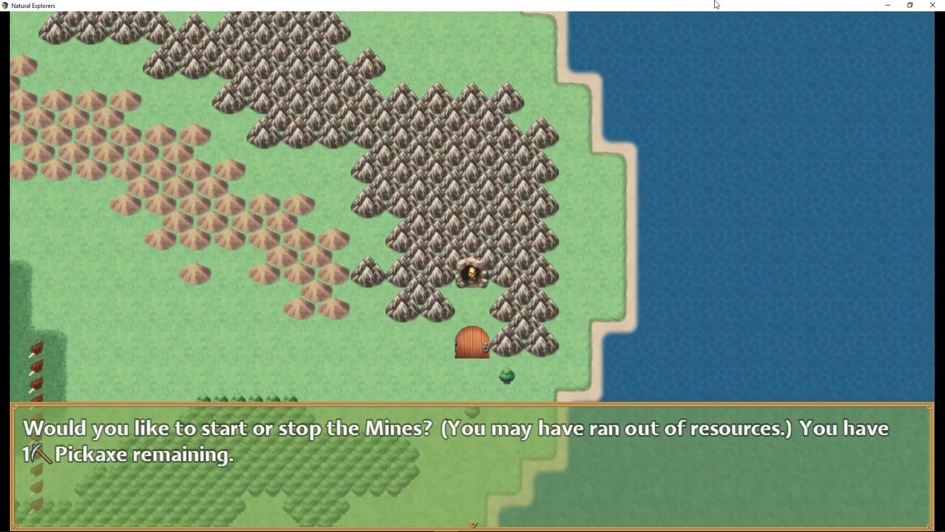
{"action": "key", "text": "Return"}
{"action": "key", "text": "Return"}
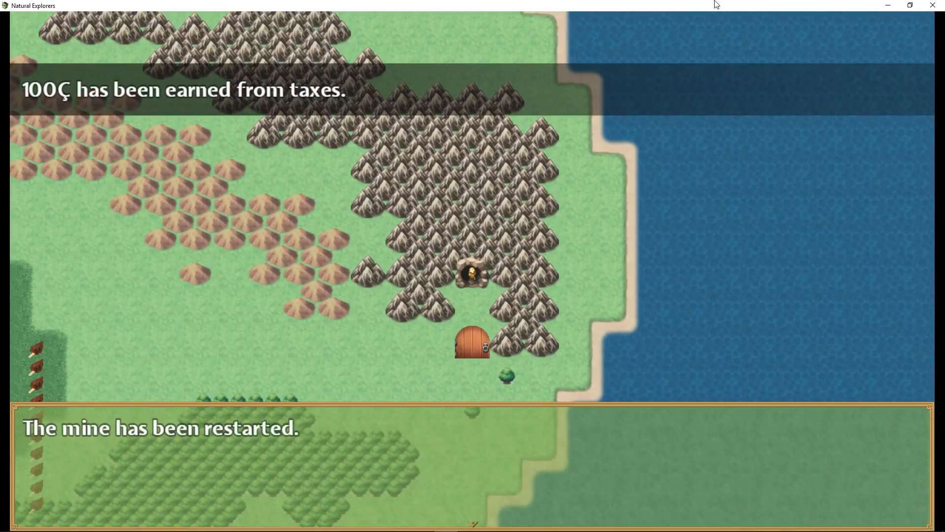
{"action": "key", "text": "Return"}
{"action": "left_click", "coordinate": [932, 5]}
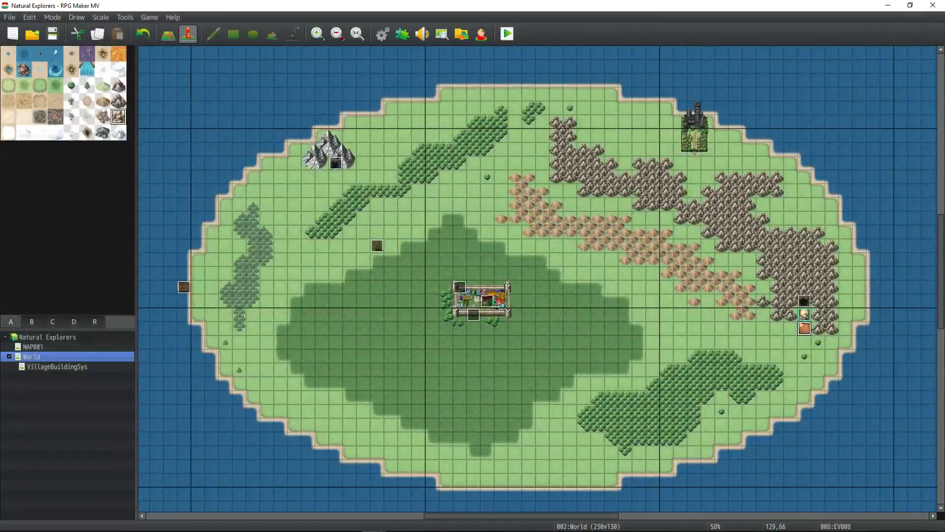
Step: Delete the door test event, close the Town Plaque event unchanged and return to the World map
{"action": "key", "text": "Delete"}
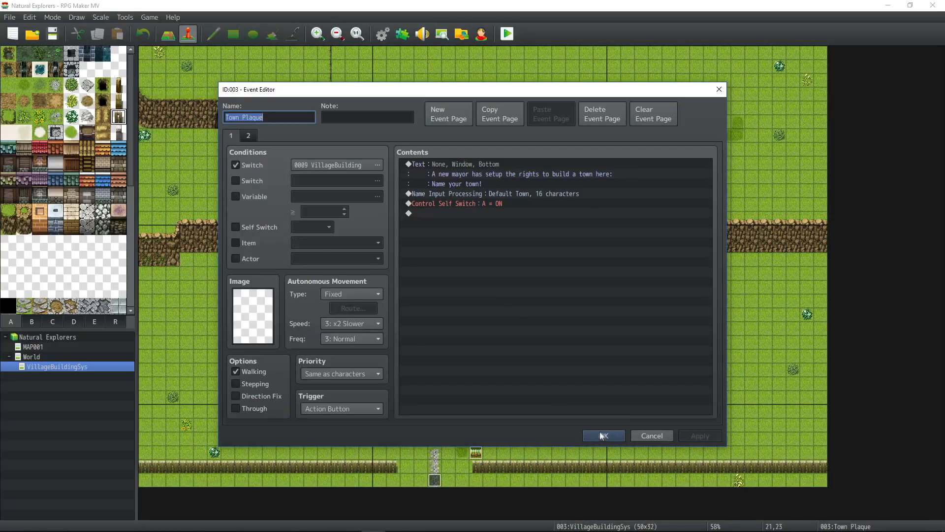
{"action": "left_click", "coordinate": [602, 436]}
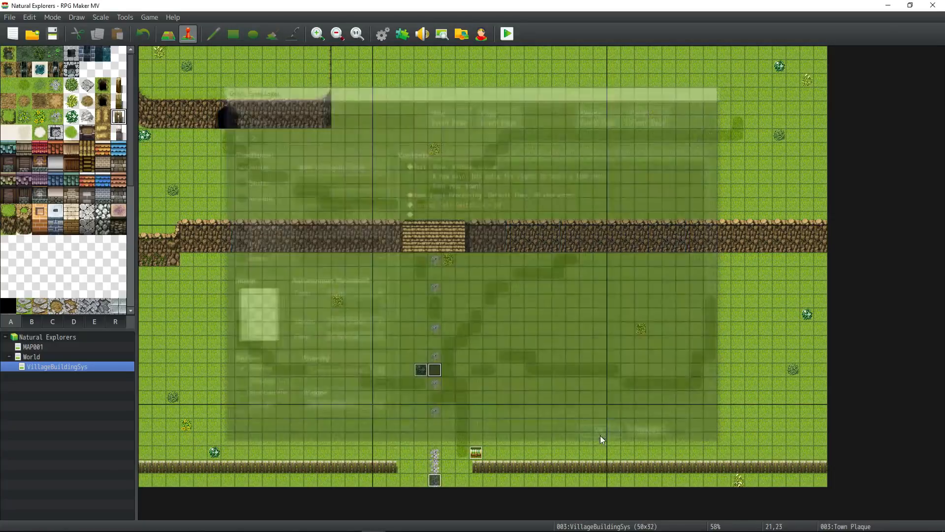
{"action": "left_click", "coordinate": [31, 356]}
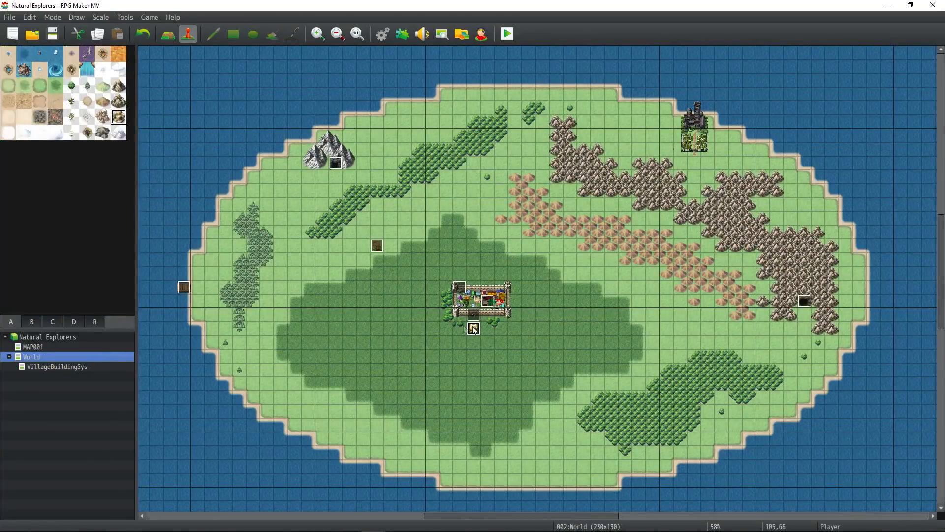
Step: Playtest from just below the walled town, enter the village and interact with the chest beside the fence
{"action": "left_click", "coordinate": [507, 38]}
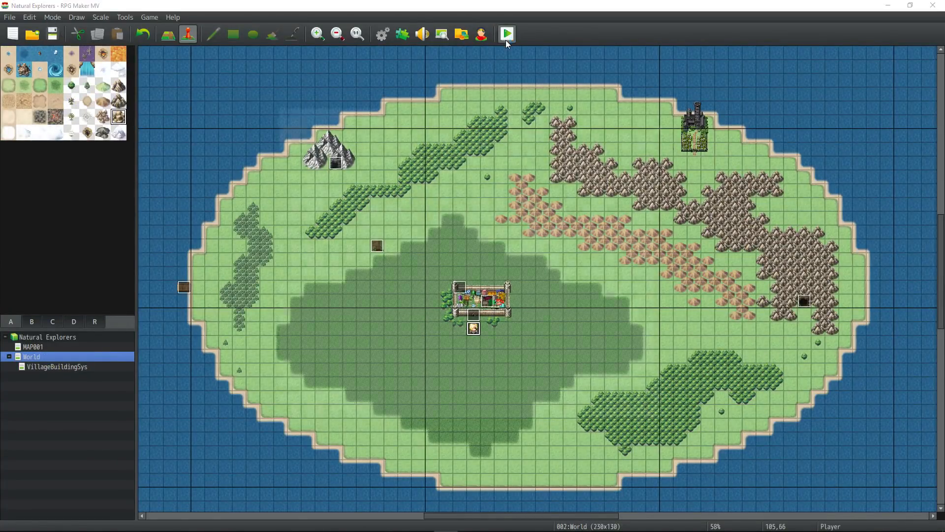
{"action": "key", "text": "Return"}
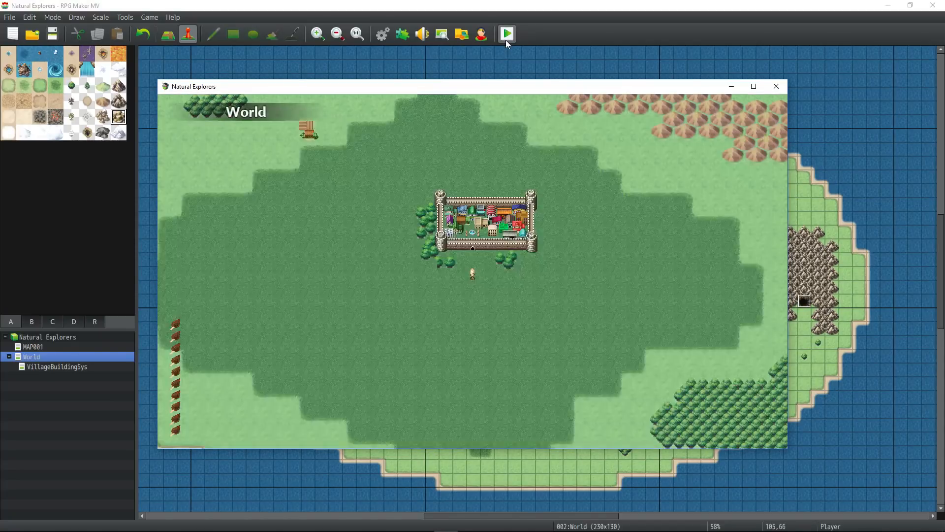
{"action": "key", "text": "Up"}
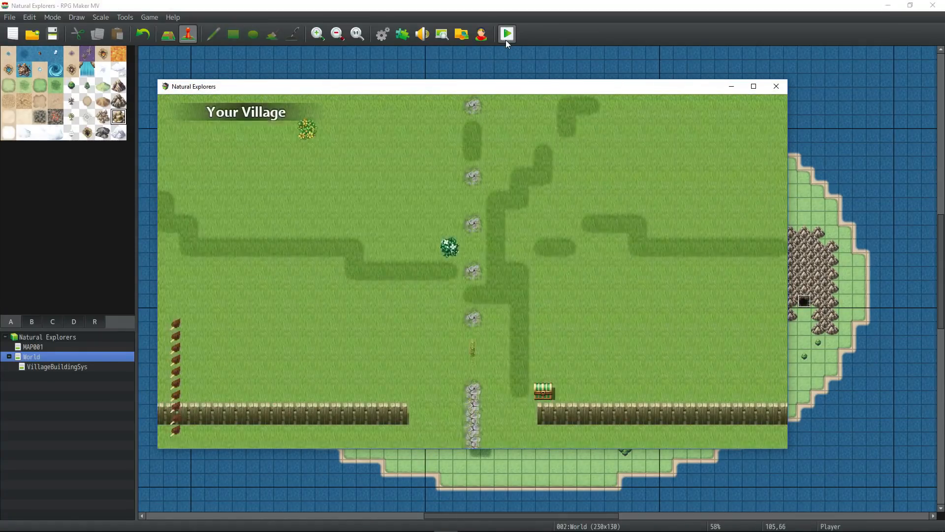
{"action": "key", "text": "Down"}
{"action": "key", "text": "Right"}
{"action": "key", "text": "Down"}
{"action": "key", "text": "Return"}
{"action": "key", "text": "Return"}
{"action": "key", "text": "Left"}
Step: Use the Village Deed from the in-game item inventory and return to the village
{"action": "key", "text": "Escape"}
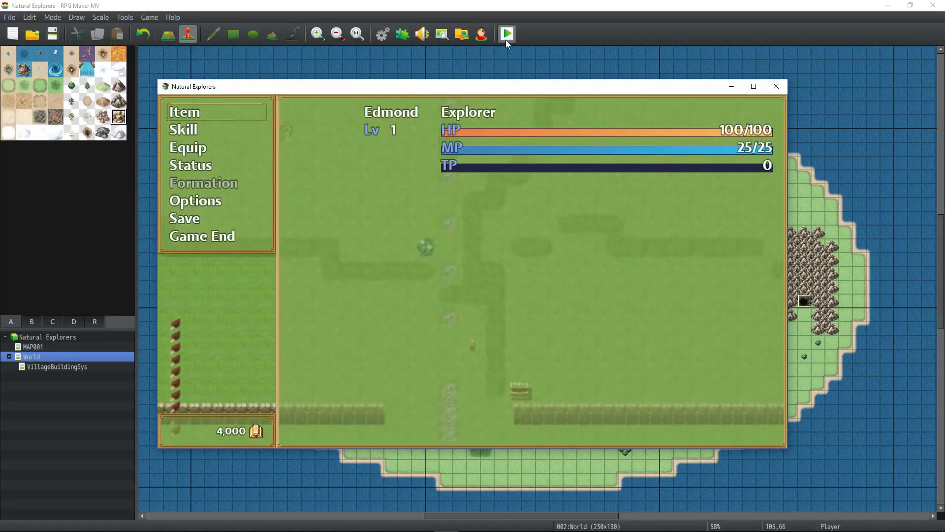
{"action": "key", "text": "Return"}
{"action": "key", "text": "Return"}
{"action": "key", "text": "Down"}
{"action": "key", "text": "Down"}
{"action": "key", "text": "Return"}
{"action": "key", "text": "Escape"}
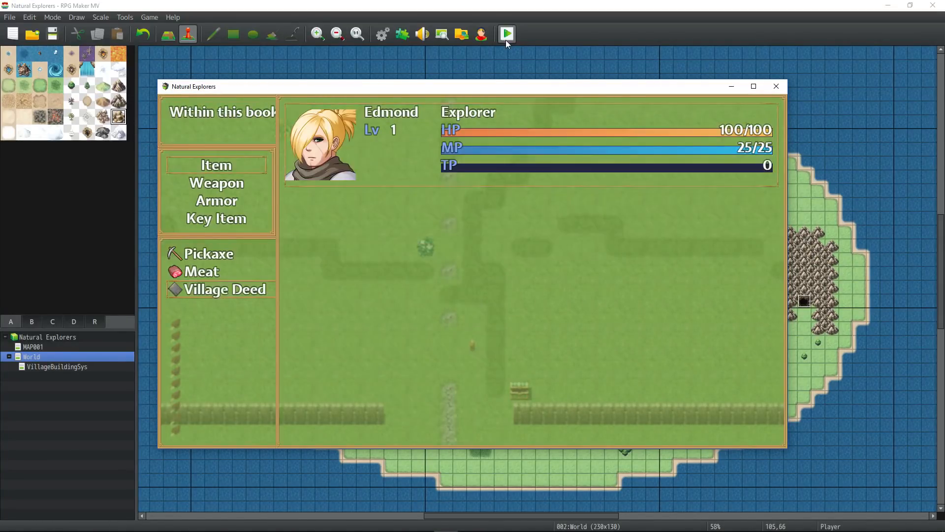
{"action": "key", "text": "Escape"}
Step: Walk up to the town plaque and bring up its town name entry
{"action": "key", "text": "Left"}
{"action": "key", "text": "Up"}
{"action": "key", "text": "Up"}
{"action": "key", "text": "Up"}
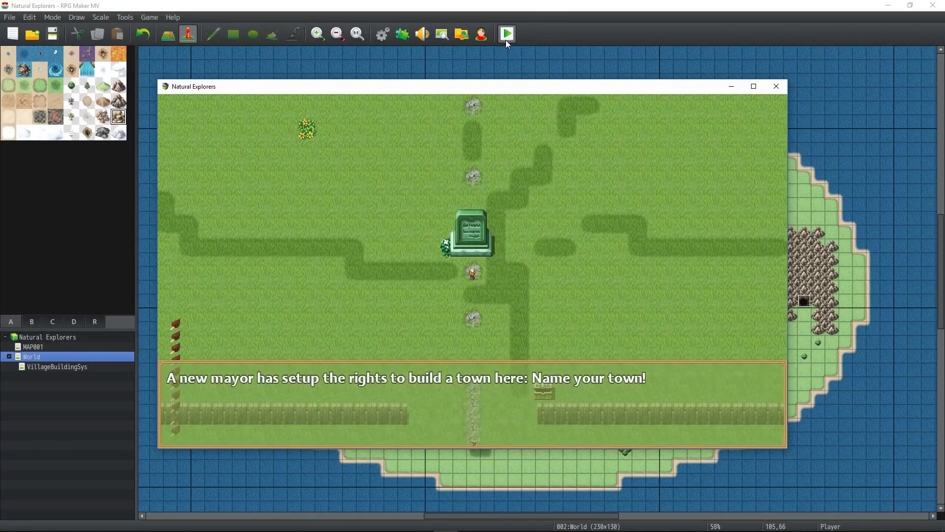
{"action": "key", "text": "Return"}
{"action": "key", "text": "Return"}
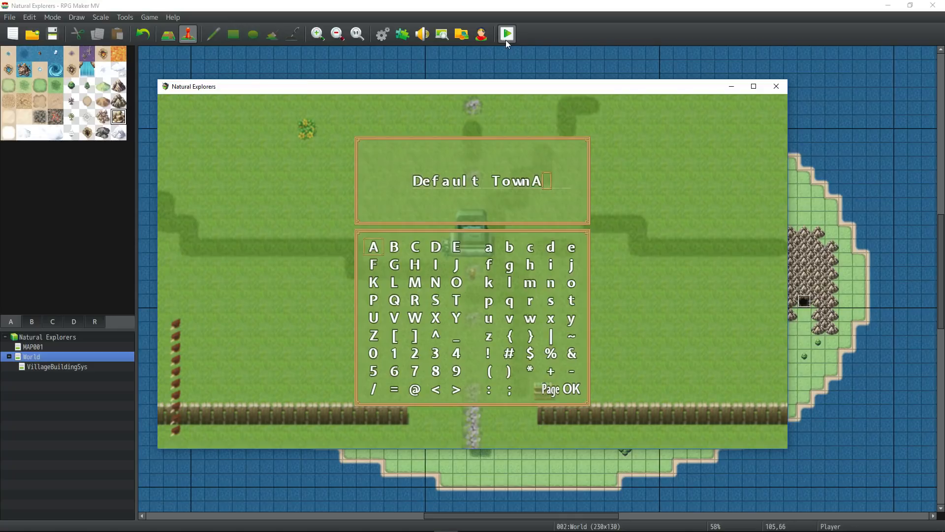
Step: Clear the default town name, enter "Driftown" and confirm it
{"action": "key", "text": "Escape"}
{"action": "key", "text": "Escape"}
{"action": "key", "text": "Escape"}
{"action": "key", "text": "Escape"}
{"action": "key", "text": "Escape"}
{"action": "key", "text": "Escape"}
{"action": "key", "text": "Escape"}
{"action": "key", "text": "Escape"}
{"action": "key", "text": "Escape"}
{"action": "key", "text": "Escape"}
{"action": "key", "text": "Escape"}
{"action": "key", "text": "Escape"}
{"action": "key", "text": "Escape"}
{"action": "key", "text": "Right"}
{"action": "key", "text": "Right"}
{"action": "key", "text": "Right"}
{"action": "key", "text": "Return"}
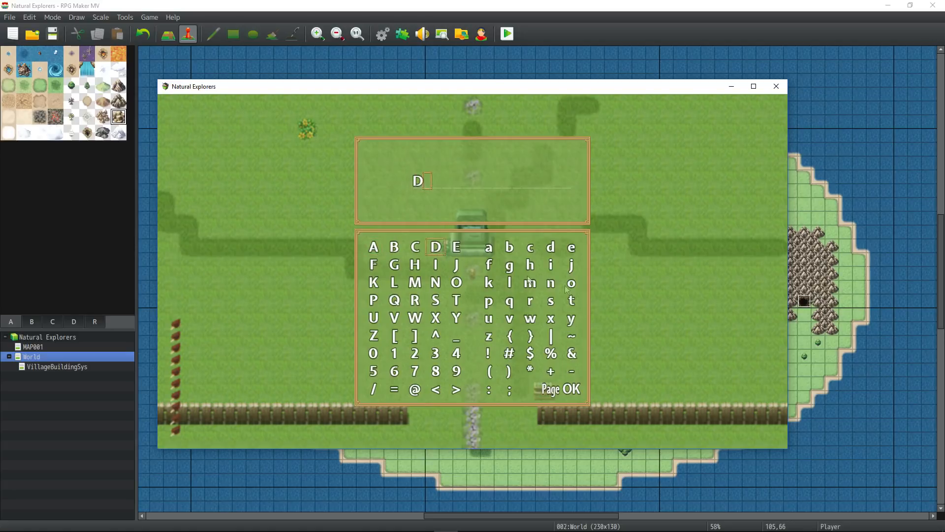
{"action": "type", "text": "riftown"}
{"action": "left_click", "coordinate": [572, 389]}
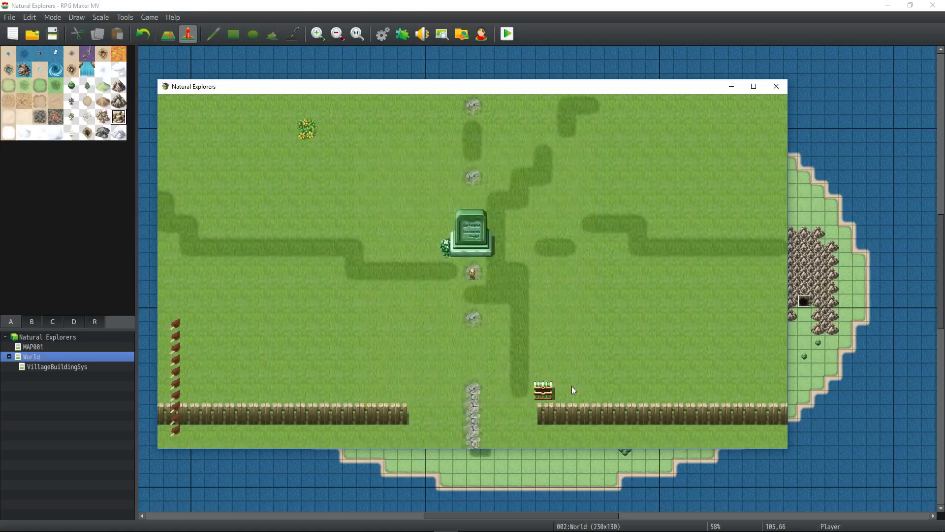
Step: Interact with the town plaque again to check its behaviour after naming, and walk back down the path
{"action": "left_click", "coordinate": [467, 233]}
{"action": "left_click", "coordinate": [495, 303]}
{"action": "left_click", "coordinate": [459, 290]}
{"action": "left_click", "coordinate": [476, 254]}
{"action": "left_click", "coordinate": [483, 258]}
{"action": "left_click", "coordinate": [473, 255]}
{"action": "left_click", "coordinate": [473, 255]}
{"action": "left_click", "coordinate": [481, 365]}
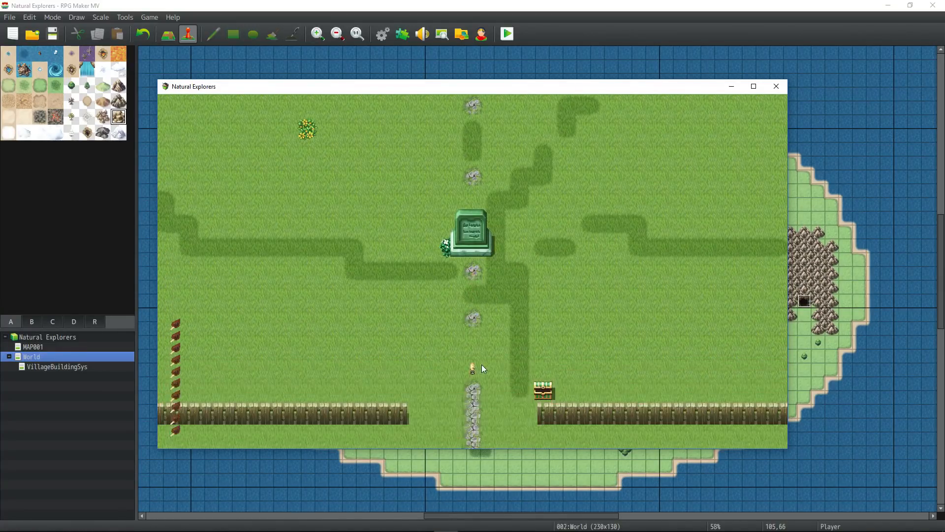